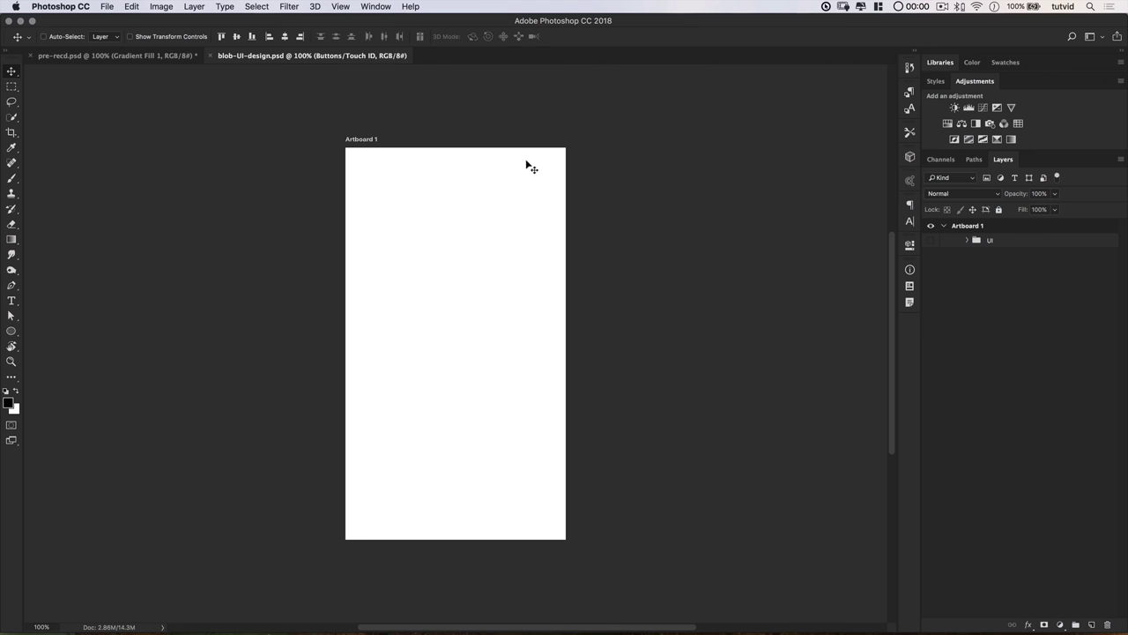
Show the UI group briefly, examine the layers it contains, and hide it again
{"action": "left_click", "coordinate": [931, 240]}
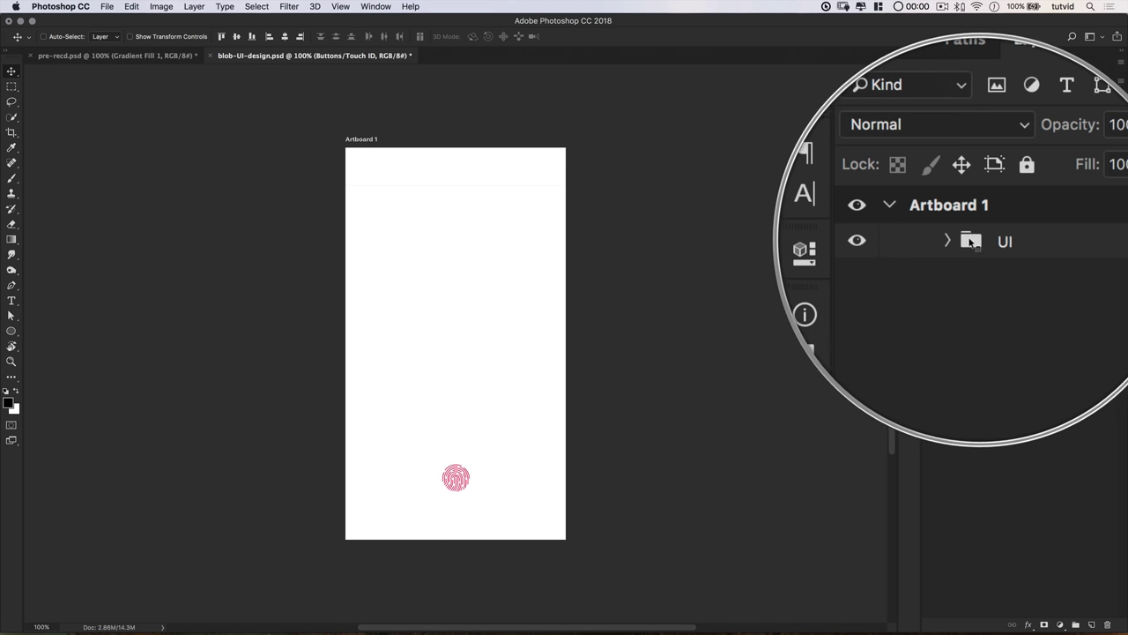
{"action": "left_click", "coordinate": [968, 240]}
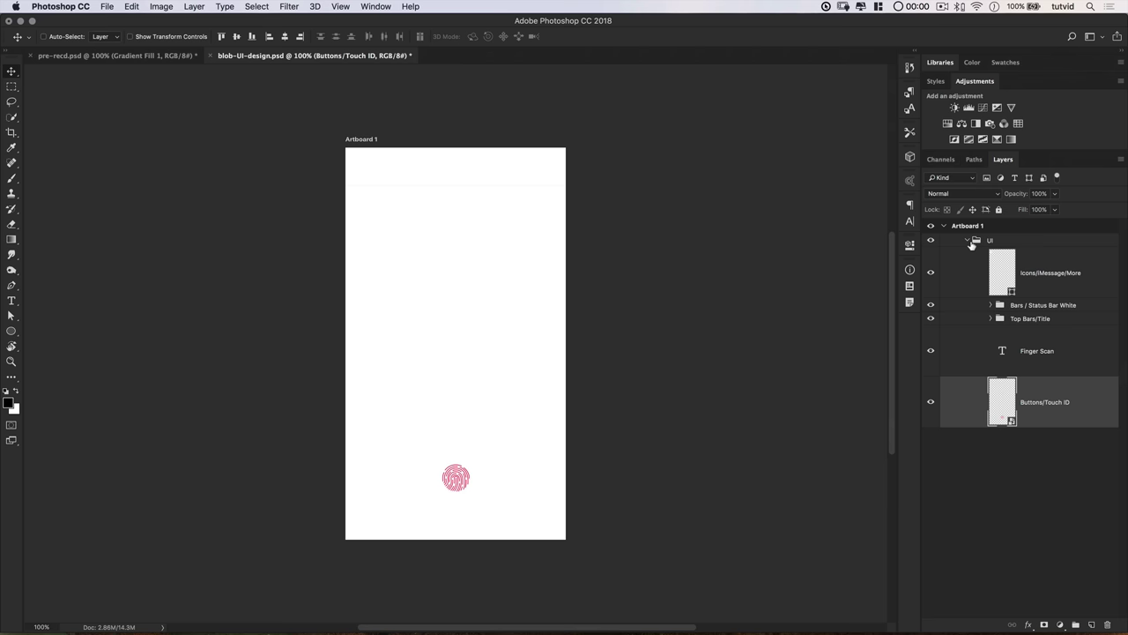
{"action": "left_click", "coordinate": [968, 241]}
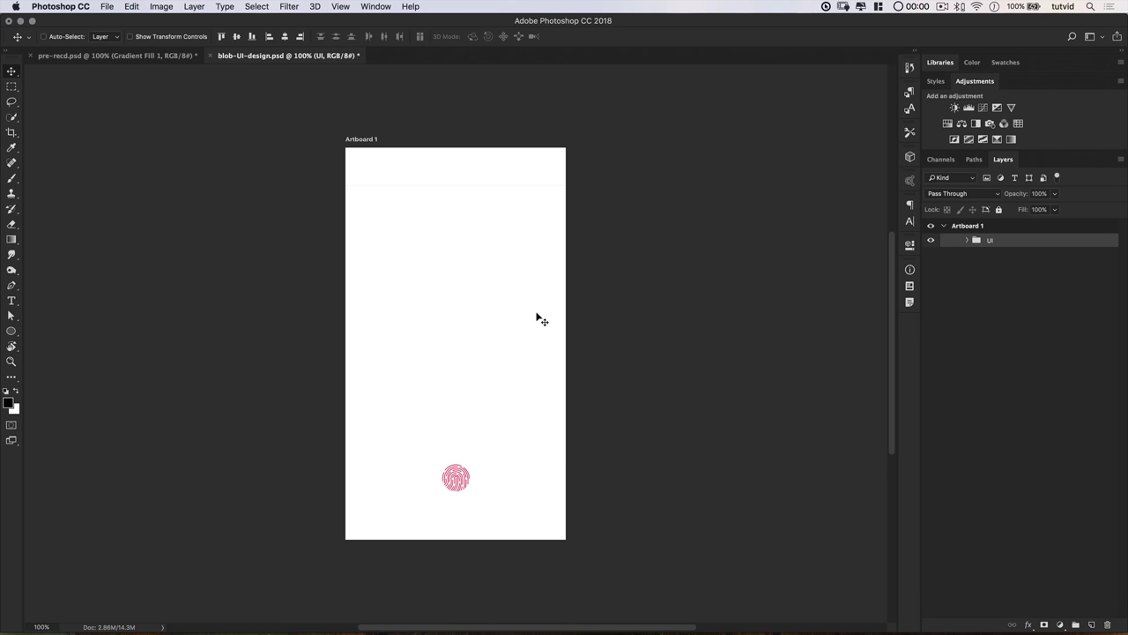
{"action": "left_click", "coordinate": [930, 241]}
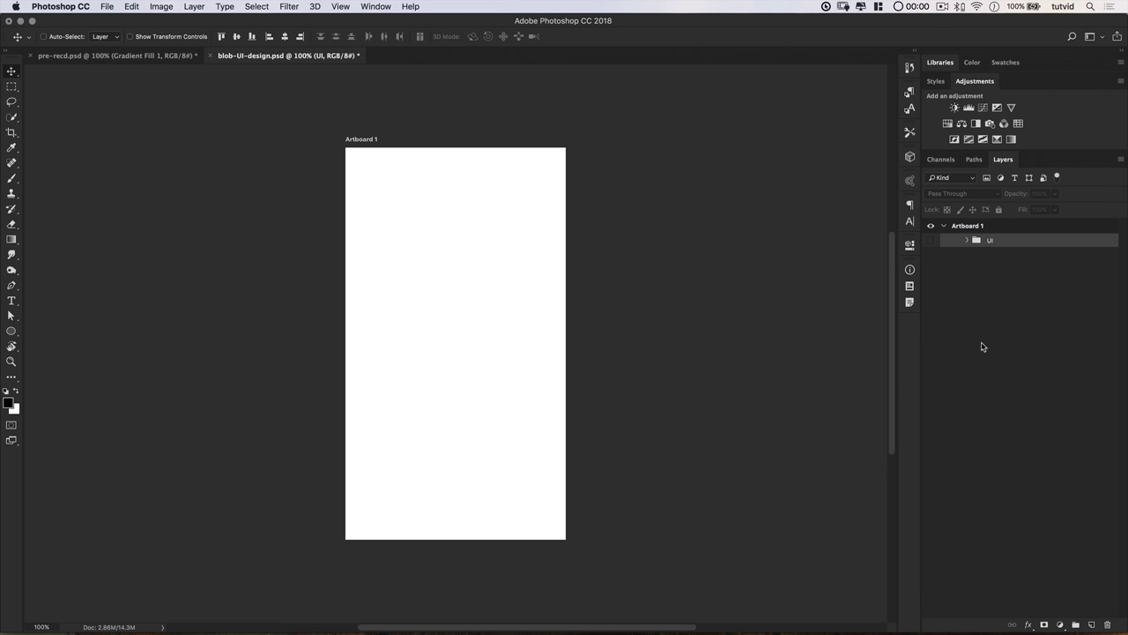
{"action": "left_click", "coordinate": [191, 7]}
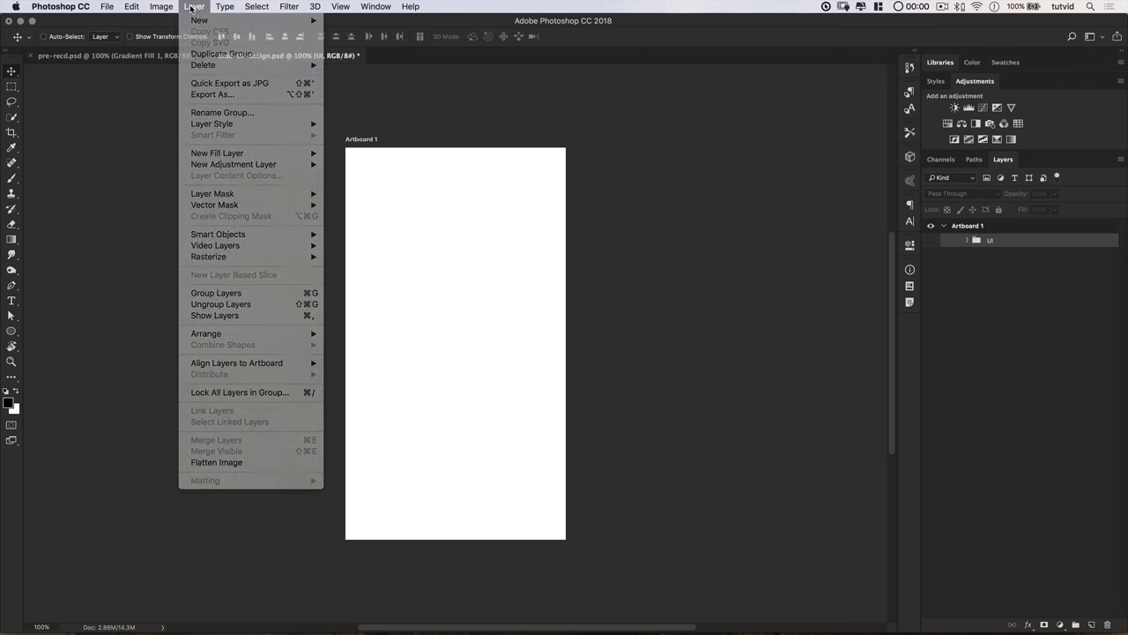
{"action": "left_click", "coordinate": [191, 7]}
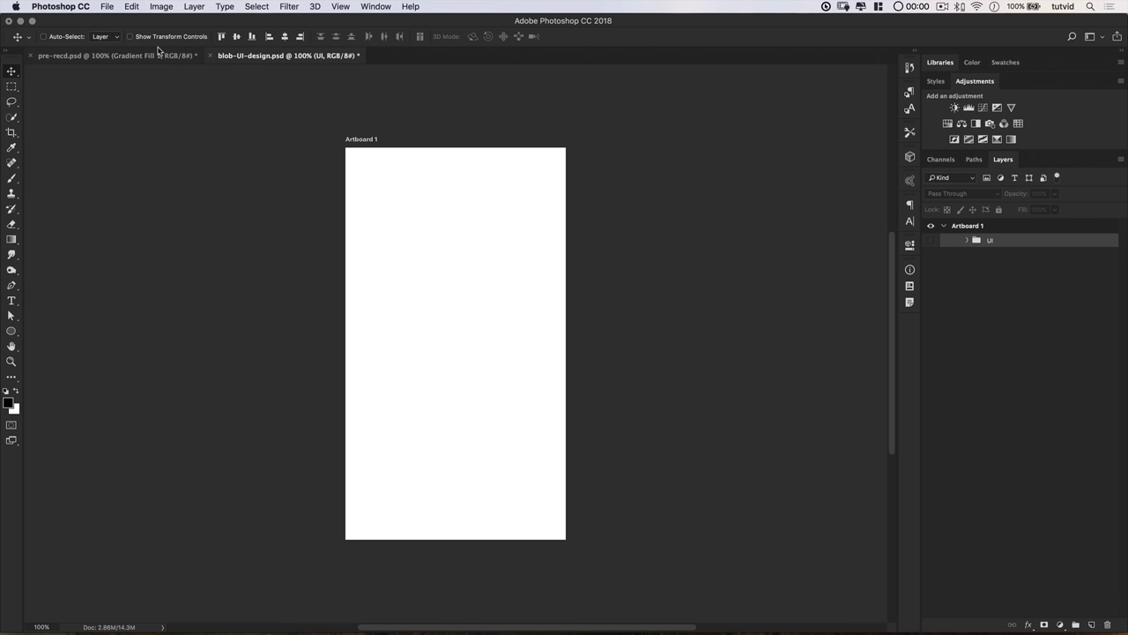
{"action": "left_click_drag", "start_coordinate": [21, 75], "coordinate": [51, 82]}
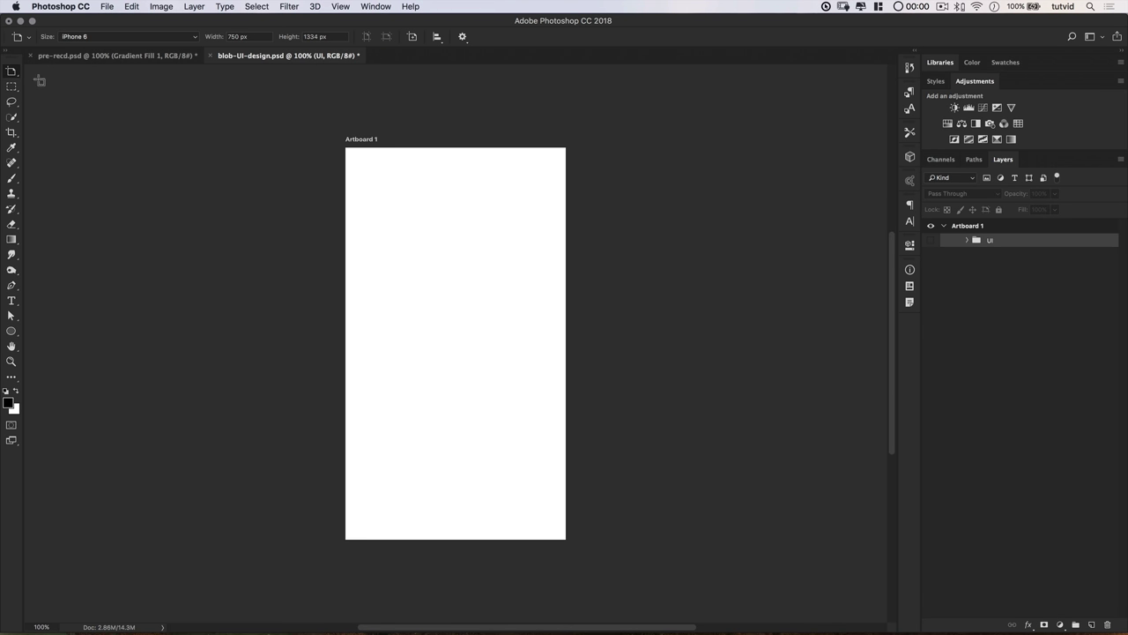
{"action": "left_click_drag", "start_coordinate": [11, 72], "coordinate": [49, 71]}
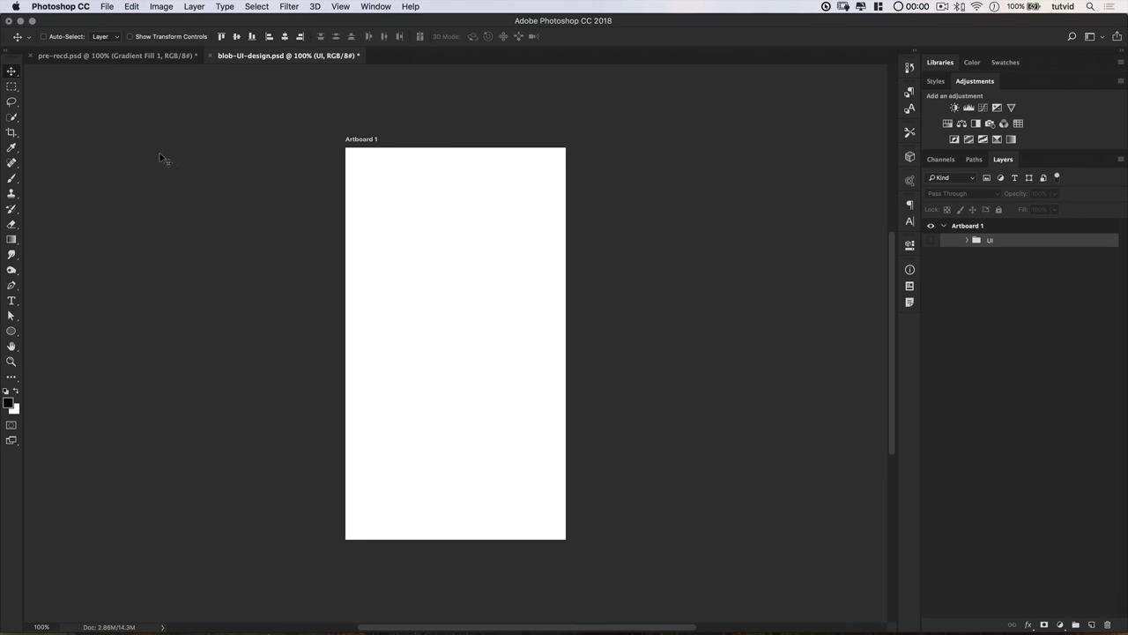
Set the canvas area surrounding the artboard to the custom color #f7f7f7
{"action": "right_click", "coordinate": [180, 168]}
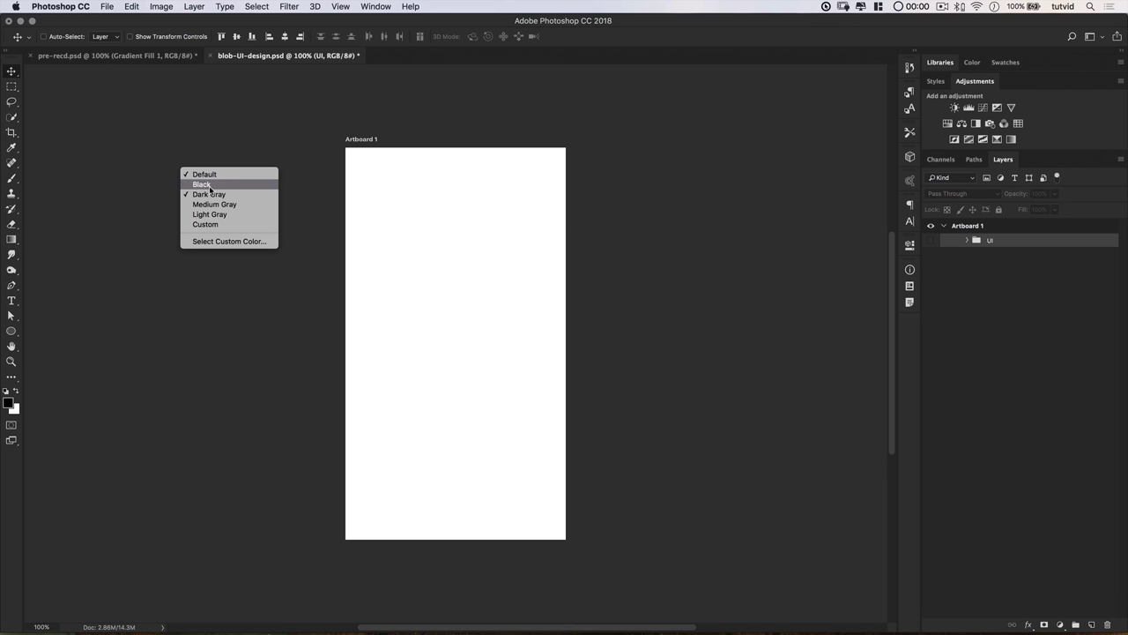
{"action": "left_click", "coordinate": [221, 240]}
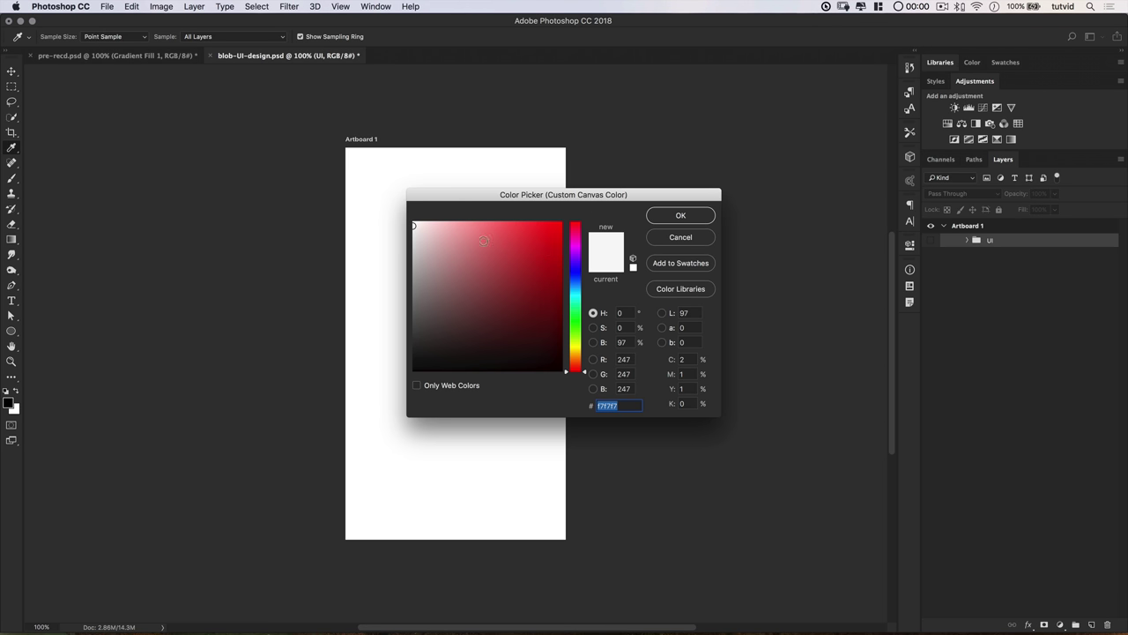
{"action": "left_click", "coordinate": [675, 220]}
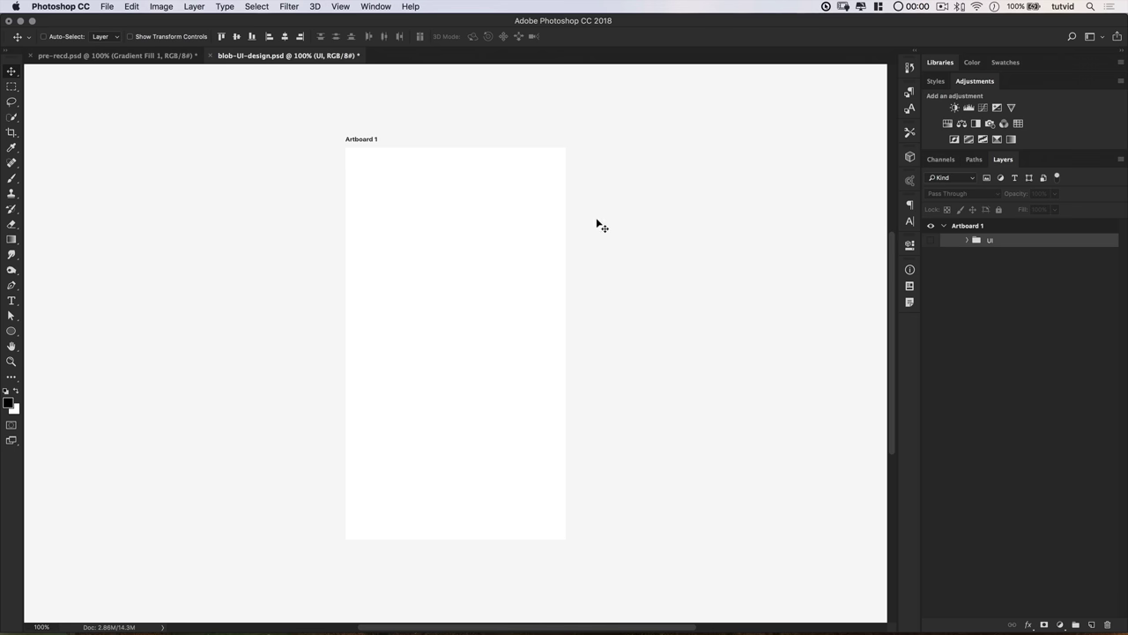
{"action": "left_click_drag", "start_coordinate": [480, 216], "coordinate": [470, 231]}
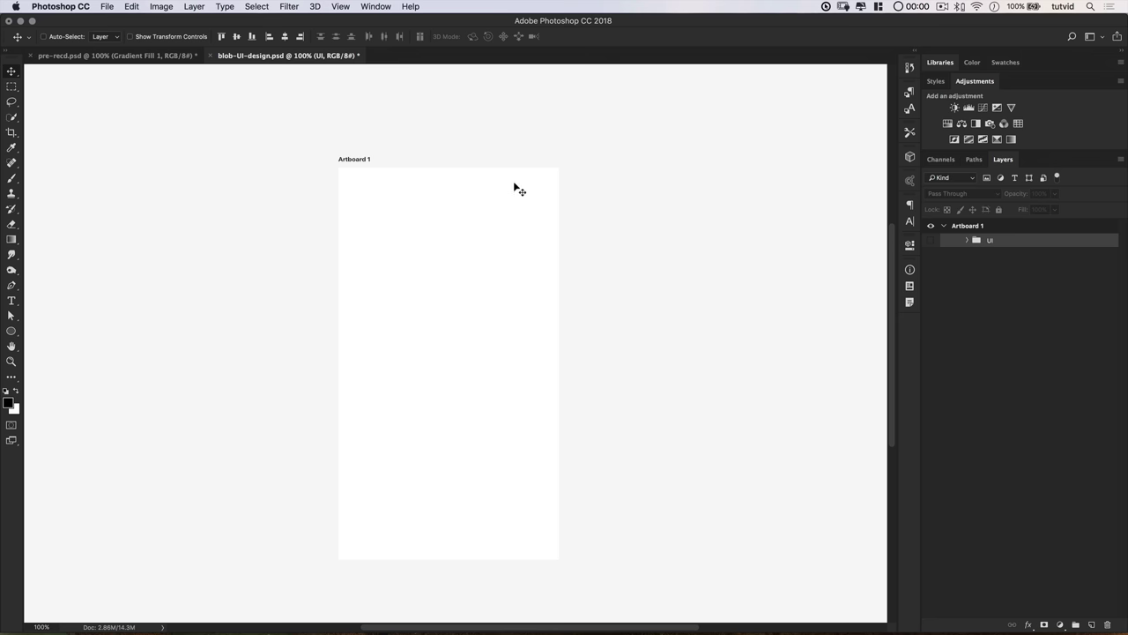
{"action": "left_click_drag", "start_coordinate": [458, 278], "coordinate": [476, 263]}
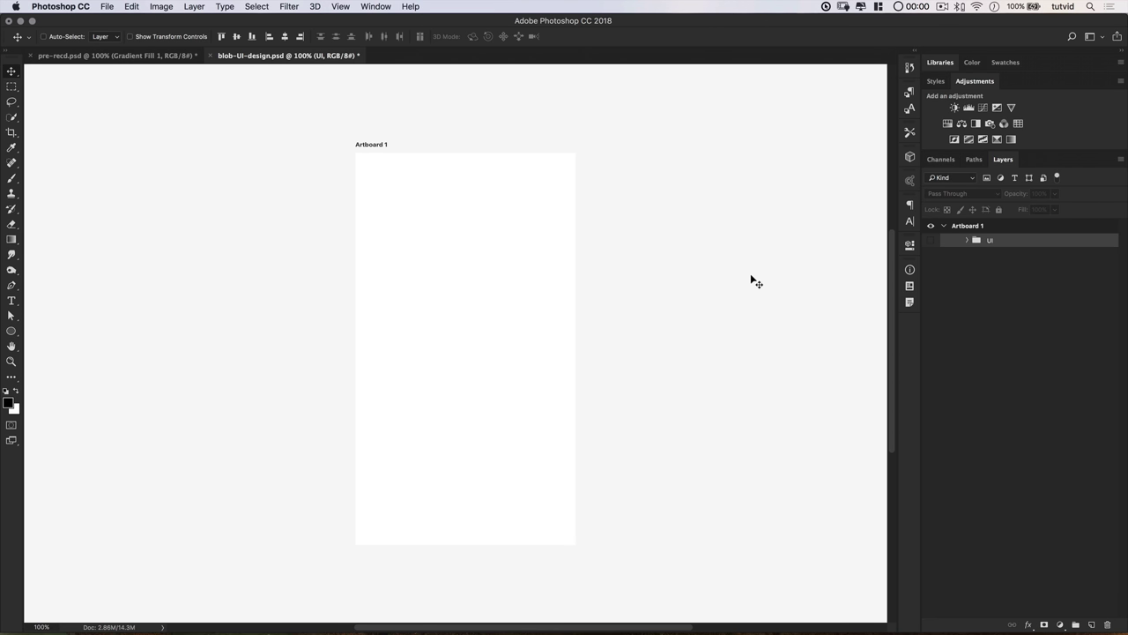
Add a Solid Color fill layer with the color #180a26 to the artboard
{"action": "left_click", "coordinate": [159, 6]}
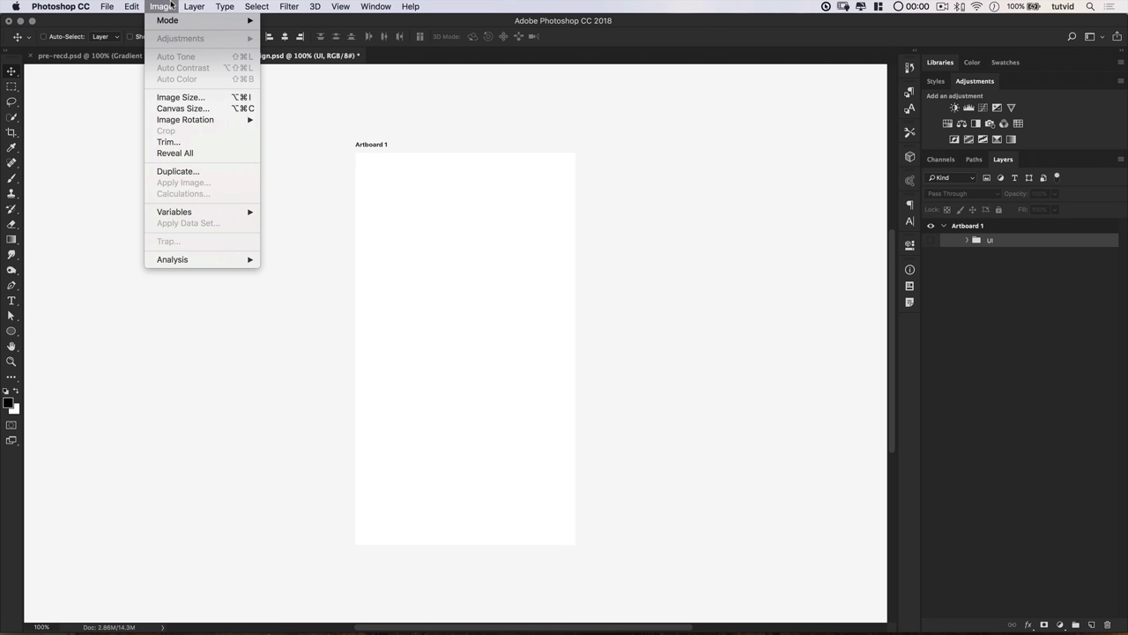
{"action": "mouse_move", "coordinate": [194, 6]}
{"action": "mouse_move", "coordinate": [281, 152]}
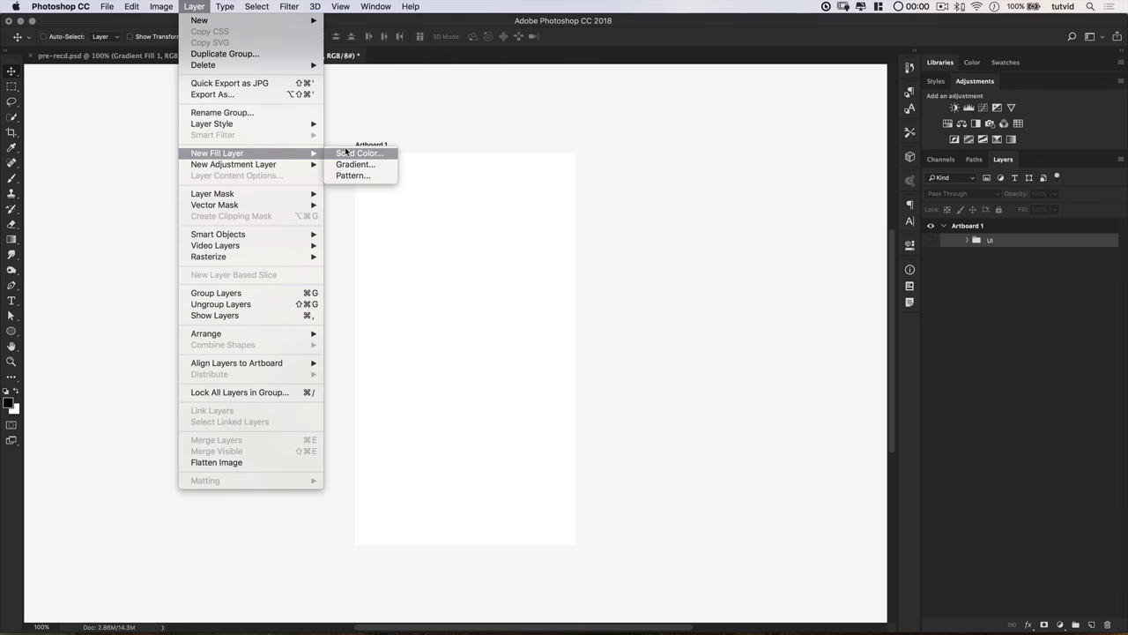
{"action": "left_click", "coordinate": [345, 152]}
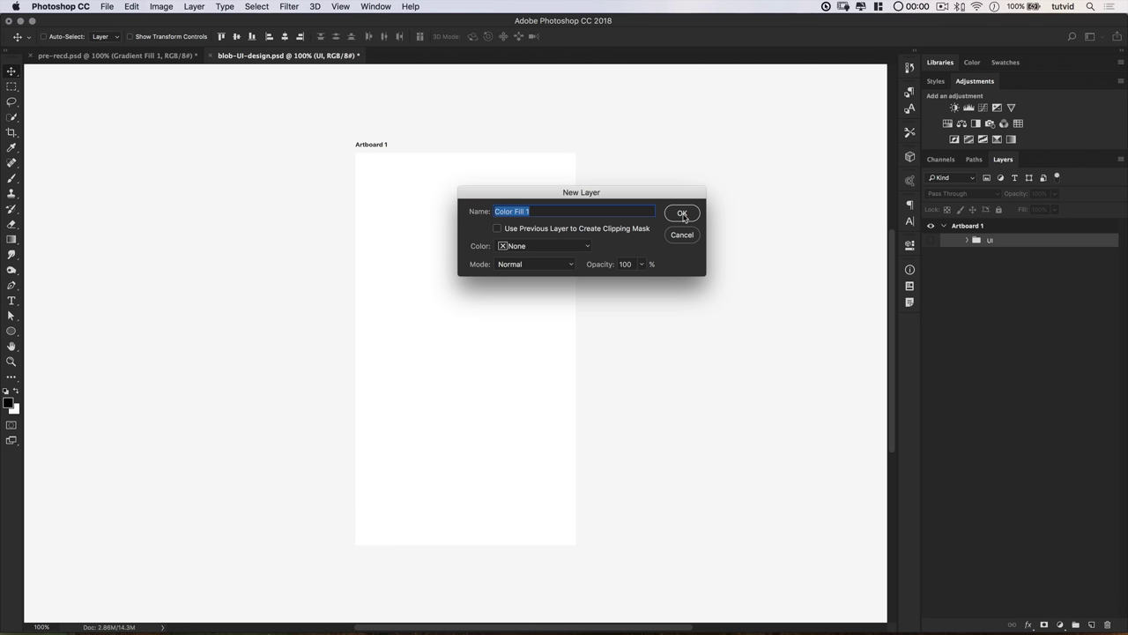
{"action": "left_click", "coordinate": [682, 214]}
{"action": "type", "text": "180"}
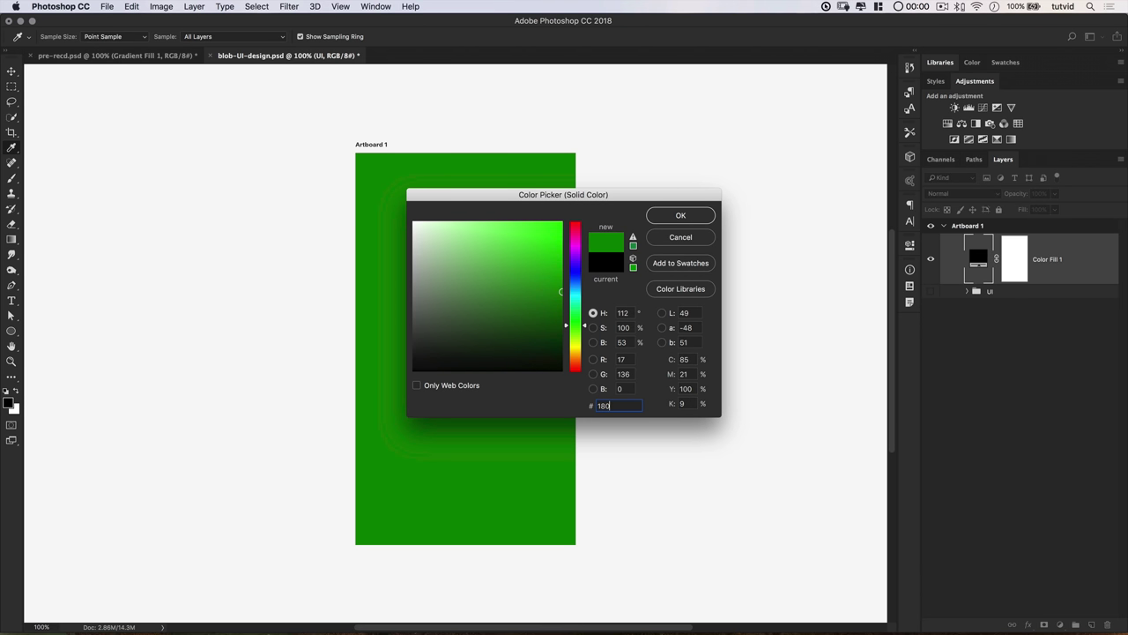
{"action": "type", "text": "a26"}
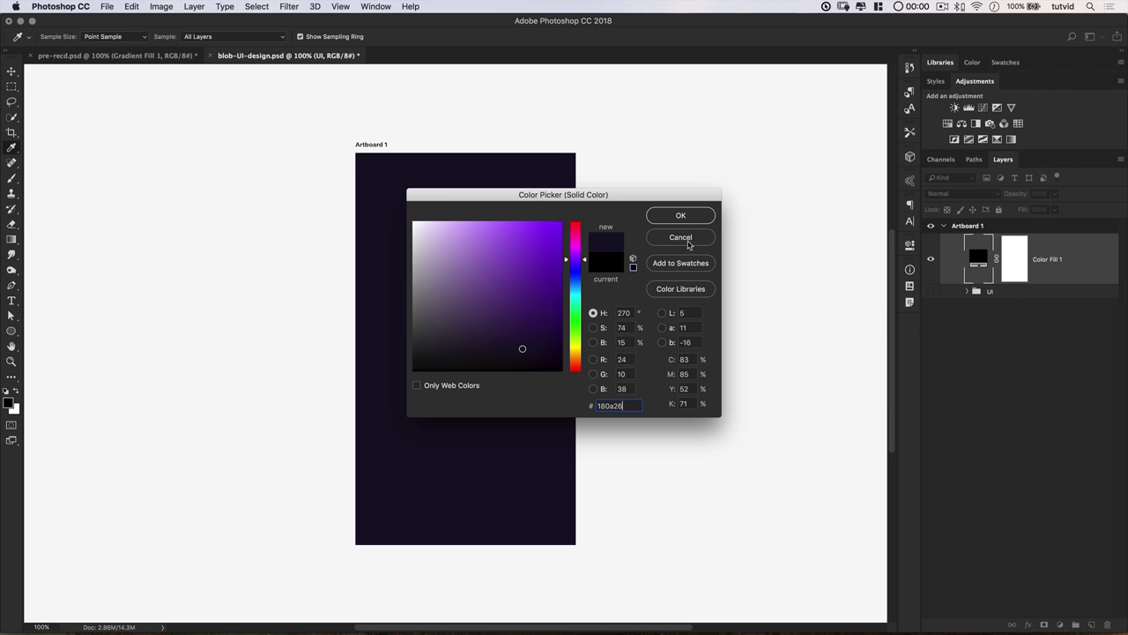
{"action": "left_click", "coordinate": [695, 215]}
Place the dark fill layer beneath the UI group inside Artboard 1 and make the UI group visible
{"action": "left_click_drag", "start_coordinate": [977, 256], "coordinate": [996, 274]}
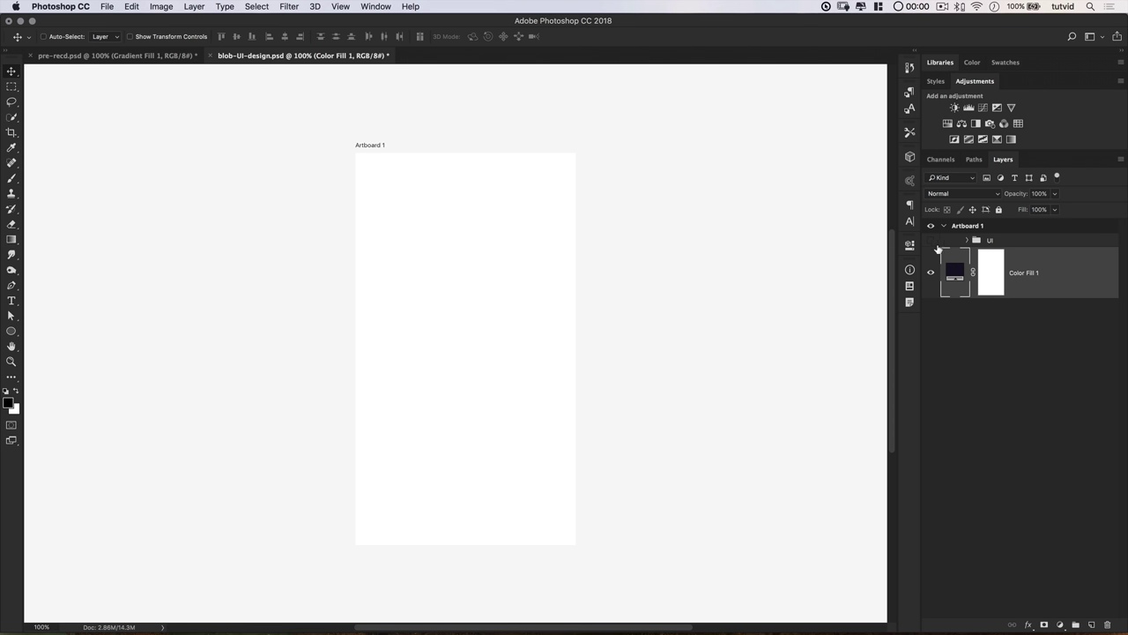
{"action": "left_click", "coordinate": [930, 240]}
{"action": "left_click_drag", "start_coordinate": [953, 273], "coordinate": [975, 230]}
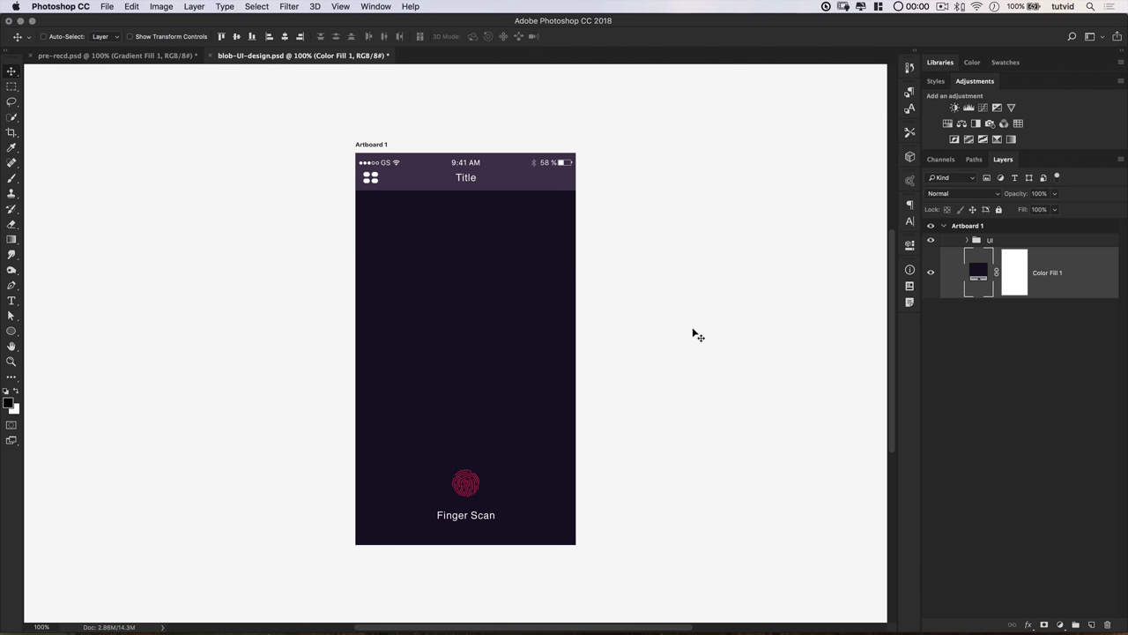
Place blob-sketch.jpg from the Finder folder 11-FEAT-SmoothUIBlobEffect onto the middle of the artboard
{"action": "key", "text": "super+Tab"}
{"action": "left_click", "coordinate": [384, 167]}
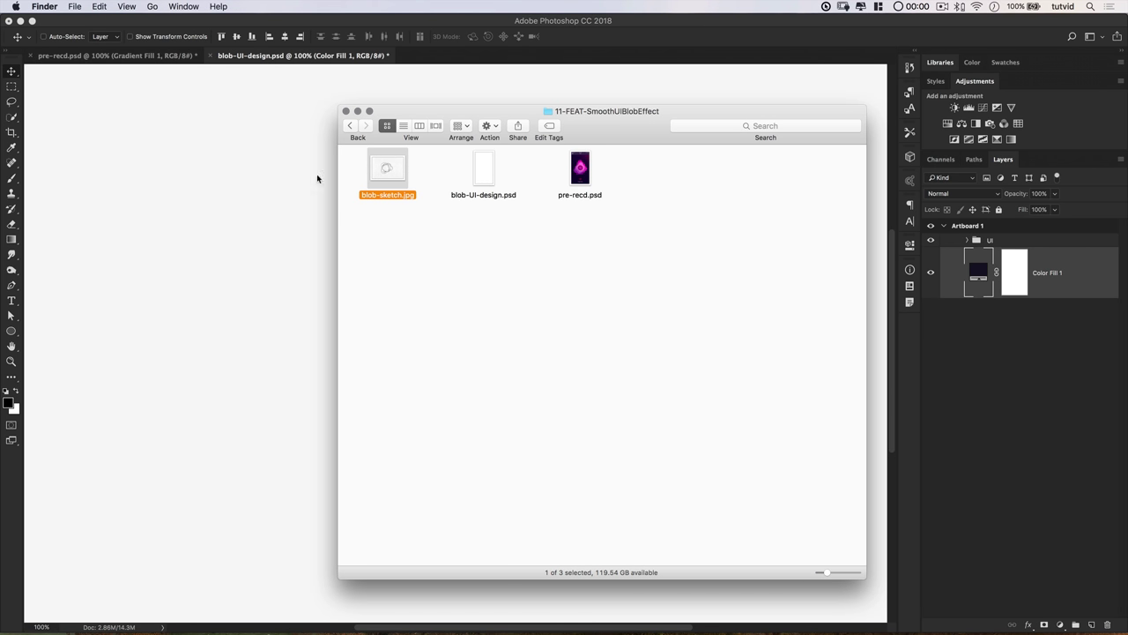
{"action": "left_click_drag", "start_coordinate": [605, 114], "coordinate": [887, 215]}
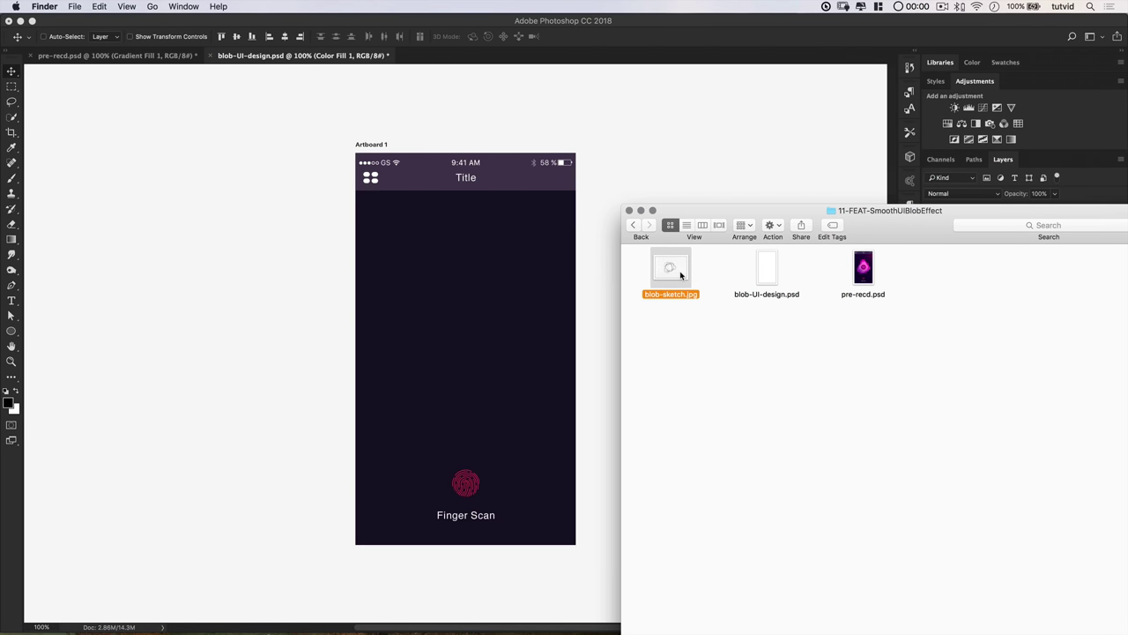
{"action": "left_click_drag", "start_coordinate": [680, 271], "coordinate": [468, 334]}
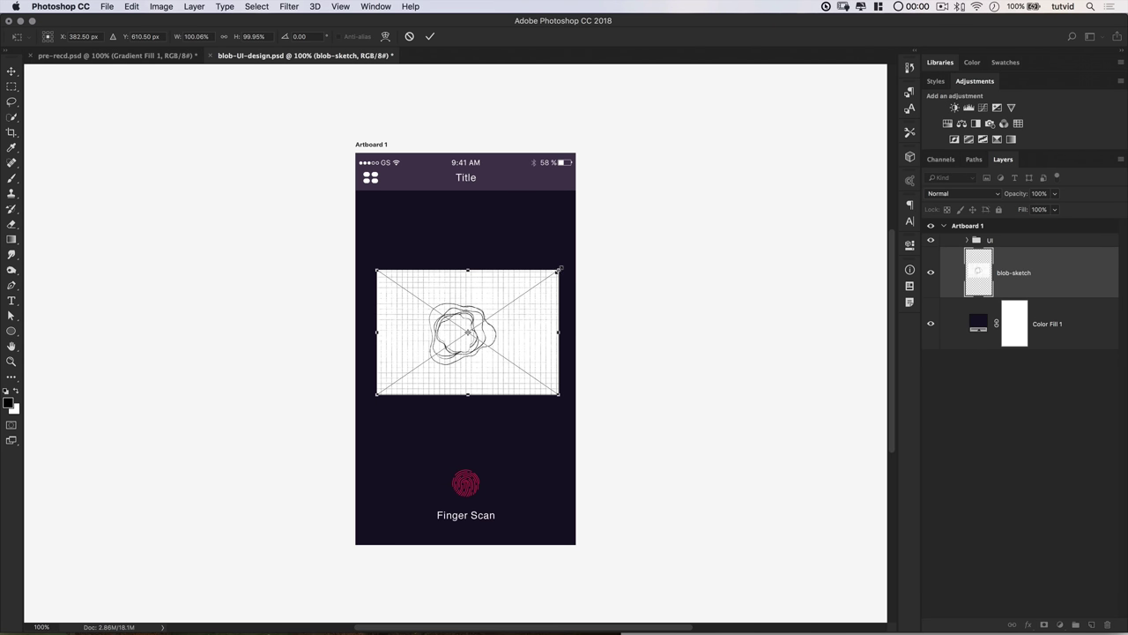
Scale the placed blob sketch to about 199%, rotate it about -93°, and center the blob drawing on the artboard
{"action": "mouse_move", "coordinate": [558, 270]}
{"action": "left_mouse_down"}
{"action": "mouse_move", "coordinate": [662, 202]}
{"action": "mouse_move", "coordinate": [649, 208]}
{"action": "left_mouse_up"}
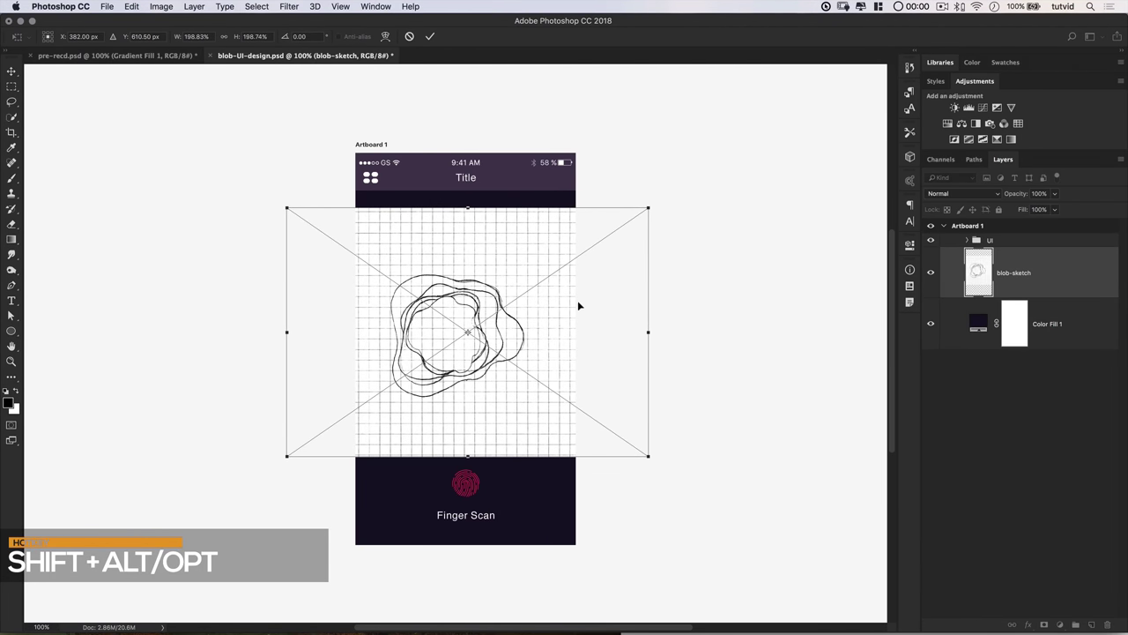
{"action": "left_click_drag", "start_coordinate": [579, 306], "coordinate": [591, 306]}
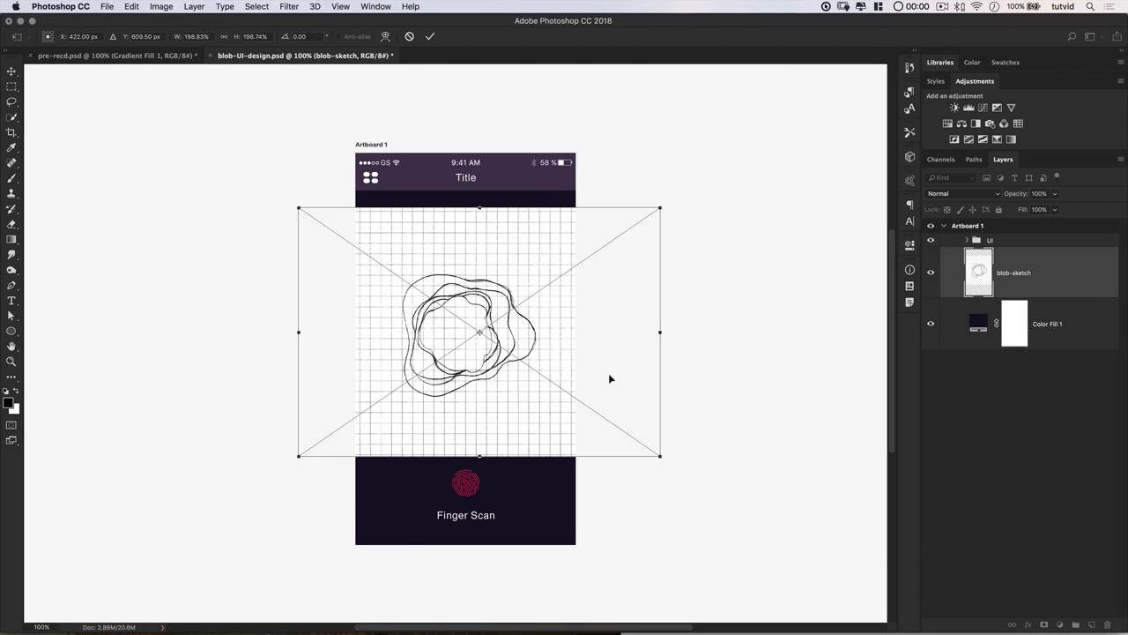
{"action": "mouse_move", "coordinate": [705, 211]}
{"action": "left_mouse_down"}
{"action": "mouse_move", "coordinate": [630, 143]}
{"action": "mouse_move", "coordinate": [352, 158]}
{"action": "left_mouse_up"}
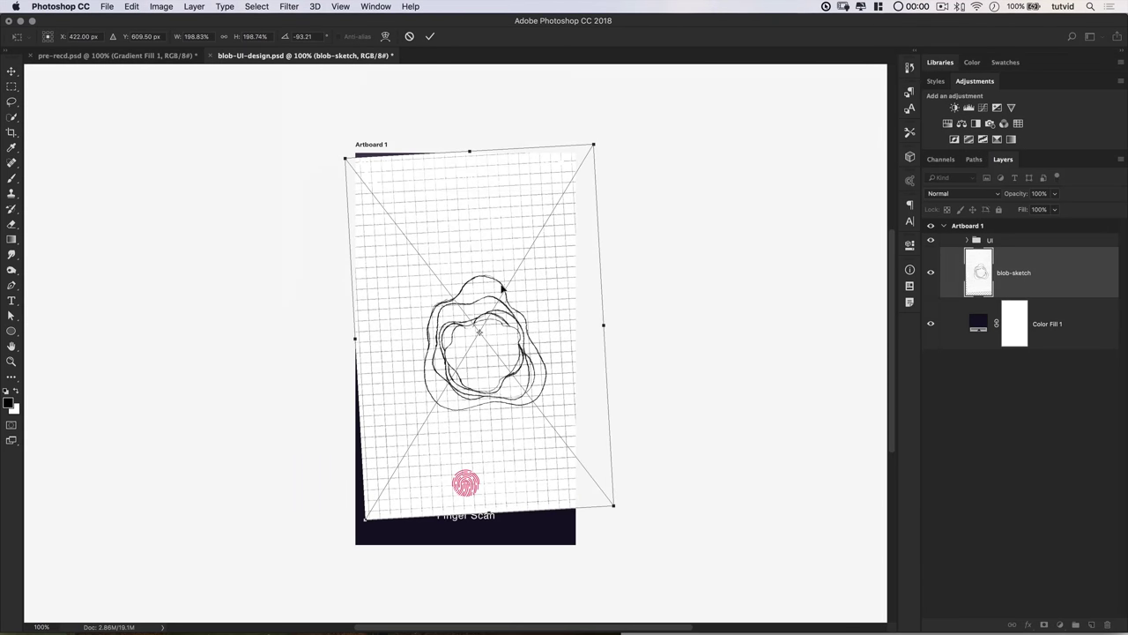
{"action": "mouse_move", "coordinate": [530, 314]}
{"action": "left_mouse_down"}
{"action": "mouse_move", "coordinate": [520, 297]}
{"action": "mouse_move", "coordinate": [520, 315]}
{"action": "left_mouse_up"}
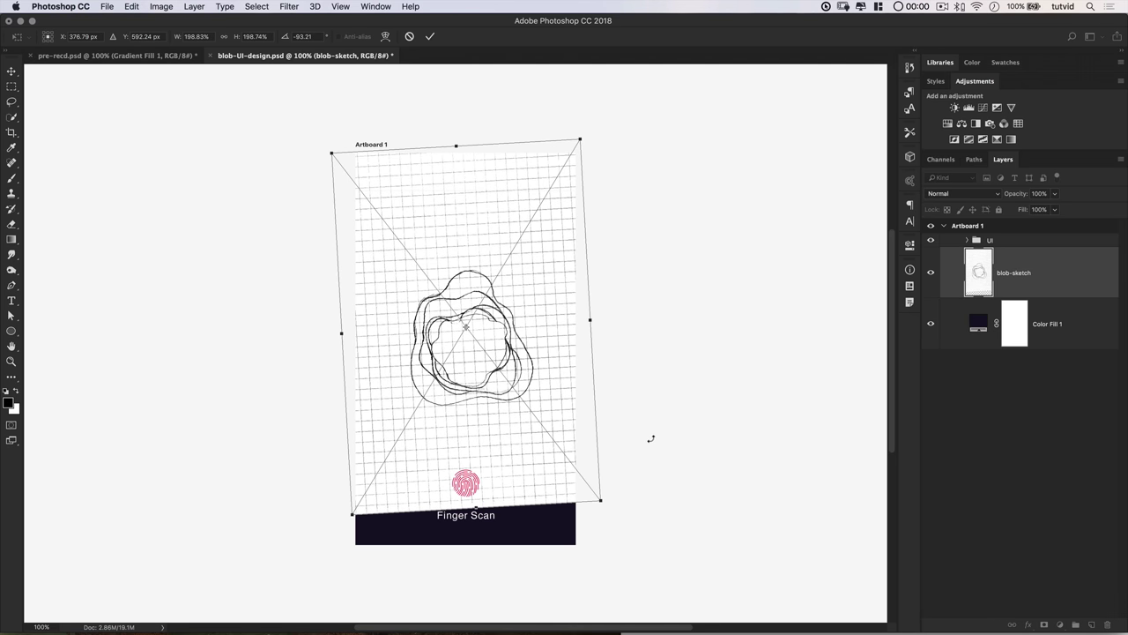
{"action": "key", "text": "Return"}
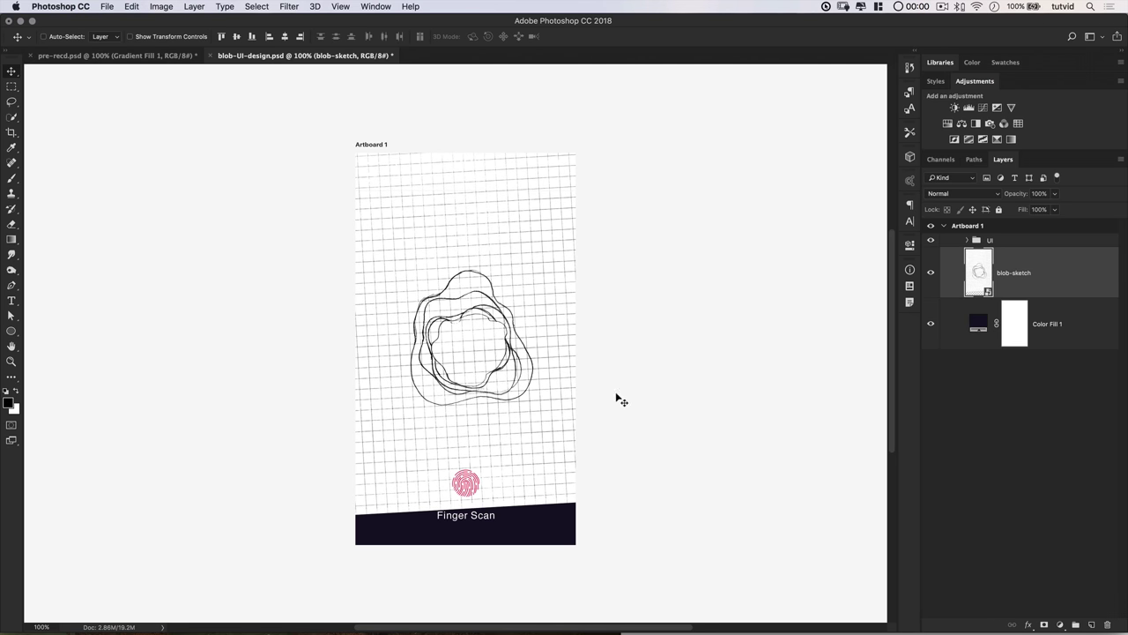
Try the Multiply blend mode on the blob-sketch layer
{"action": "left_click", "coordinate": [966, 194]}
{"action": "left_click", "coordinate": [941, 227]}
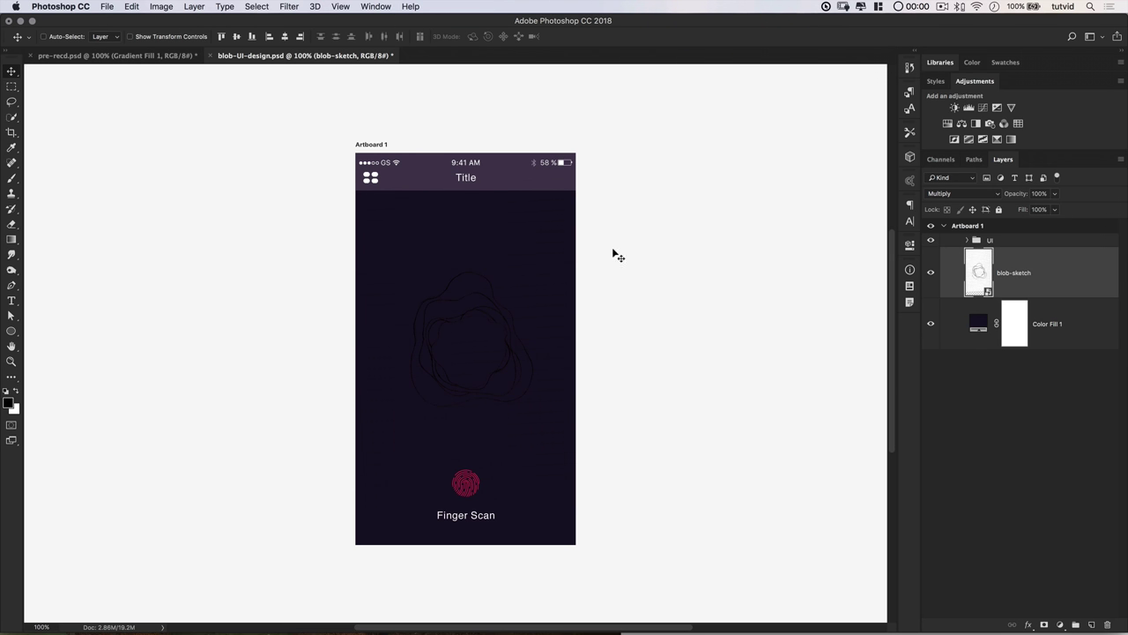
Enlarge the blob sketch from its center to about 215% and set its layer's blend mode to Normal
{"action": "key", "text": "ctrl+t"}
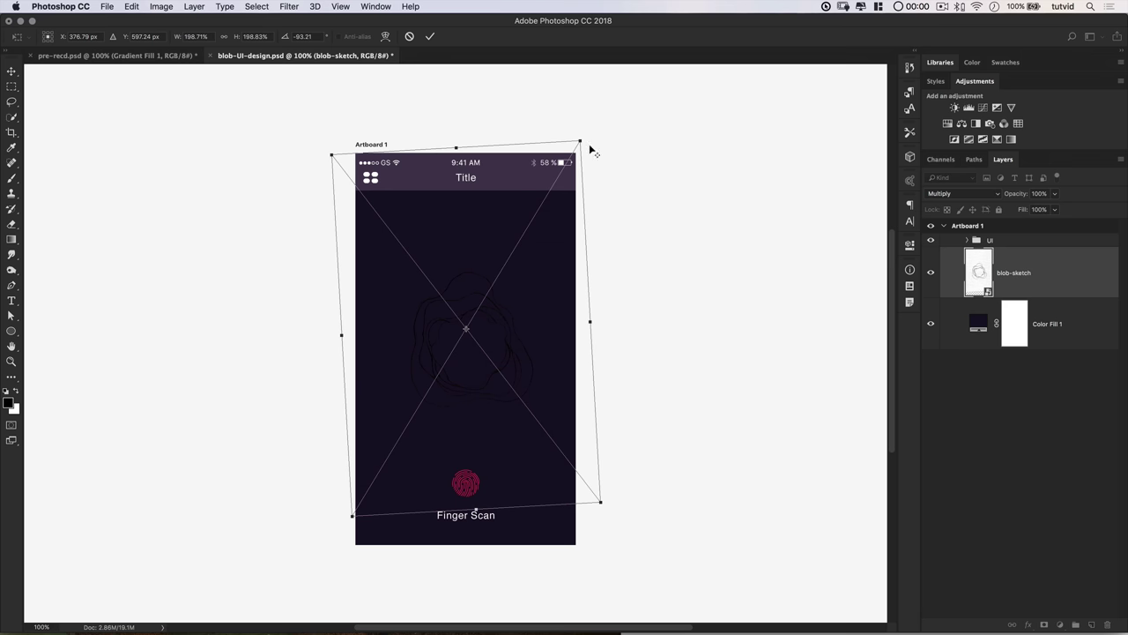
{"action": "mouse_move", "coordinate": [579, 139]}
{"action": "left_mouse_down"}
{"action": "mouse_move", "coordinate": [592, 115]}
{"action": "mouse_move", "coordinate": [589, 126]}
{"action": "left_mouse_up"}
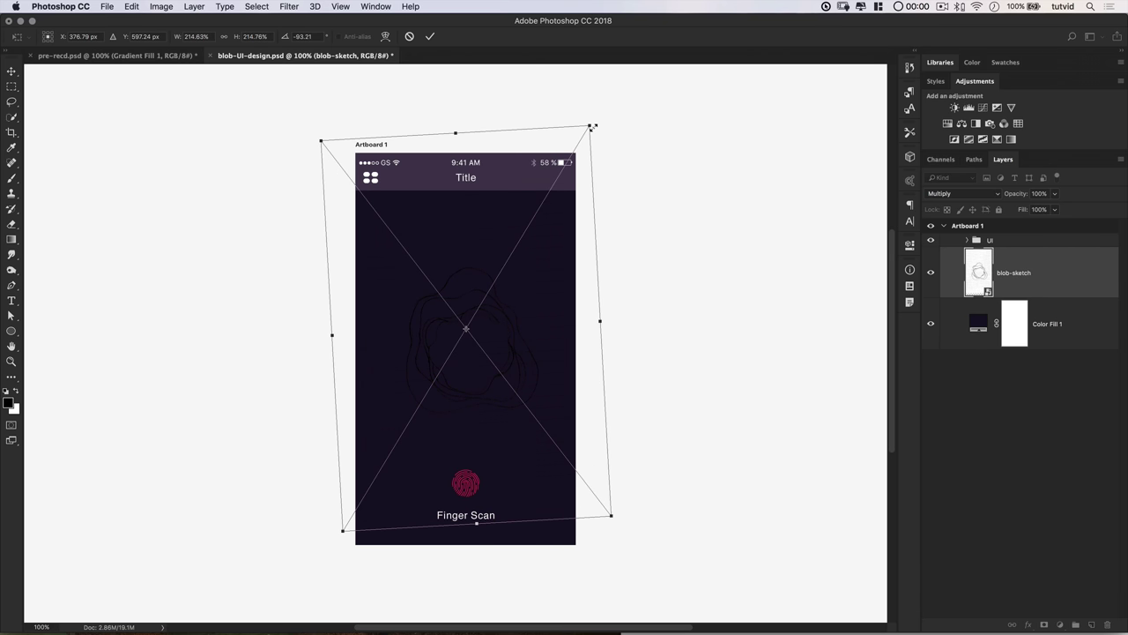
{"action": "key", "text": "Return"}
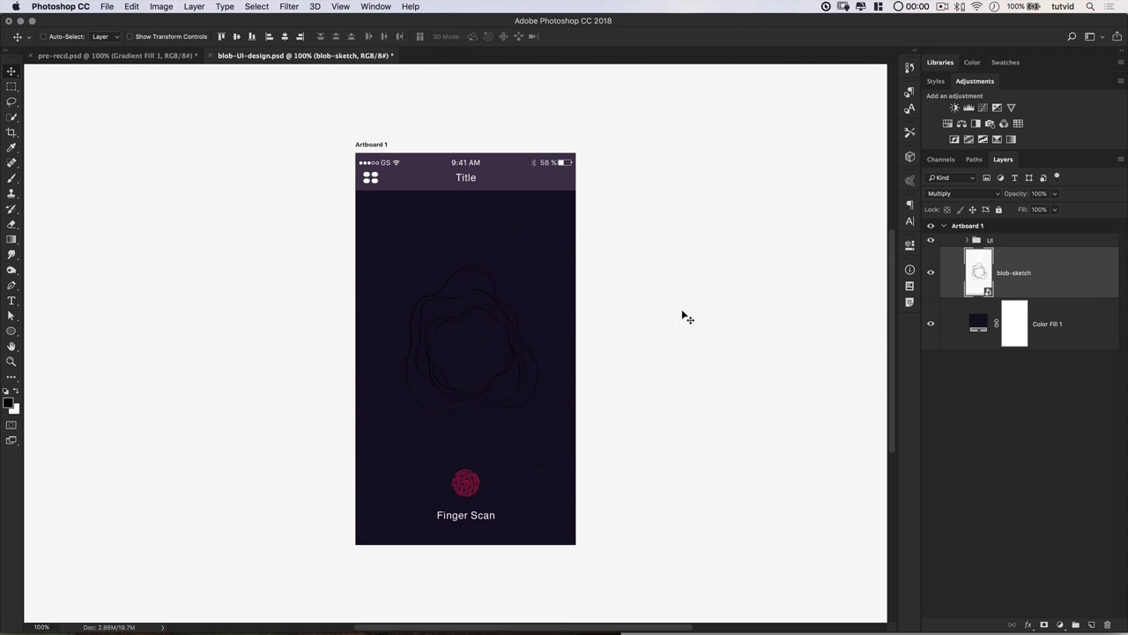
{"action": "left_click", "coordinate": [969, 194]}
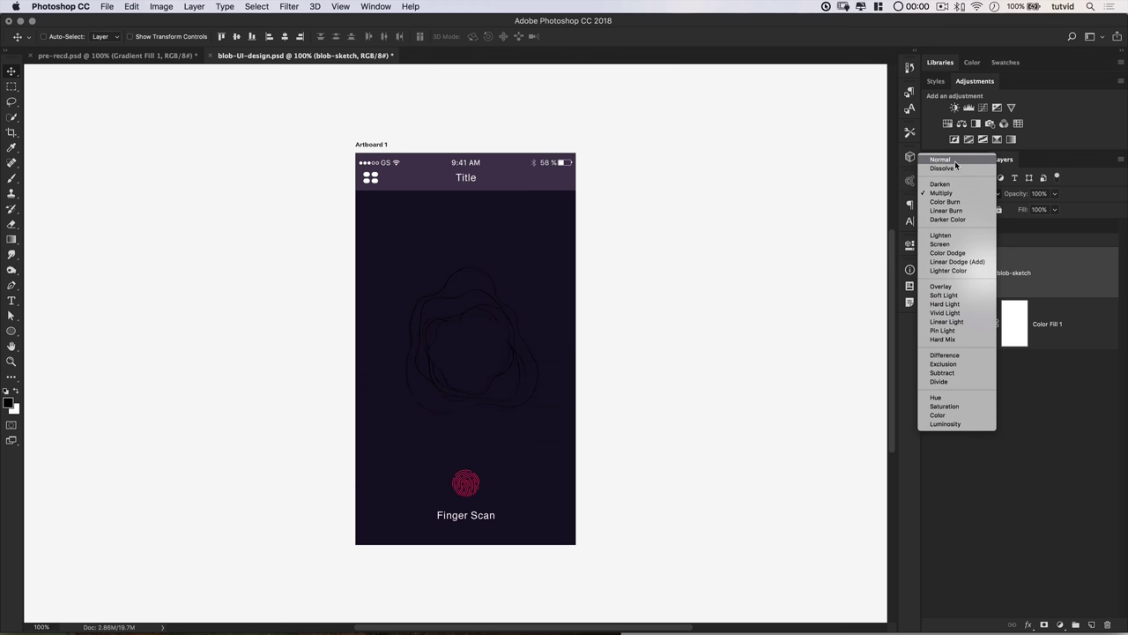
{"action": "left_click", "coordinate": [957, 169]}
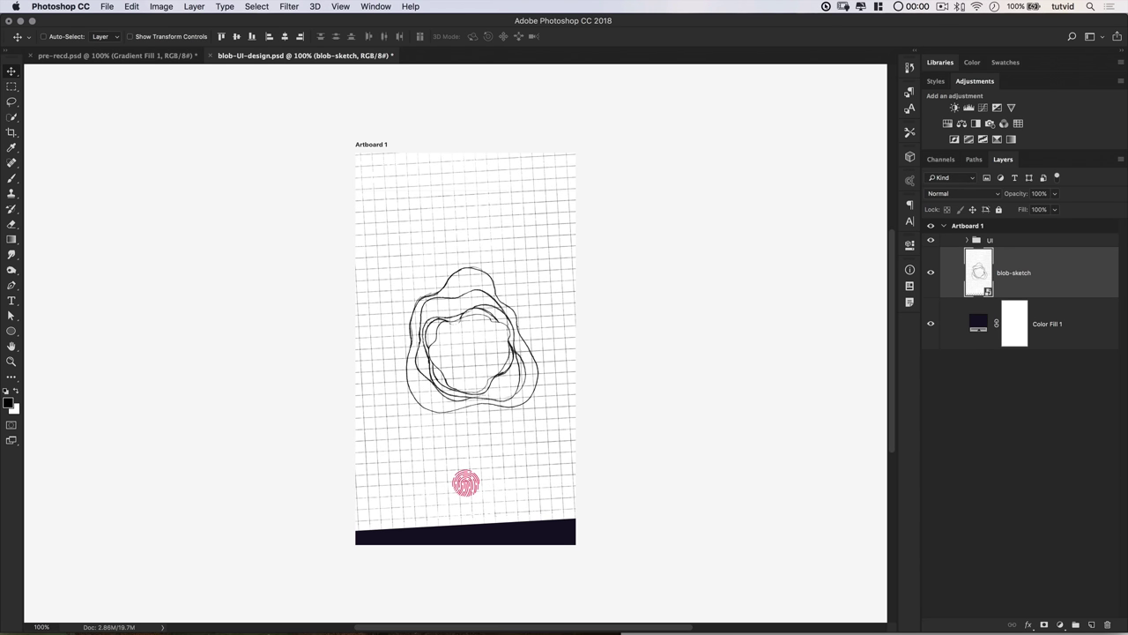
Trace the innermost blob outline of the sketch with the Curvature Pen, from its left notch across the upper lobes to the upper right
{"action": "key", "text": "z"}
{"action": "mouse_move", "coordinate": [448, 352]}
{"action": "left_mouse_down"}
{"action": "mouse_move", "coordinate": [491, 355]}
{"action": "mouse_move", "coordinate": [503, 340]}
{"action": "left_mouse_up"}
{"action": "left_click_drag", "start_coordinate": [11, 285], "coordinate": [66, 295]}
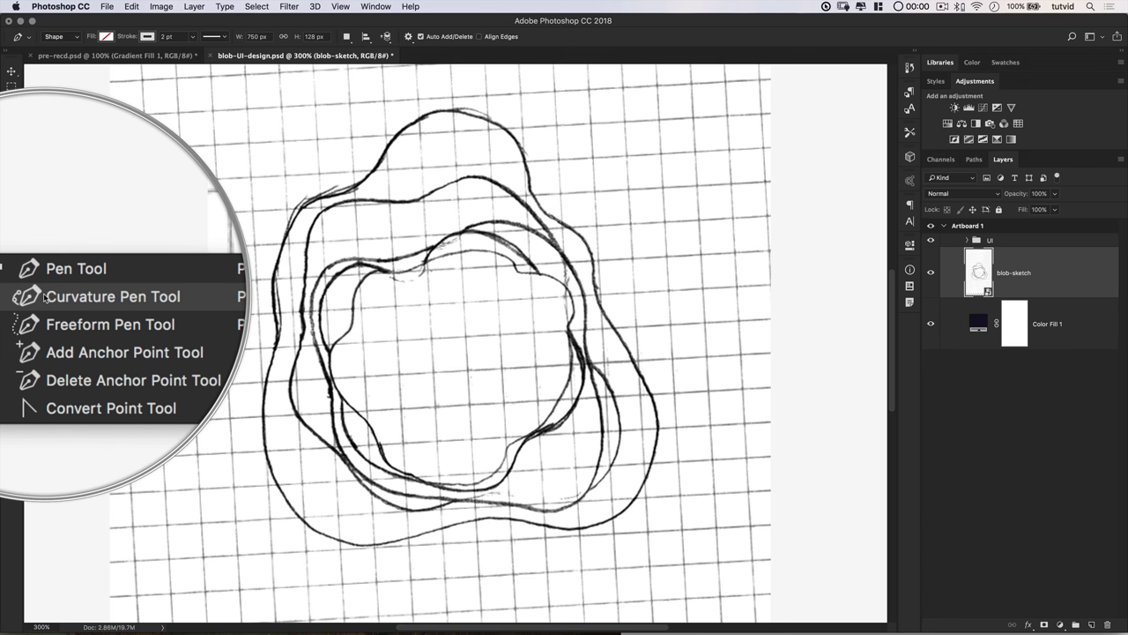
{"action": "left_click", "coordinate": [51, 296]}
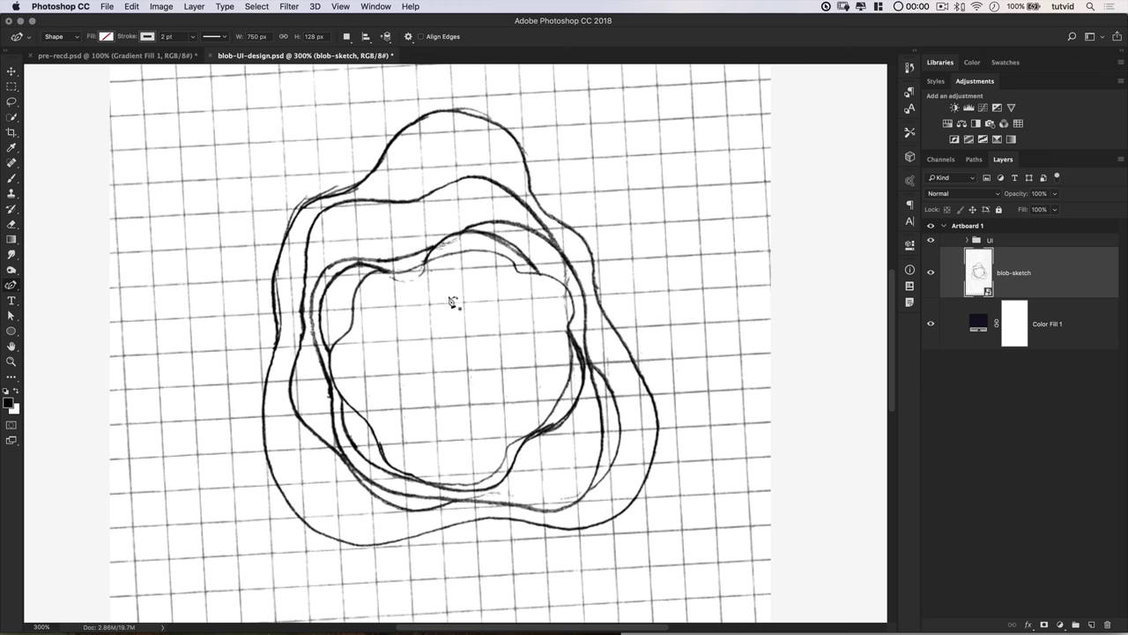
{"action": "left_click", "coordinate": [353, 322]}
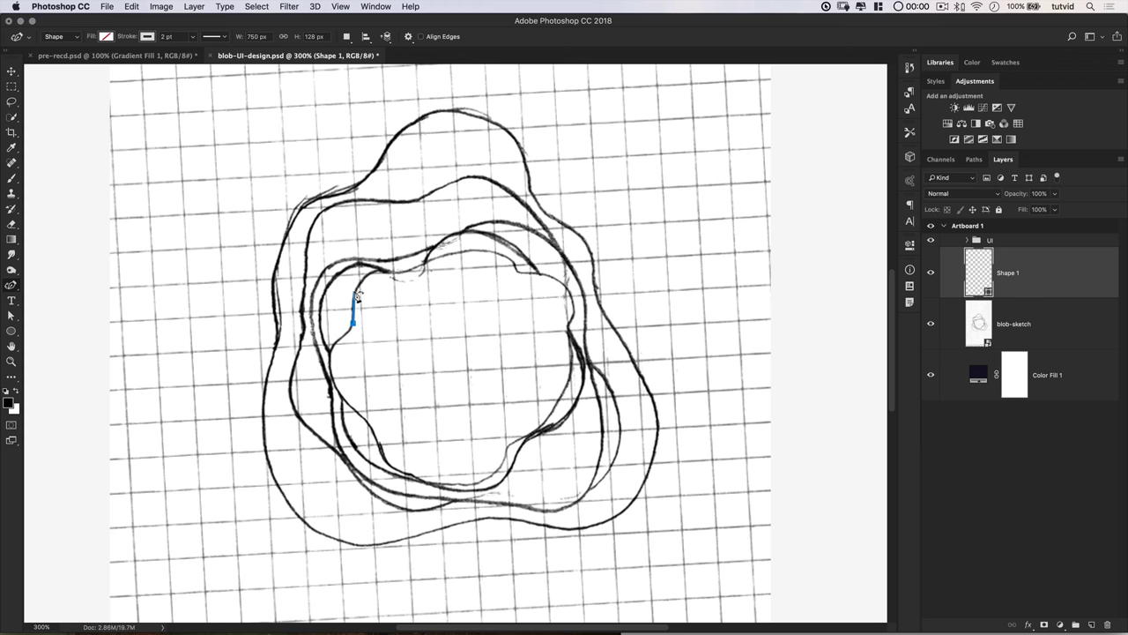
{"action": "left_click", "coordinate": [359, 289]}
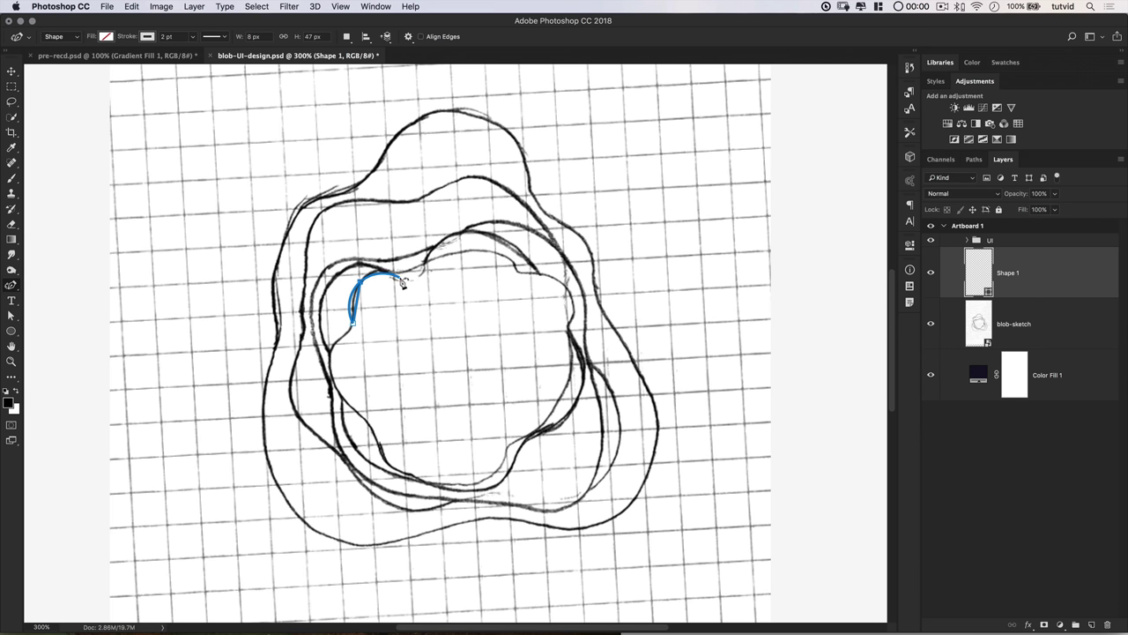
{"action": "left_click", "coordinate": [403, 281]}
{"action": "left_click", "coordinate": [425, 261]}
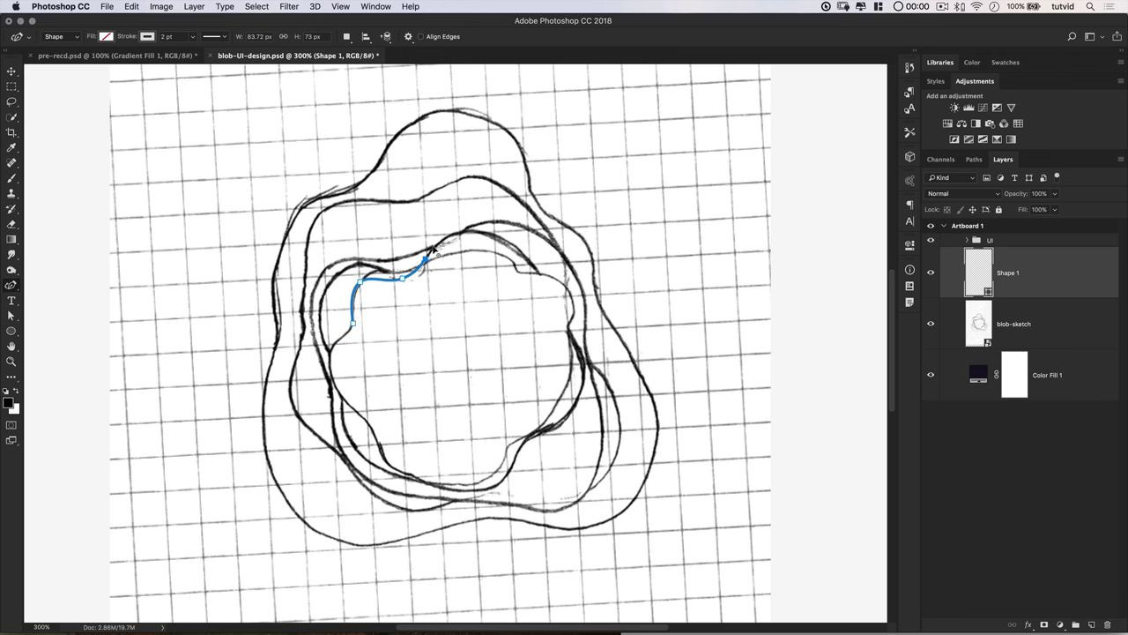
{"action": "left_click", "coordinate": [473, 235]}
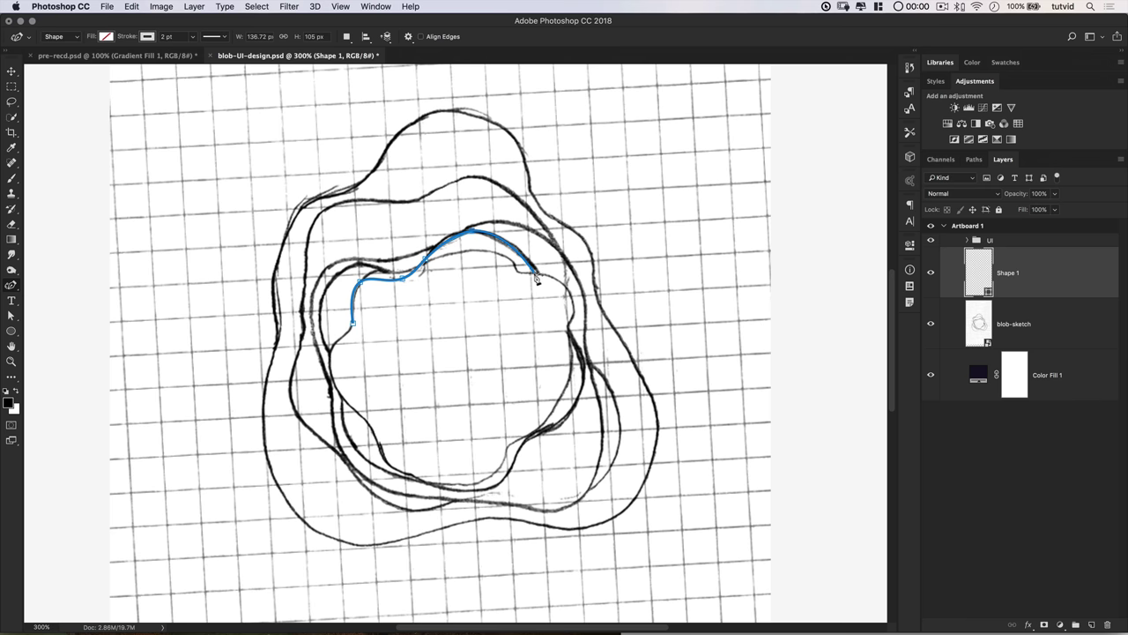
{"action": "left_click", "coordinate": [519, 273]}
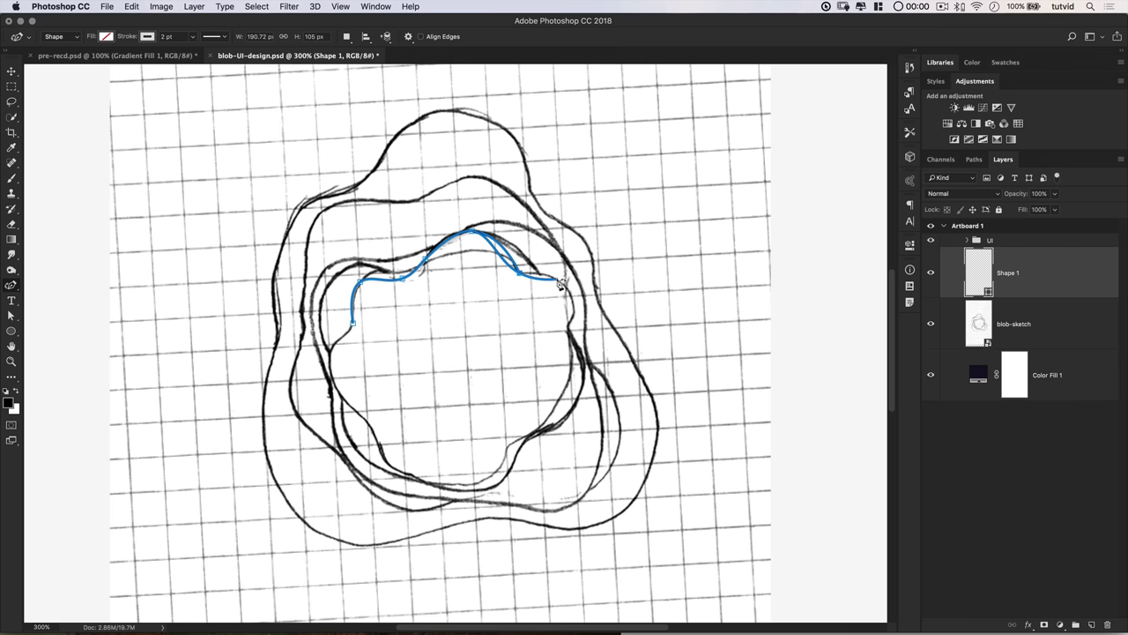
{"action": "left_click", "coordinate": [559, 282]}
Continue the innermost blob trace down the right side and around the bottom, closing the path at its starting point
{"action": "left_click", "coordinate": [573, 300]}
{"action": "left_click", "coordinate": [572, 376]}
{"action": "left_click", "coordinate": [538, 430]}
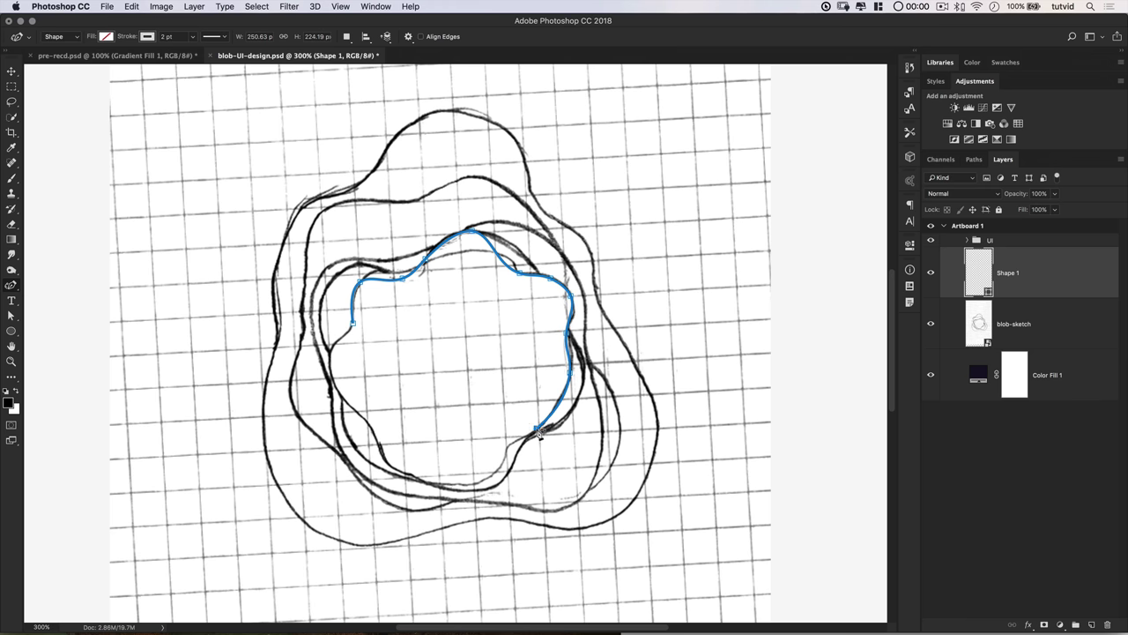
{"action": "left_click", "coordinate": [519, 444]}
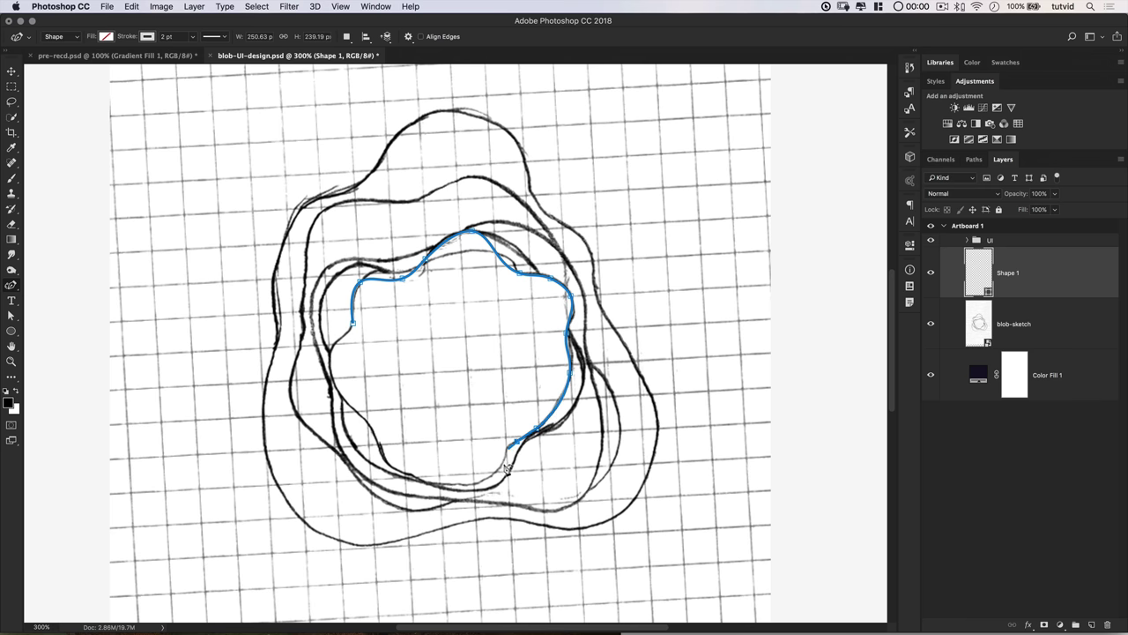
{"action": "left_click", "coordinate": [438, 483]}
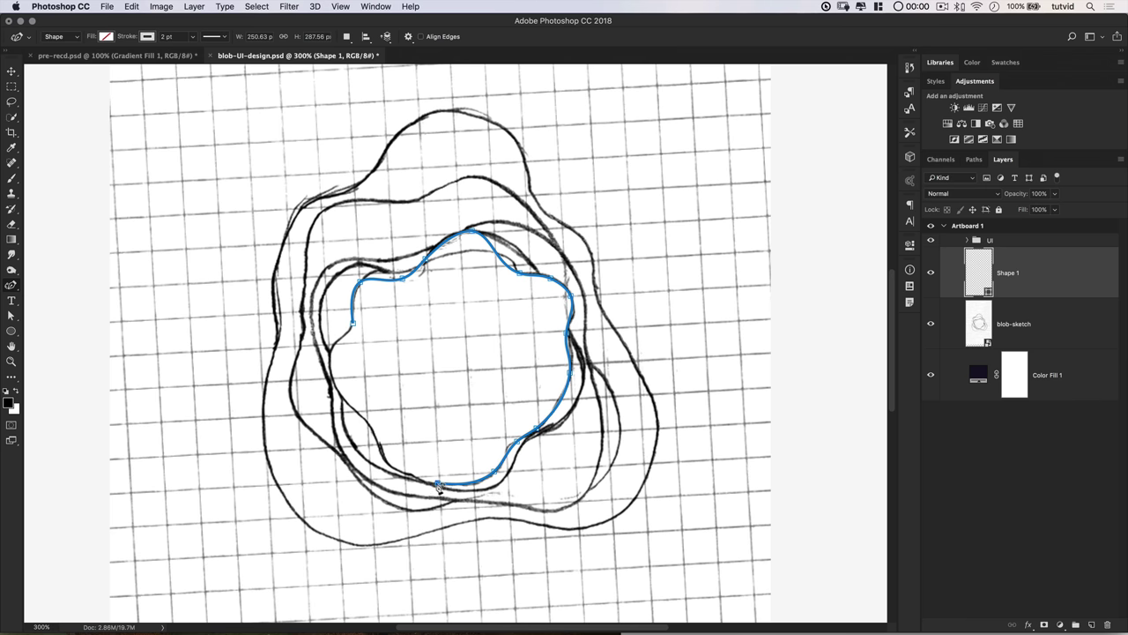
{"action": "left_click", "coordinate": [386, 441]}
{"action": "left_click", "coordinate": [358, 414]}
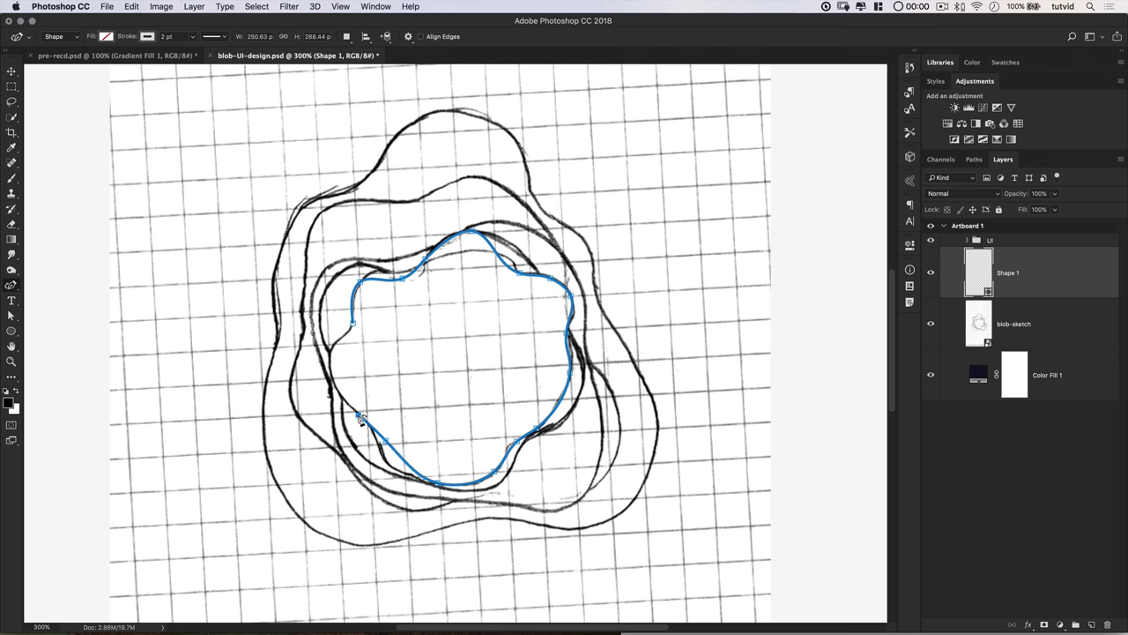
{"action": "left_click", "coordinate": [353, 322]}
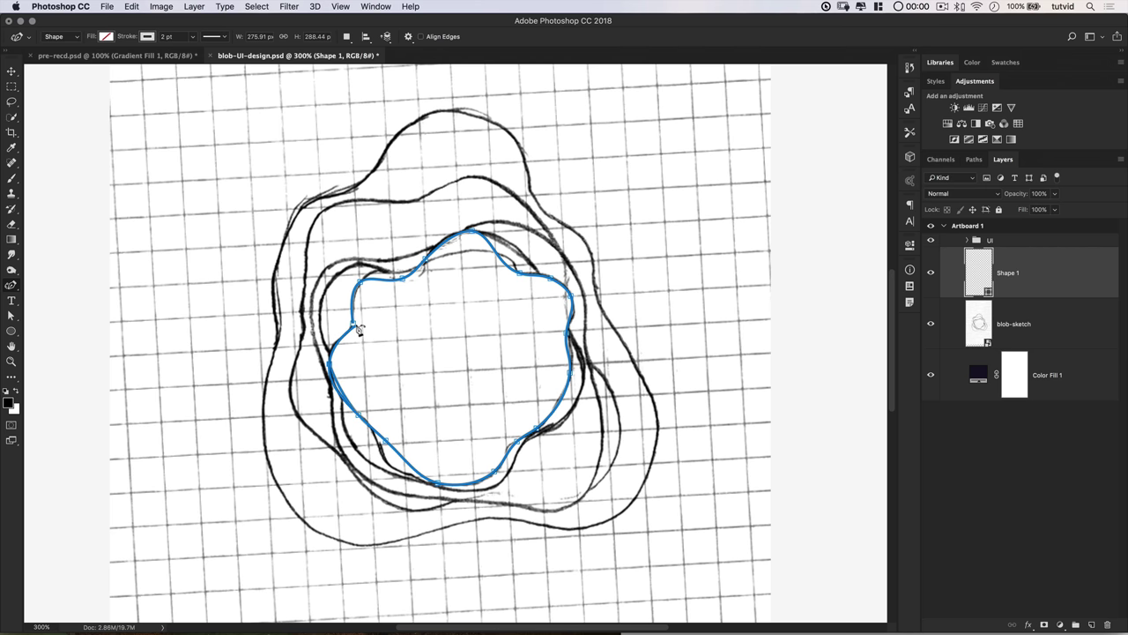
{"action": "double_click", "coordinate": [353, 324]}
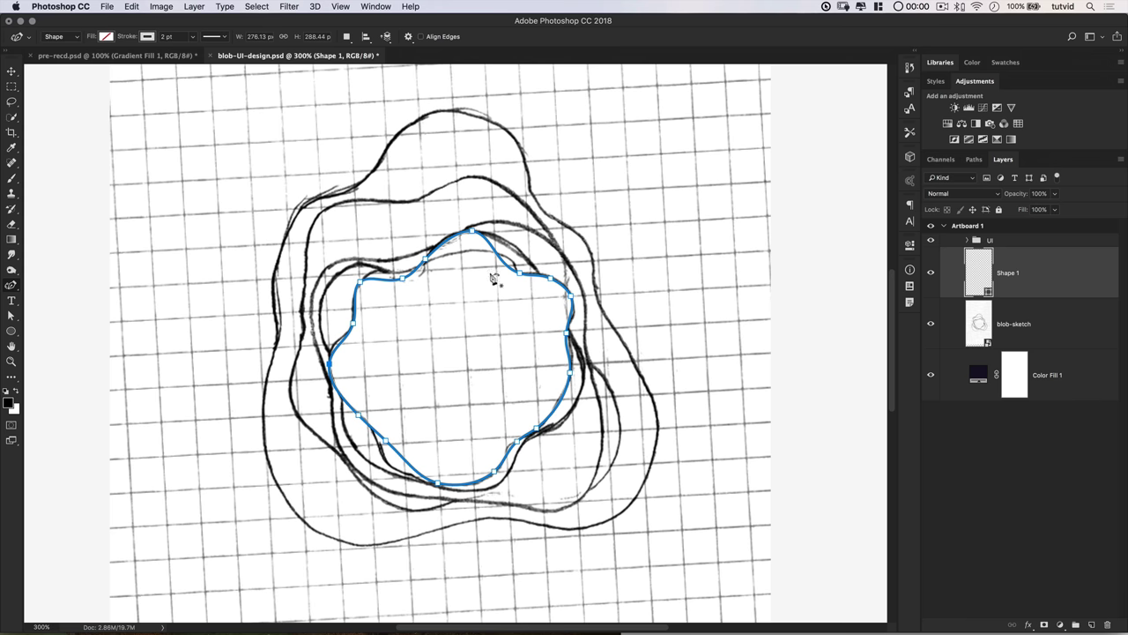
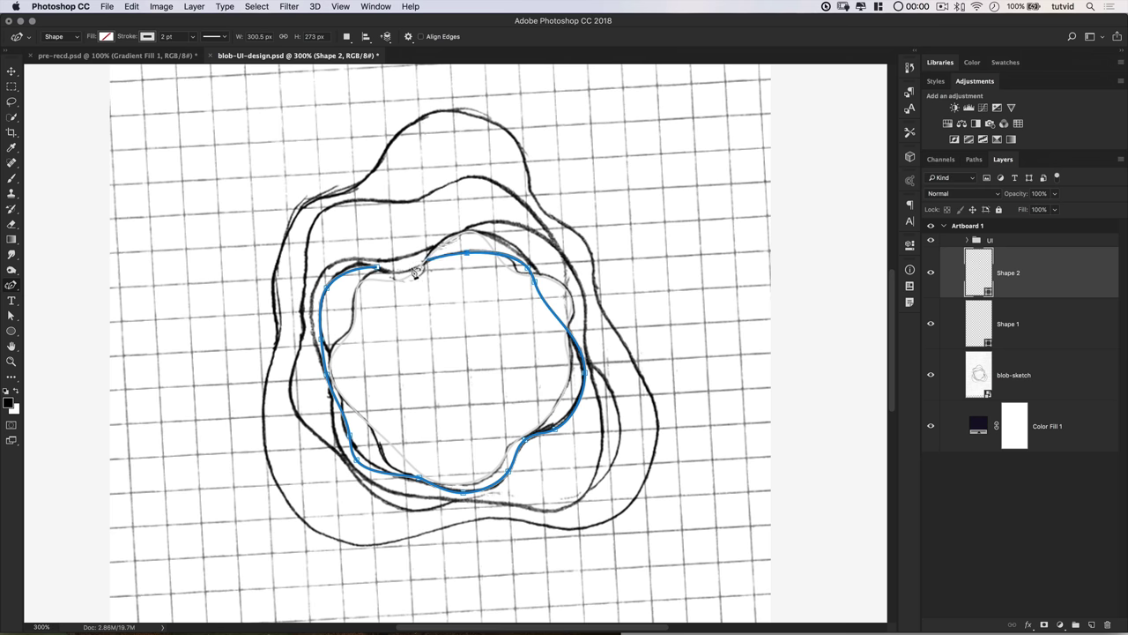
Close the second blob path along its upper-left edge and give the shape a magenta fill with no stroke
{"action": "left_click", "coordinate": [408, 273]}
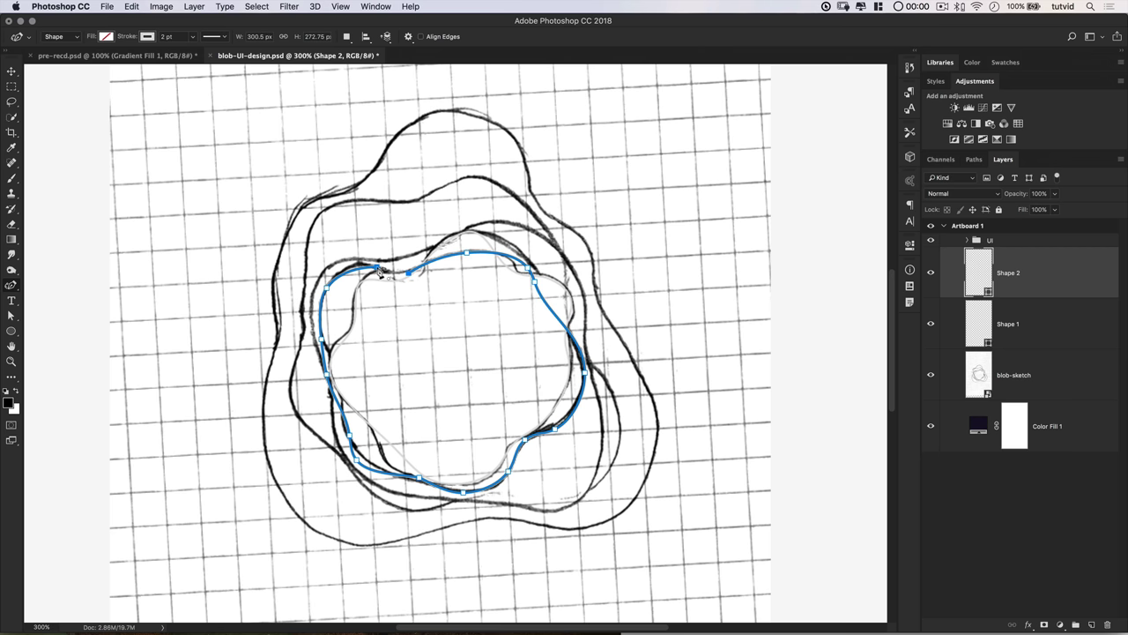
{"action": "left_click", "coordinate": [380, 272]}
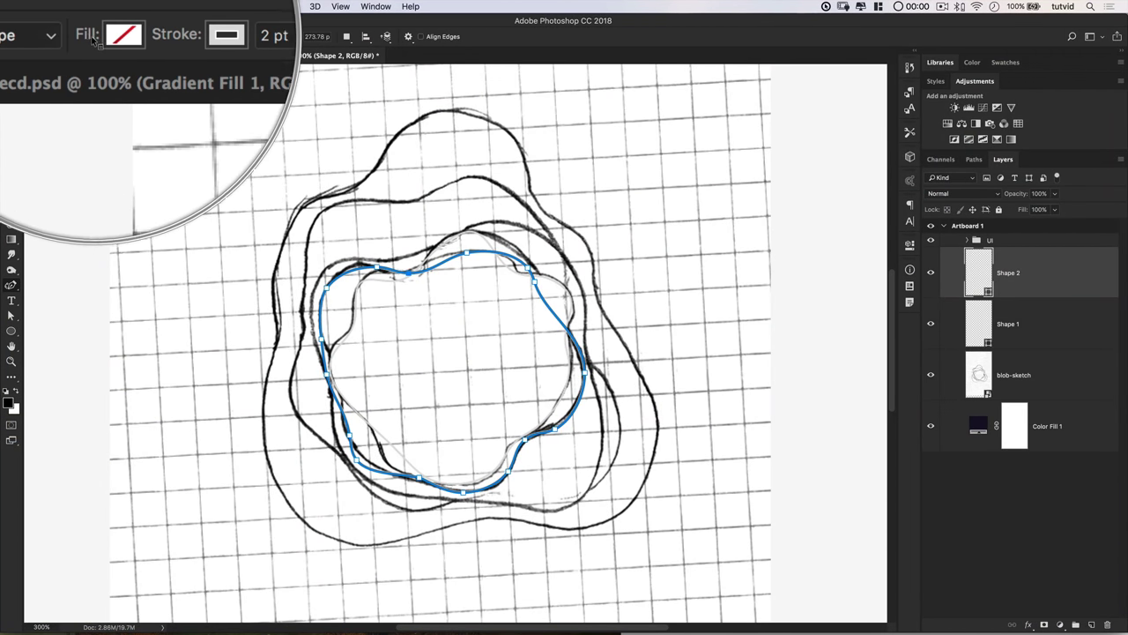
{"action": "left_click", "coordinate": [147, 38]}
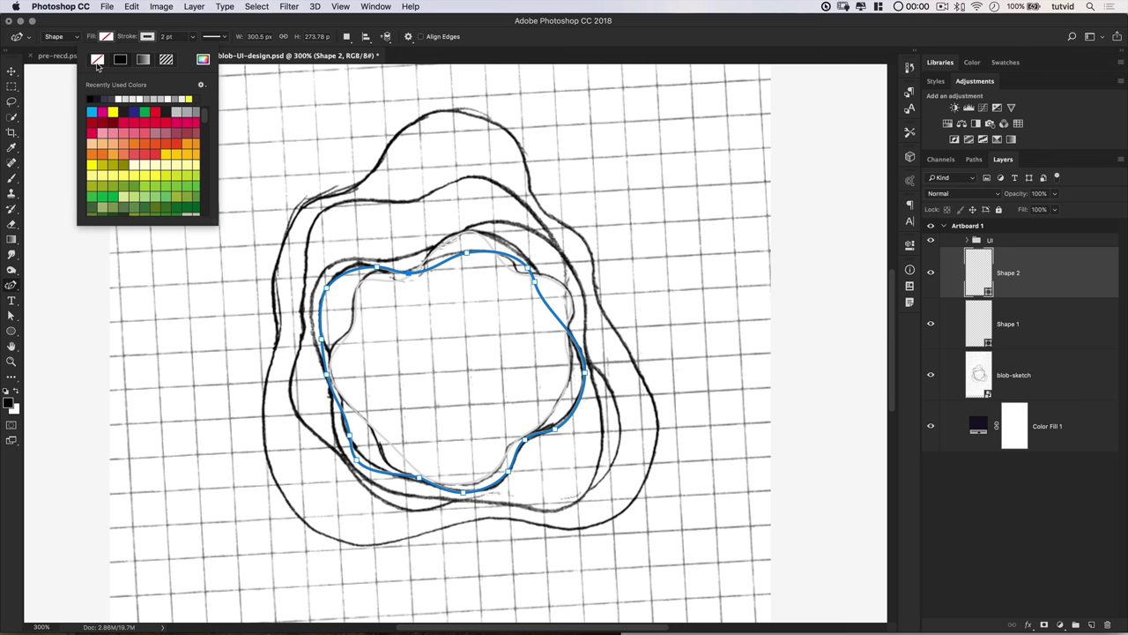
{"action": "left_click", "coordinate": [107, 37]}
{"action": "left_click", "coordinate": [60, 111]}
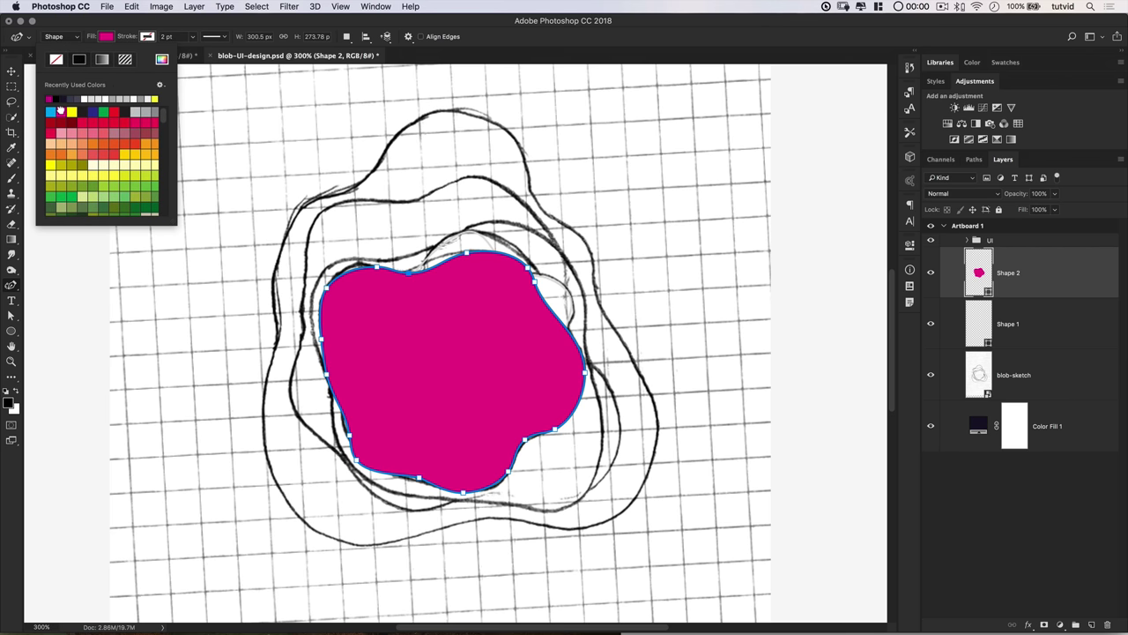
Give Shape 1 a cyan fill with no stroke and move its layer above Shape 2
{"action": "left_click", "coordinate": [1009, 324]}
{"action": "left_click", "coordinate": [1037, 317]}
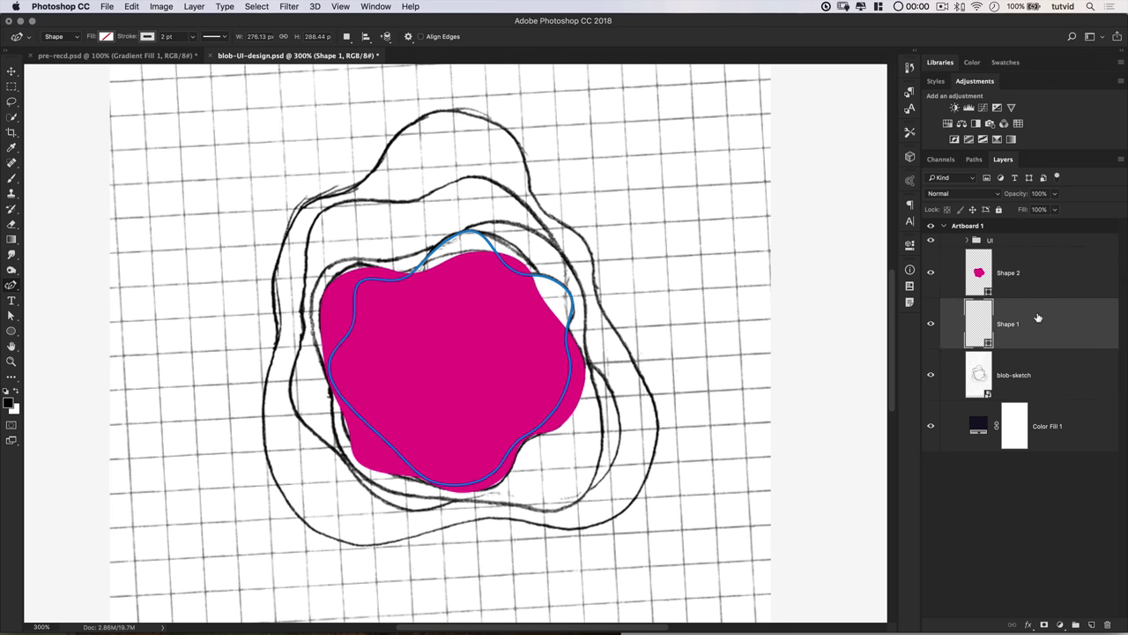
{"action": "left_click", "coordinate": [150, 37]}
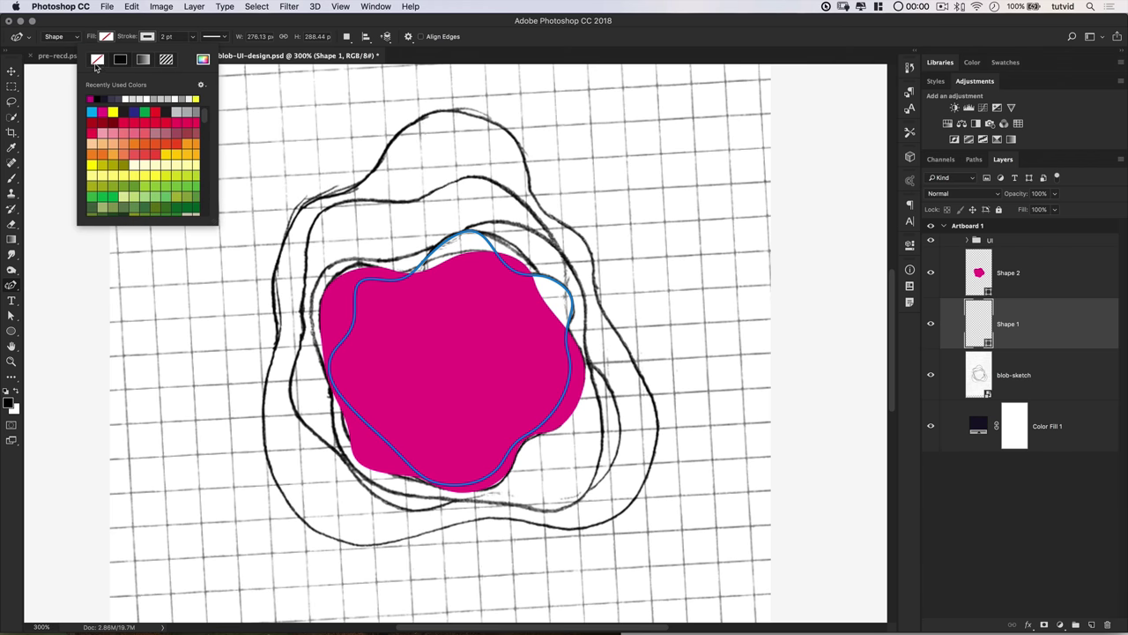
{"action": "left_click", "coordinate": [97, 60]}
{"action": "left_click", "coordinate": [107, 37]}
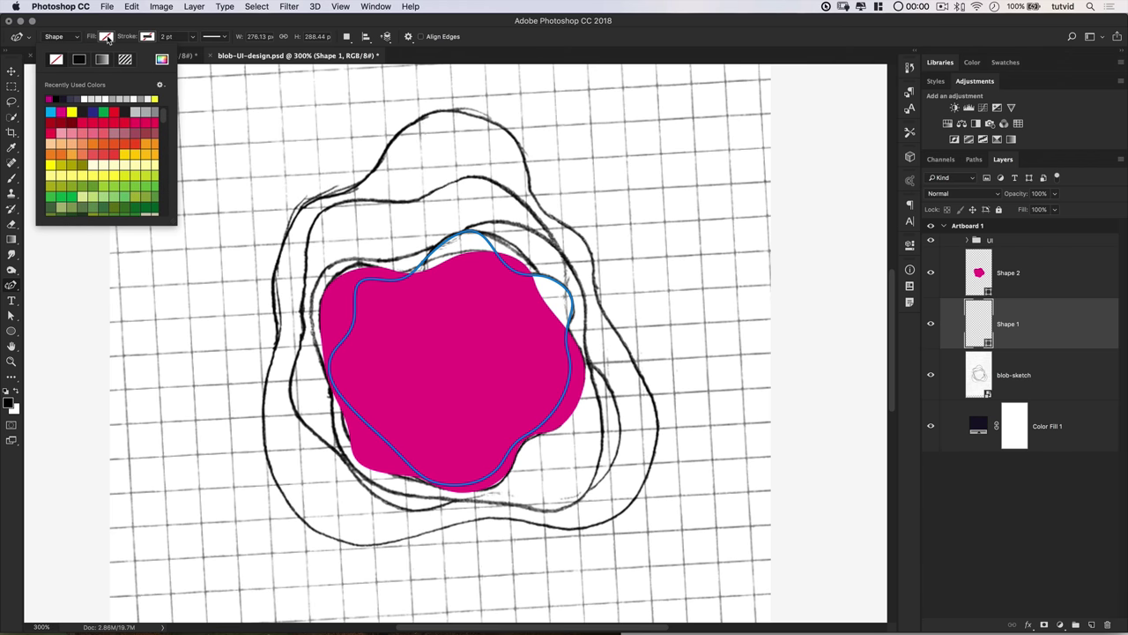
{"action": "left_click", "coordinate": [53, 111]}
{"action": "left_click_drag", "start_coordinate": [975, 325], "coordinate": [643, 327]}
{"action": "left_click_drag", "start_coordinate": [975, 312], "coordinate": [987, 262]}
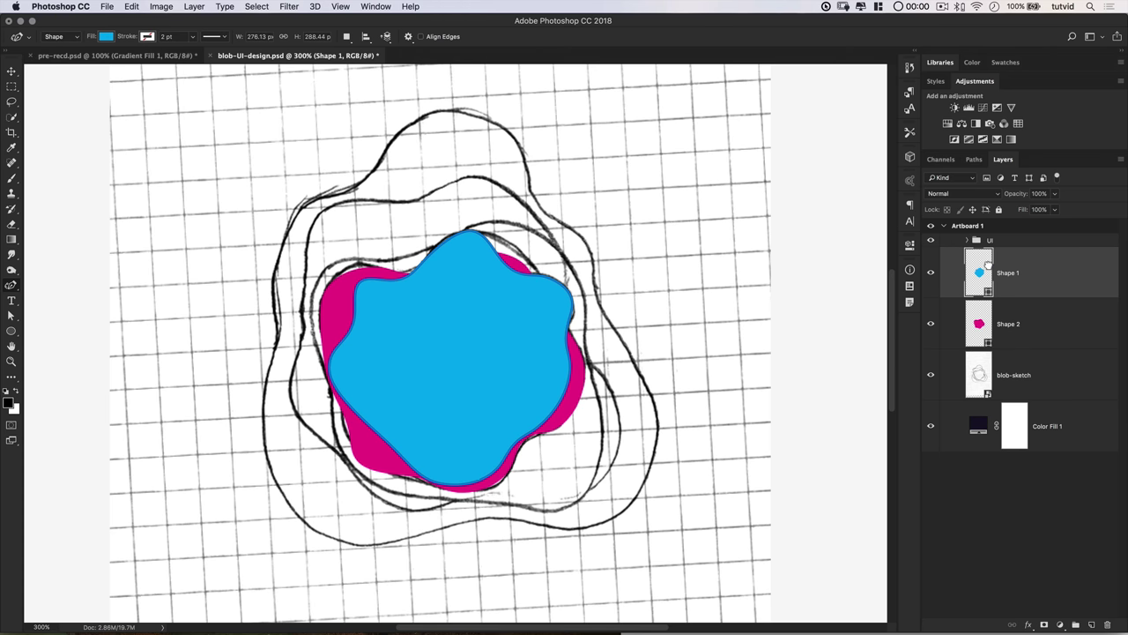
{"action": "left_click", "coordinate": [12, 70]}
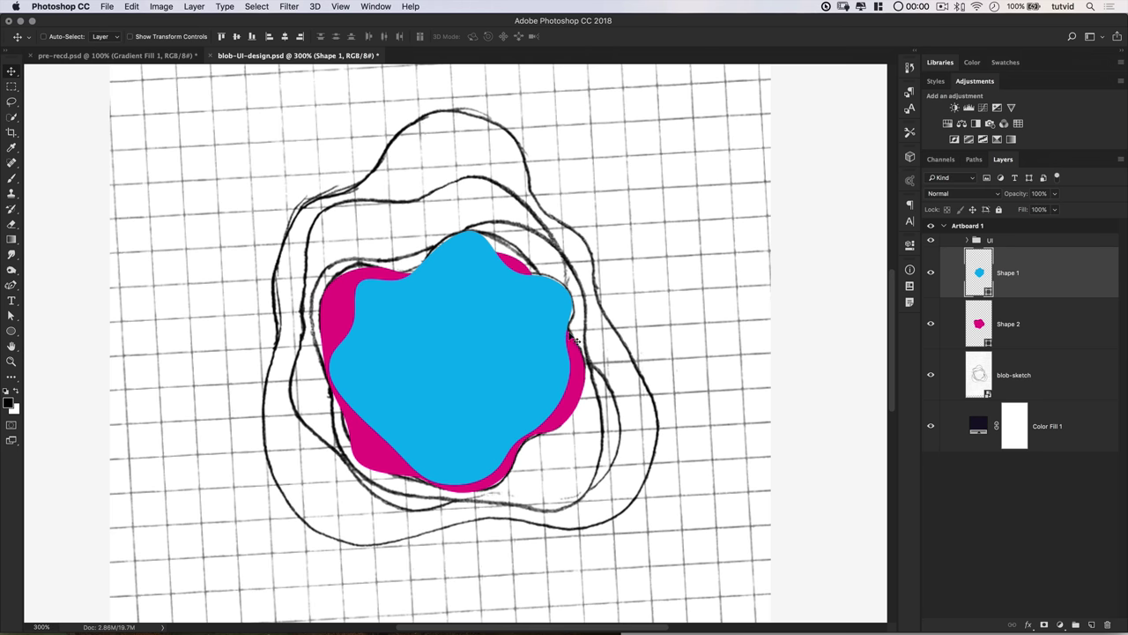
Trace the third blob outline around the magenta shape as a closed shape and place its layer below Shape 2
{"action": "key", "text": "p"}
{"action": "left_click", "coordinate": [380, 266]}
{"action": "left_click", "coordinate": [500, 218]}
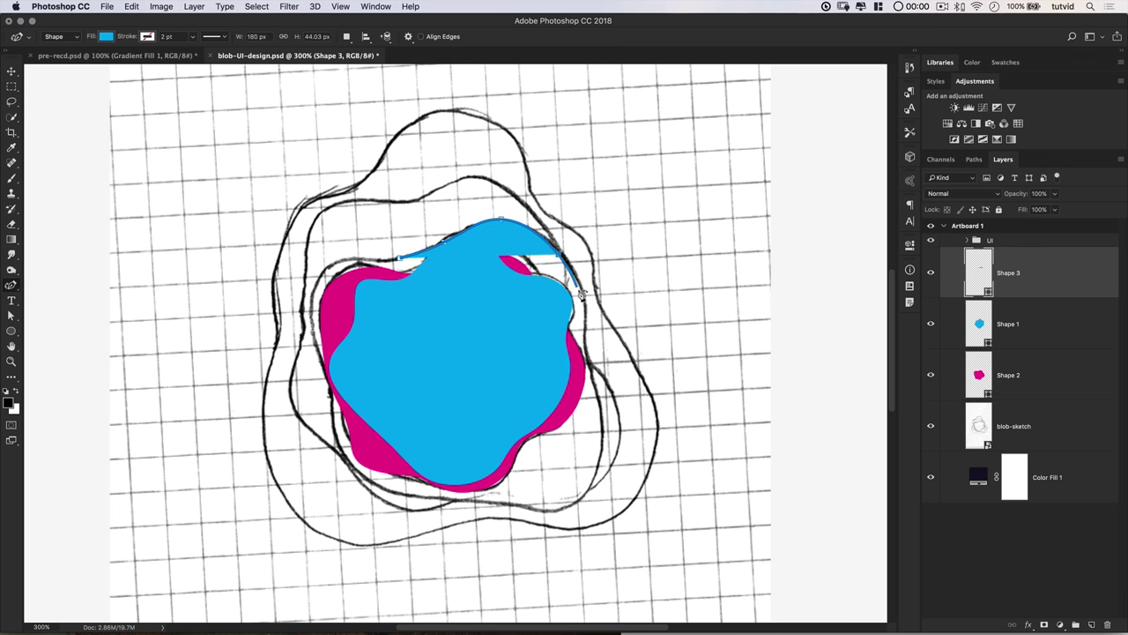
{"action": "left_click", "coordinate": [582, 290]}
{"action": "left_click", "coordinate": [604, 415]}
{"action": "left_click", "coordinate": [529, 509]}
{"action": "left_click", "coordinate": [352, 476]}
{"action": "left_click", "coordinate": [313, 353]}
{"action": "left_click", "coordinate": [319, 280]}
{"action": "left_click", "coordinate": [319, 281]}
{"action": "key", "text": "ctrl+["}
{"action": "key", "text": "ctrl+["}
Trace the fourth blob outline, the second largest in the sketch, as a closed shape and place its layer below Shape 3
{"action": "left_click", "coordinate": [401, 199]}
{"action": "left_click", "coordinate": [467, 172]}
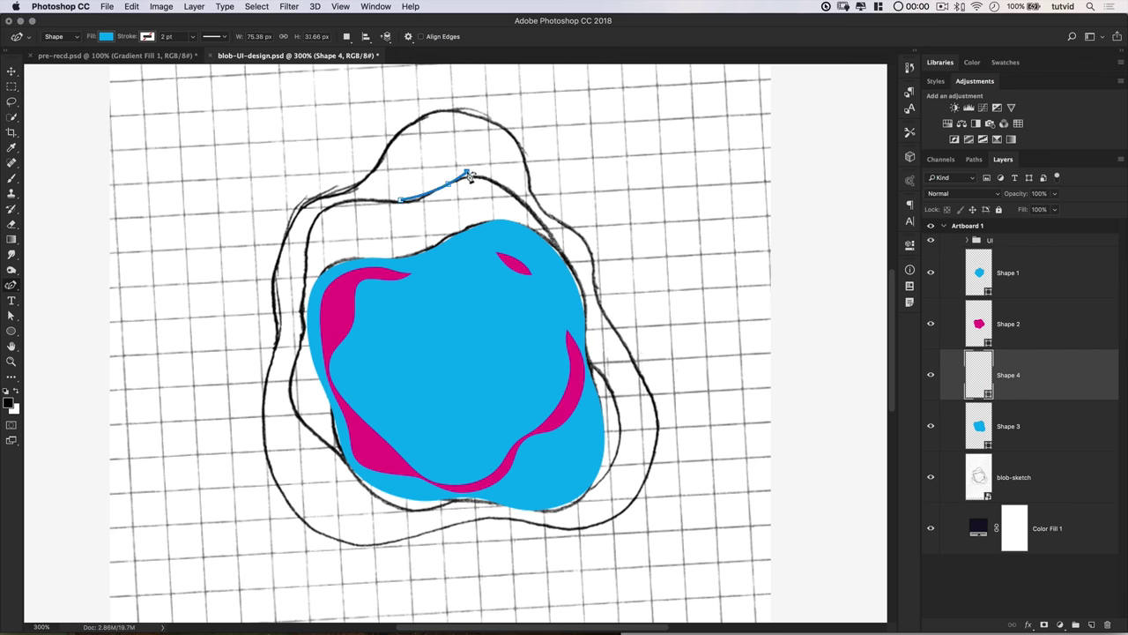
{"action": "left_click", "coordinate": [573, 260]}
{"action": "left_click", "coordinate": [630, 429]}
{"action": "left_click", "coordinate": [577, 504]}
{"action": "left_click", "coordinate": [473, 504]}
{"action": "left_click", "coordinate": [370, 508]}
{"action": "left_click", "coordinate": [291, 392]}
{"action": "left_click", "coordinate": [301, 247]}
{"action": "left_click", "coordinate": [353, 200]}
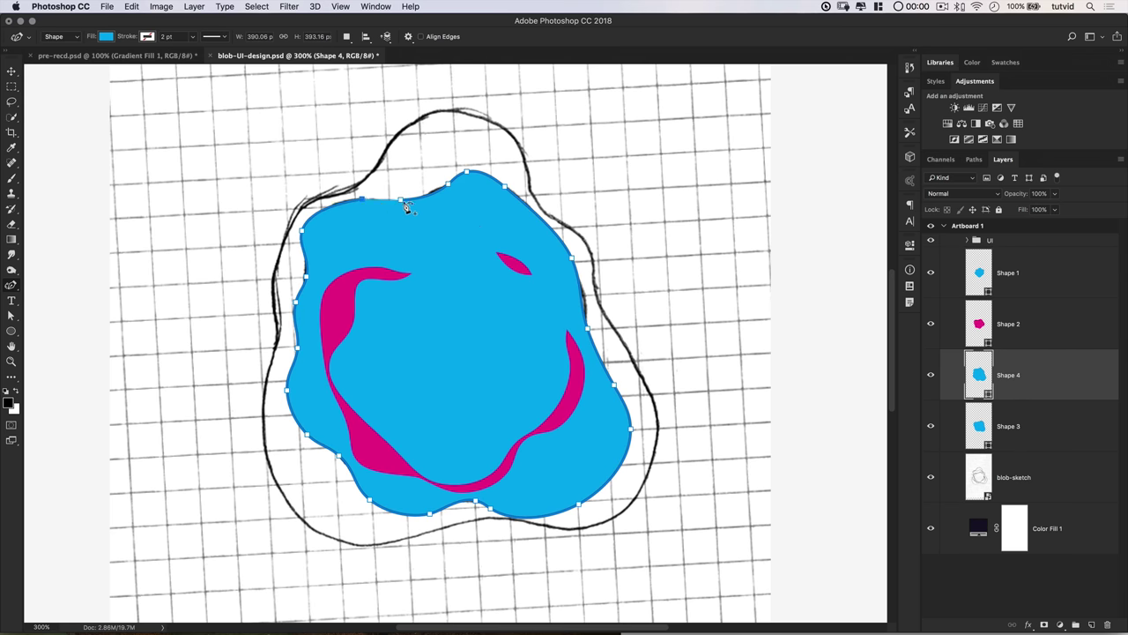
{"action": "left_click", "coordinate": [401, 199]}
{"action": "key", "text": "ctrl+["}
Set the fill of Shape 3 to yellow and of Shape 4 to dark navy
{"action": "left_click", "coordinate": [106, 36]}
{"action": "left_click", "coordinate": [49, 98]}
{"action": "left_click", "coordinate": [63, 98]}
Trace the outermost blob outline as a closed shape behind the others and fill it with red
{"action": "left_click", "coordinate": [449, 110]}
{"action": "left_click", "coordinate": [530, 182]}
{"action": "left_click", "coordinate": [605, 311]}
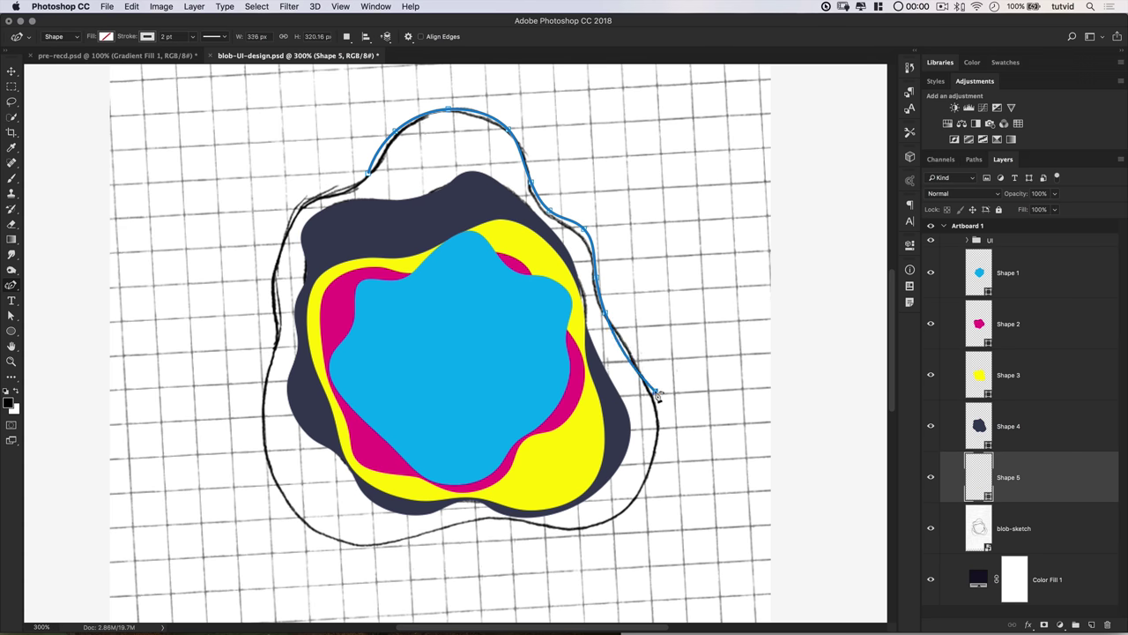
{"action": "left_click", "coordinate": [612, 520]}
{"action": "left_click", "coordinate": [328, 541]}
{"action": "left_click", "coordinate": [265, 286]}
{"action": "left_click", "coordinate": [448, 111]}
{"action": "left_click", "coordinate": [106, 36]}
{"action": "left_click", "coordinate": [35, 98]}
{"action": "key", "text": "v"}
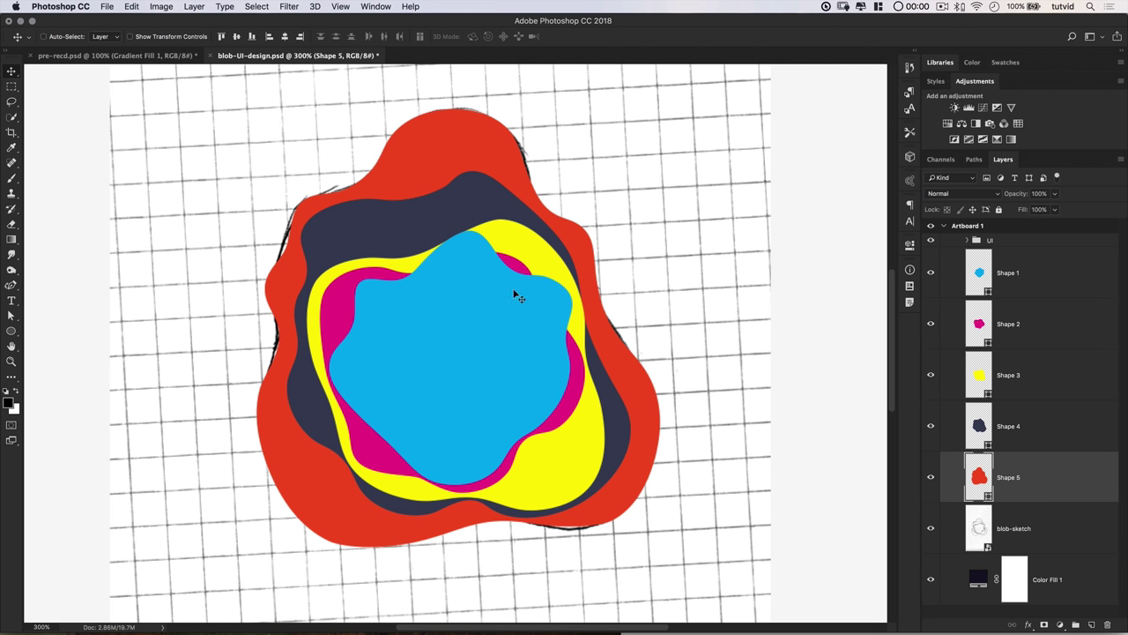
Scale the cyan Shape 1 to about 88% width and 92% height, keeping it inside the magenta blob
{"action": "left_click", "coordinate": [1040, 294]}
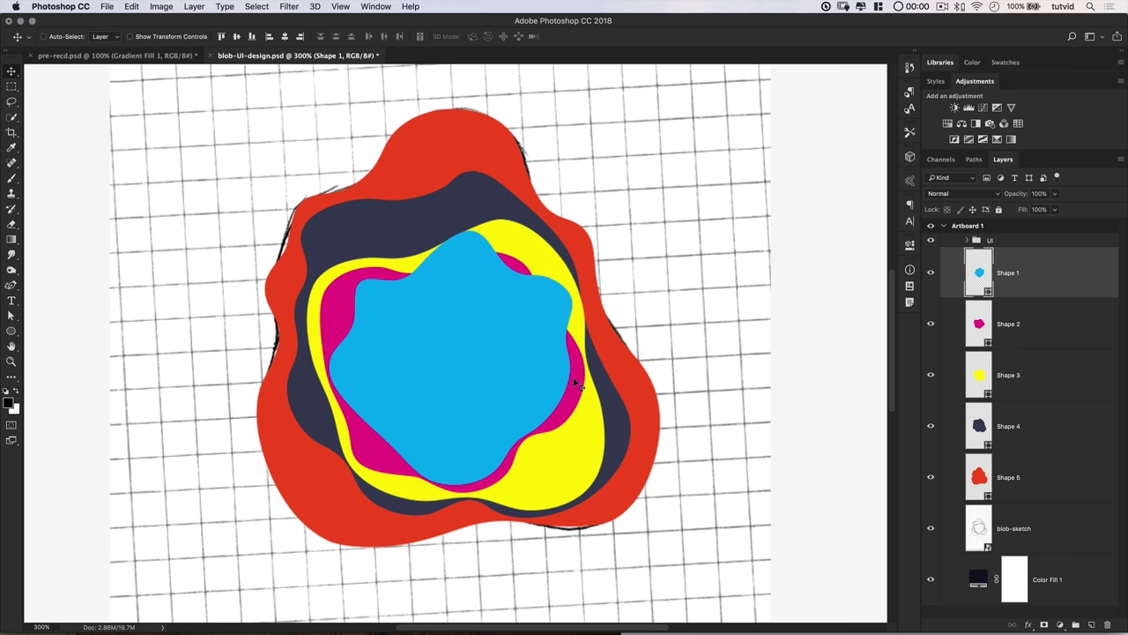
{"action": "key", "text": "super+t"}
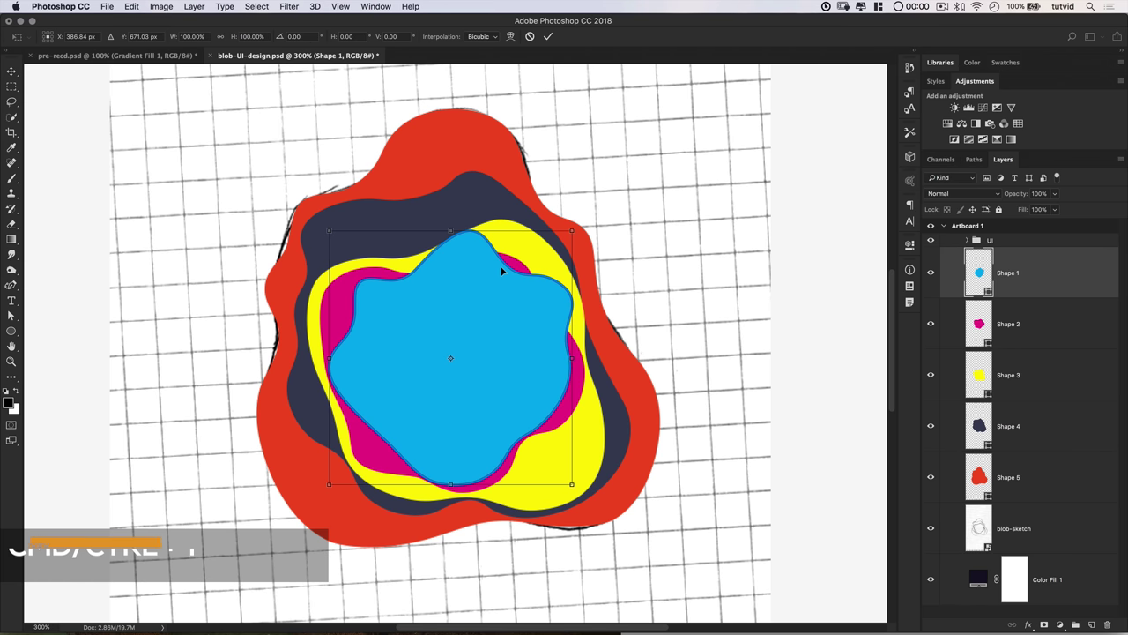
{"action": "left_click_drag", "start_coordinate": [572, 230], "coordinate": [555, 250]}
{"action": "mouse_move", "coordinate": [454, 423]}
{"action": "left_mouse_down"}
{"action": "mouse_move", "coordinate": [453, 407]}
{"action": "mouse_move", "coordinate": [464, 414]}
{"action": "left_mouse_up"}
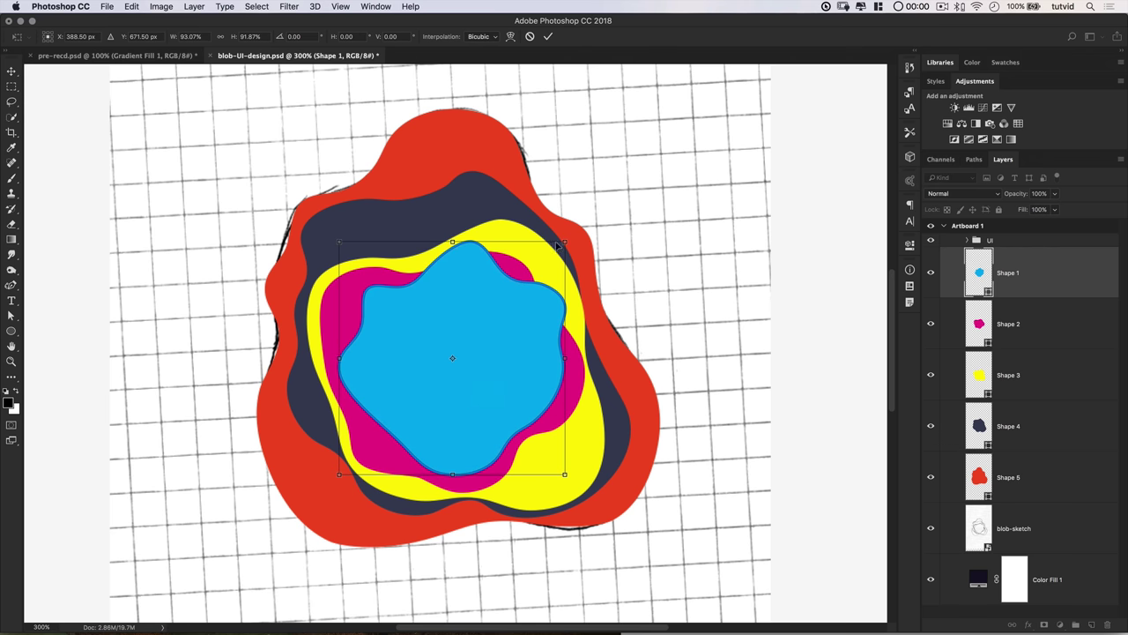
{"action": "left_click_drag", "start_coordinate": [565, 239], "coordinate": [553, 239]}
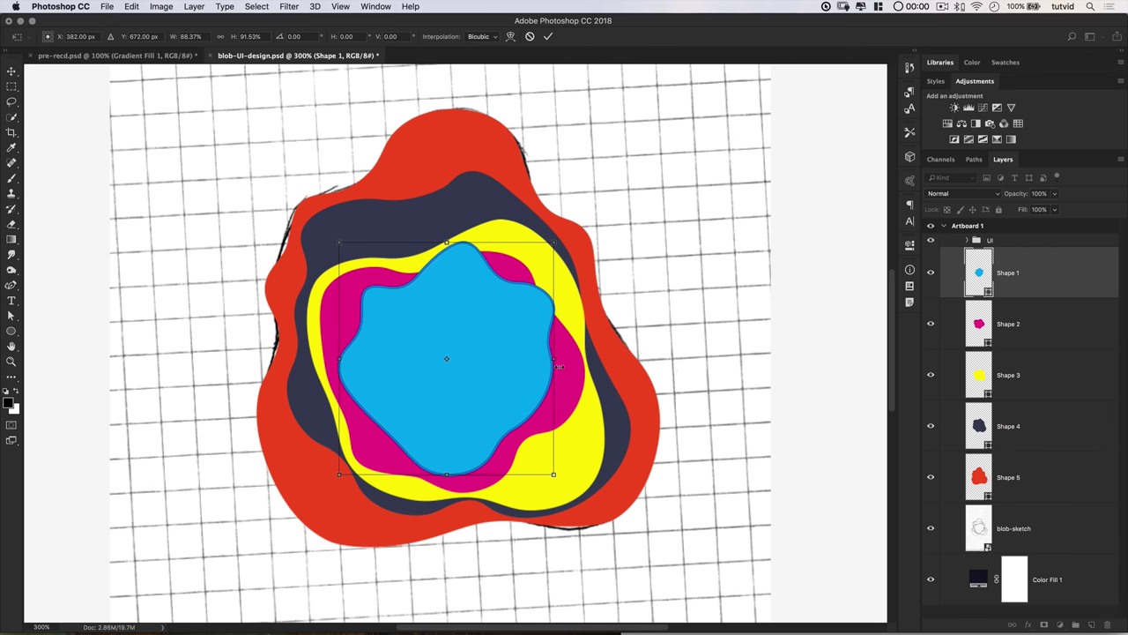
{"action": "key", "text": "Return"}
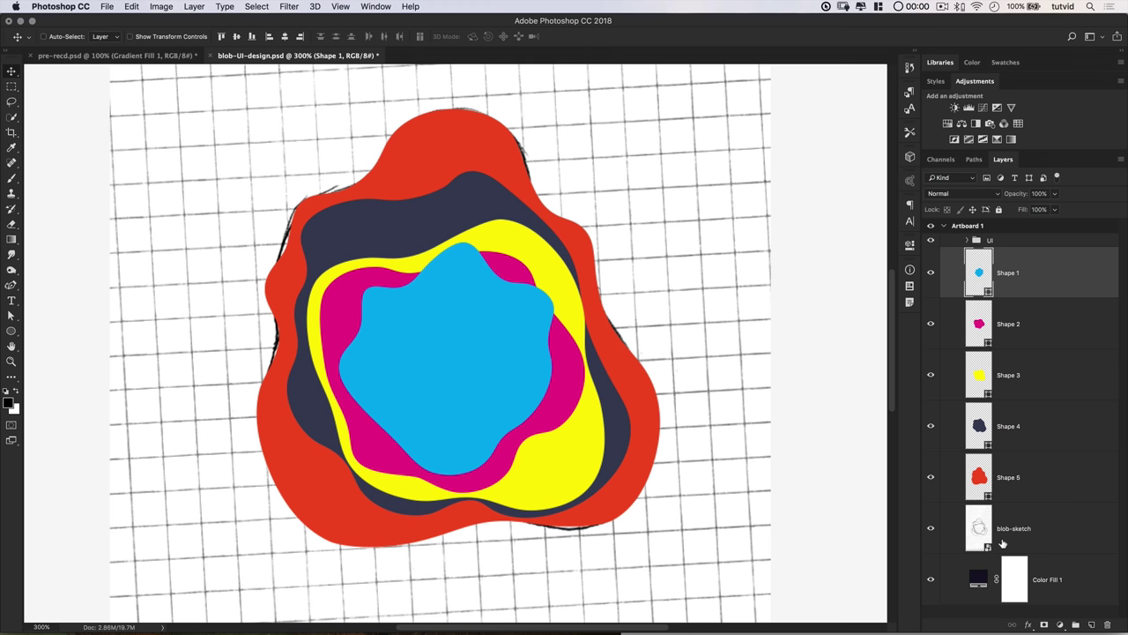
Stretch the red Shape 5 slightly wider toward the right
{"action": "left_click", "coordinate": [1008, 485]}
{"action": "key", "text": "super+t"}
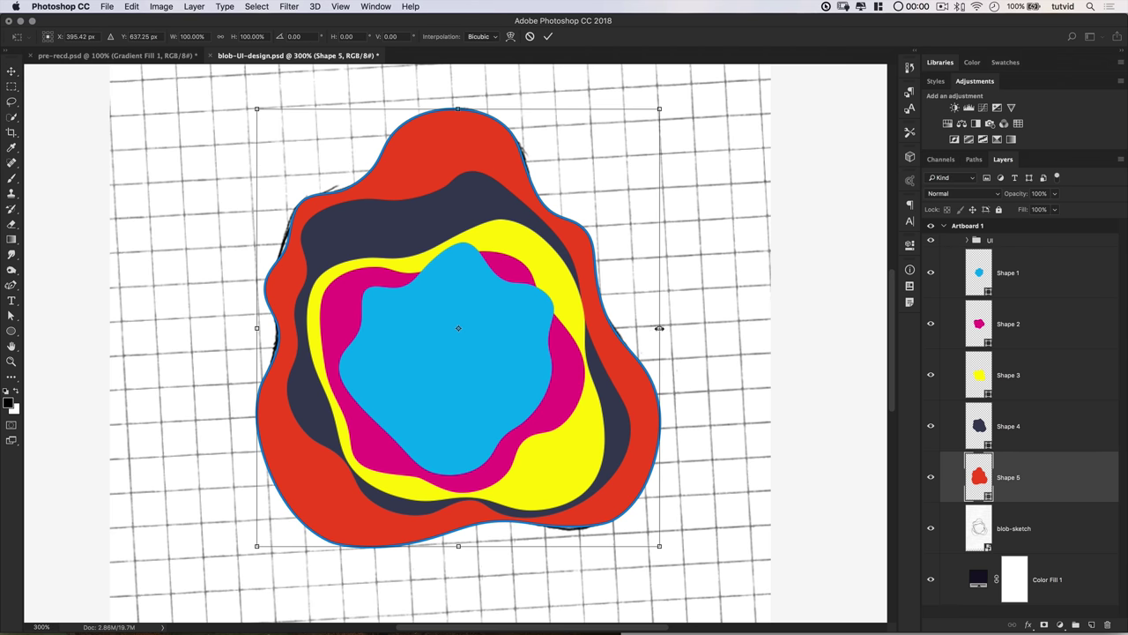
{"action": "left_click_drag", "start_coordinate": [659, 328], "coordinate": [668, 329]}
{"action": "key", "text": "Return"}
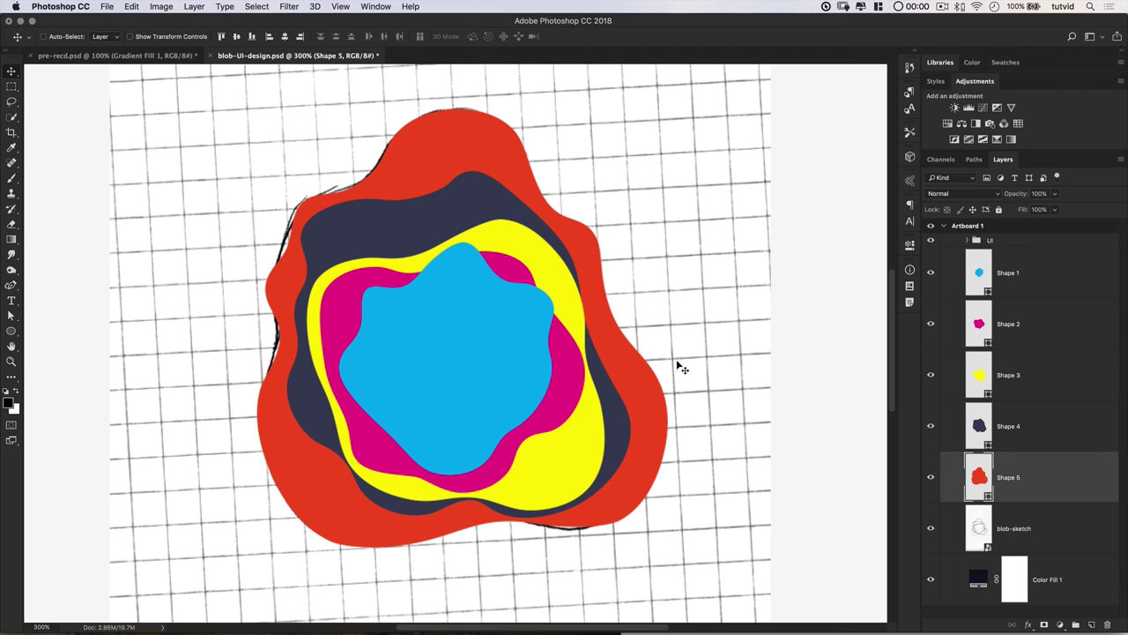
Stretch the dark navy Shape 4 on both sides to about 105% width, keeping it inside the red blob
{"action": "left_click", "coordinate": [1064, 439]}
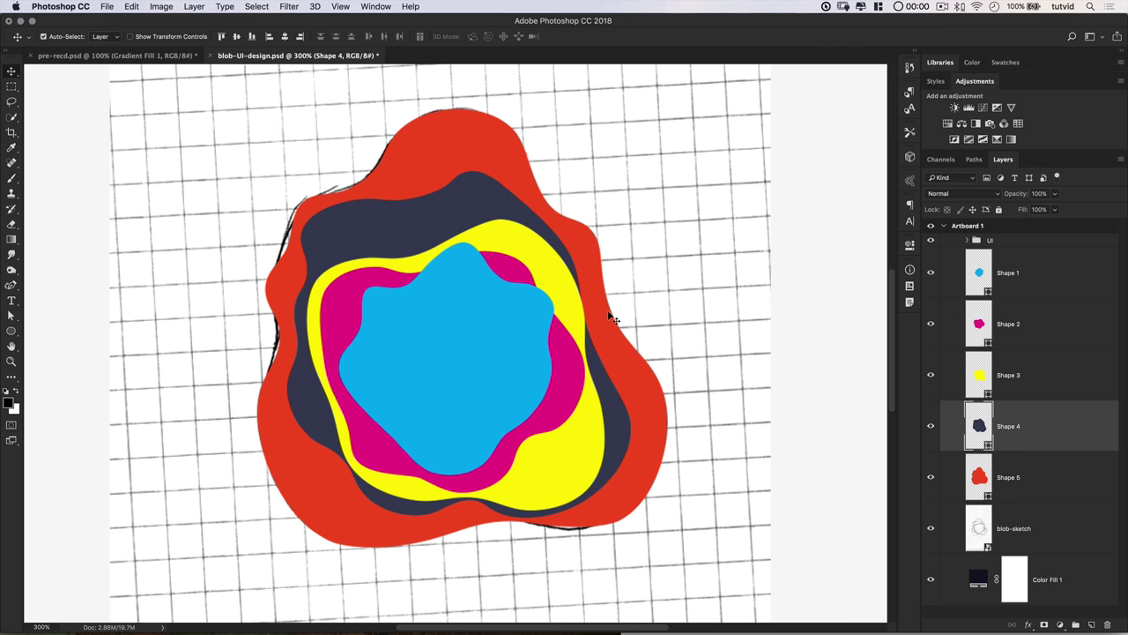
{"action": "key", "text": "super+t"}
{"action": "left_click_drag", "start_coordinate": [633, 339], "coordinate": [648, 339]}
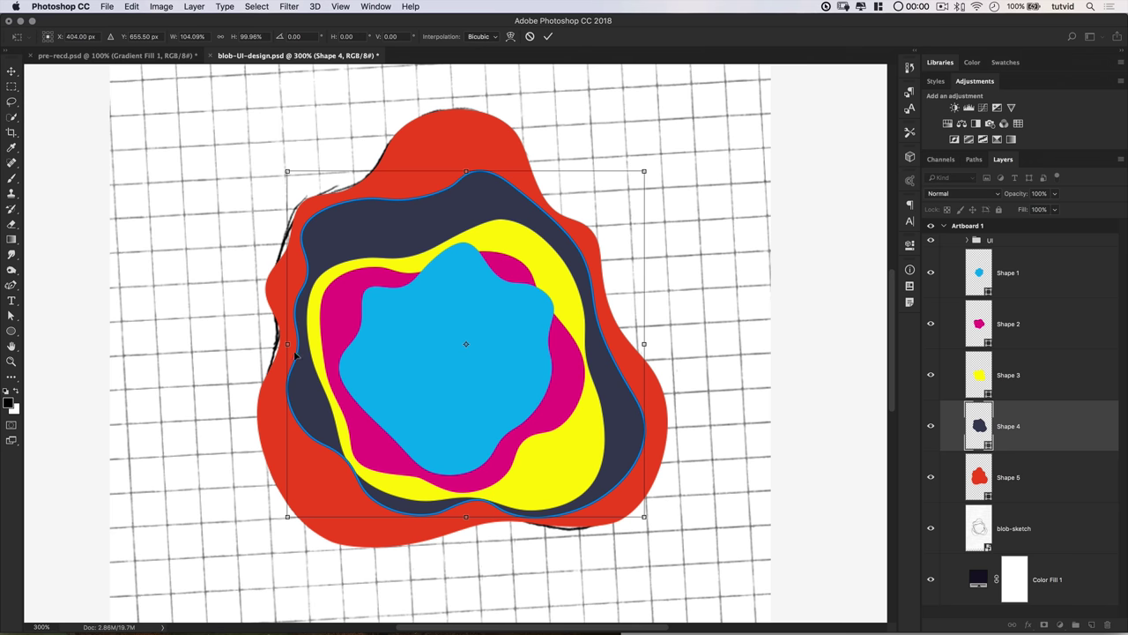
{"action": "left_click_drag", "start_coordinate": [287, 342], "coordinate": [284, 342]}
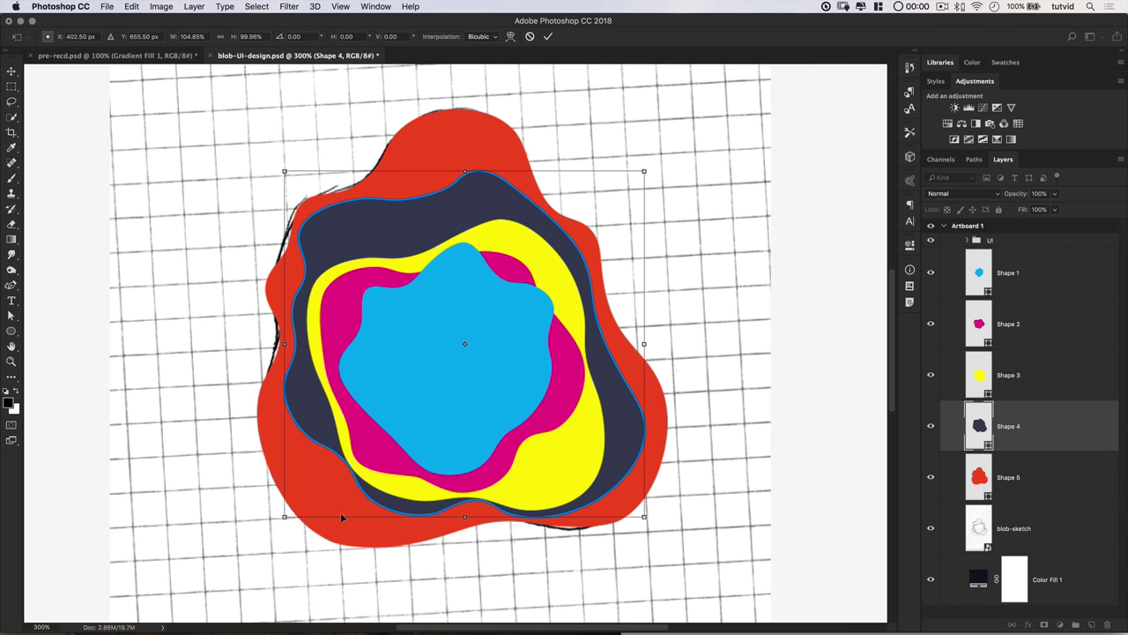
{"action": "key", "text": "Return"}
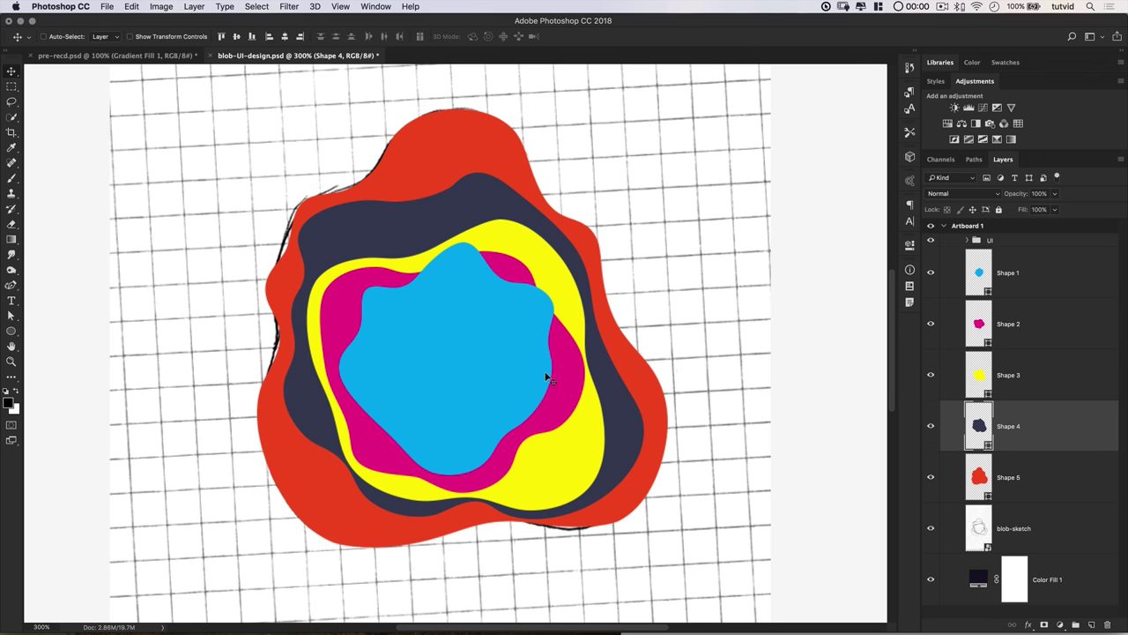
Hide the blob-sketch layer so only the colored shapes remain over the dark background
{"action": "key", "text": "super+minus"}
{"action": "key", "text": "super+minus"}
{"action": "key", "text": "super+plus"}
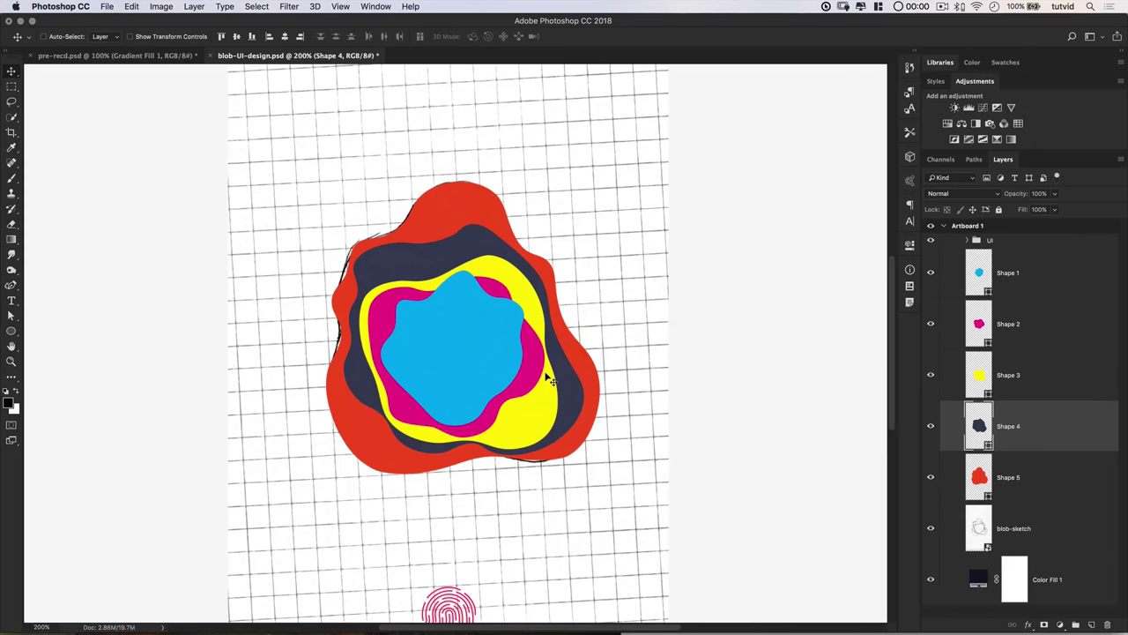
{"action": "left_click", "coordinate": [1035, 516]}
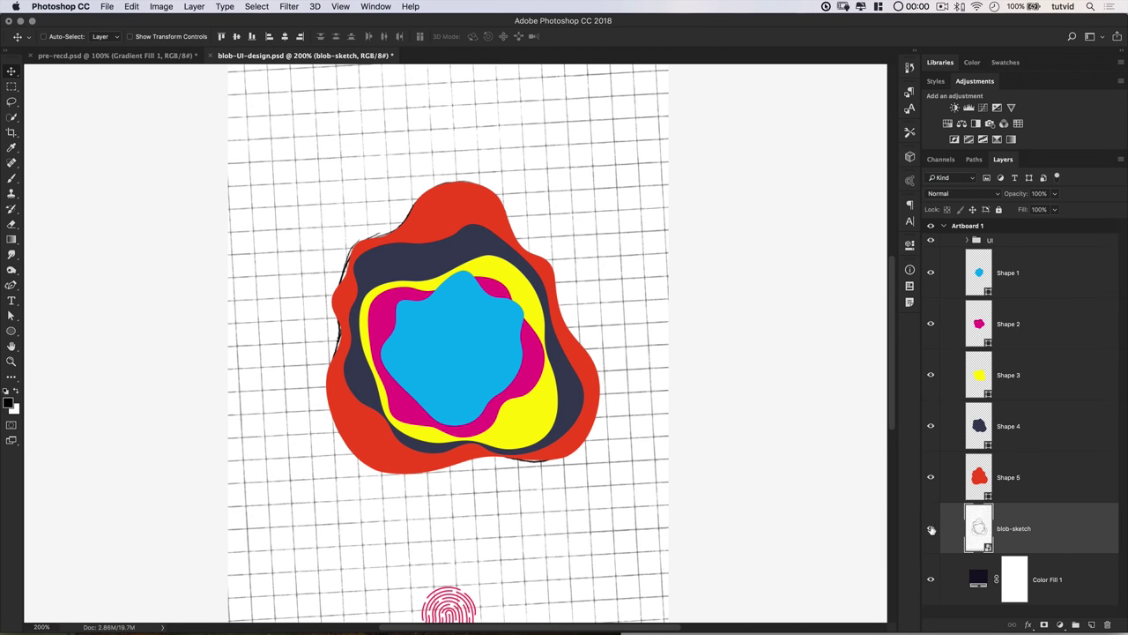
{"action": "left_click", "coordinate": [931, 528]}
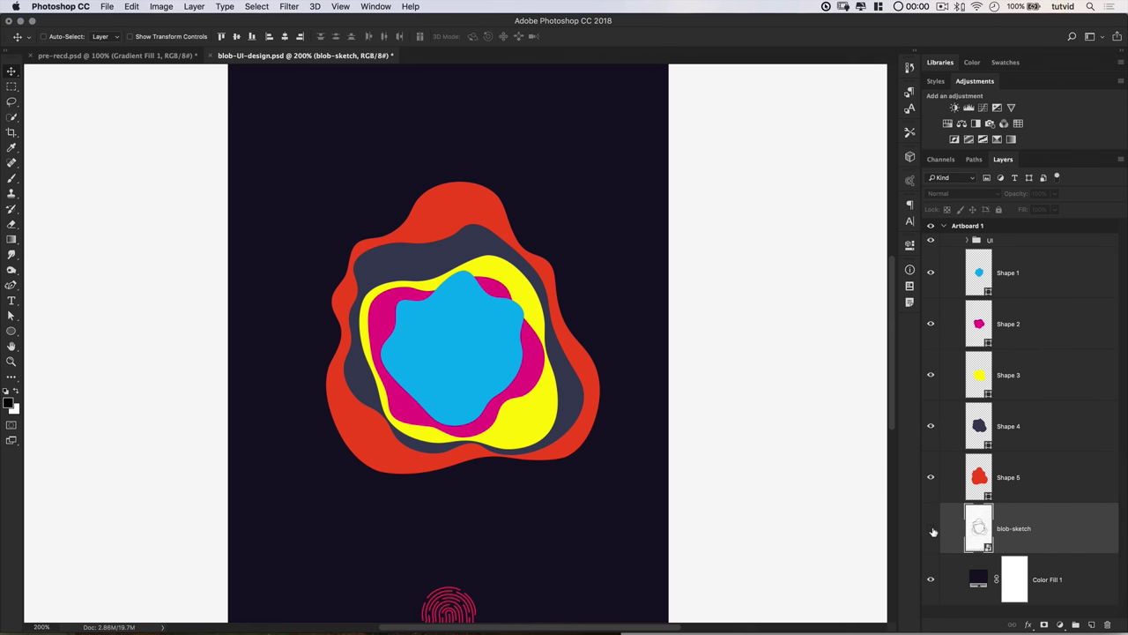
Set the foreground color to the muted purple #58476c
{"action": "left_click", "coordinate": [10, 403]}
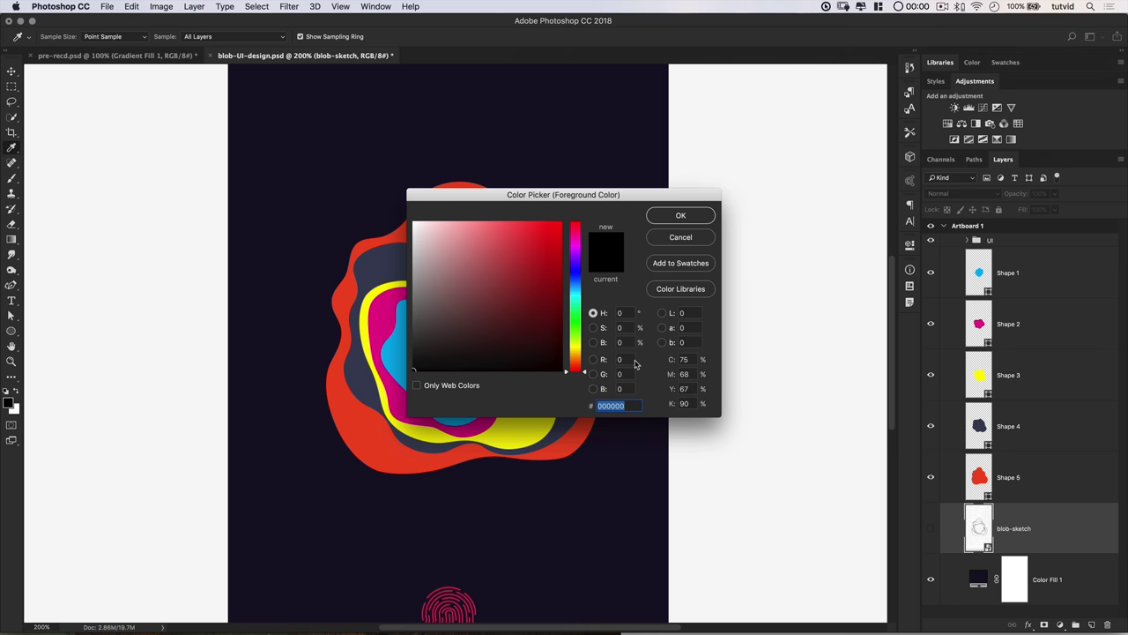
{"action": "type", "text": "58"}
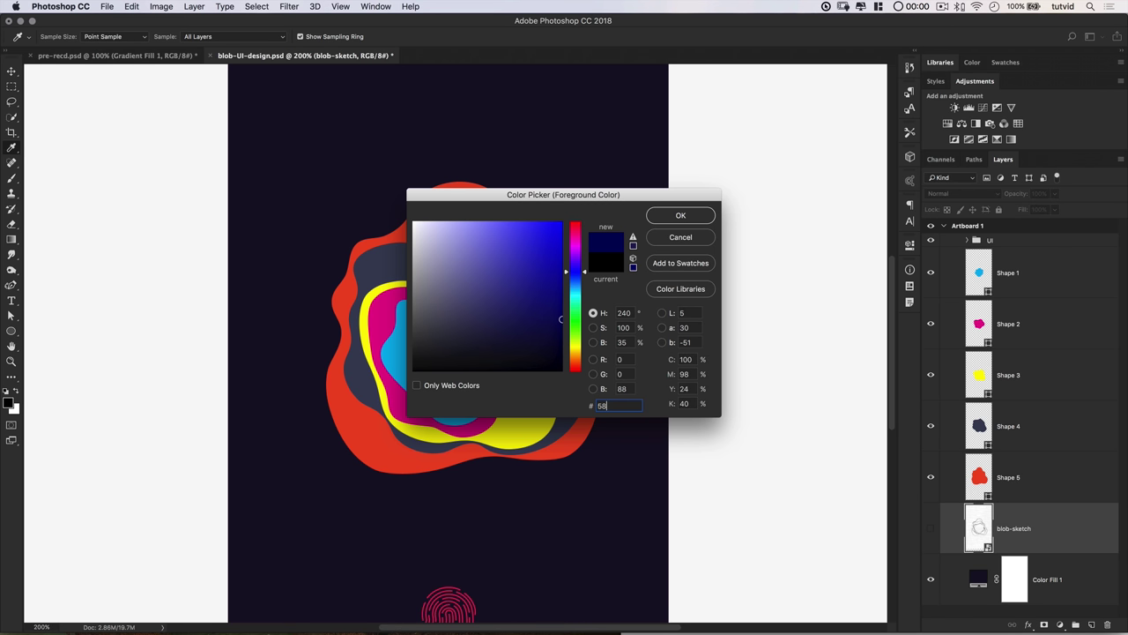
{"action": "type", "text": "3"}
{"action": "key", "text": "BackSpace"}
{"action": "type", "text": "476c"}
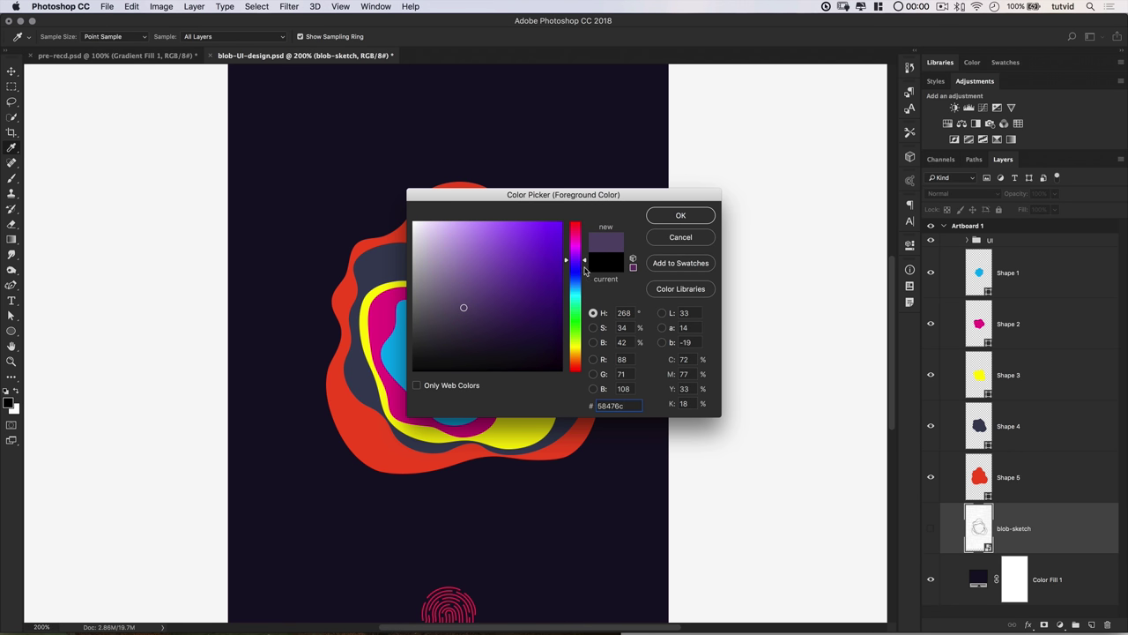
{"action": "left_click", "coordinate": [699, 215]}
{"action": "key", "text": "v"}
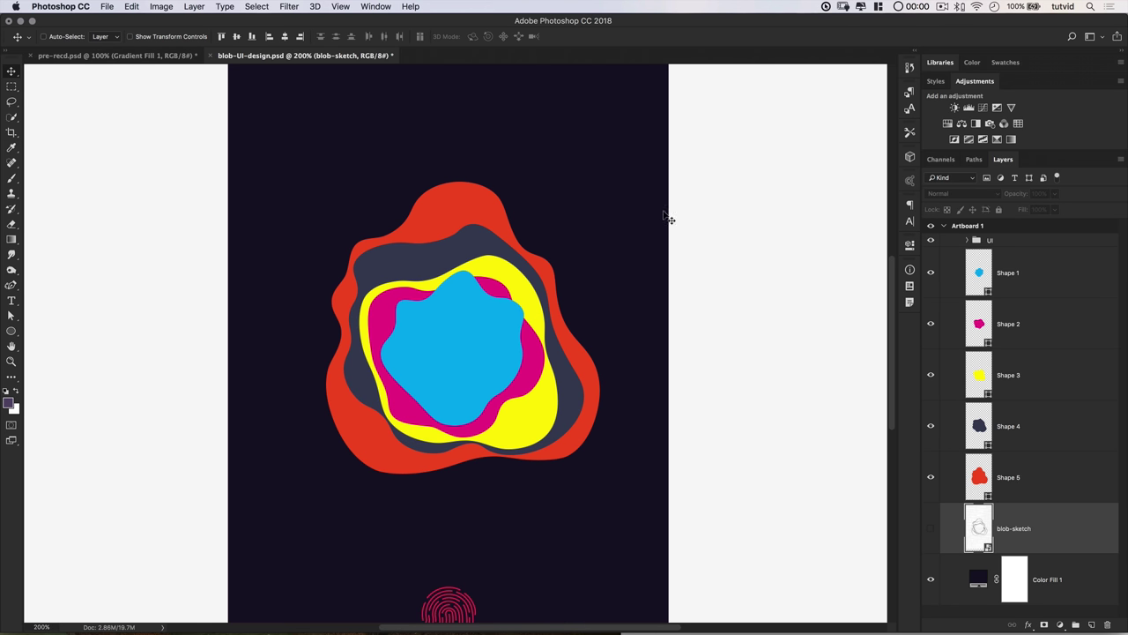
Fill all five blob shapes, from Shape 5 up to Shape 1, with the purple foreground color
{"action": "left_click", "coordinate": [1029, 481]}
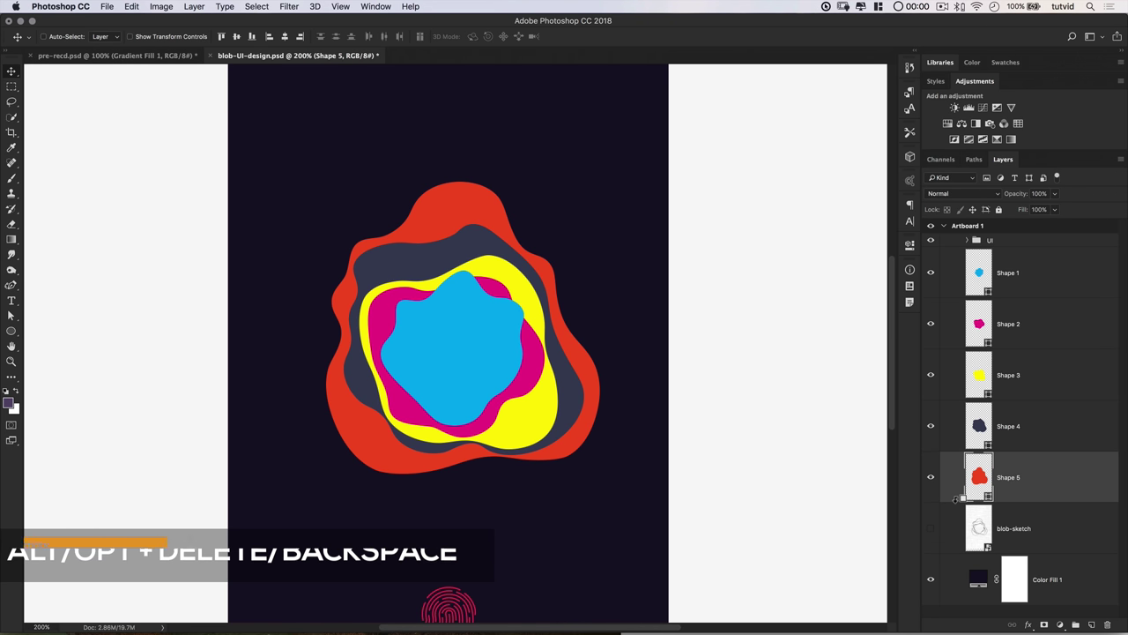
{"action": "key", "text": "alt+BackSpace"}
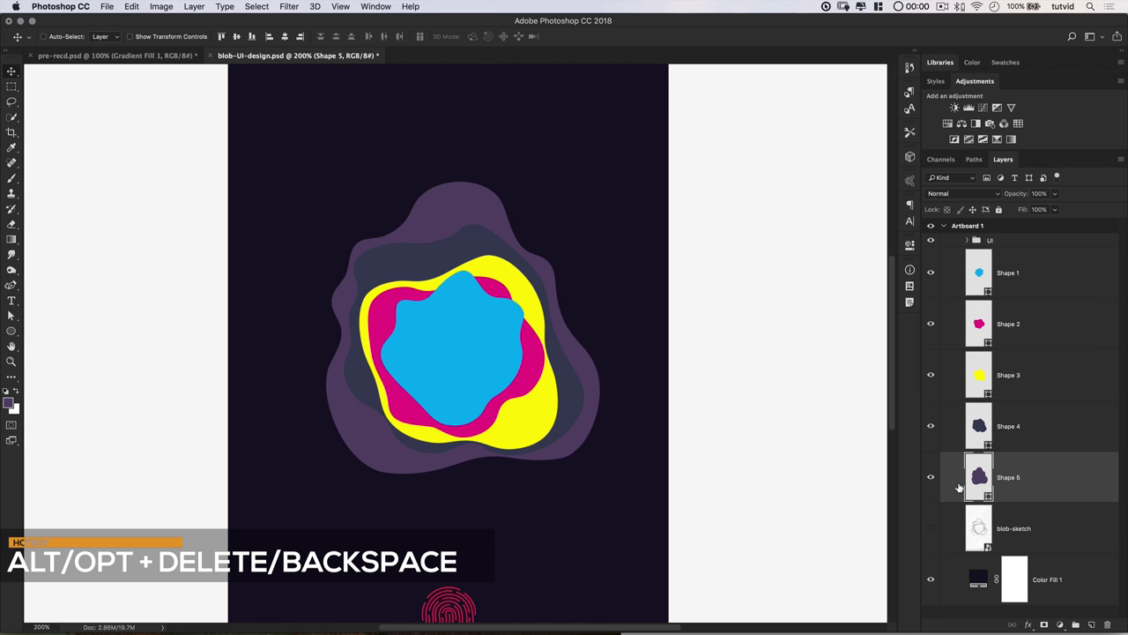
{"action": "left_click", "coordinate": [1025, 429]}
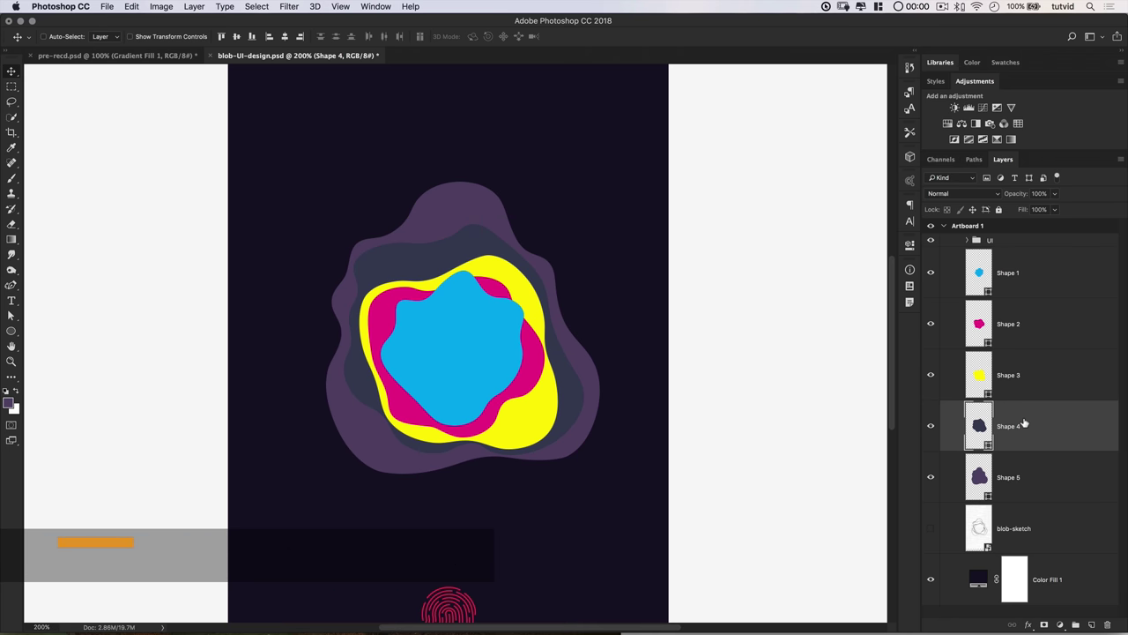
{"action": "key", "text": "alt+BackSpace"}
{"action": "left_click", "coordinate": [1026, 377]}
{"action": "key", "text": "alt+BackSpace"}
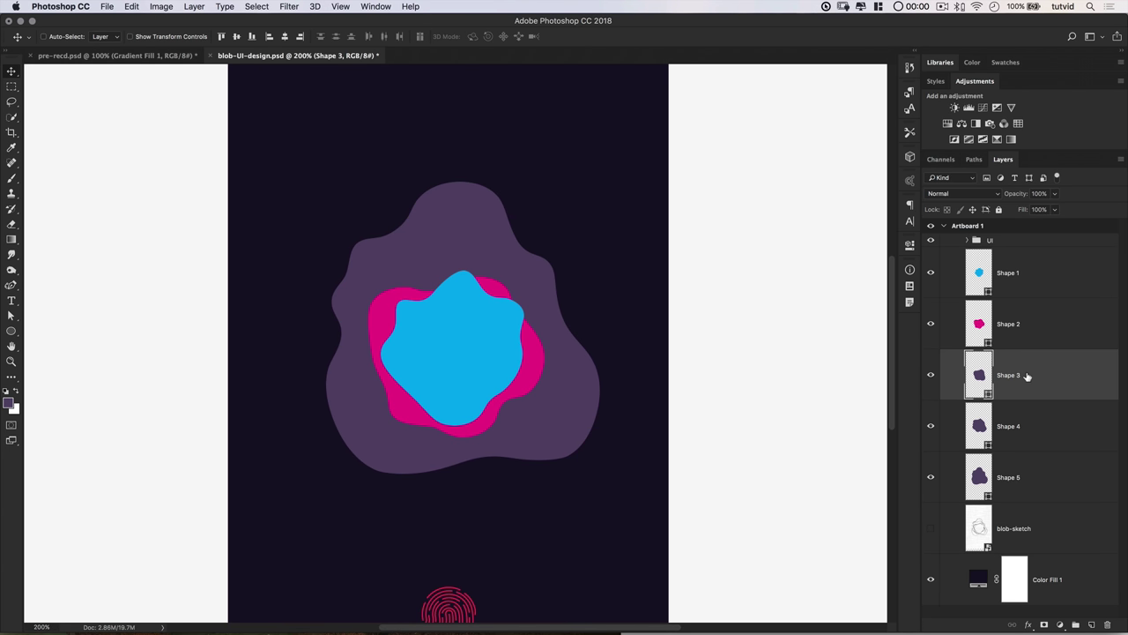
{"action": "left_click", "coordinate": [1018, 323]}
{"action": "key", "text": "alt+BackSpace"}
{"action": "left_click", "coordinate": [1010, 263]}
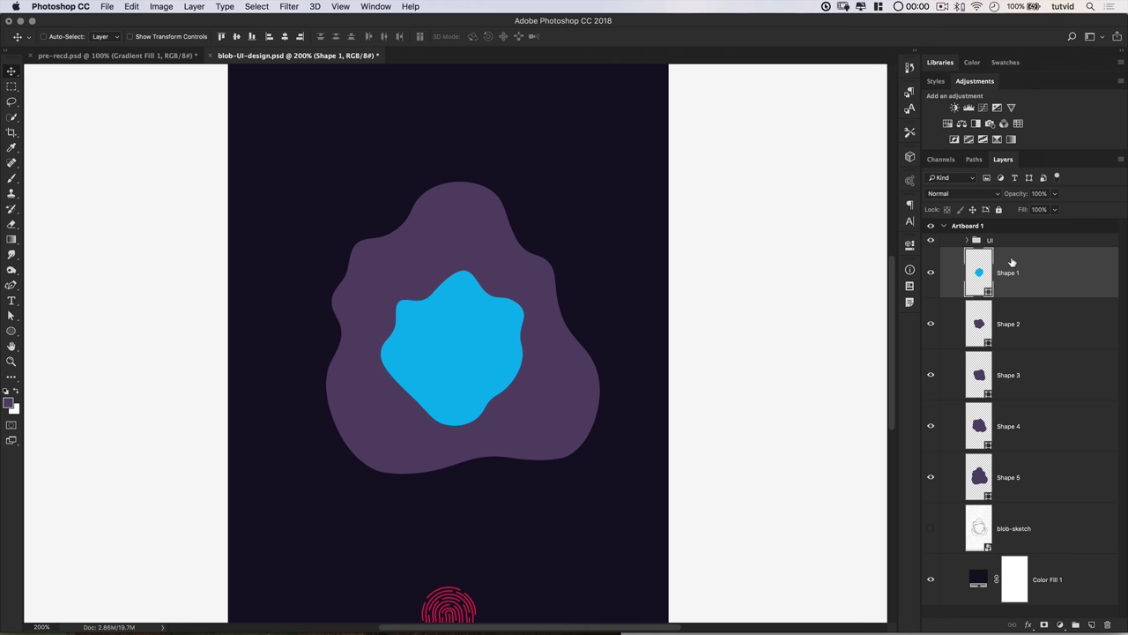
{"action": "key", "text": "alt+BackSpace"}
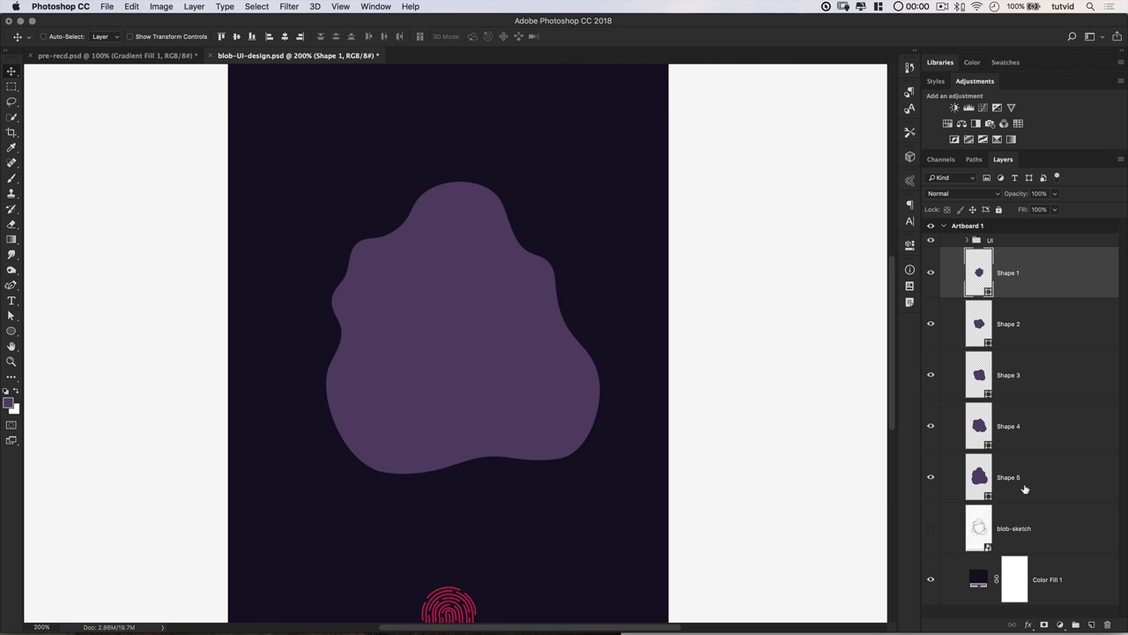
Lighten the fill of Shape 4 by setting its HSB brightness to 52%
{"action": "left_click", "coordinate": [1018, 429]}
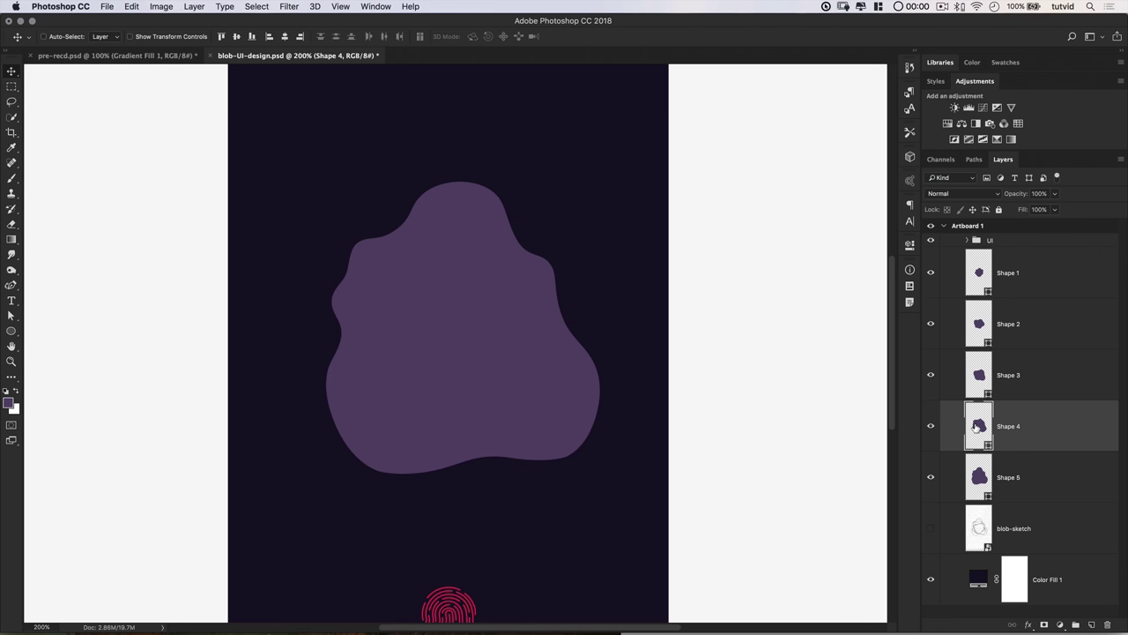
{"action": "double_click", "coordinate": [979, 426]}
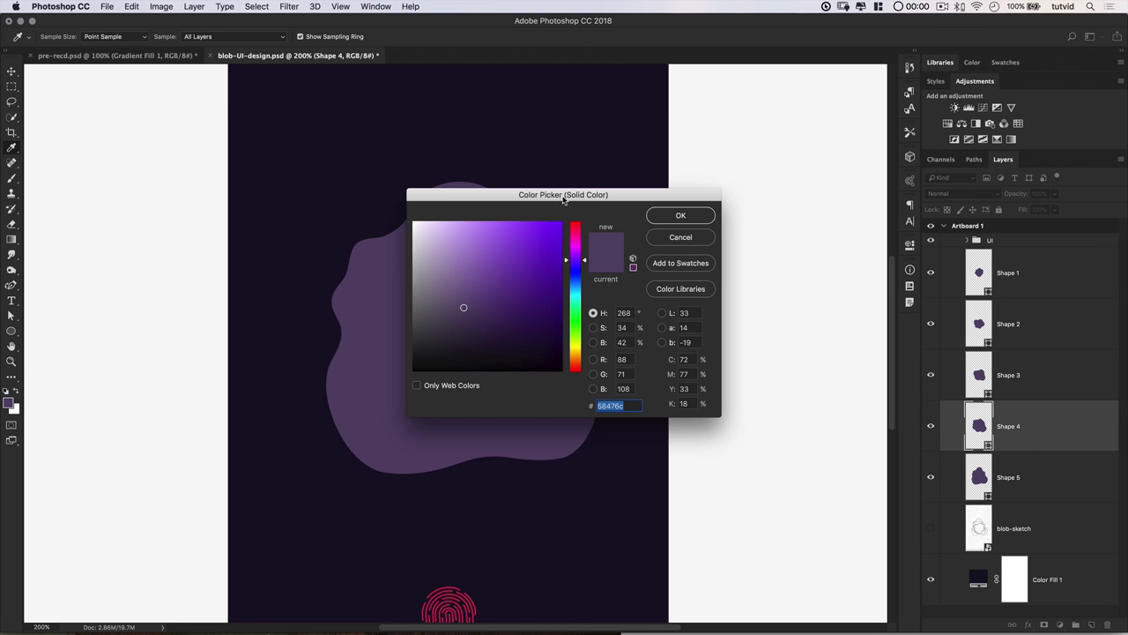
{"action": "left_click_drag", "start_coordinate": [576, 188], "coordinate": [793, 166]}
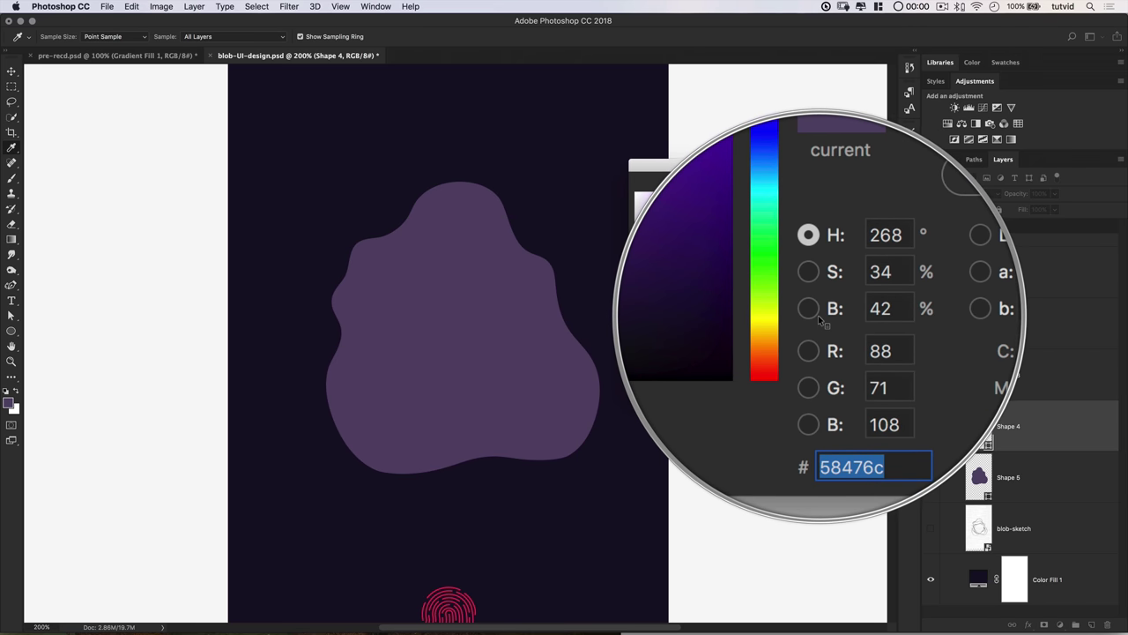
{"action": "left_click", "coordinate": [840, 314]}
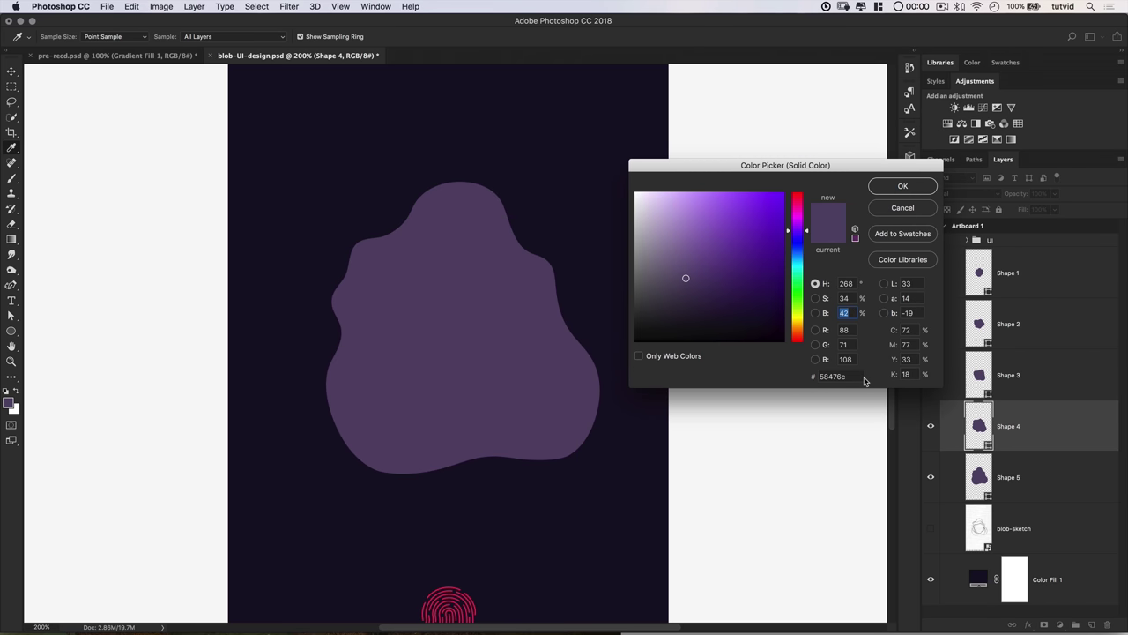
{"action": "type", "text": "52"}
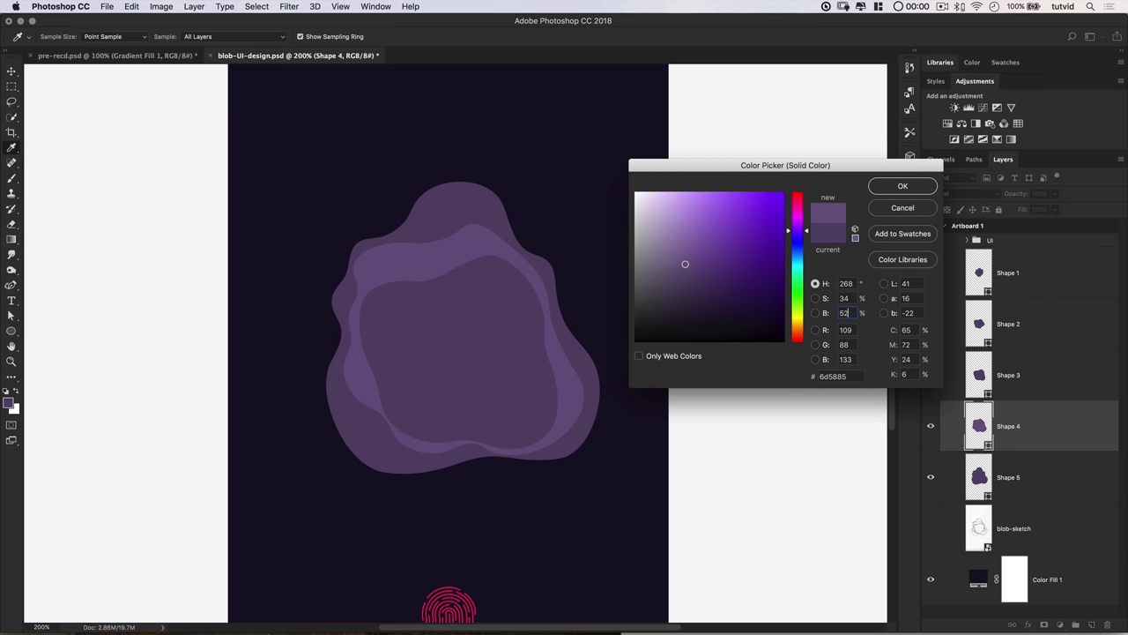
{"action": "left_click", "coordinate": [902, 186]}
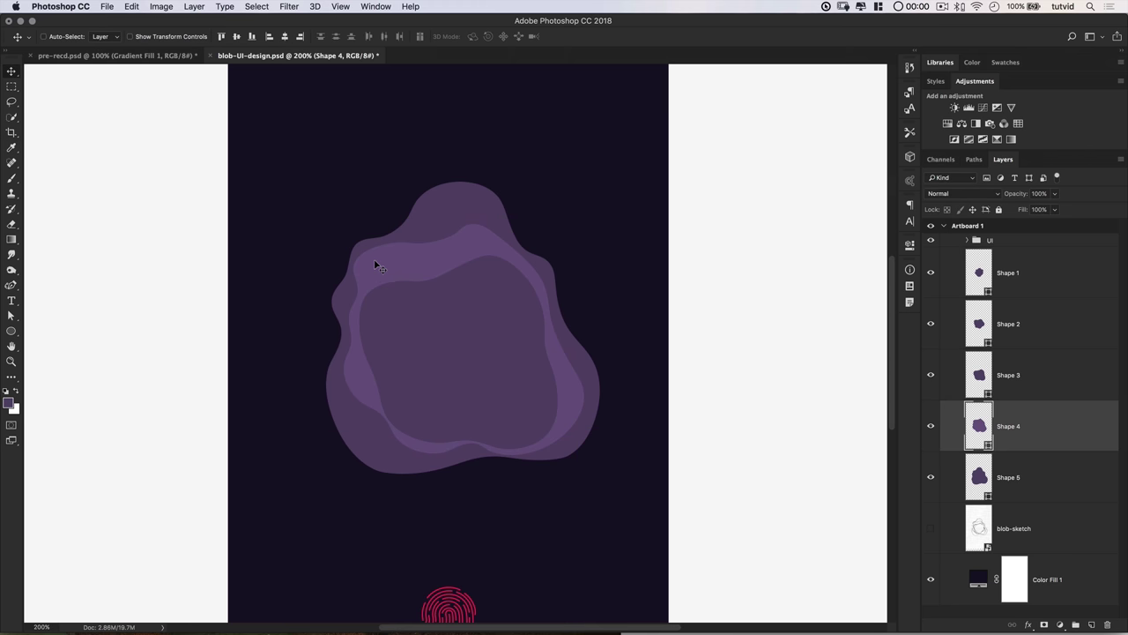
Lighten the fill of Shape 3 by setting its HSB brightness to 62%
{"action": "left_click", "coordinate": [985, 373]}
{"action": "double_click", "coordinate": [979, 376]}
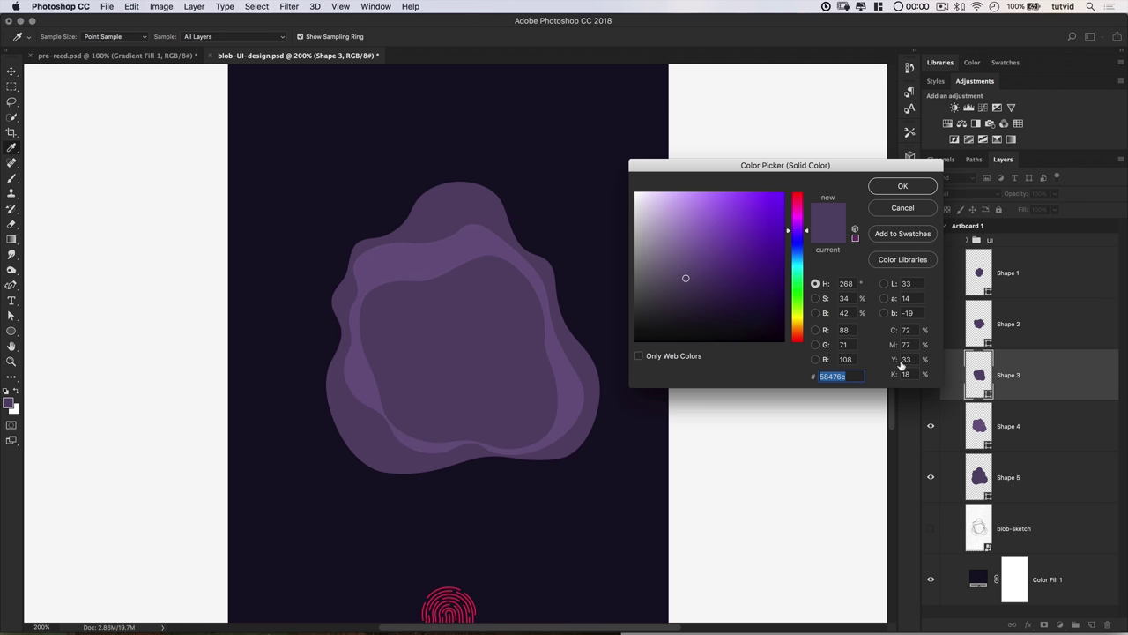
{"action": "left_click", "coordinate": [816, 313]}
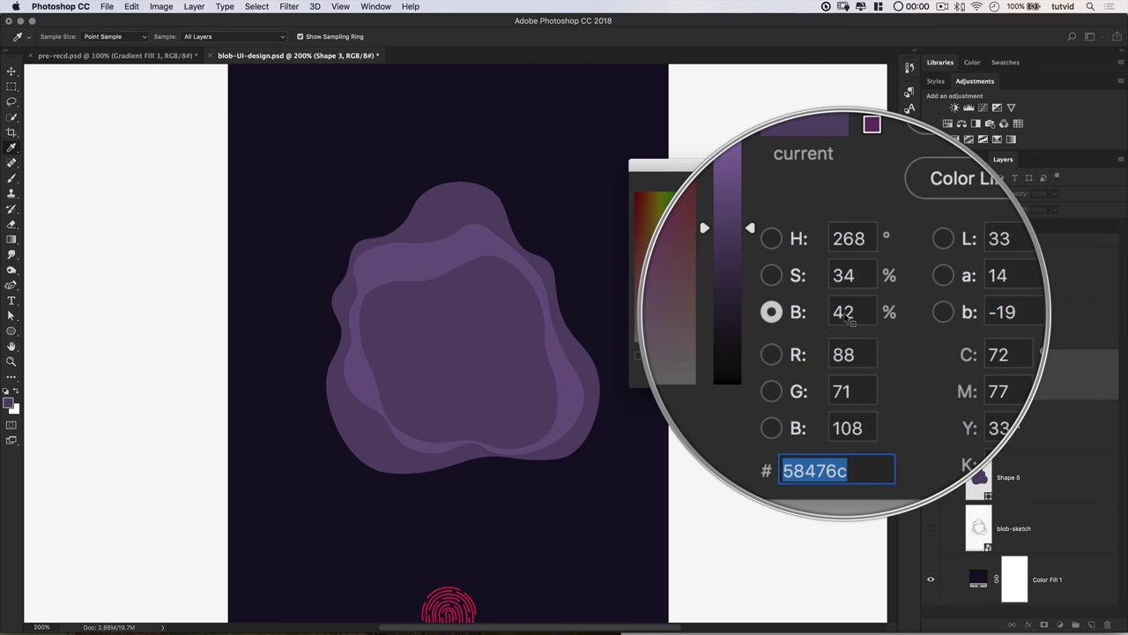
{"action": "left_click", "coordinate": [844, 313]}
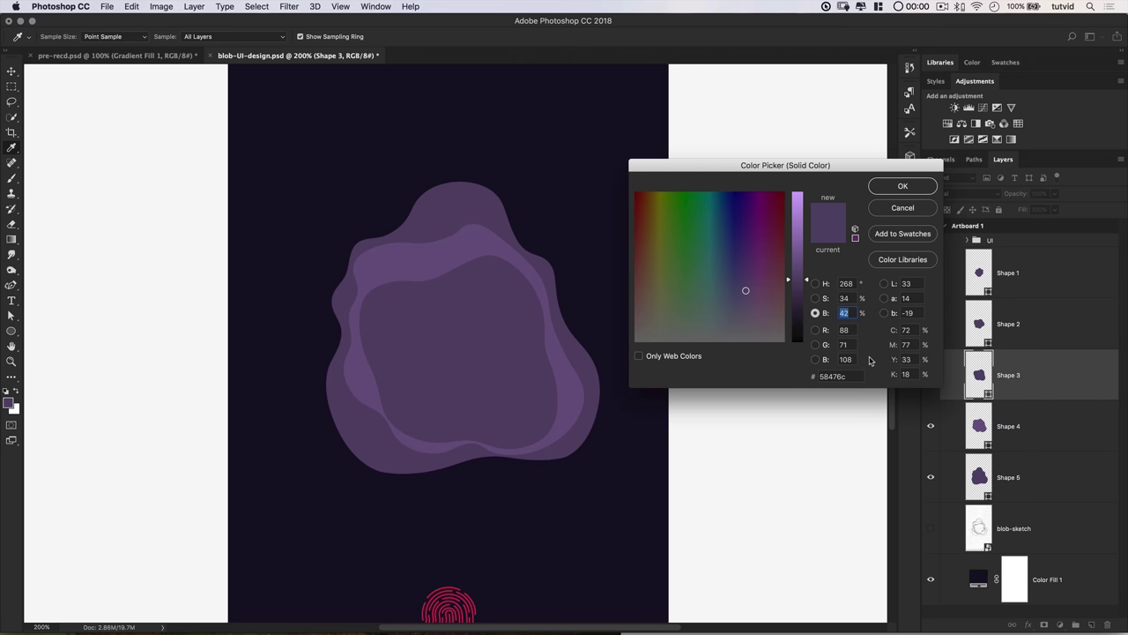
{"action": "type", "text": "62"}
{"action": "left_click", "coordinate": [901, 186]}
Lighten the fill of Shape 2 by setting its HSB brightness to 72%
{"action": "double_click", "coordinate": [978, 323]}
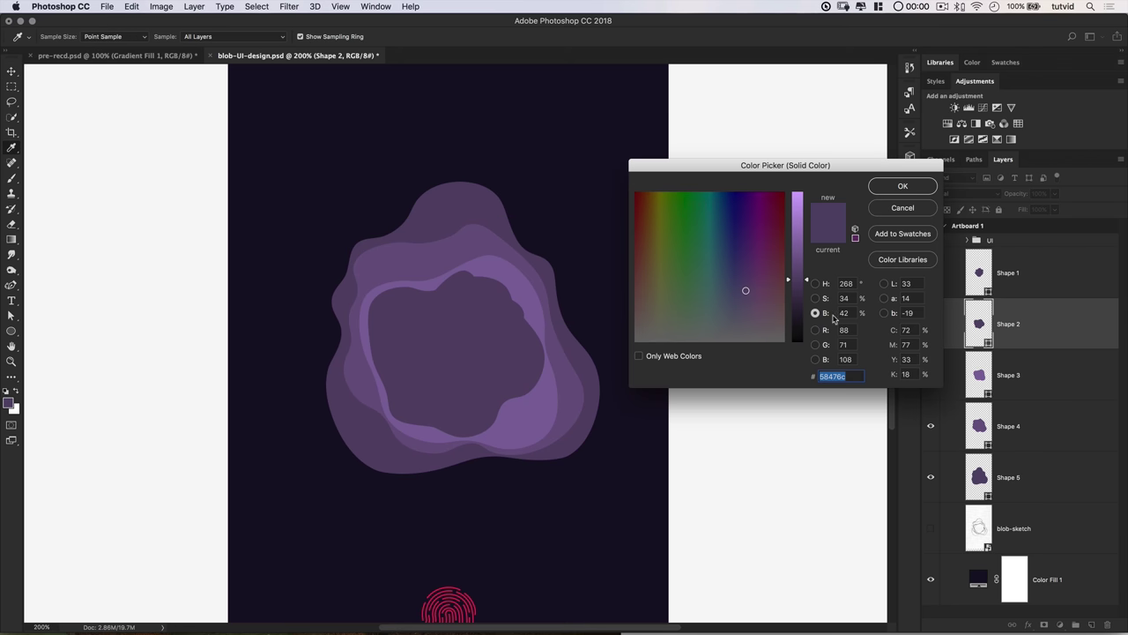
{"action": "left_click", "coordinate": [843, 313]}
{"action": "type", "text": "72"}
{"action": "left_click", "coordinate": [901, 185]}
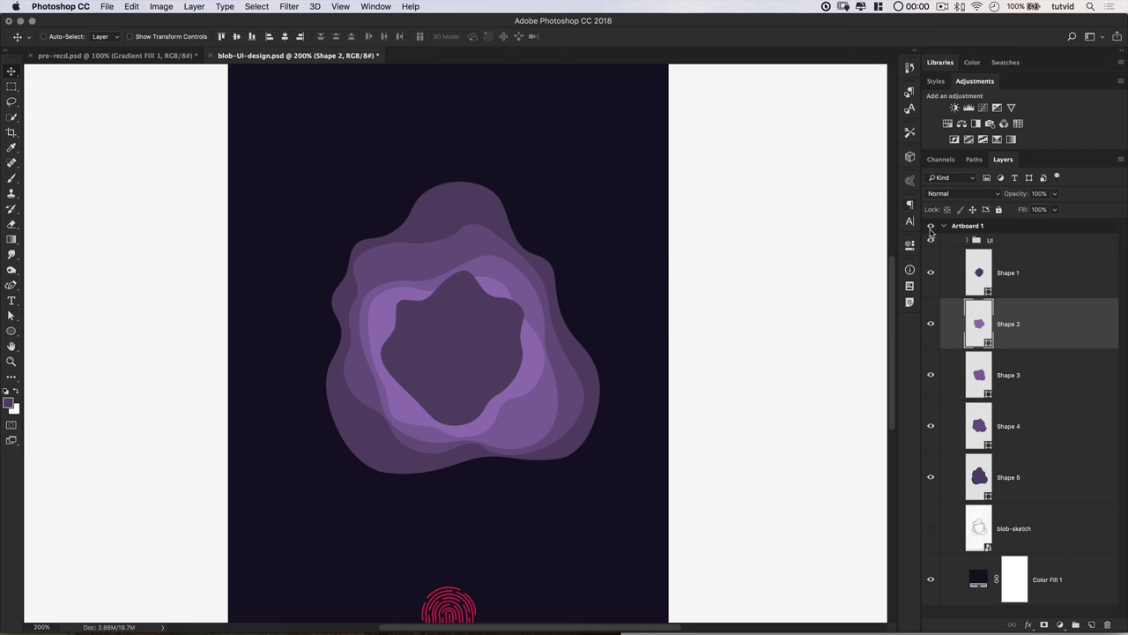
Change the fill of the innermost Shape 1 to coral #ff7373
{"action": "double_click", "coordinate": [987, 275]}
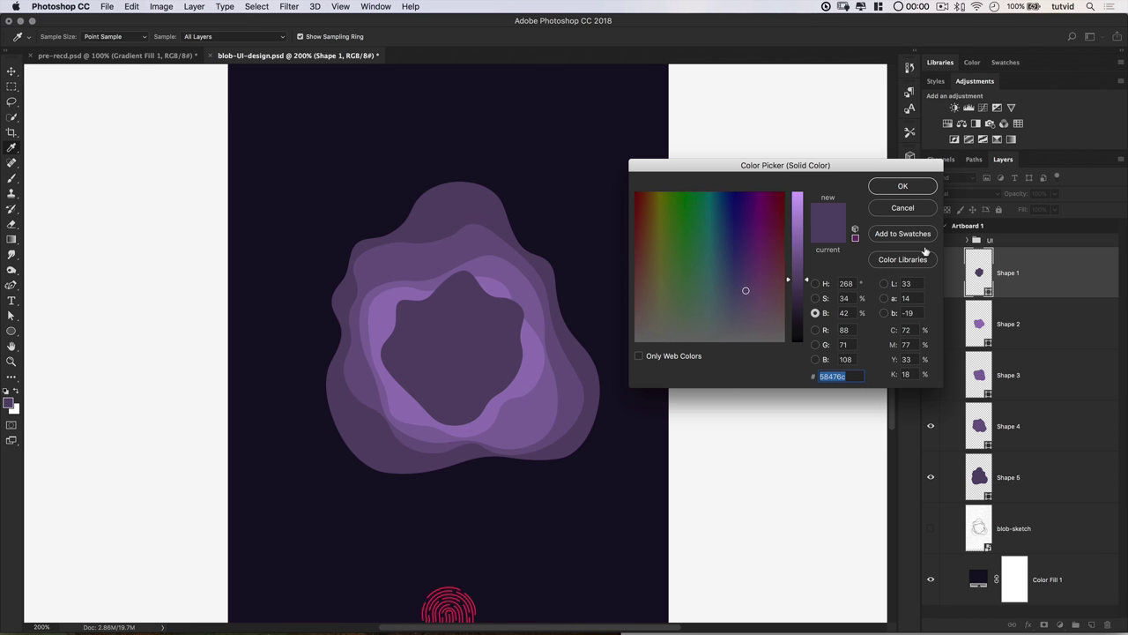
{"action": "left_click_drag", "start_coordinate": [816, 165], "coordinate": [767, 183]}
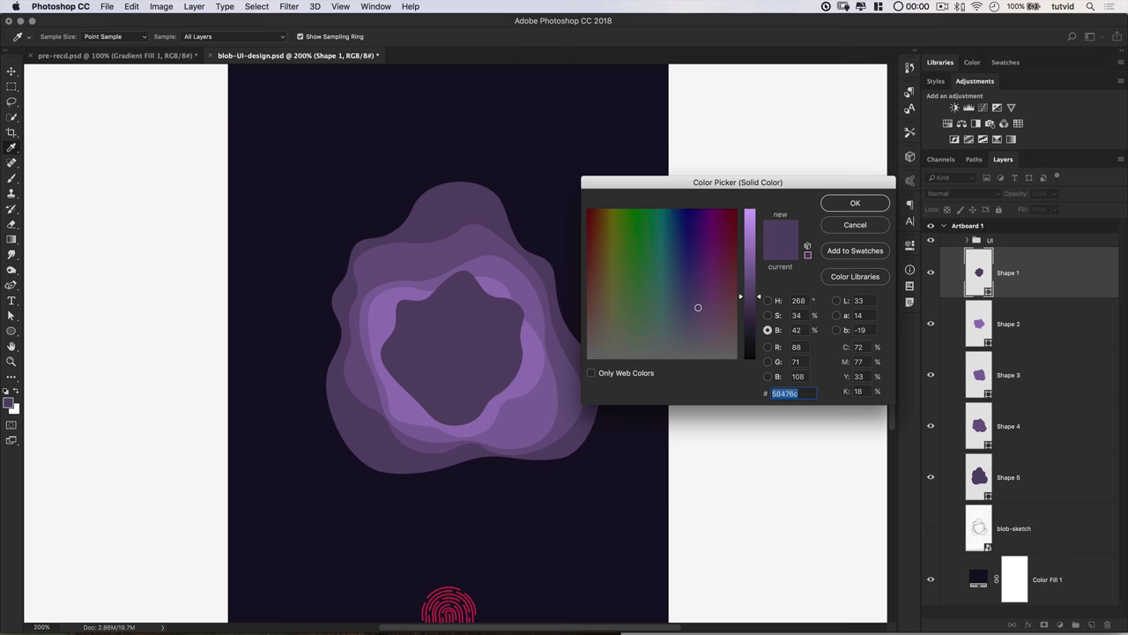
{"action": "type", "text": "ff7373"}
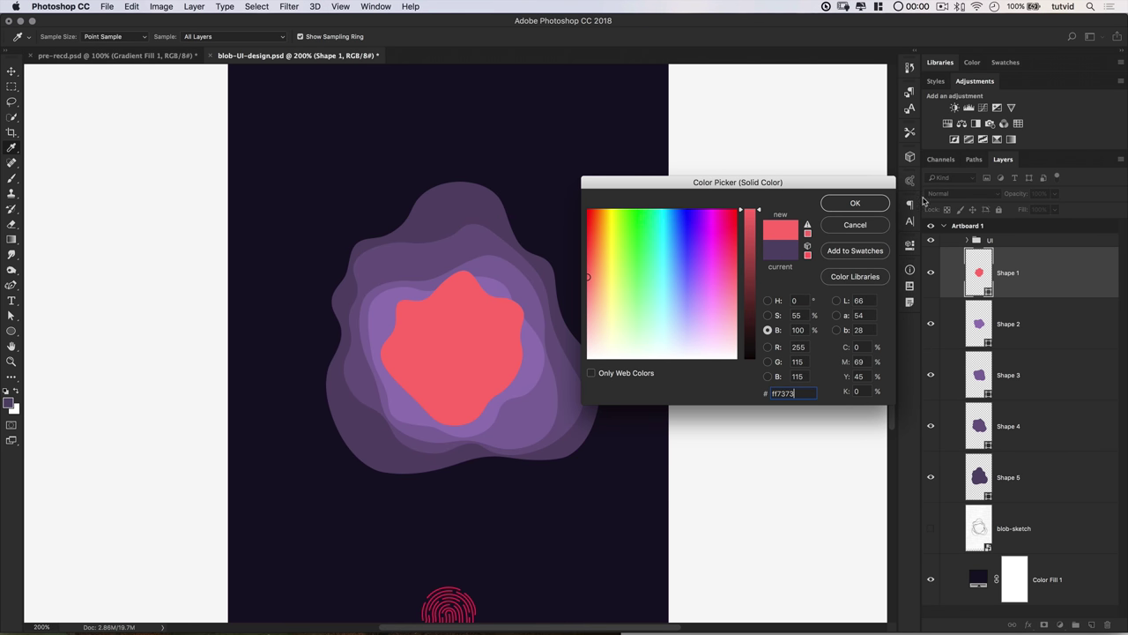
{"action": "left_click", "coordinate": [855, 202]}
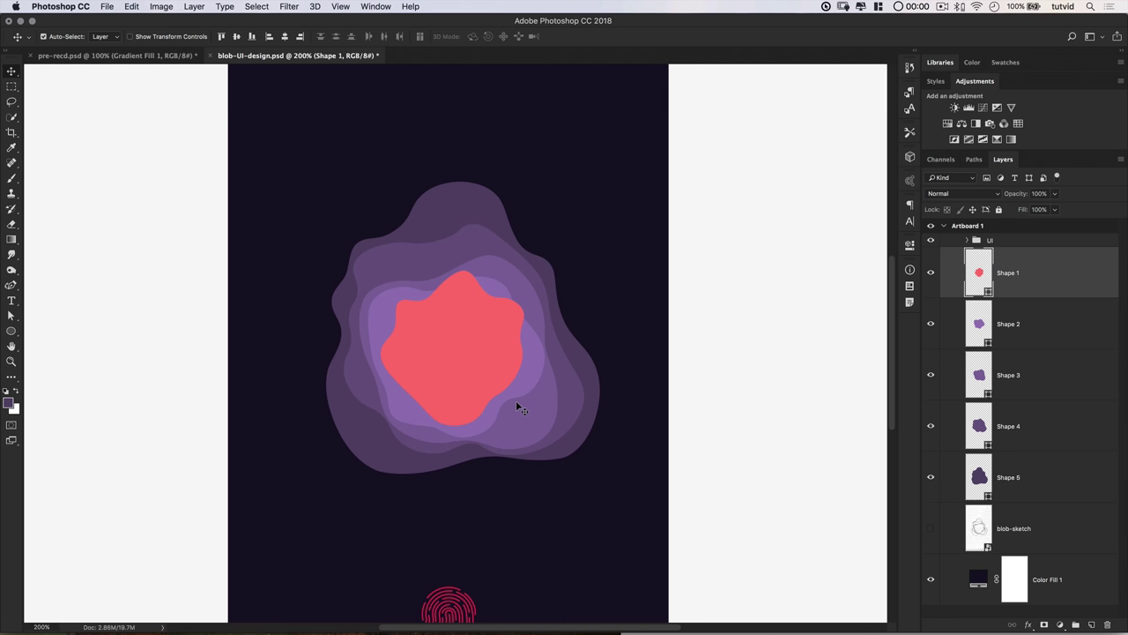
Add a Bevel & Emboss effect to Shape 5 using Inner Bevel, the Chisel Hard technique and a size of 2 px
{"action": "key", "text": "super+1"}
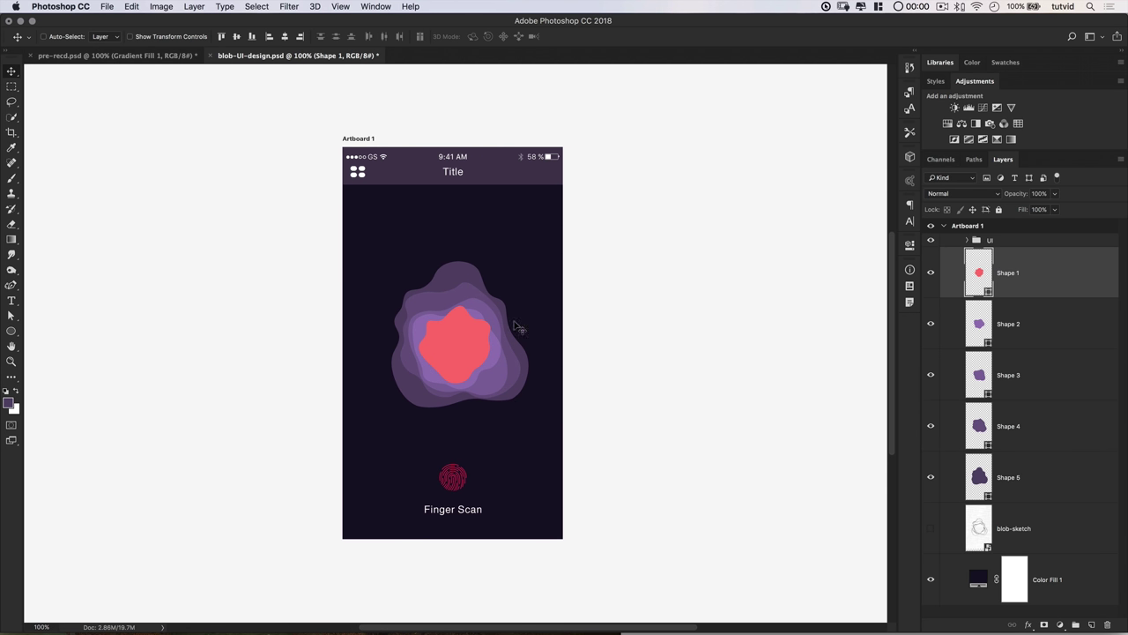
{"action": "key", "text": "z"}
{"action": "left_click", "coordinate": [454, 348]}
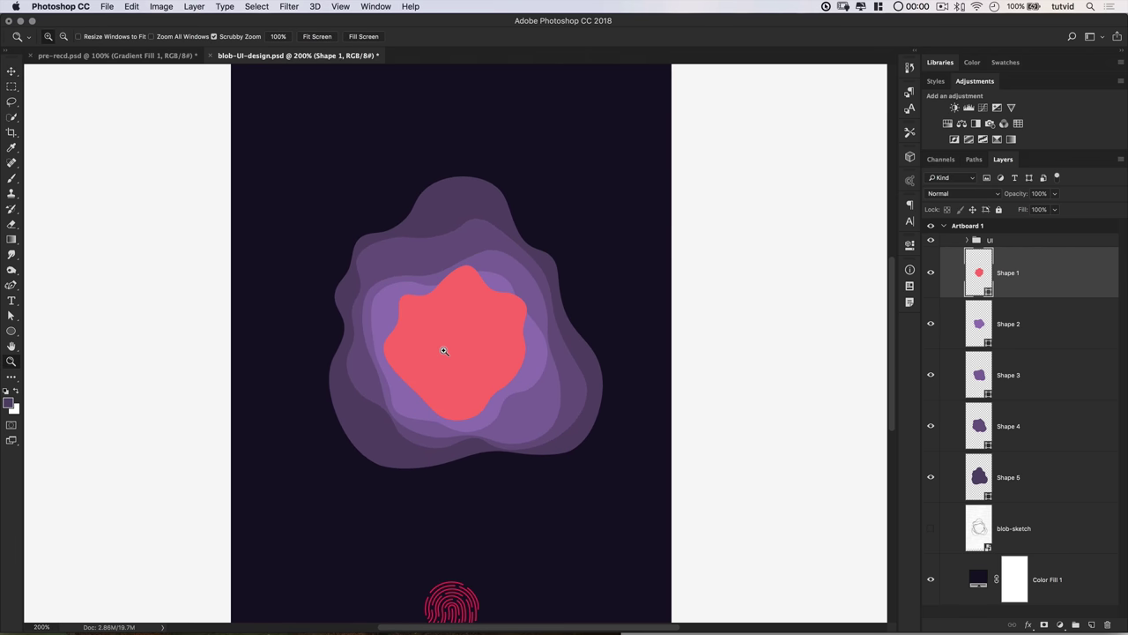
{"action": "left_click", "coordinate": [1040, 474]}
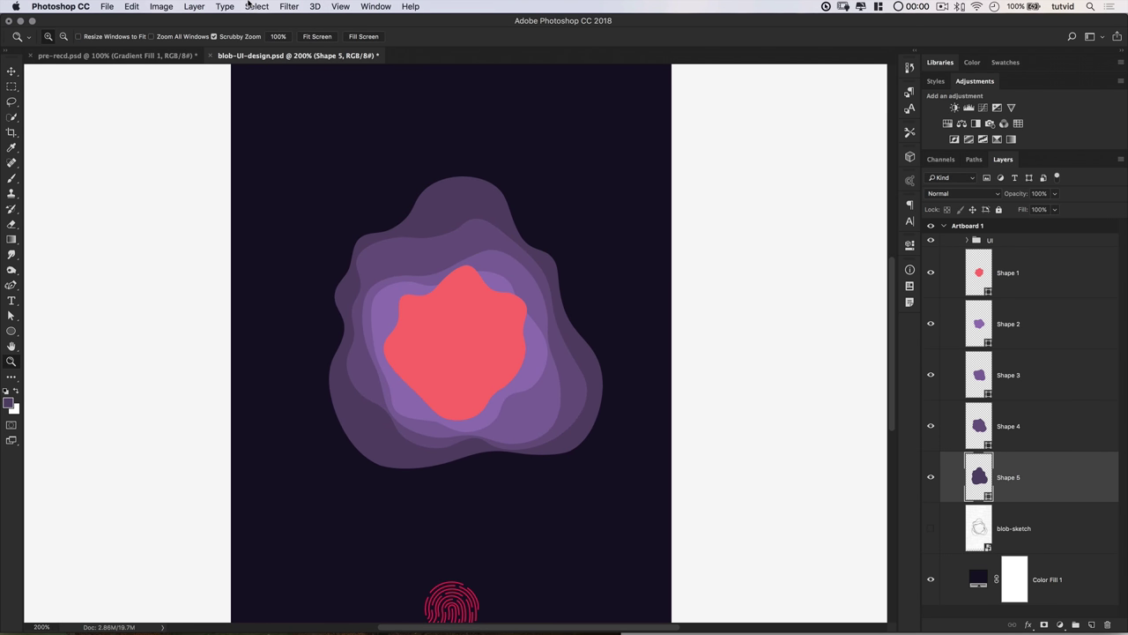
{"action": "left_click", "coordinate": [198, 6]}
{"action": "mouse_move", "coordinate": [236, 127]}
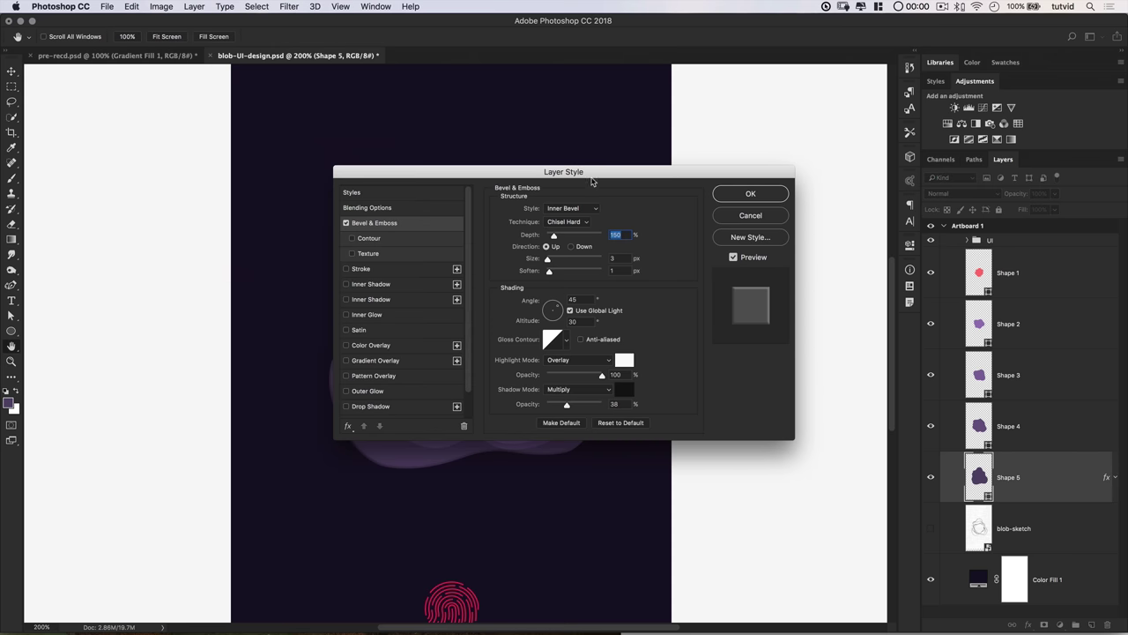
{"action": "left_click_drag", "start_coordinate": [593, 180], "coordinate": [871, 193]}
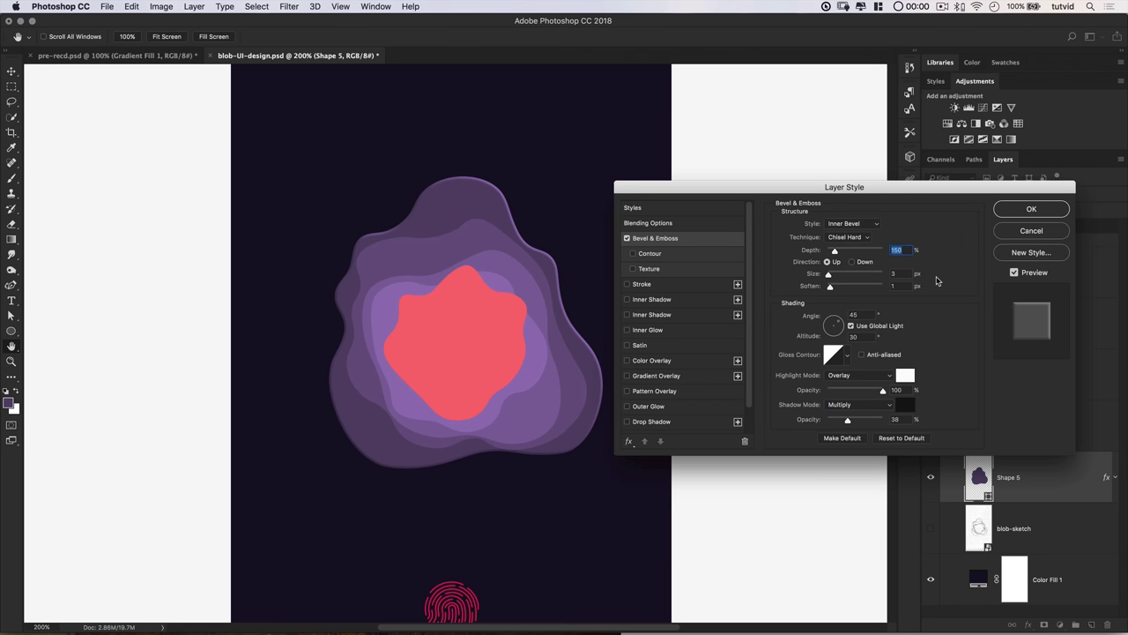
{"action": "left_click", "coordinate": [847, 236]}
{"action": "left_click", "coordinate": [846, 236]}
{"action": "key", "text": "Tab"}
{"action": "type", "text": "2"}
Set the bevel's highlight colour to pale yellow #fffcc9 and lower its highlight opacity to 26%
{"action": "left_click", "coordinate": [904, 376]}
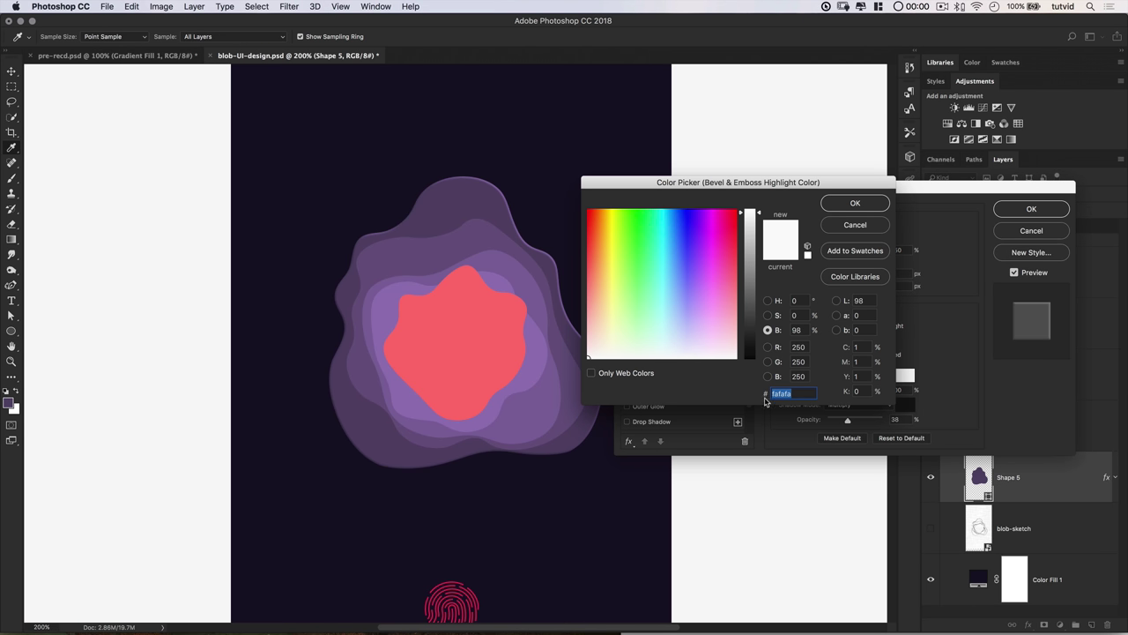
{"action": "type", "text": "fffcc9"}
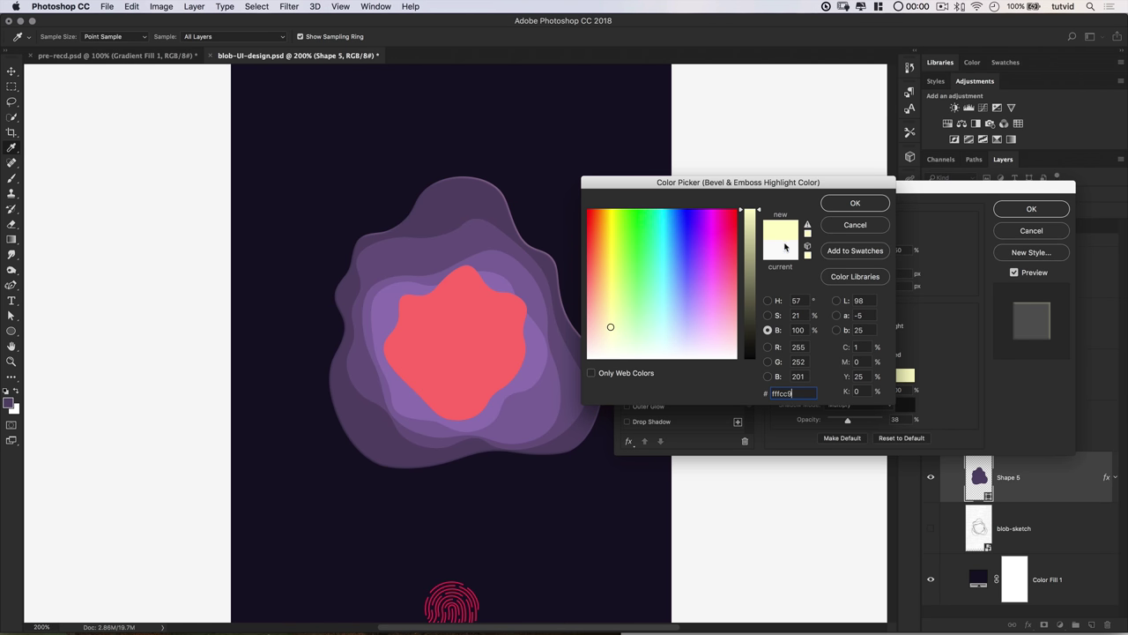
{"action": "left_click", "coordinate": [853, 208]}
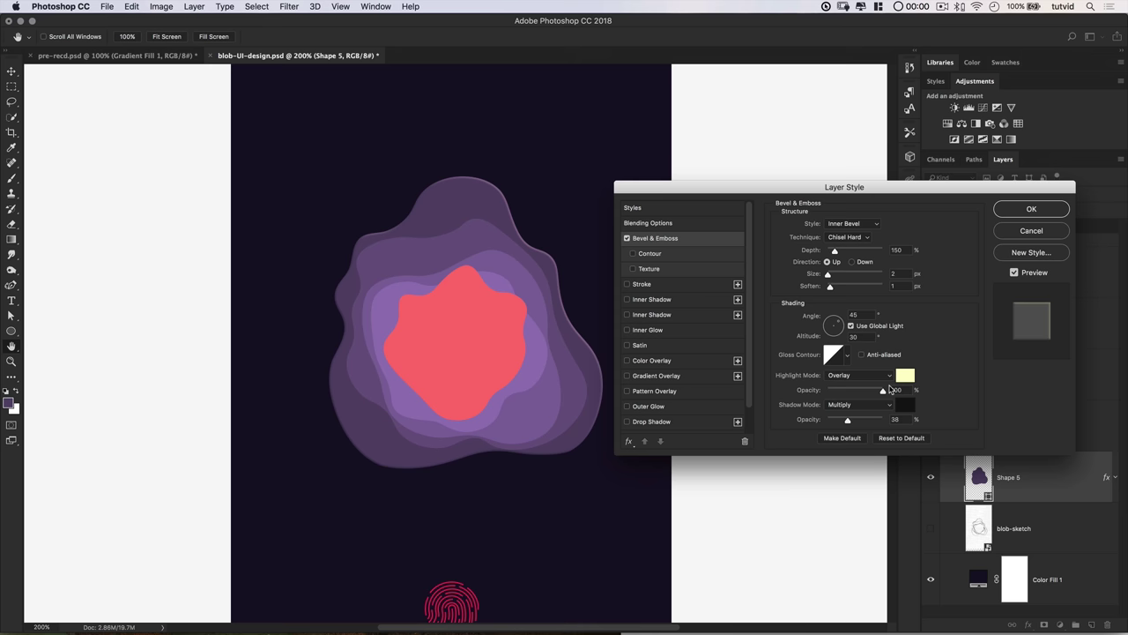
{"action": "left_click_drag", "start_coordinate": [882, 391], "coordinate": [844, 392]}
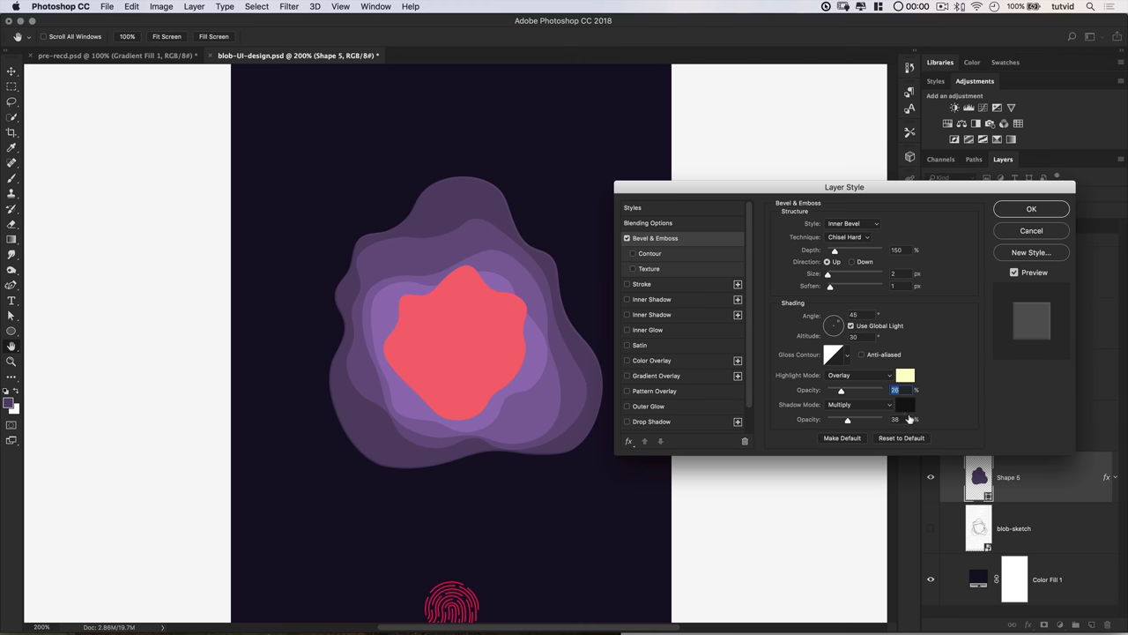
Set the bevel's shadow colour to #07131f with 10% shadow opacity and apply the layer style
{"action": "left_click", "coordinate": [905, 406]}
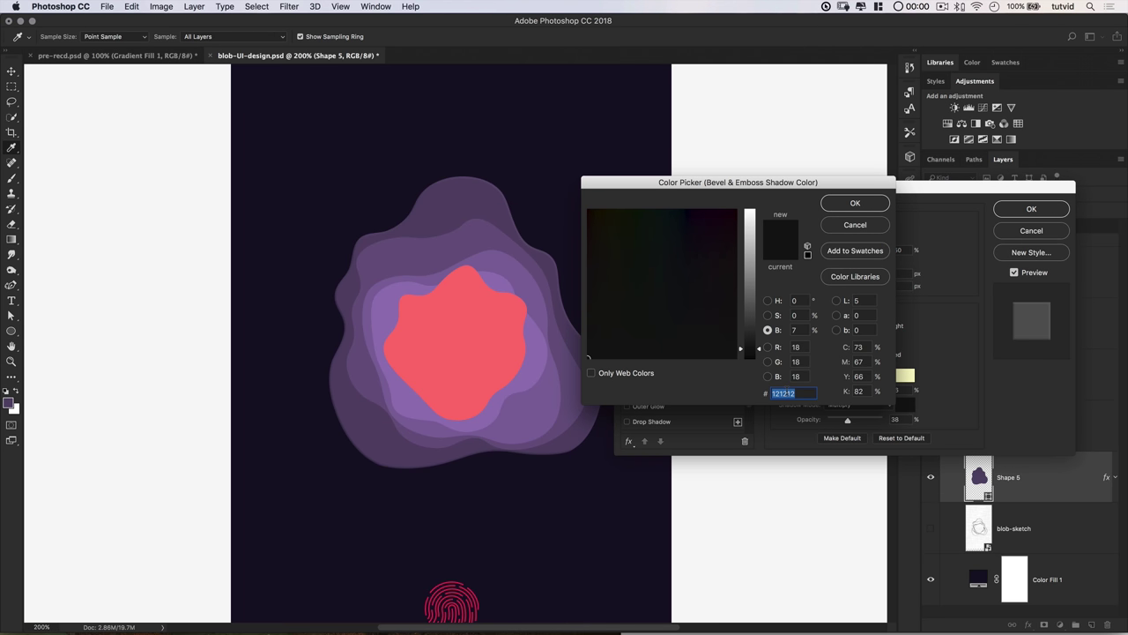
{"action": "type", "text": "0"}
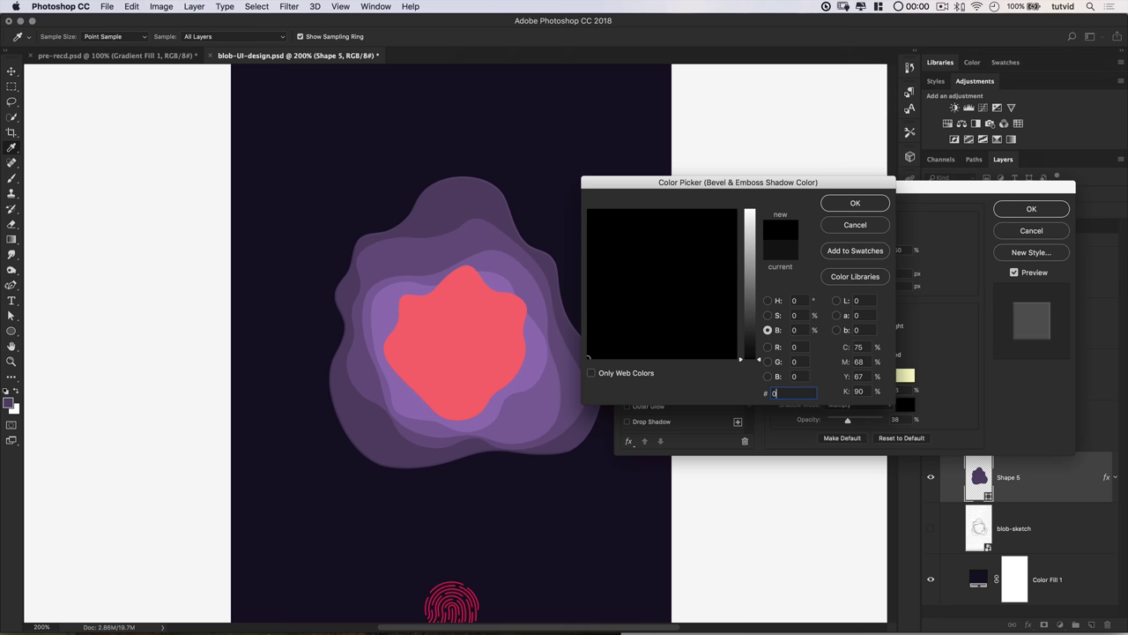
{"action": "type", "text": "7131f"}
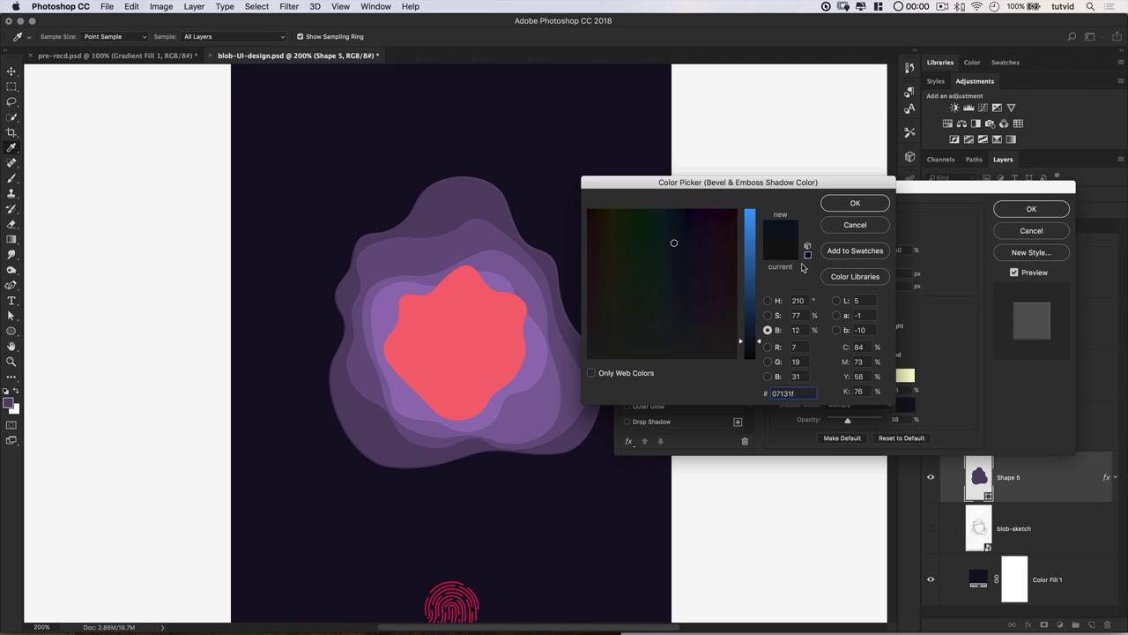
{"action": "left_click", "coordinate": [851, 205]}
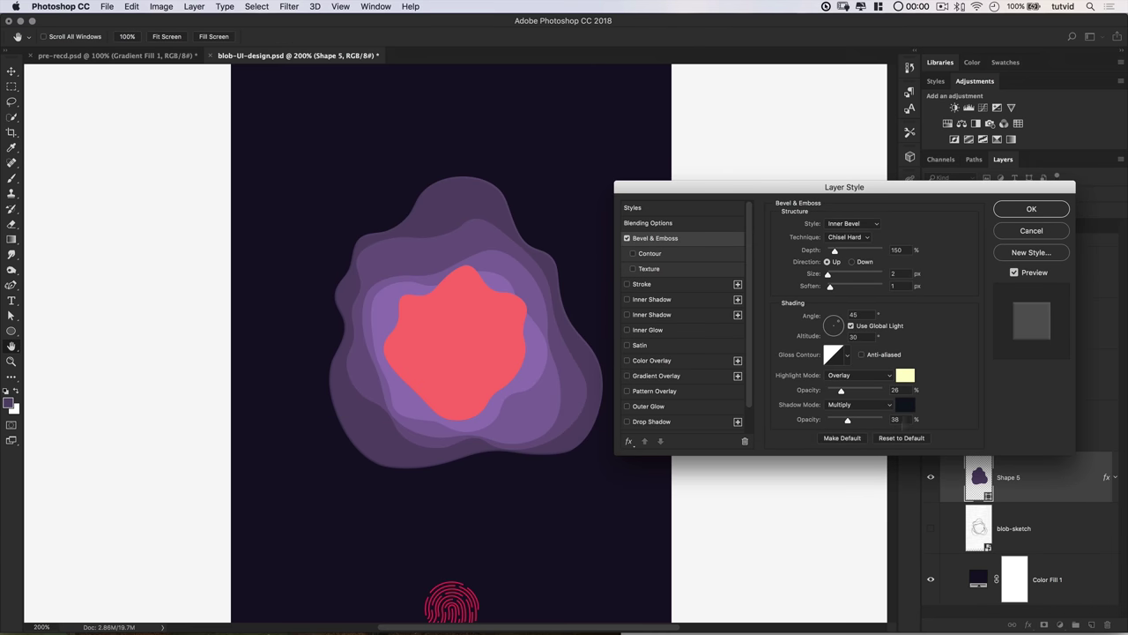
{"action": "type", "text": "10"}
{"action": "key", "text": "Tab"}
{"action": "left_click", "coordinate": [1018, 214]}
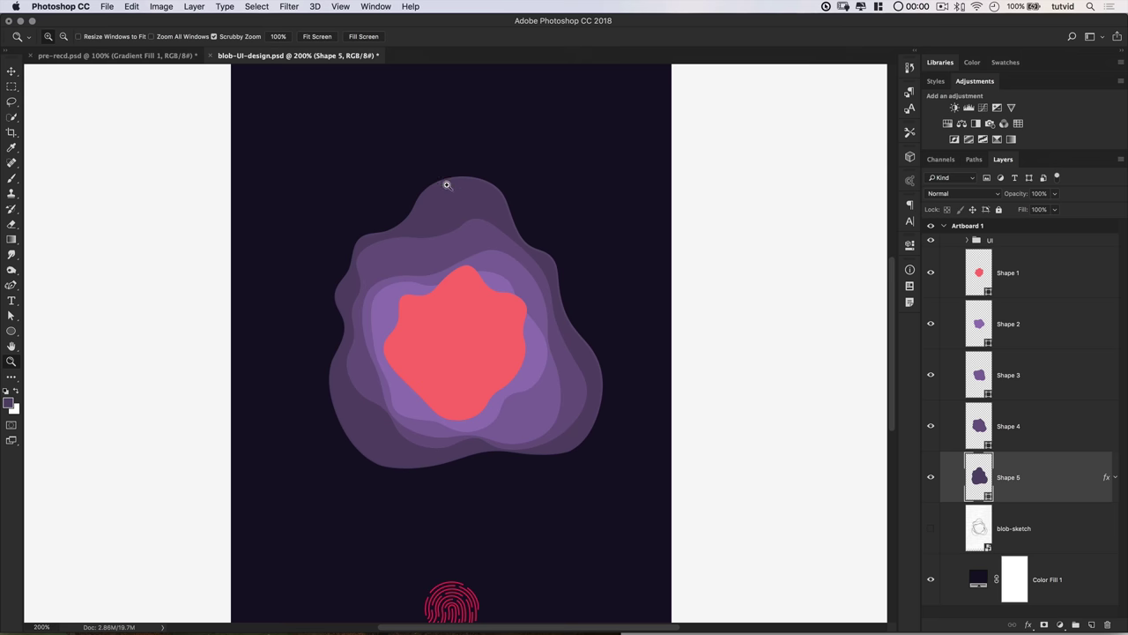
Copy the layer style of Shape 5 and paste it onto Shapes 1 through 4
{"action": "right_click", "coordinate": [1048, 471]}
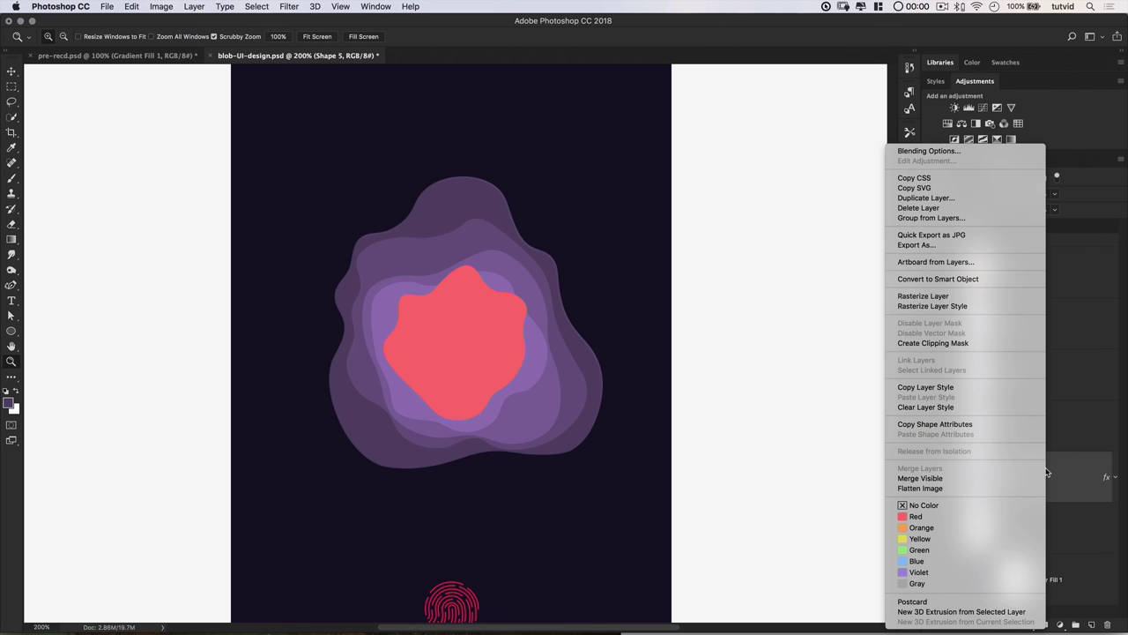
{"action": "left_click", "coordinate": [943, 389]}
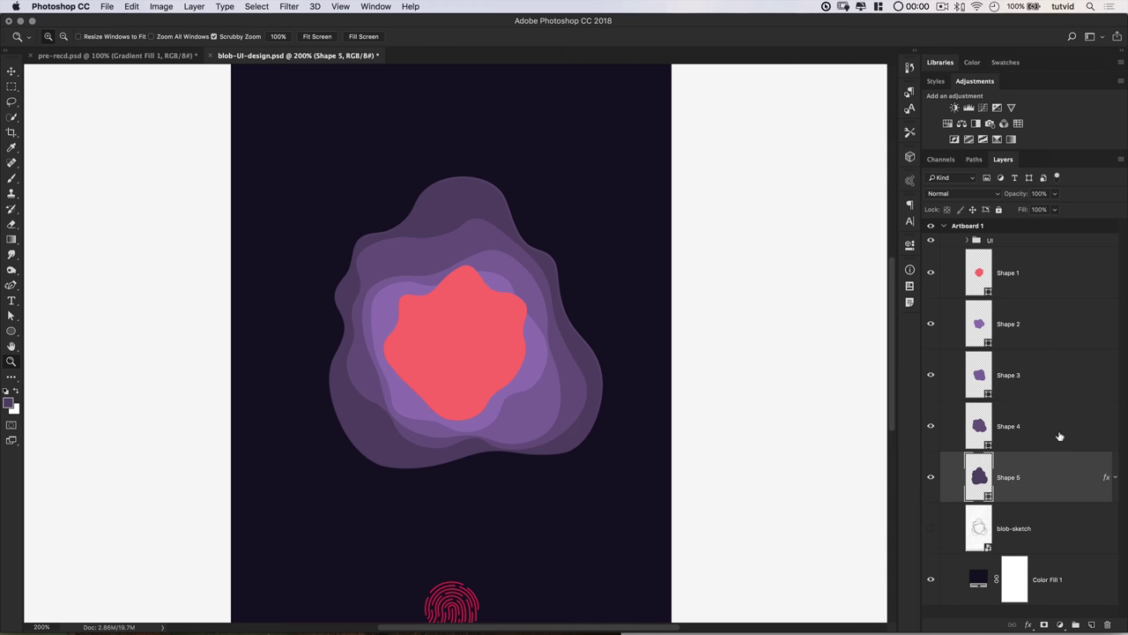
{"action": "left_click", "coordinate": [1058, 433]}
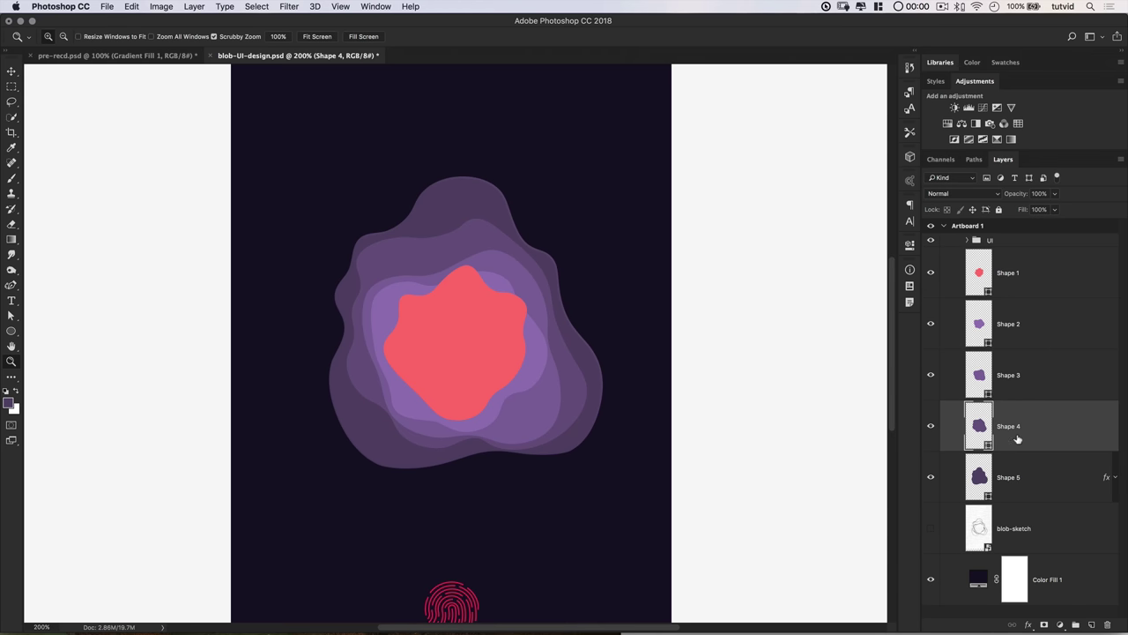
{"action": "left_click", "coordinate": [1044, 272], "text": "shift"}
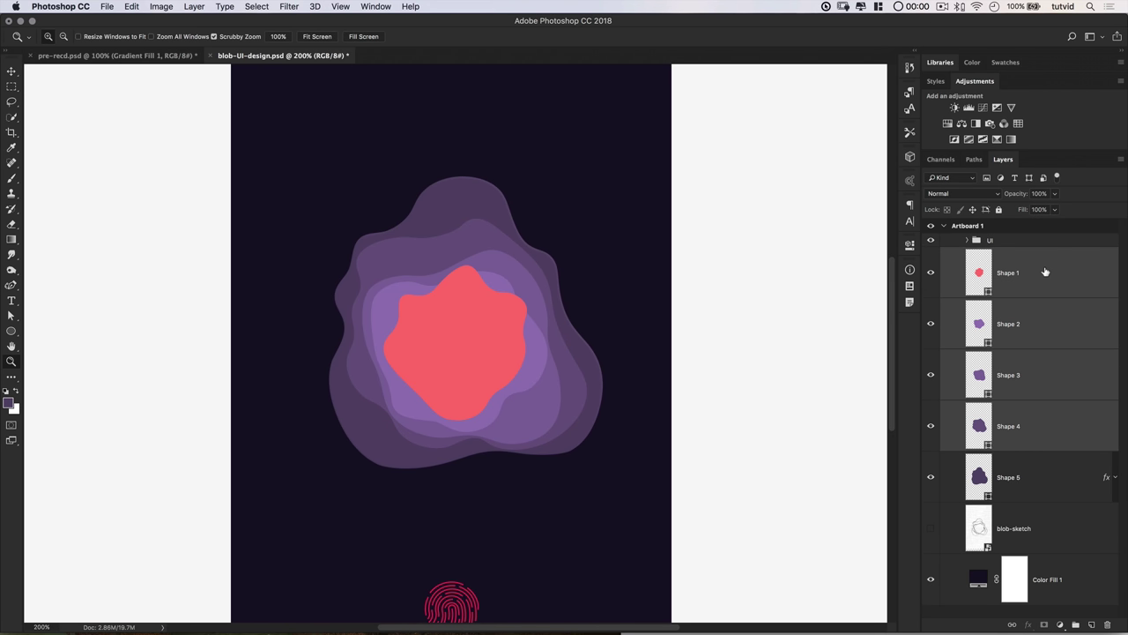
{"action": "right_click", "coordinate": [1030, 273]}
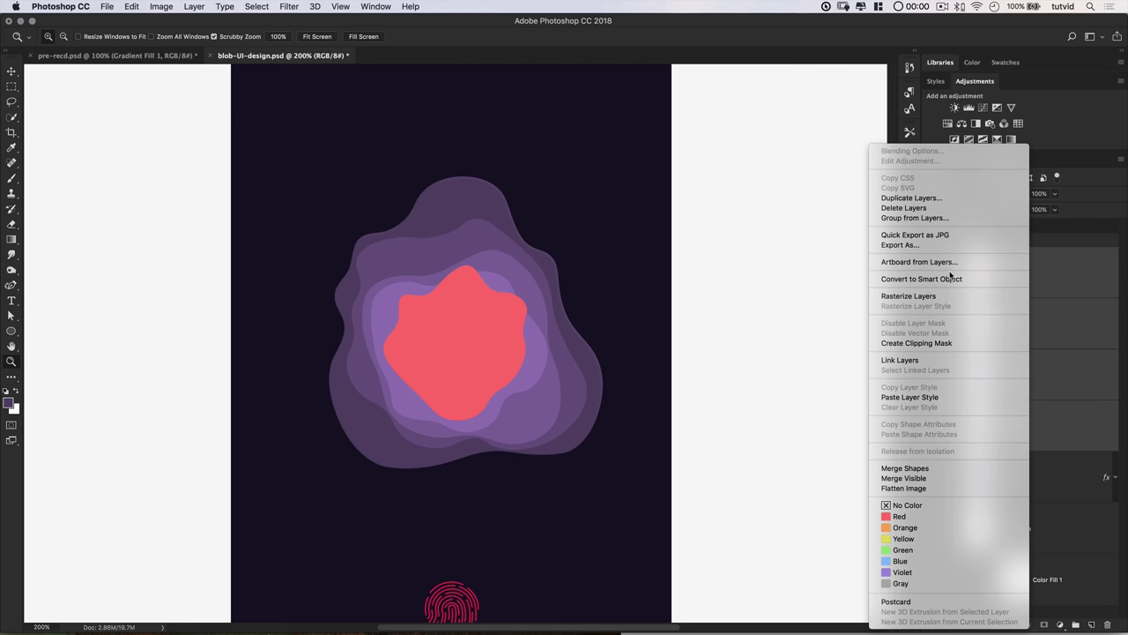
{"action": "left_click", "coordinate": [910, 396]}
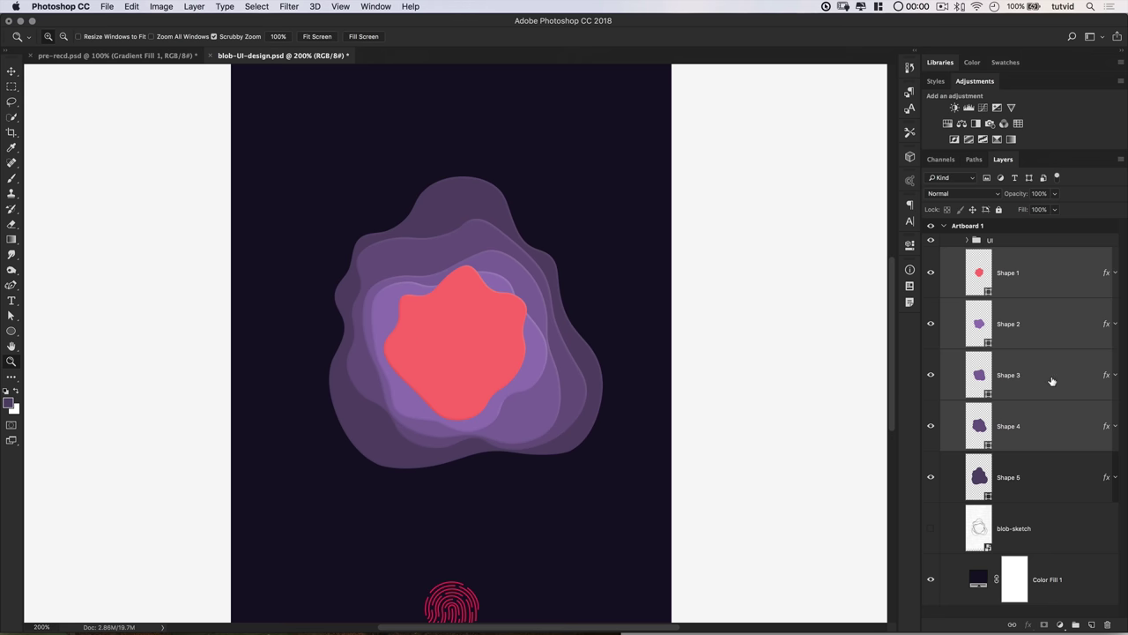
Enable an Outer Glow on Shape 5 and set its blend mode to Screen
{"action": "left_click", "coordinate": [1044, 479]}
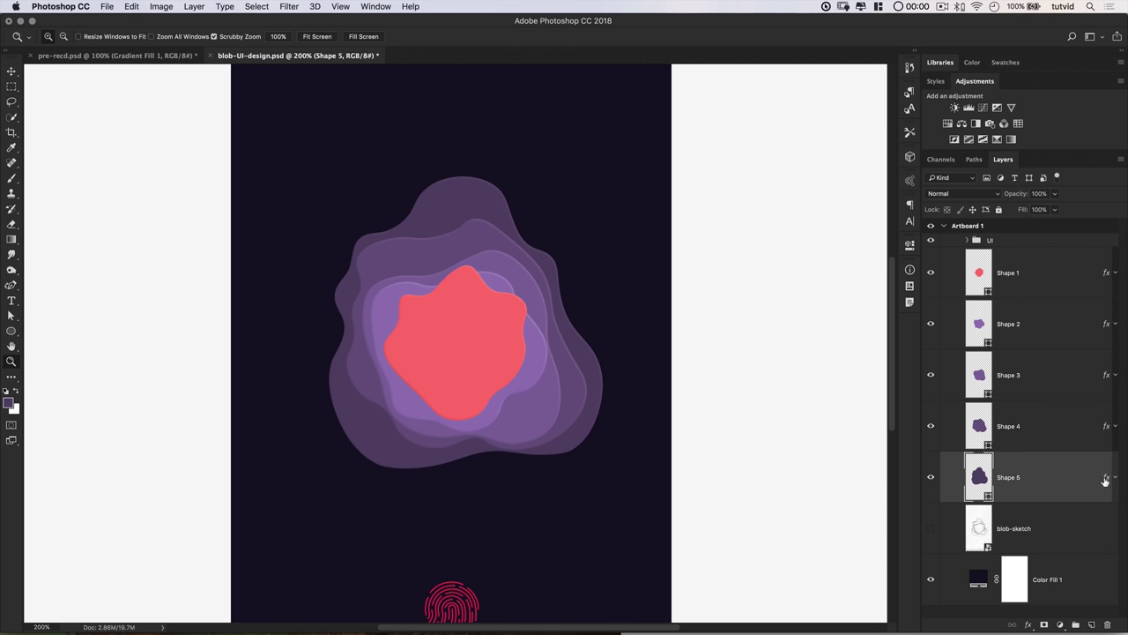
{"action": "double_click", "coordinate": [1106, 478]}
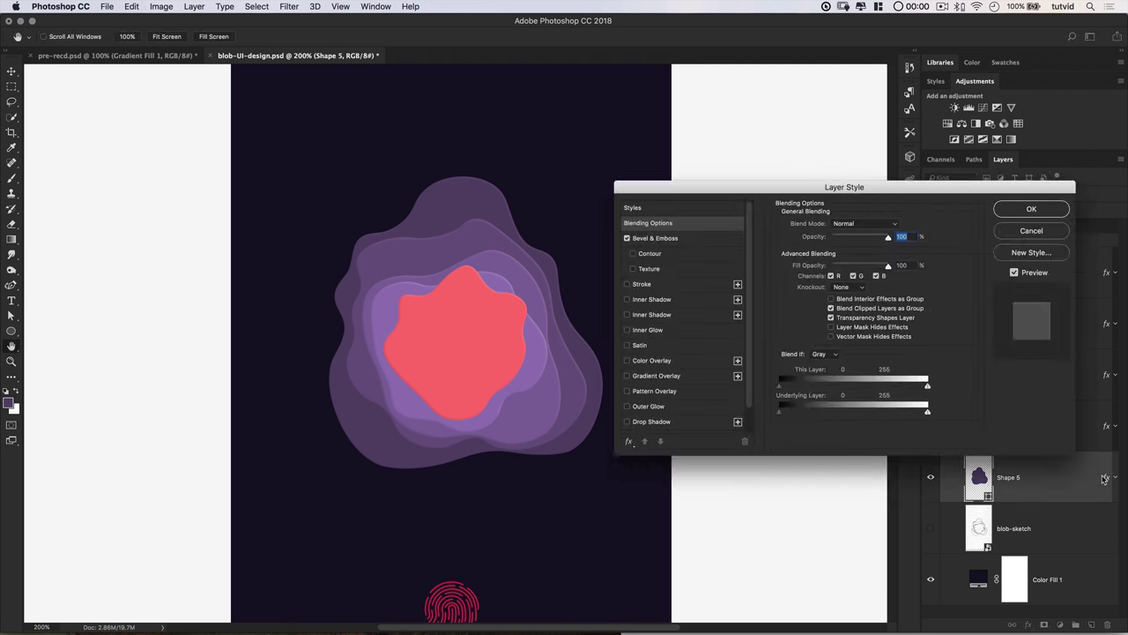
{"action": "left_click_drag", "start_coordinate": [833, 189], "coordinate": [807, 156]}
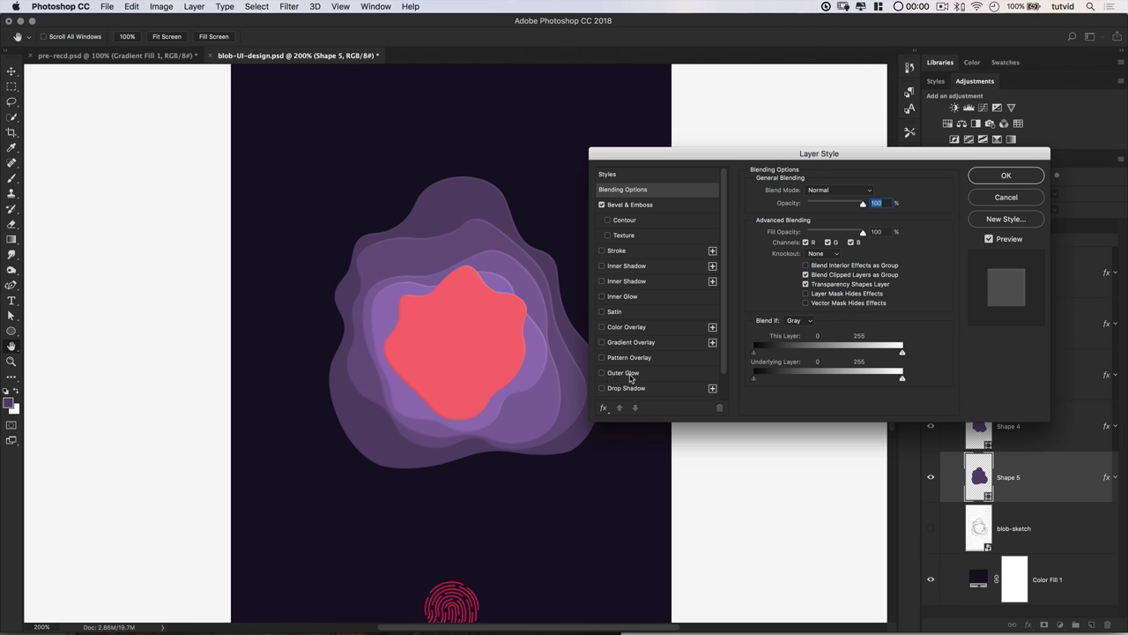
{"action": "left_click", "coordinate": [602, 374]}
{"action": "left_click", "coordinate": [624, 374]}
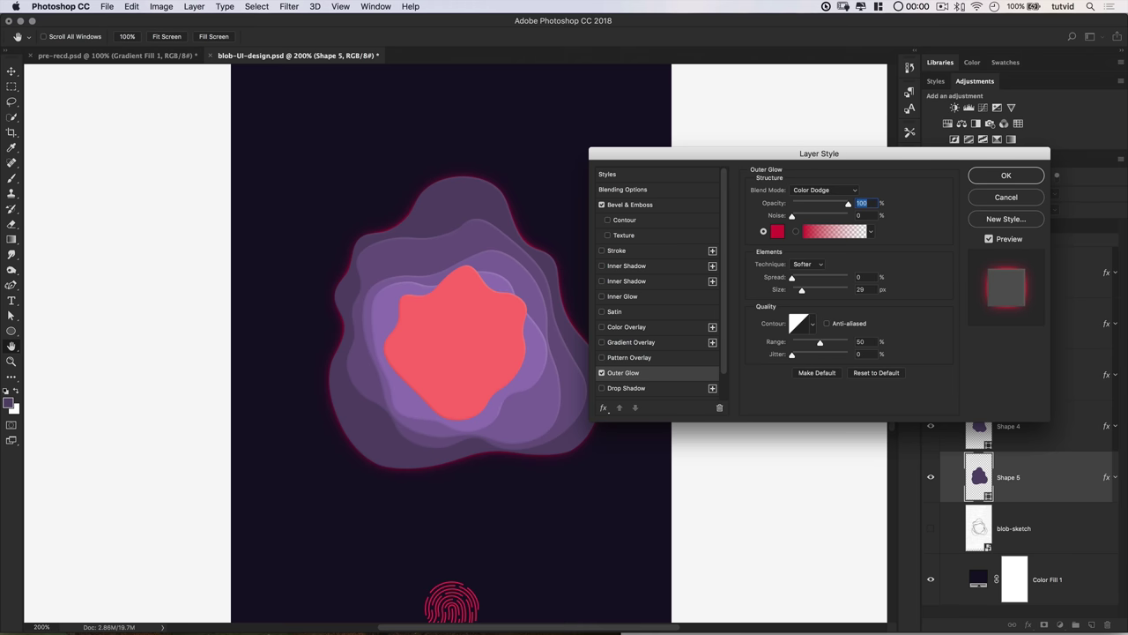
{"action": "left_click", "coordinate": [824, 190]}
{"action": "left_click", "coordinate": [818, 224]}
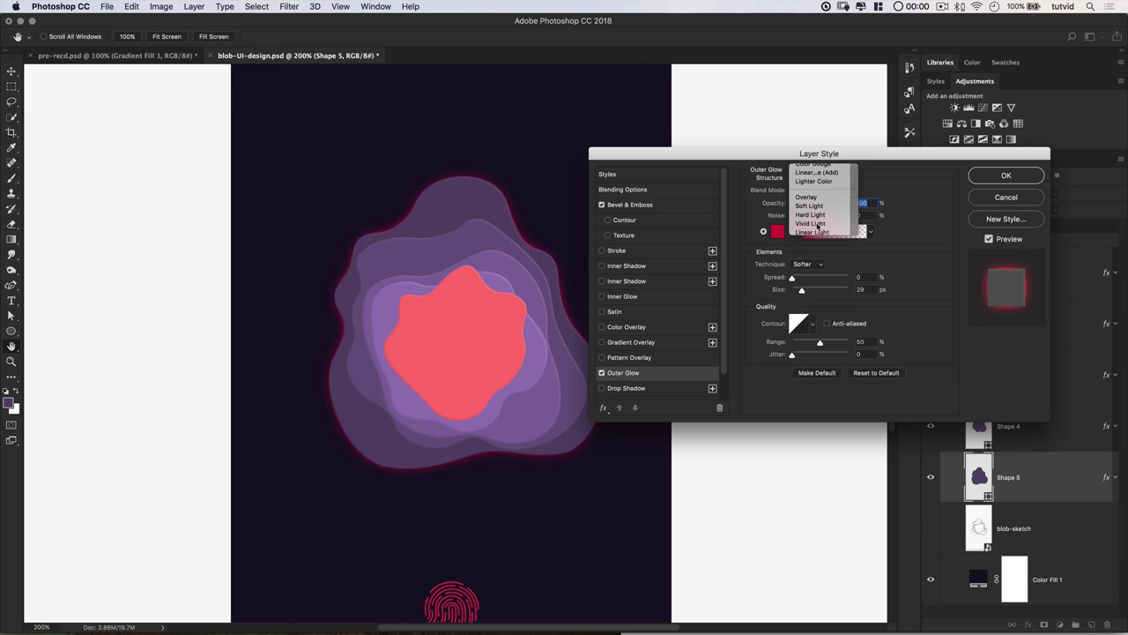
{"action": "left_click", "coordinate": [824, 190]}
{"action": "left_click", "coordinate": [815, 141]}
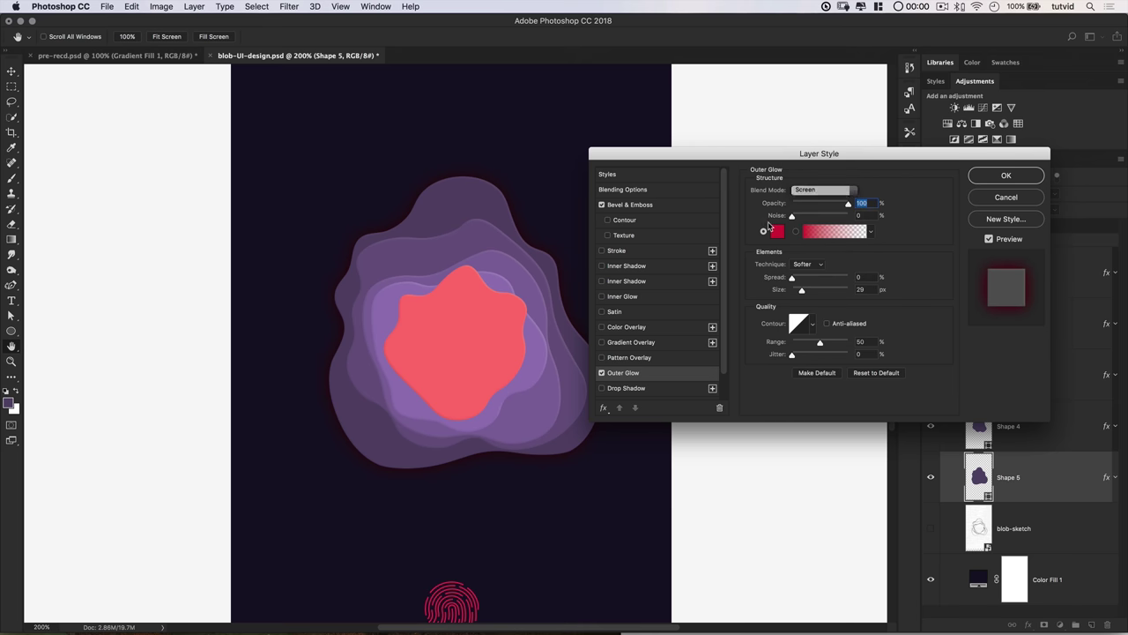
Change the outer glow colour of Shape 5 to white #ffffff
{"action": "left_click", "coordinate": [778, 235]}
{"action": "left_click_drag", "start_coordinate": [673, 238], "coordinate": [588, 356]}
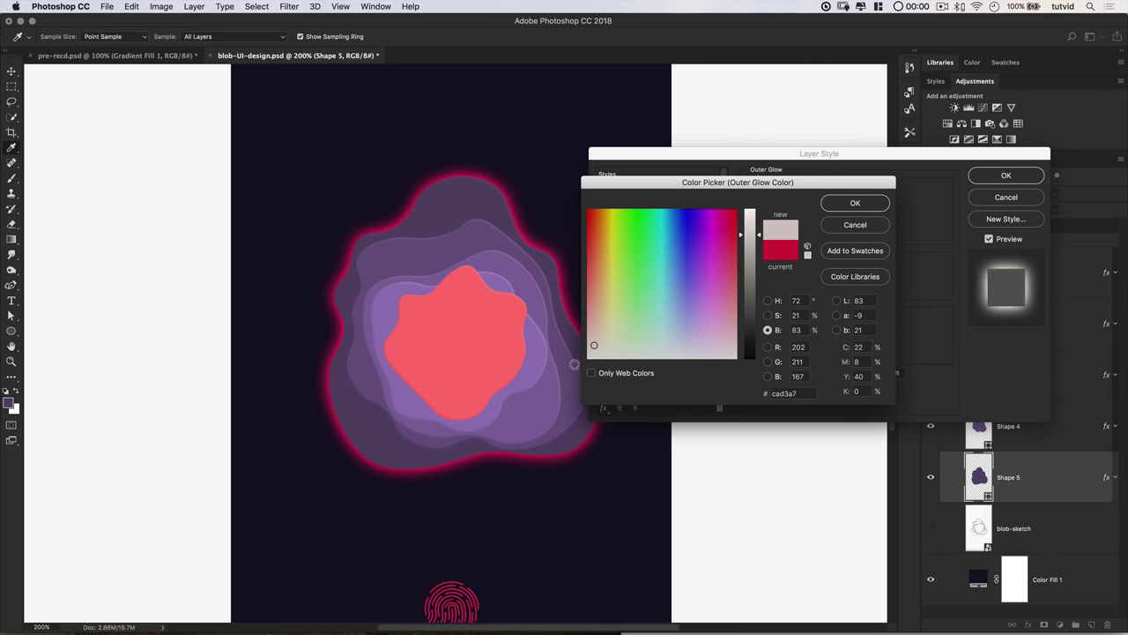
{"action": "left_click_drag", "start_coordinate": [750, 224], "coordinate": [750, 209]}
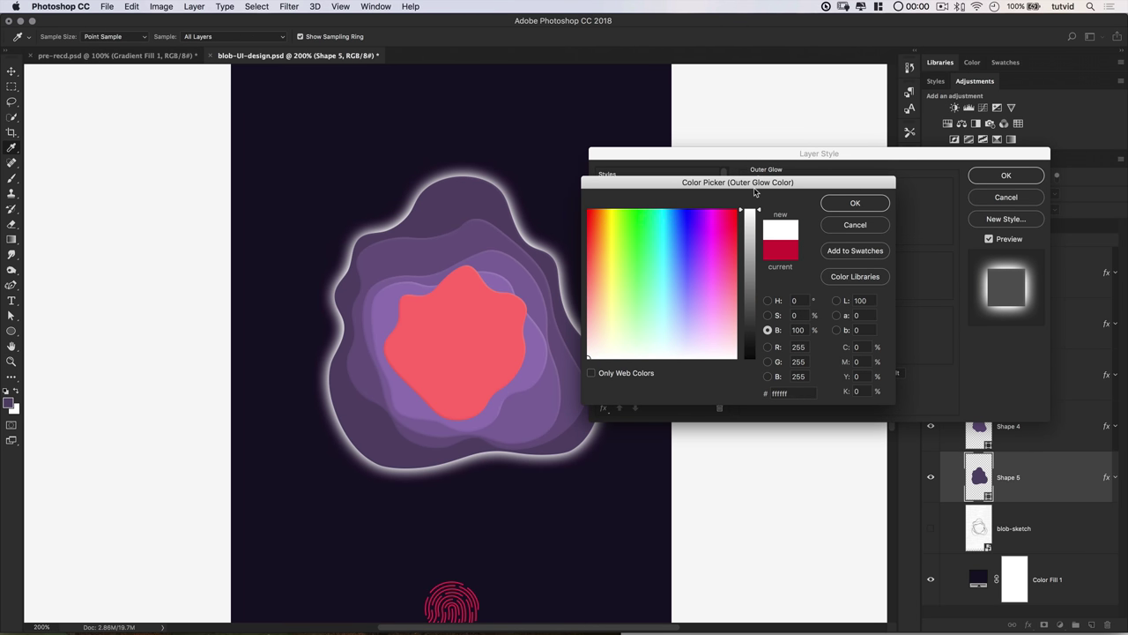
{"action": "left_click", "coordinate": [838, 207]}
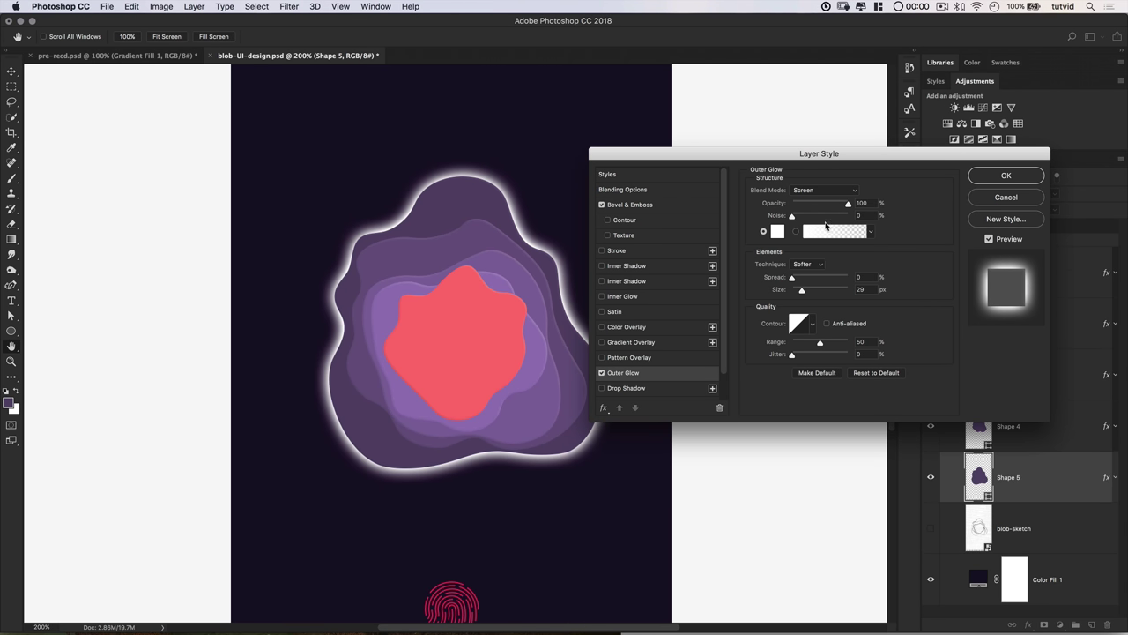
Set the outer glow's opacity to 10% and size to 30 px, compare the preview, and apply the style to Shape 5
{"action": "left_click_drag", "start_coordinate": [848, 202], "coordinate": [796, 205]}
{"action": "type", "text": "10"}
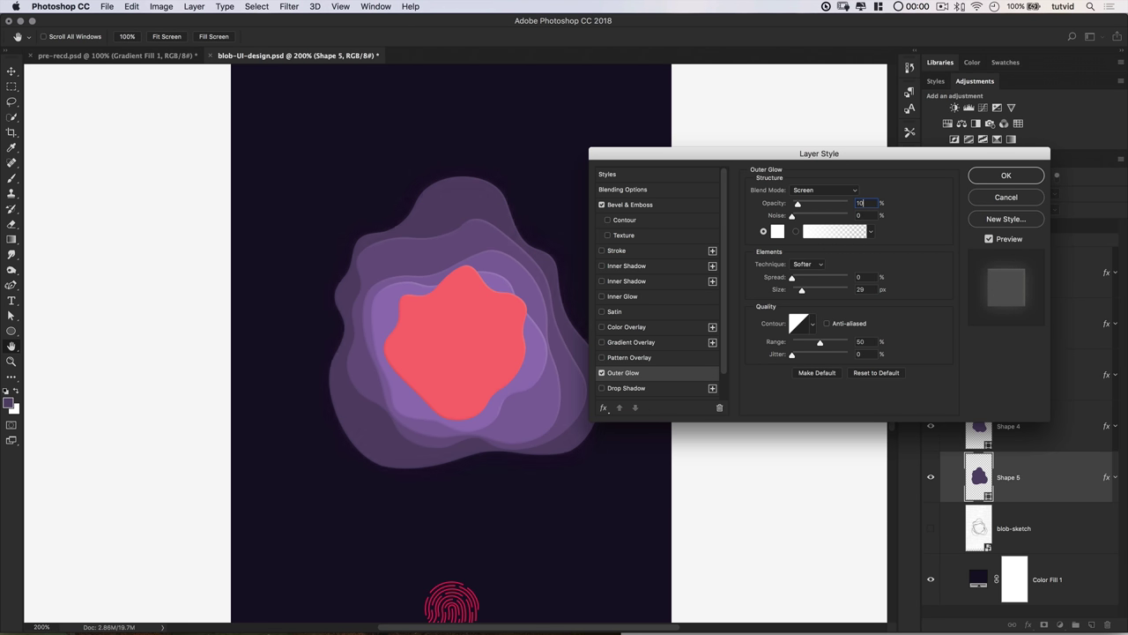
{"action": "key", "text": "Tab"}
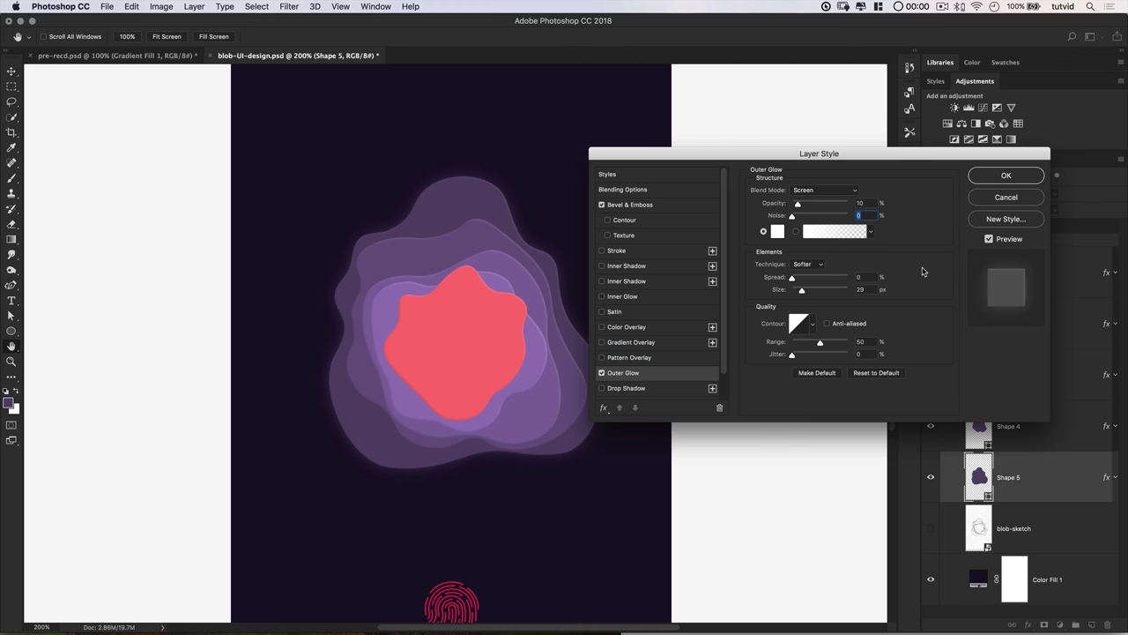
{"action": "key", "text": "Tab"}
{"action": "key", "text": "Tab"}
{"action": "type", "text": "30"}
{"action": "key", "text": "Tab"}
{"action": "left_click", "coordinate": [988, 238]}
{"action": "left_click", "coordinate": [989, 238]}
{"action": "left_click", "coordinate": [1005, 175]}
{"action": "key", "text": "z"}
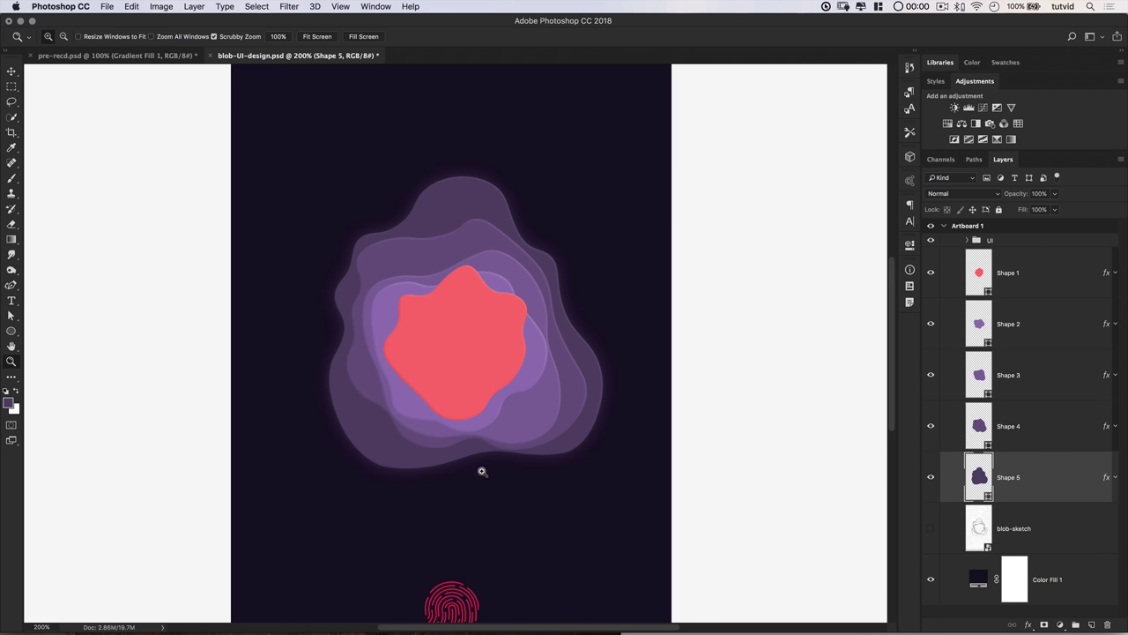
Add a Drop Shadow to Shape 1 with its blend mode set to Multiply and opacity at 10%
{"action": "left_click", "coordinate": [1053, 412]}
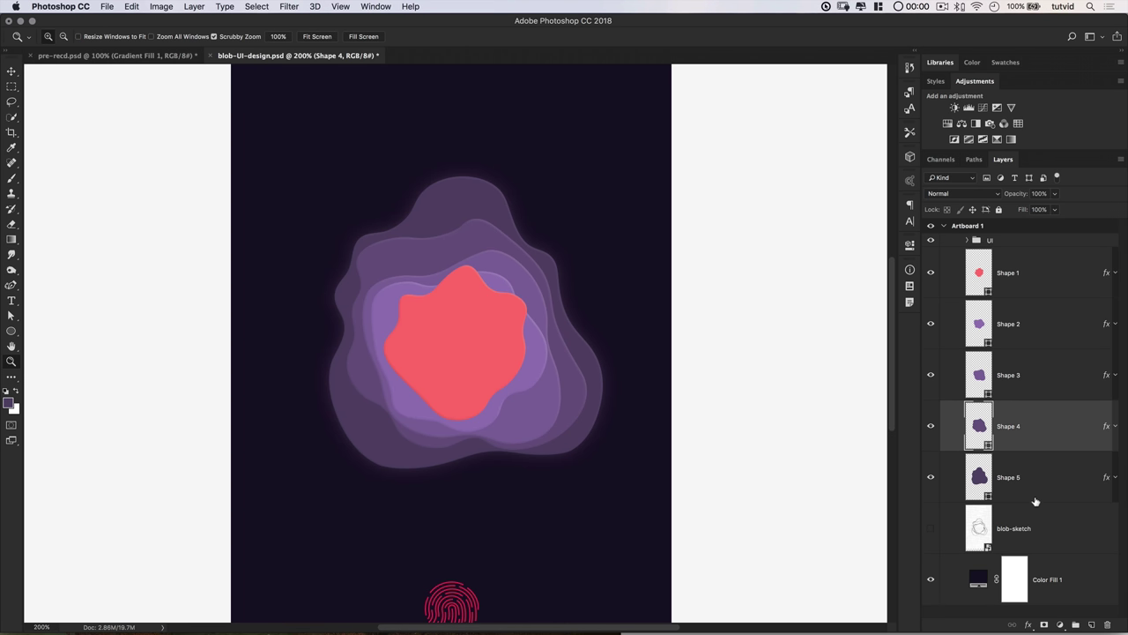
{"action": "left_click", "coordinate": [1034, 260]}
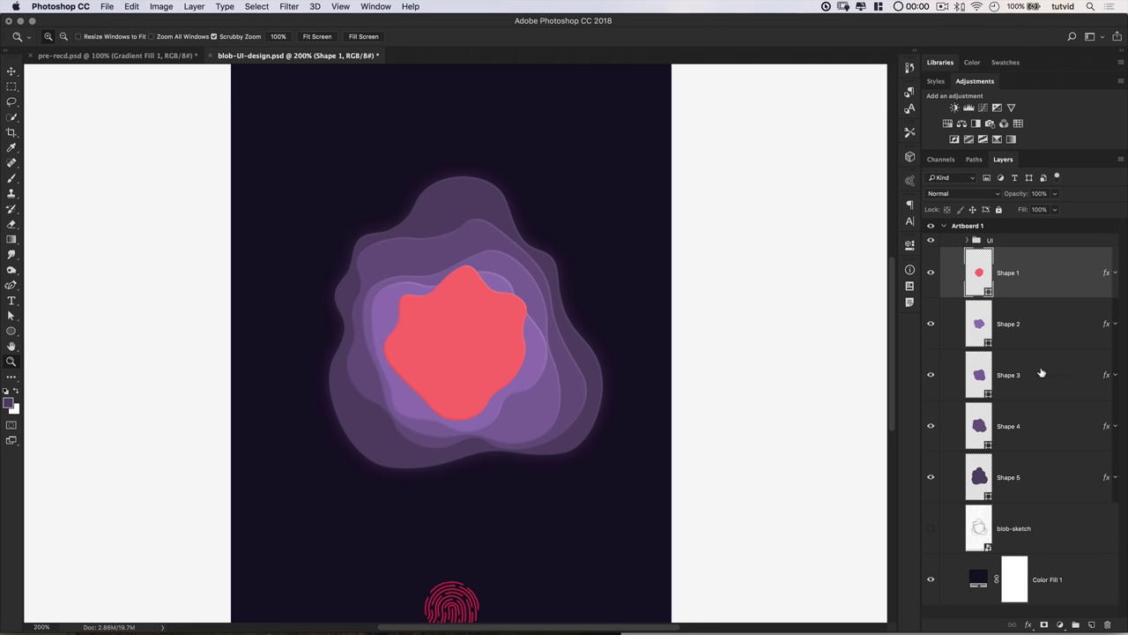
{"action": "double_click", "coordinate": [1107, 274]}
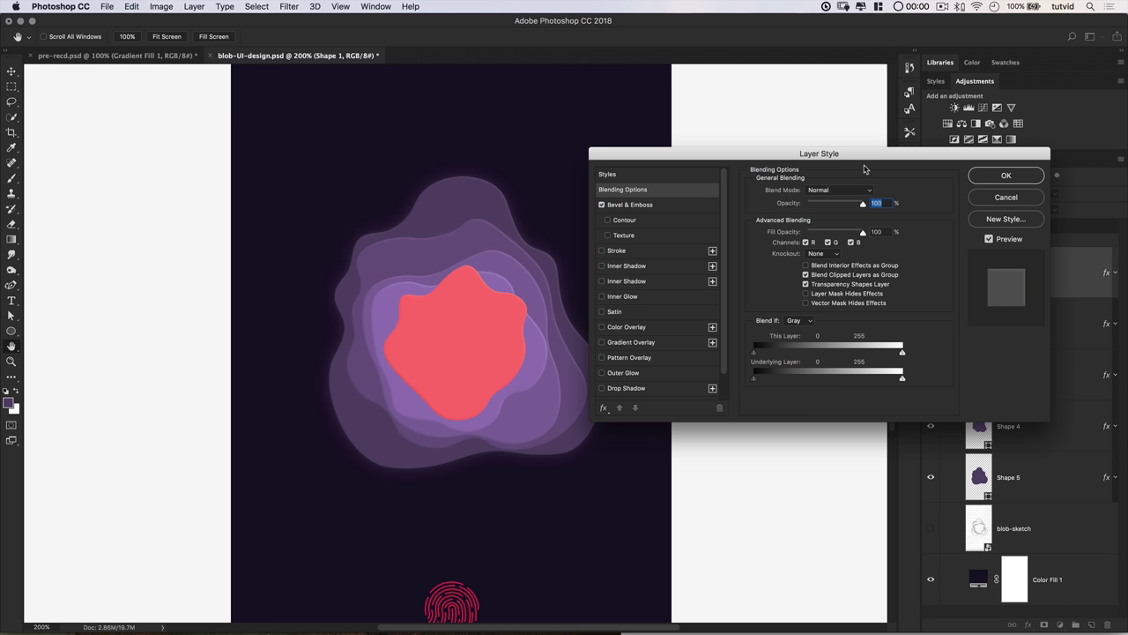
{"action": "left_click_drag", "start_coordinate": [847, 159], "coordinate": [848, 180]}
{"action": "left_click", "coordinate": [603, 410]}
{"action": "left_click", "coordinate": [630, 410]}
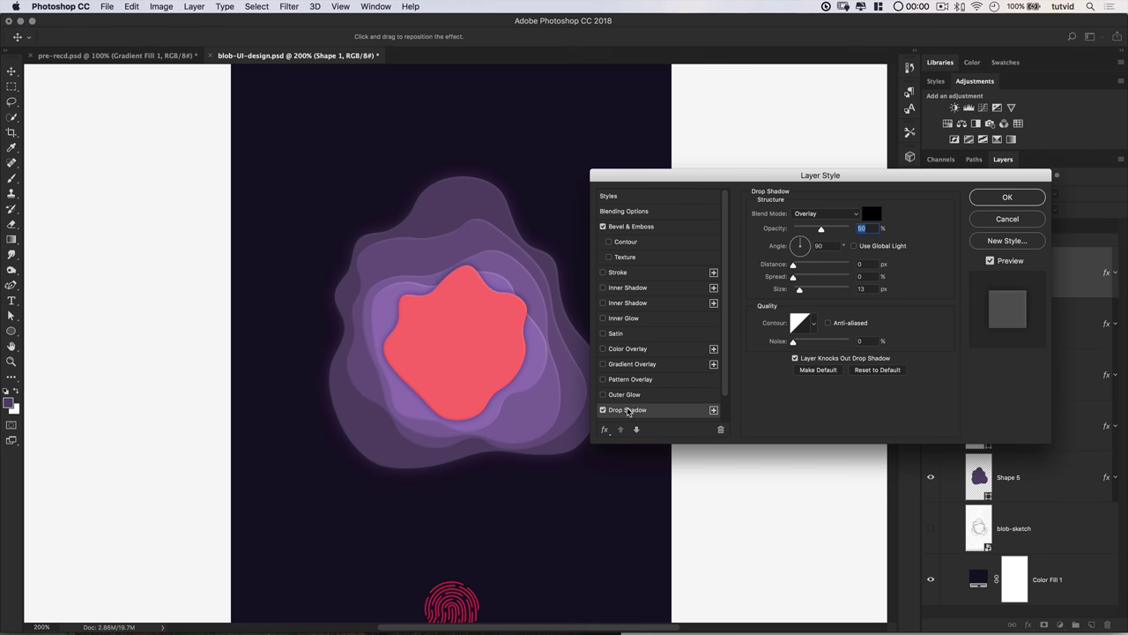
{"action": "left_click", "coordinate": [828, 213]}
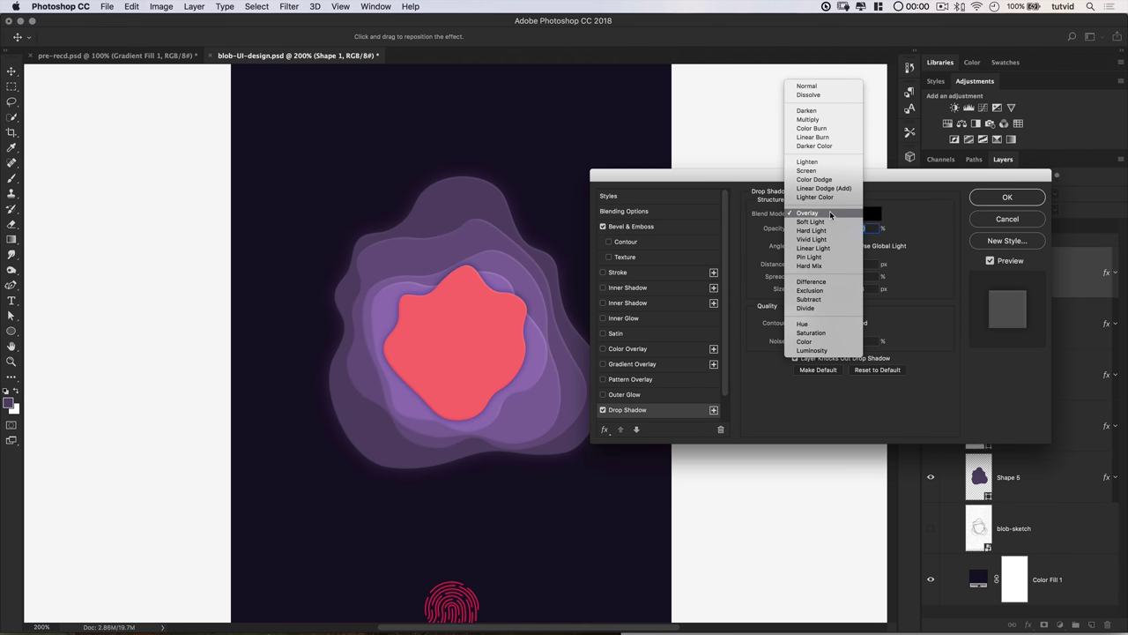
{"action": "left_click", "coordinate": [827, 119]}
{"action": "type", "text": "10"}
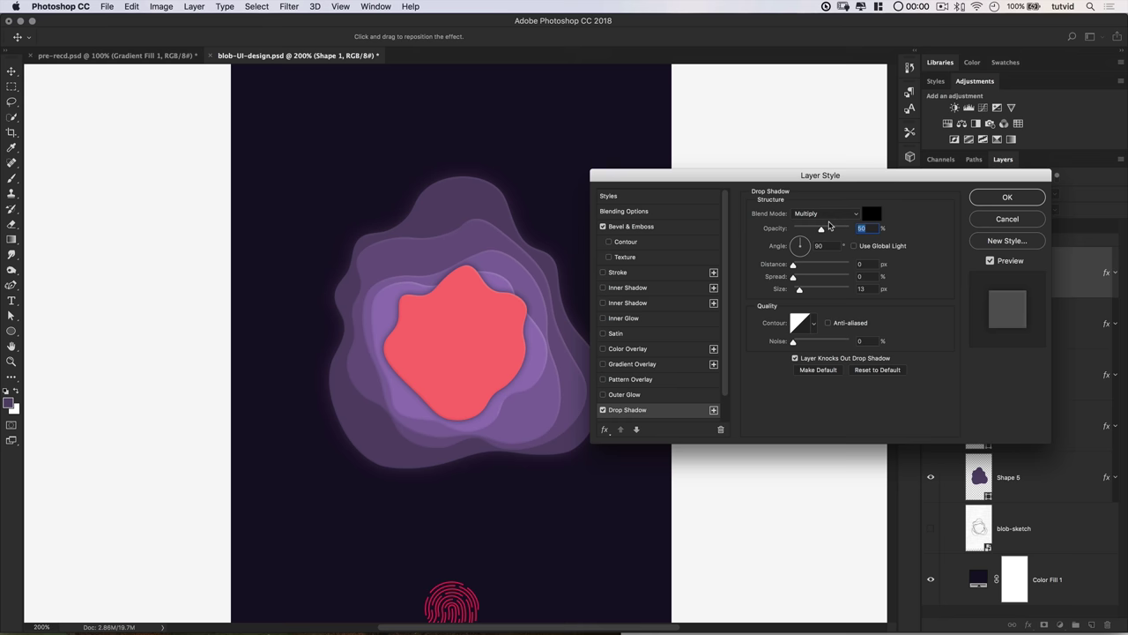
Set the drop shadow's distance to 10 px and size to 15 px, and apply the style to Shape 1
{"action": "left_click", "coordinate": [833, 246]}
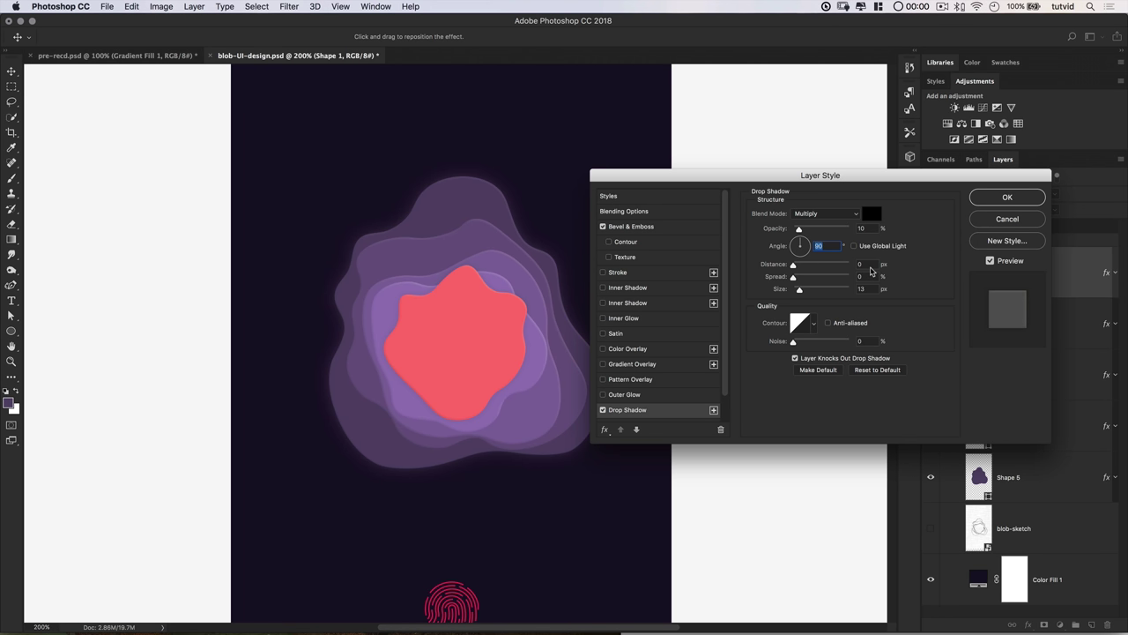
{"action": "key", "text": "Tab"}
{"action": "type", "text": "10"}
{"action": "key", "text": "Tab"}
{"action": "key", "text": "Tab"}
{"action": "type", "text": "15"}
{"action": "key", "text": "Tab"}
{"action": "left_click", "coordinate": [997, 201]}
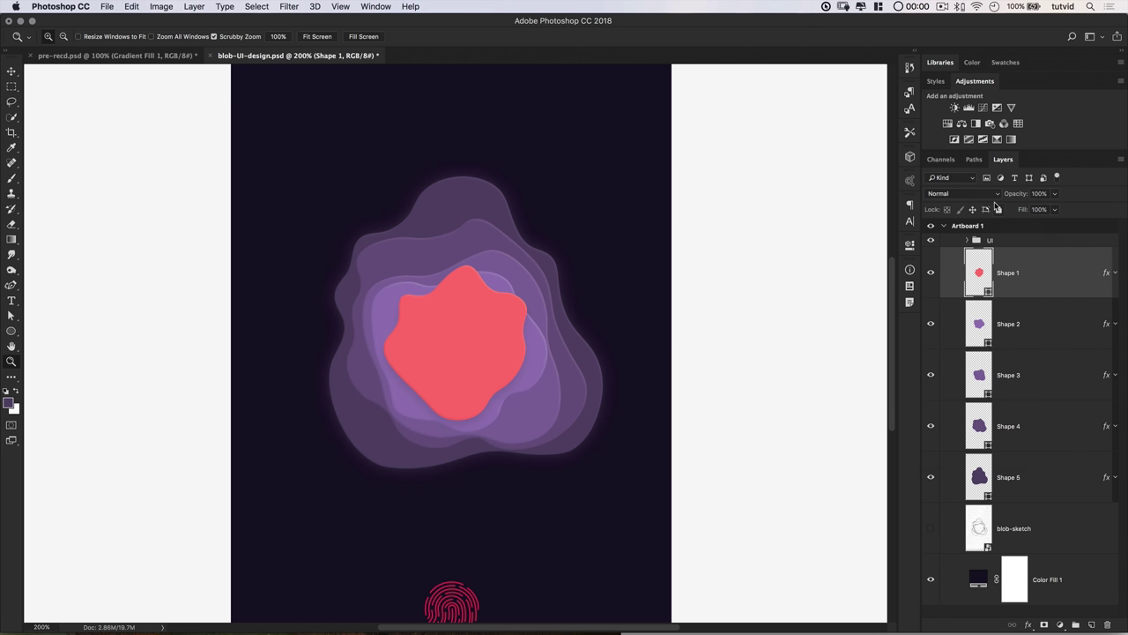
Copy the layer style of Shape 1 and check which effects it contains
{"action": "left_click", "coordinate": [1032, 323]}
{"action": "left_click", "coordinate": [1048, 292]}
{"action": "right_click", "coordinate": [1029, 270]}
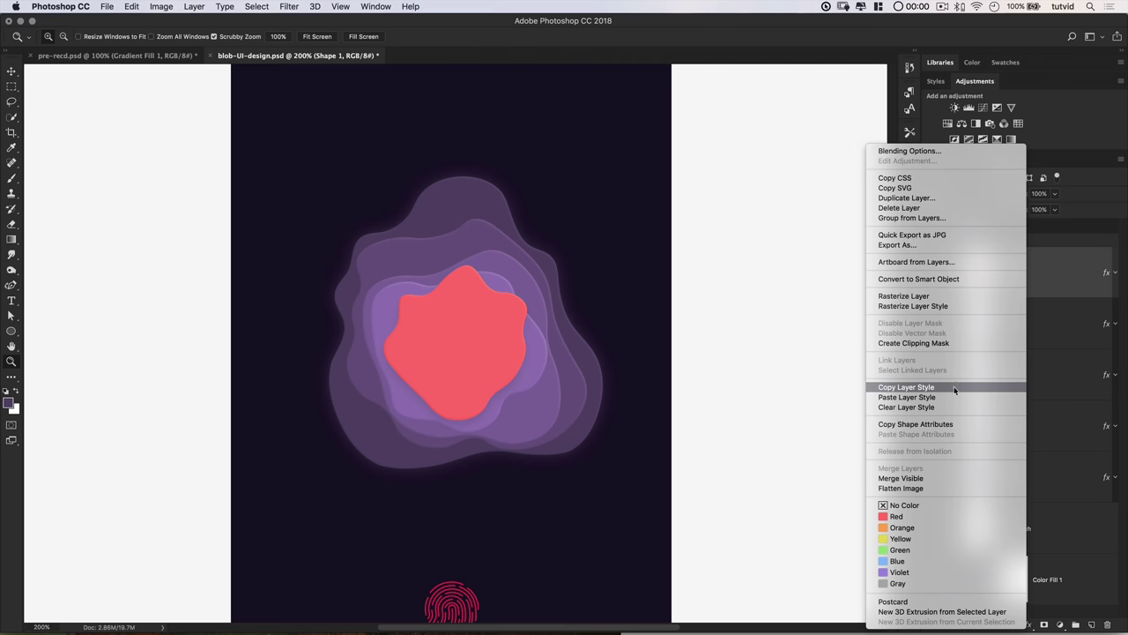
{"action": "left_click", "coordinate": [906, 387]}
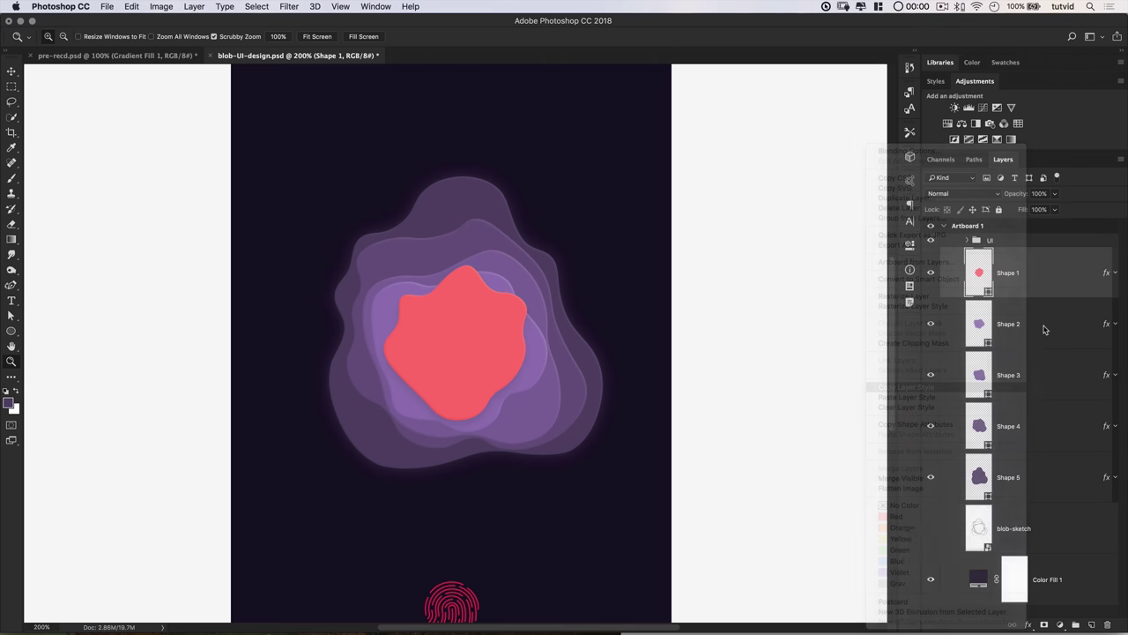
{"action": "left_click", "coordinate": [1115, 273]}
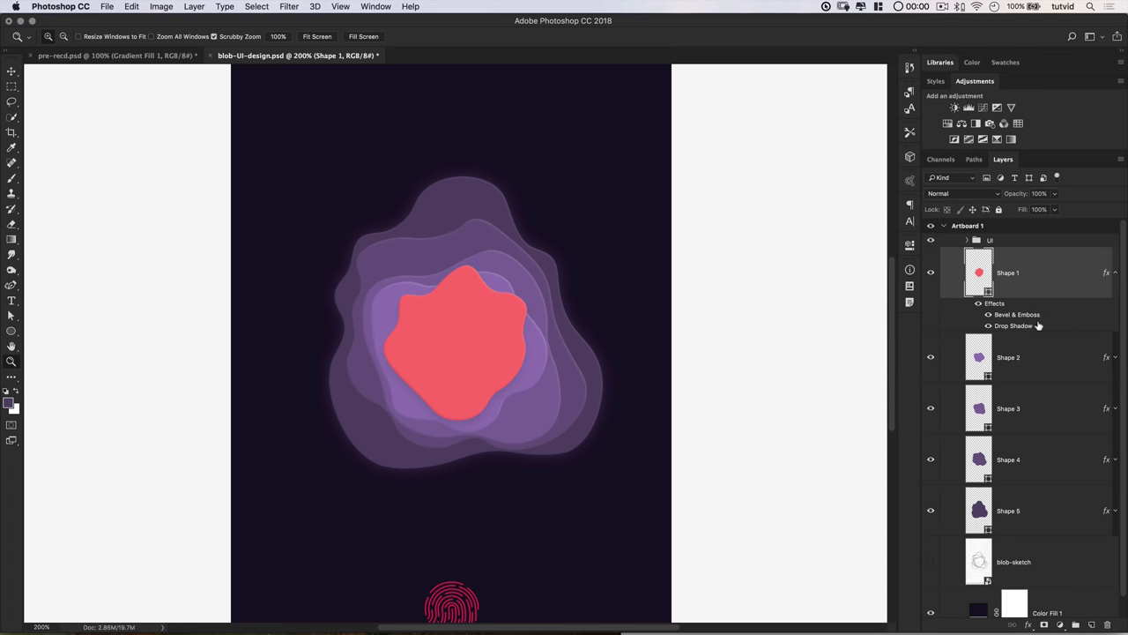
{"action": "left_click", "coordinate": [1115, 272]}
Paste the copied layer style onto Shapes 2 through 4 and check the effects on Shape 2
{"action": "left_click", "coordinate": [1046, 320]}
{"action": "left_click", "coordinate": [1027, 443], "text": "shift"}
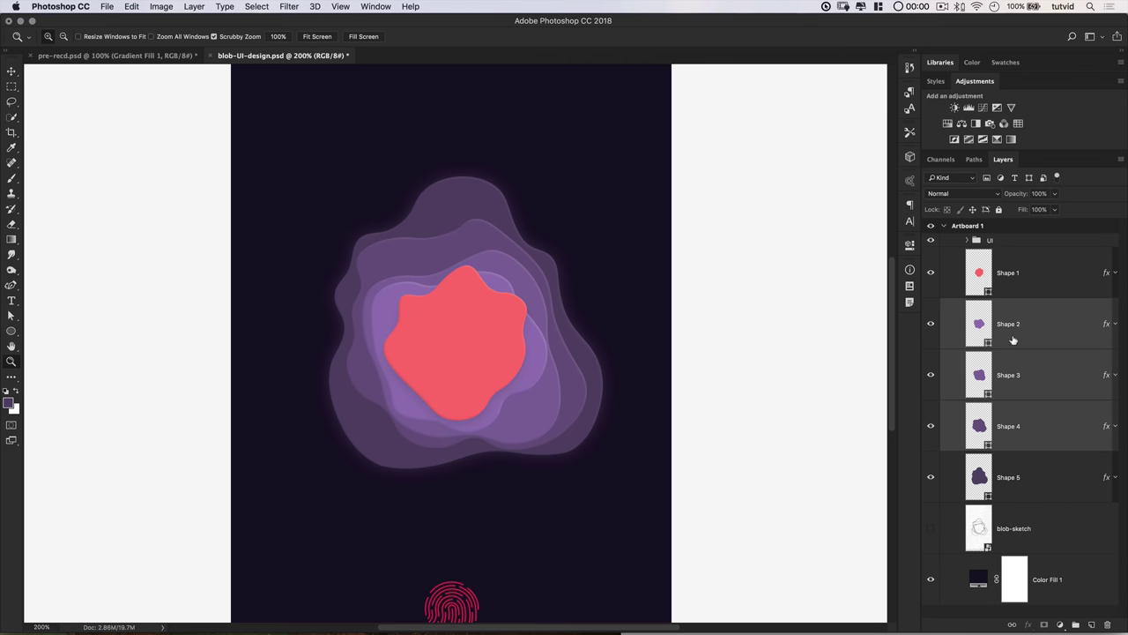
{"action": "right_click", "coordinate": [1035, 328]}
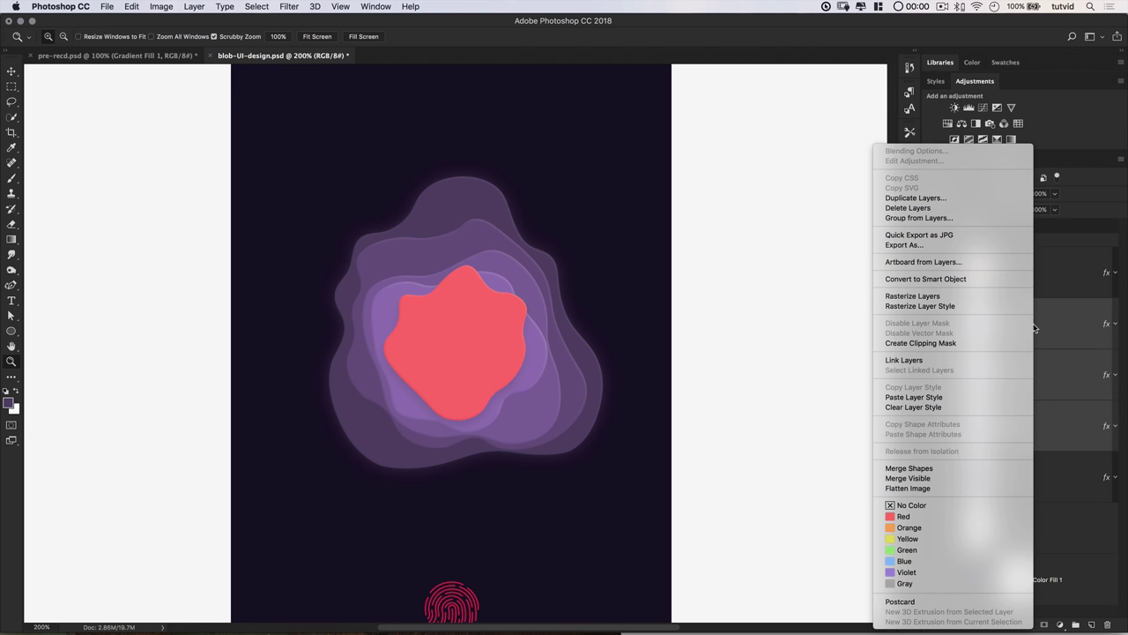
{"action": "left_click", "coordinate": [936, 398]}
{"action": "left_click", "coordinate": [1112, 326]}
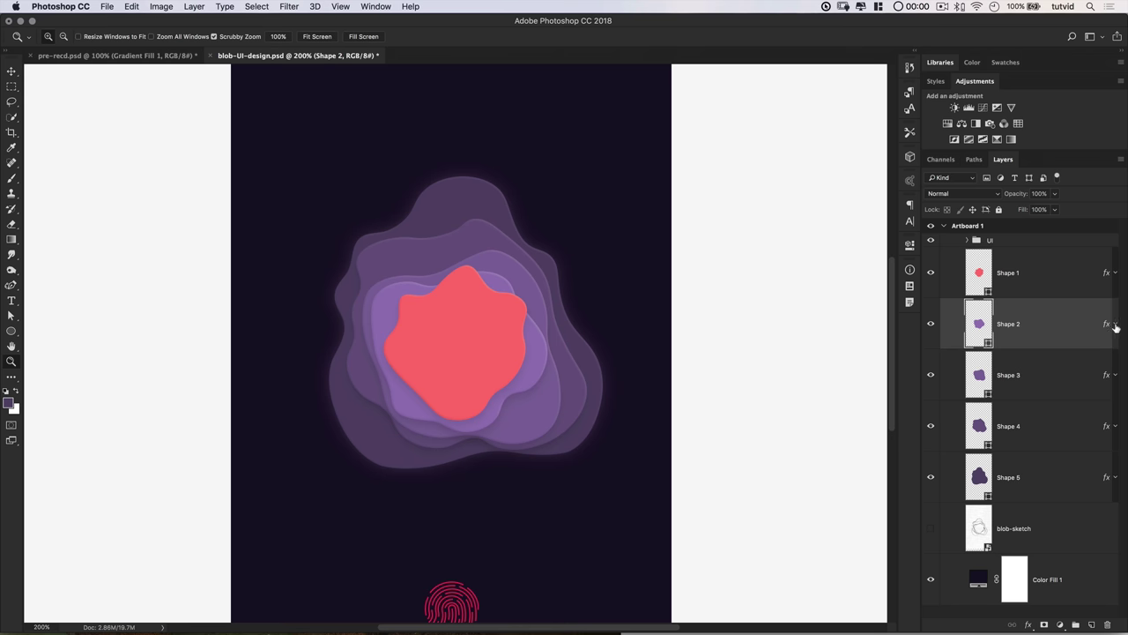
{"action": "left_click", "coordinate": [1115, 324]}
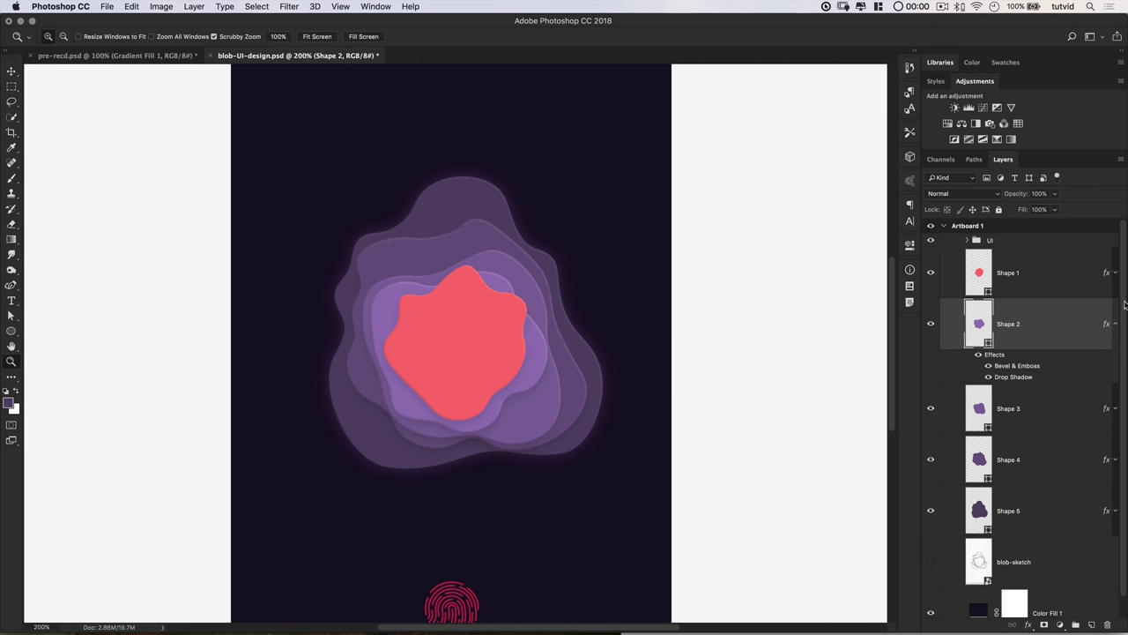
{"action": "left_click", "coordinate": [1116, 325]}
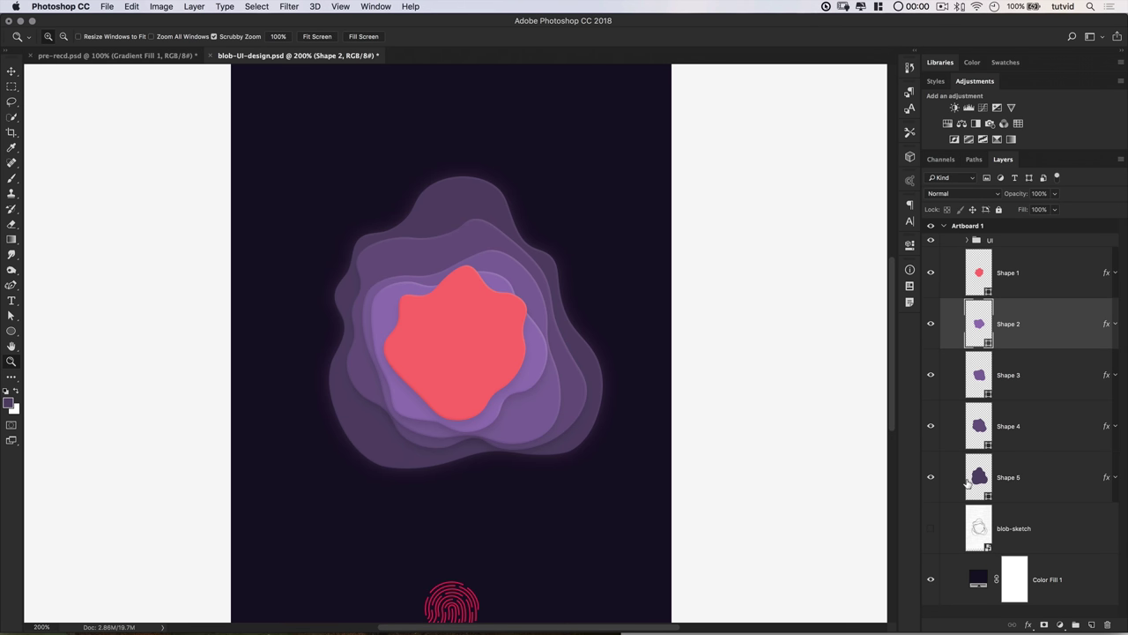
Convert Shape 5 and Shape 4 each into its own smart object
{"action": "left_click", "coordinate": [1042, 490]}
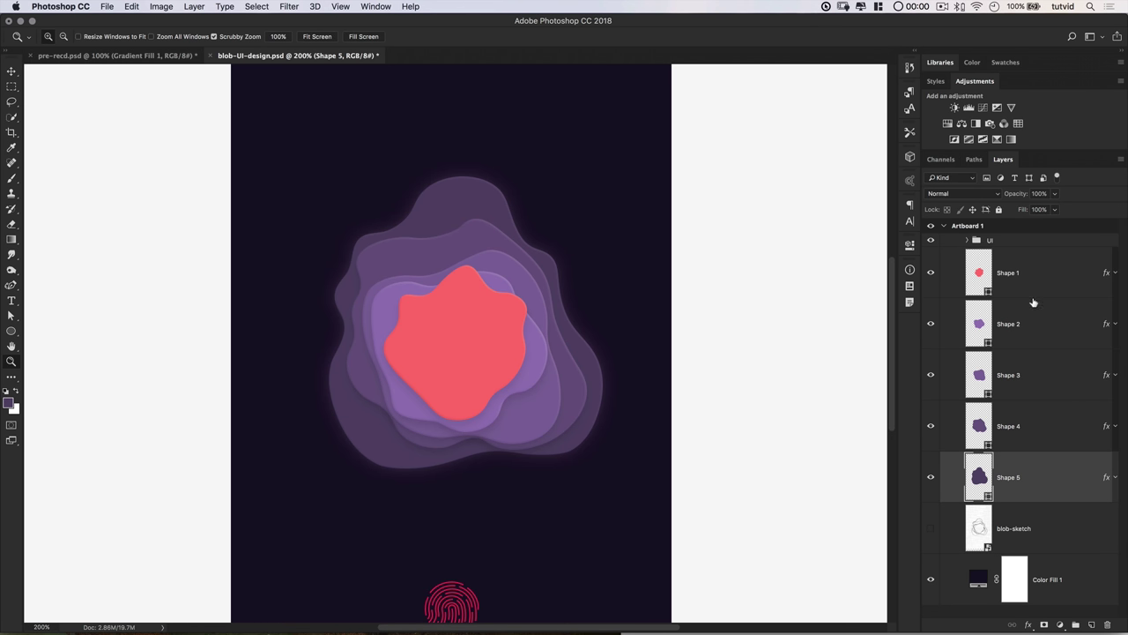
{"action": "right_click", "coordinate": [1034, 468]}
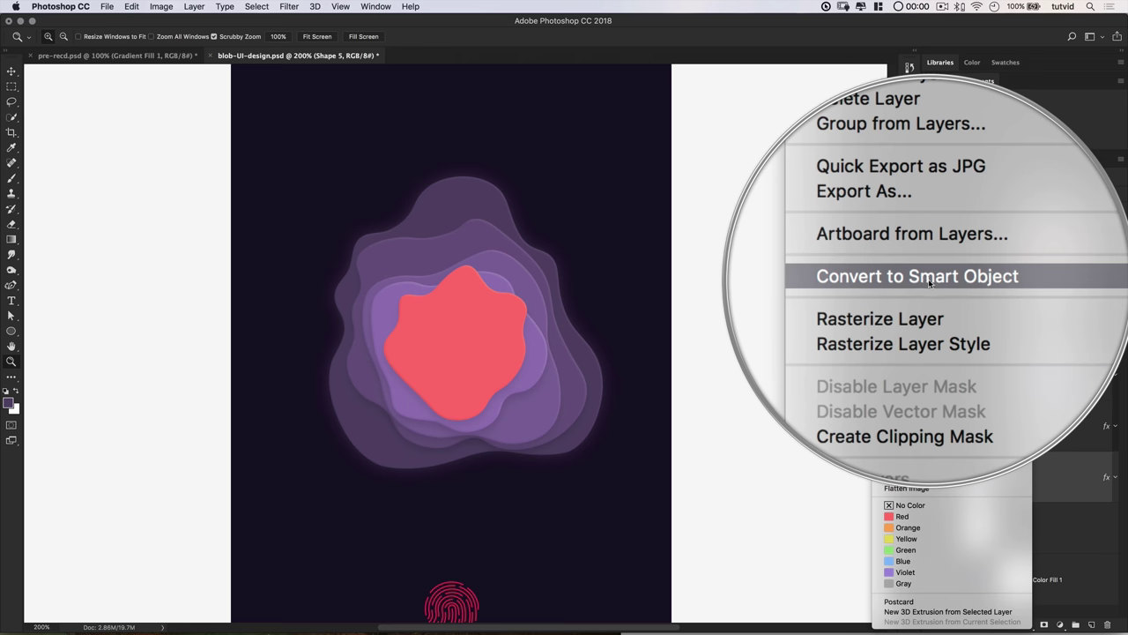
{"action": "left_click", "coordinate": [928, 279]}
{"action": "left_click", "coordinate": [1027, 427]}
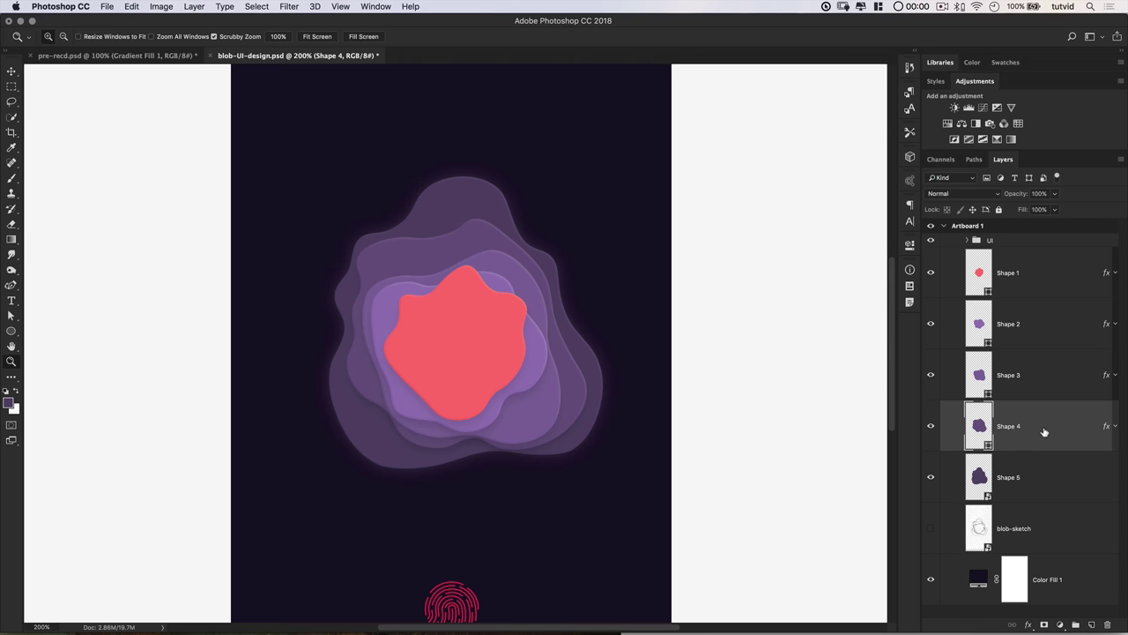
{"action": "right_click", "coordinate": [1042, 428]}
{"action": "left_click", "coordinate": [934, 280]}
Convert Shape 3, Shape 2 and Shape 1 individually into separate smart objects
{"action": "left_click", "coordinate": [1038, 372]}
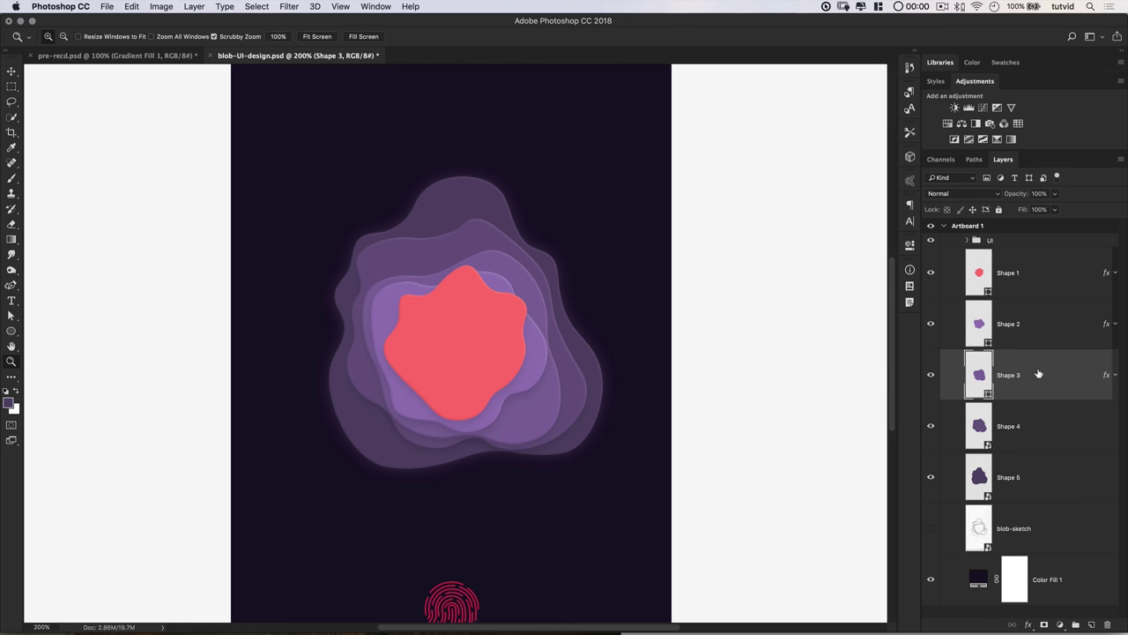
{"action": "right_click", "coordinate": [1038, 372]}
{"action": "left_click", "coordinate": [934, 280]}
{"action": "left_click", "coordinate": [1045, 319]}
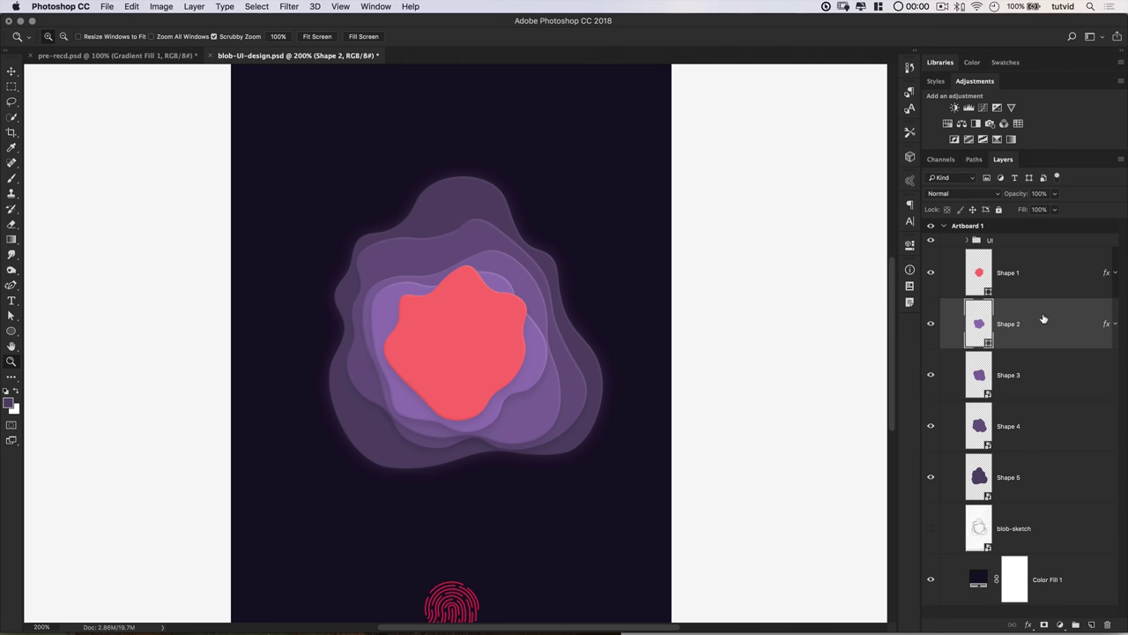
{"action": "right_click", "coordinate": [1045, 319]}
{"action": "left_click", "coordinate": [977, 279]}
{"action": "left_click", "coordinate": [1066, 275]}
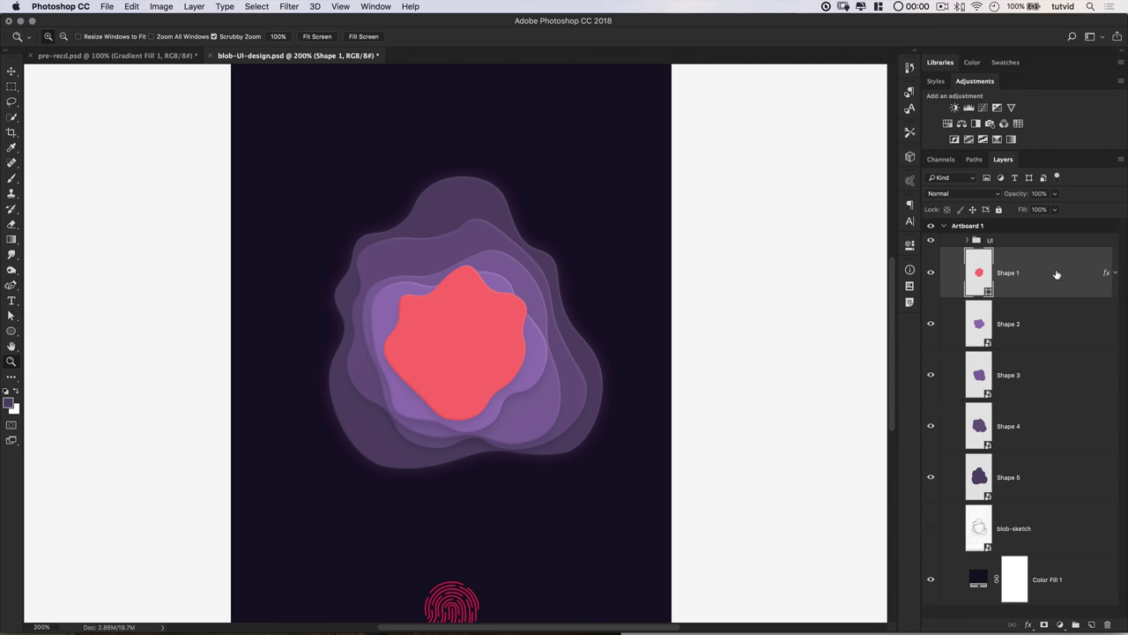
{"action": "right_click", "coordinate": [1061, 273]}
{"action": "left_click", "coordinate": [960, 281]}
Apply a Gaussian Blur with a radius of 6 pixels to Shape 5
{"action": "left_click", "coordinate": [1054, 481]}
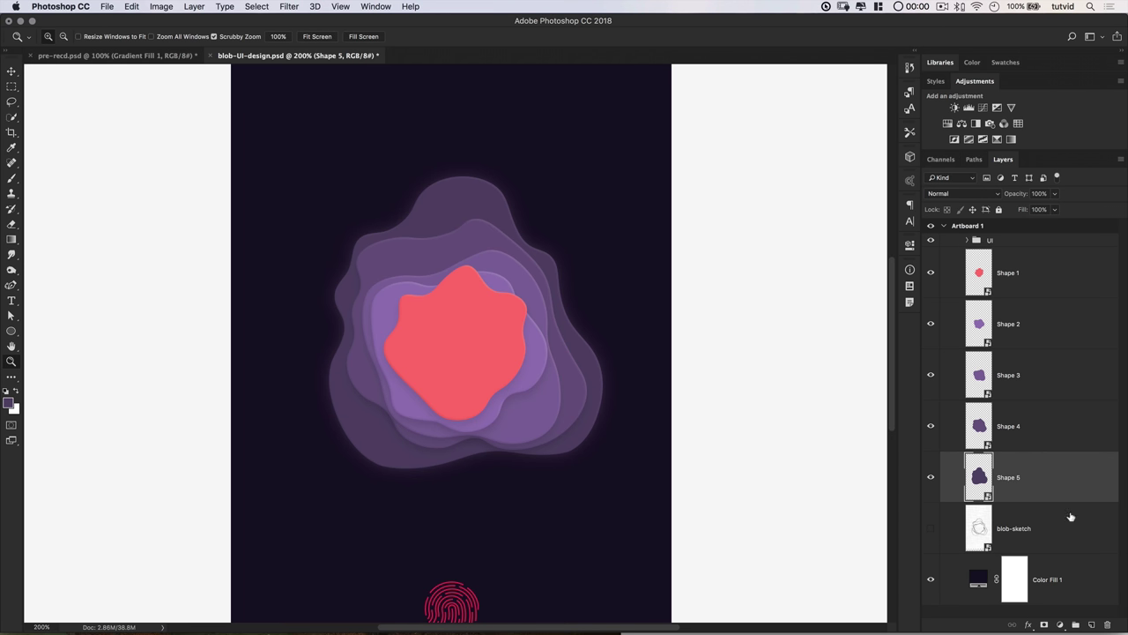
{"action": "left_click", "coordinate": [288, 6]}
{"action": "mouse_move", "coordinate": [357, 146]}
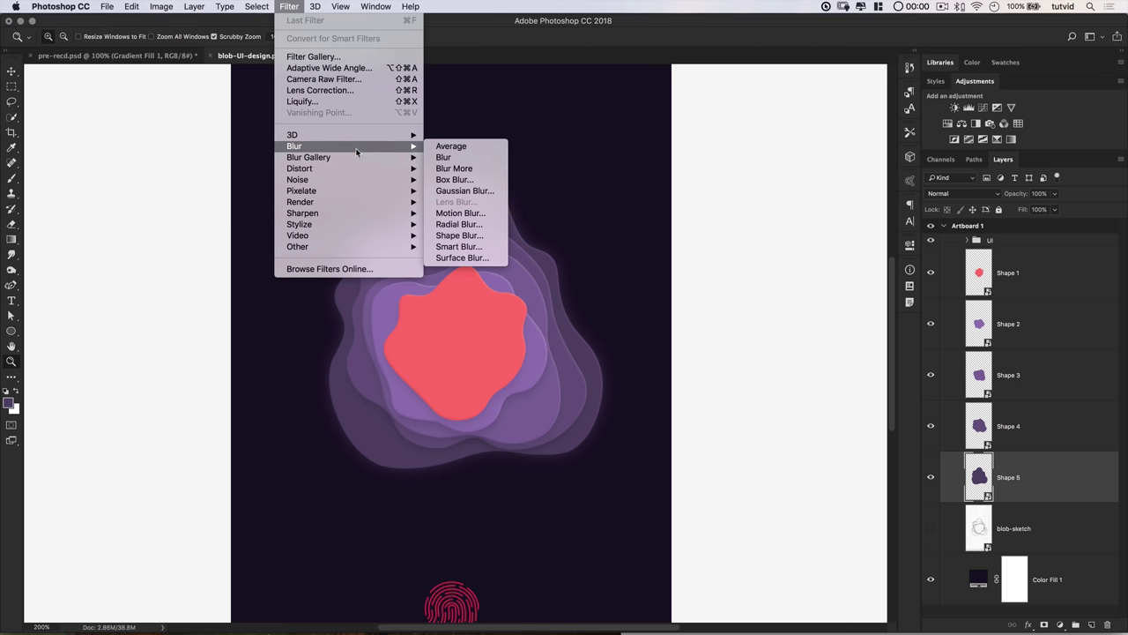
{"action": "left_click", "coordinate": [465, 191]}
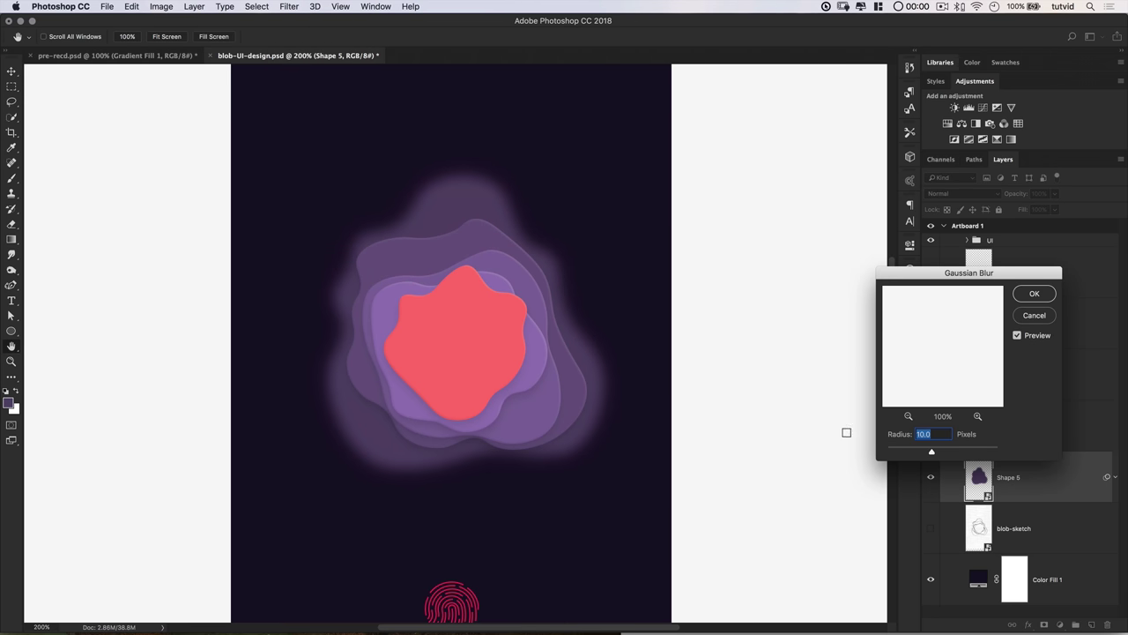
{"action": "type", "text": "6"}
{"action": "left_click", "coordinate": [1035, 293]}
Apply a Gaussian Blur with a radius of 1.5 pixels to Shape 4
{"action": "left_click", "coordinate": [1040, 428]}
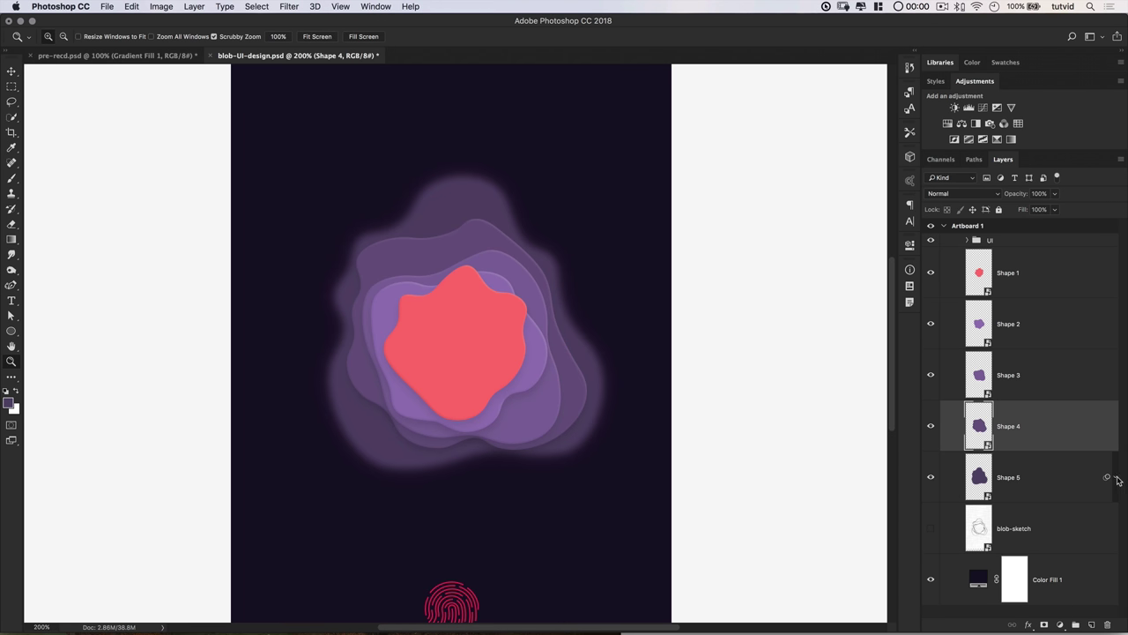
{"action": "left_click", "coordinate": [261, 6]}
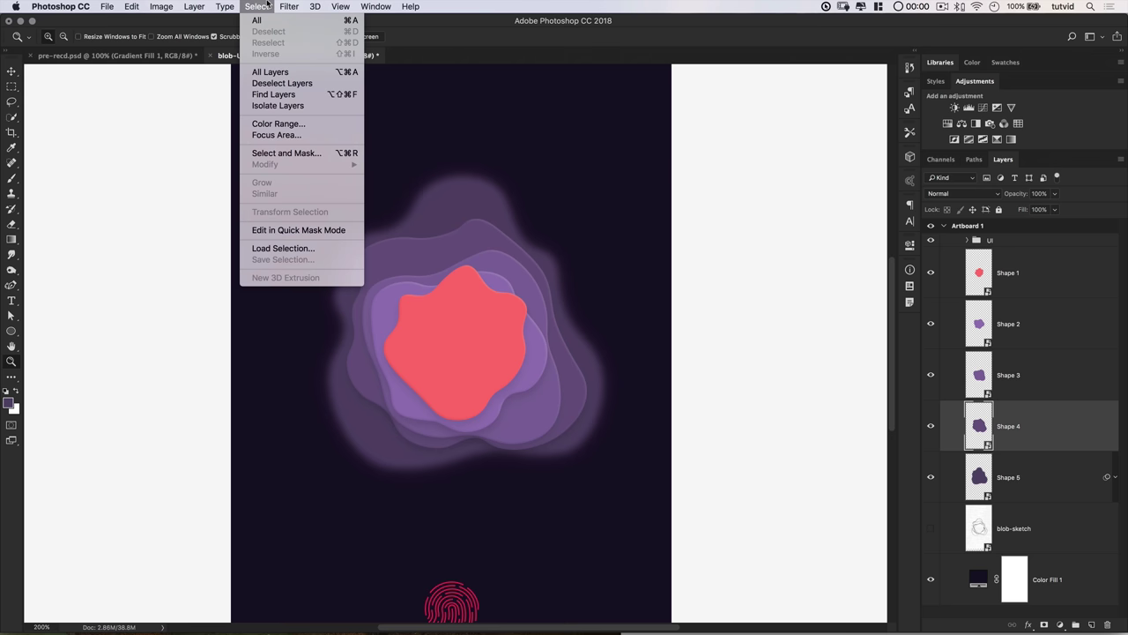
{"action": "mouse_move", "coordinate": [283, 7]}
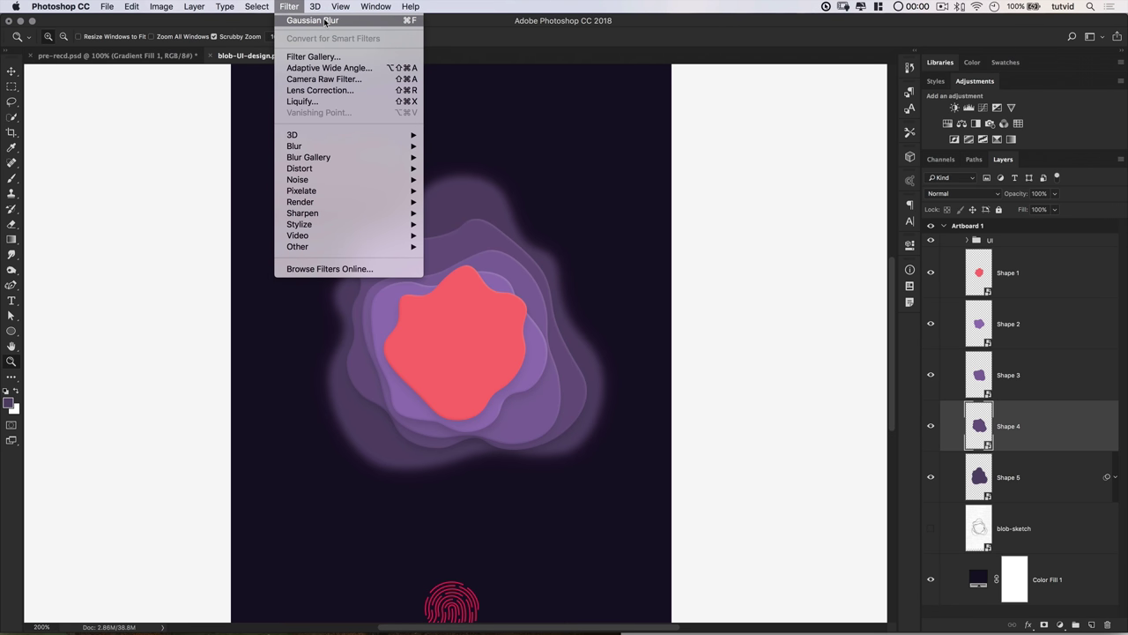
{"action": "key", "text": "alt"}
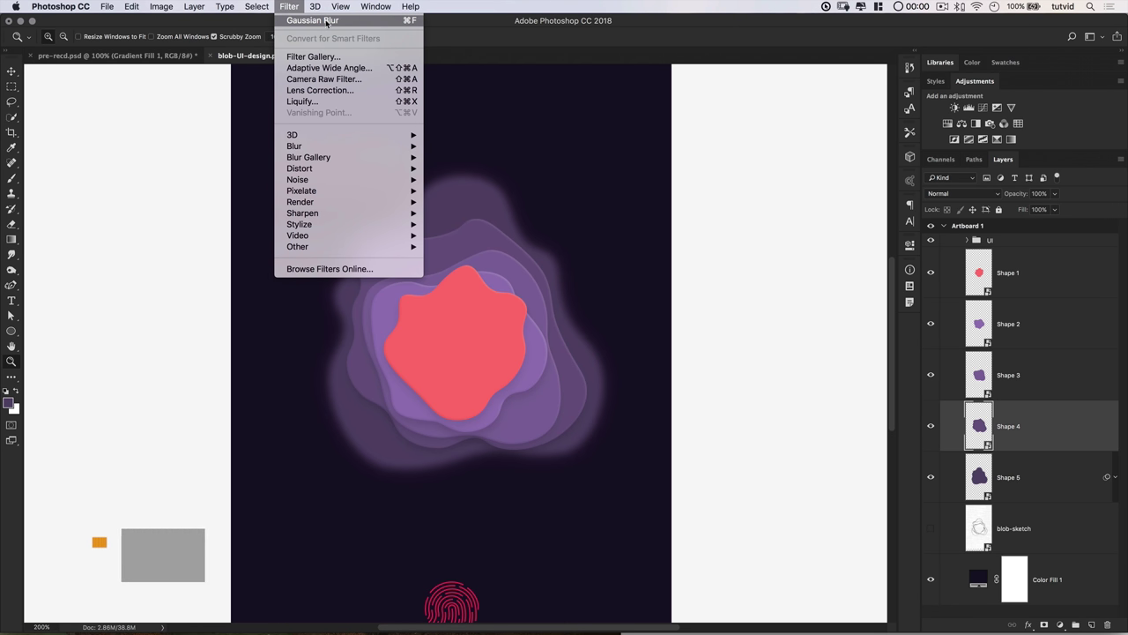
{"action": "left_click", "coordinate": [318, 20]}
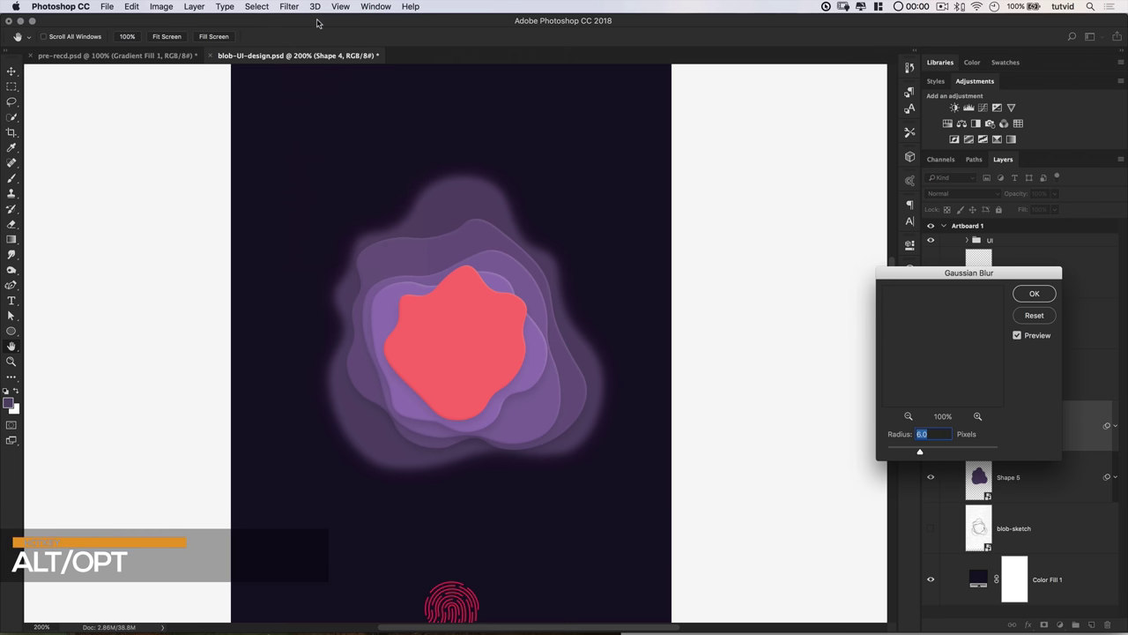
{"action": "left_click_drag", "start_coordinate": [987, 275], "coordinate": [703, 171]}
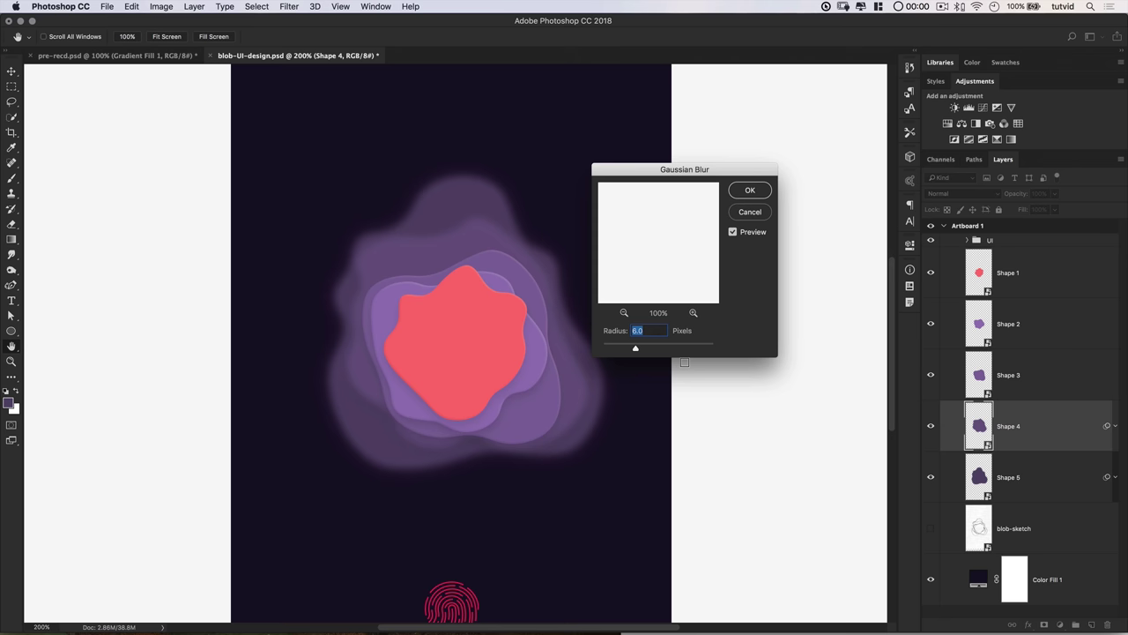
{"action": "type", "text": "1.5"}
{"action": "left_click", "coordinate": [750, 190]}
Apply a Gaussian Blur with a radius of 1 pixel to Shape 3
{"action": "left_click", "coordinate": [1012, 368]}
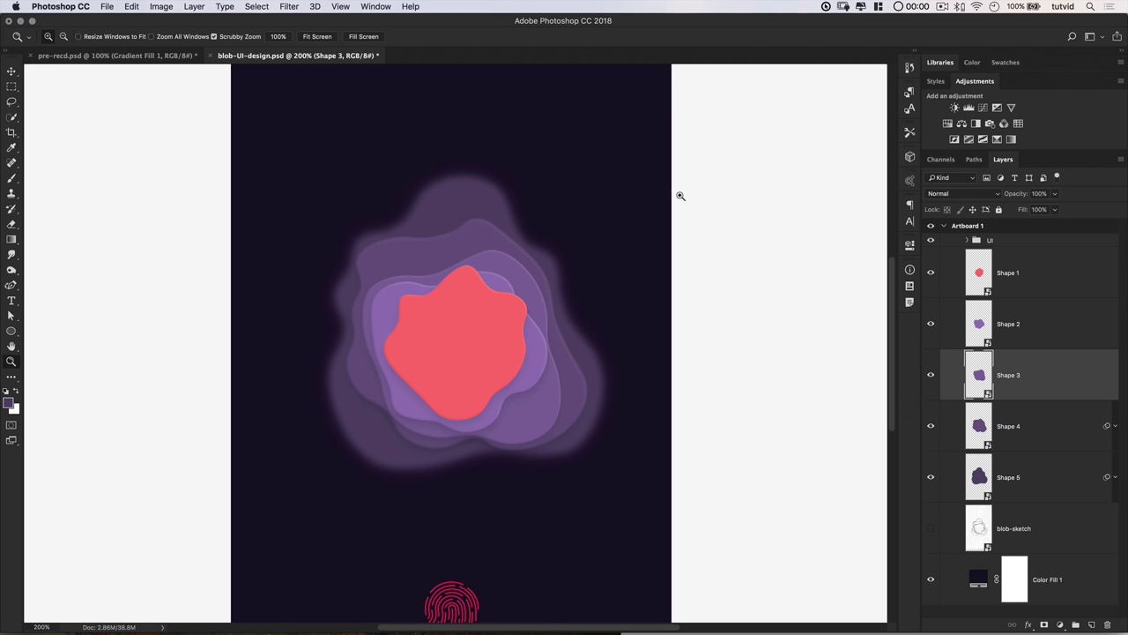
{"action": "left_click", "coordinate": [291, 6]}
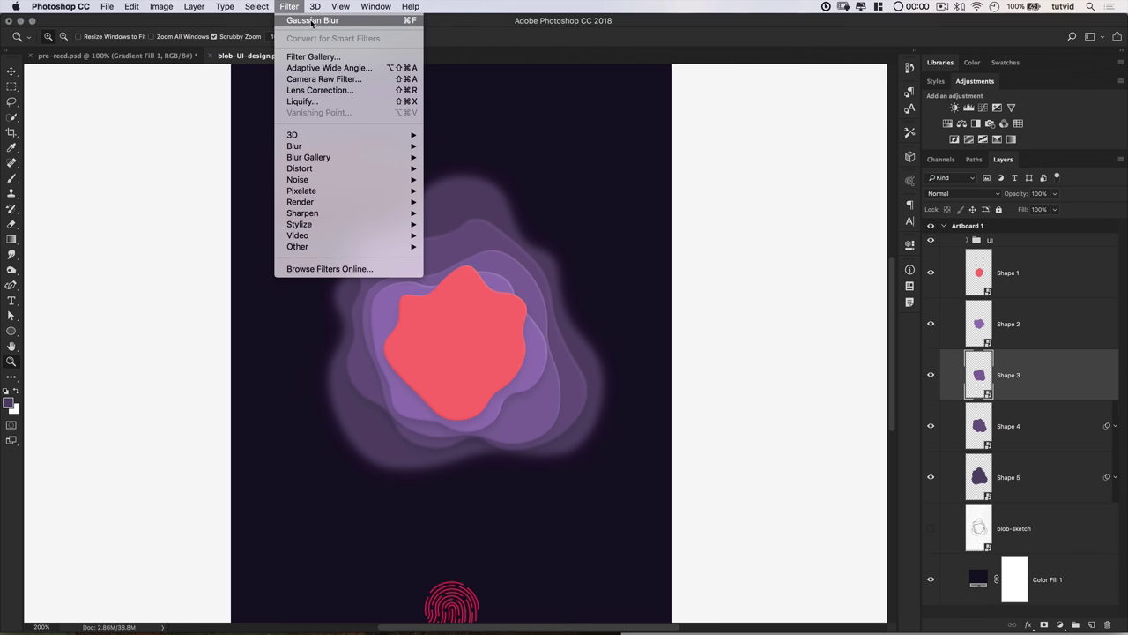
{"action": "left_click", "coordinate": [311, 21]}
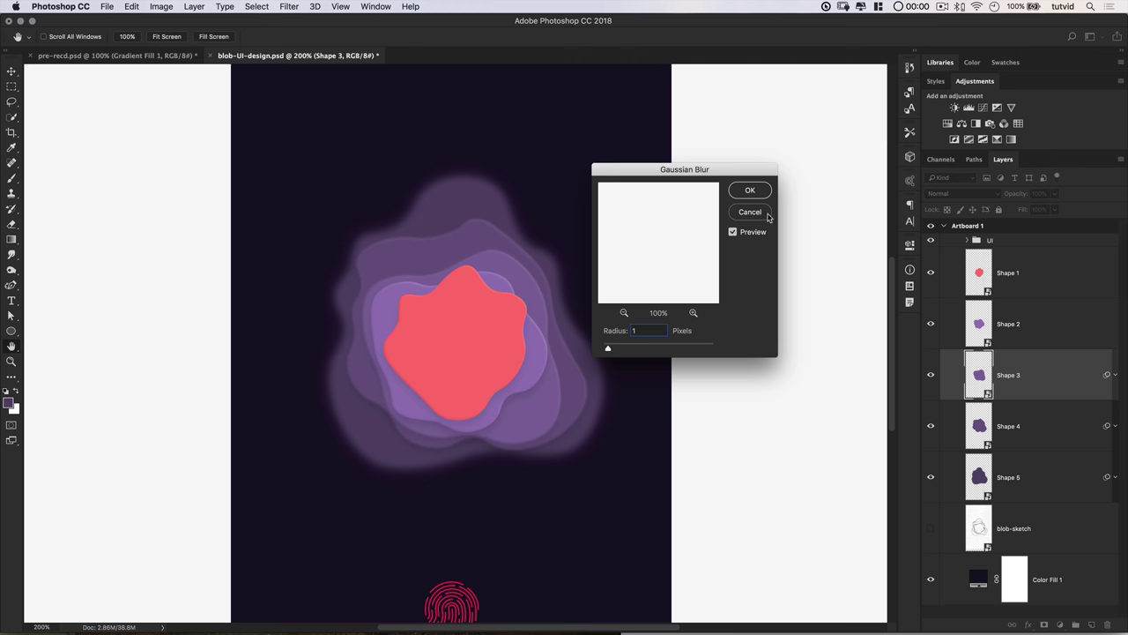
{"action": "left_click", "coordinate": [750, 191]}
Apply a Gaussian Blur to Shape 2 with a radius smaller than the one used on Shape 3
{"action": "left_click", "coordinate": [1048, 331]}
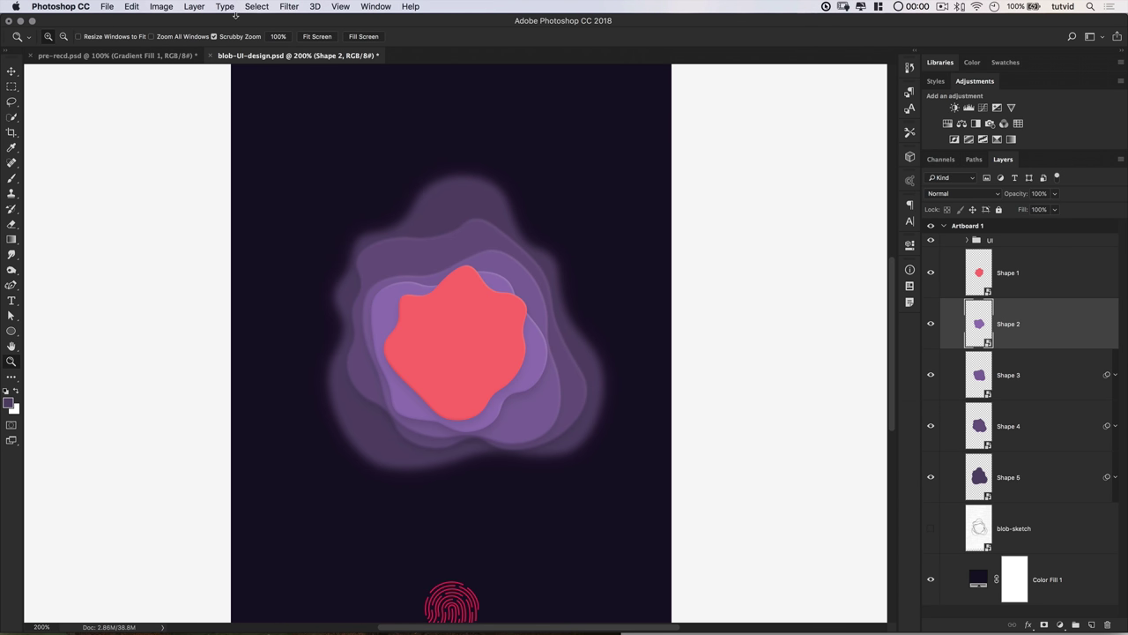
{"action": "left_click", "coordinate": [289, 6]}
{"action": "left_click", "coordinate": [327, 23]}
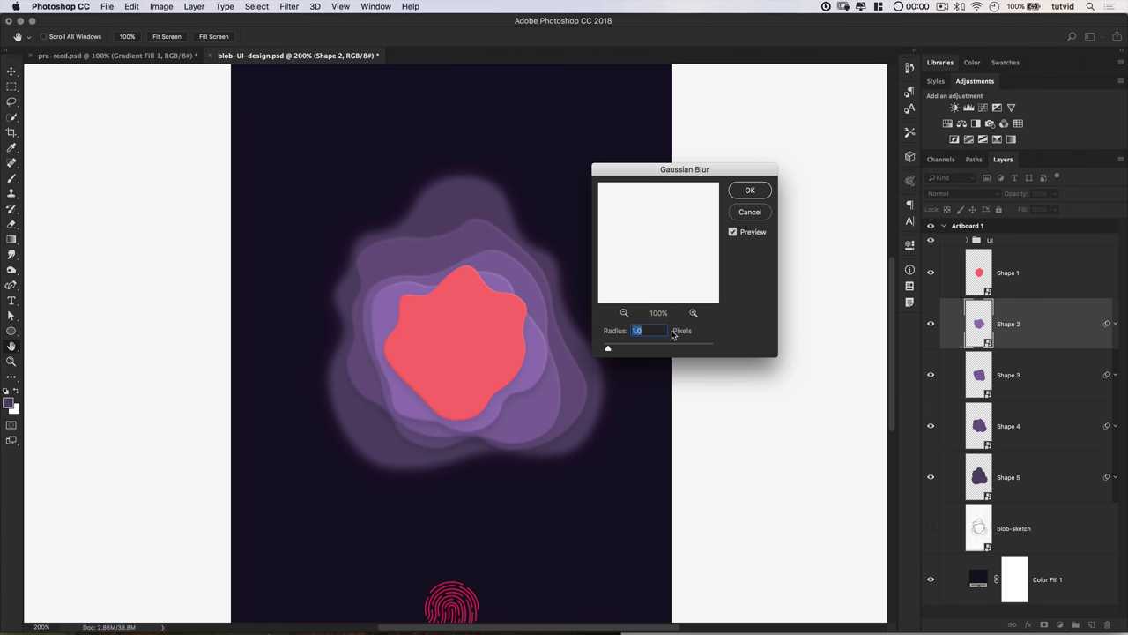
{"action": "type", "text": "0"}
{"action": "key", "text": "Up"}
{"action": "left_click", "coordinate": [750, 189]}
{"action": "key", "text": "z"}
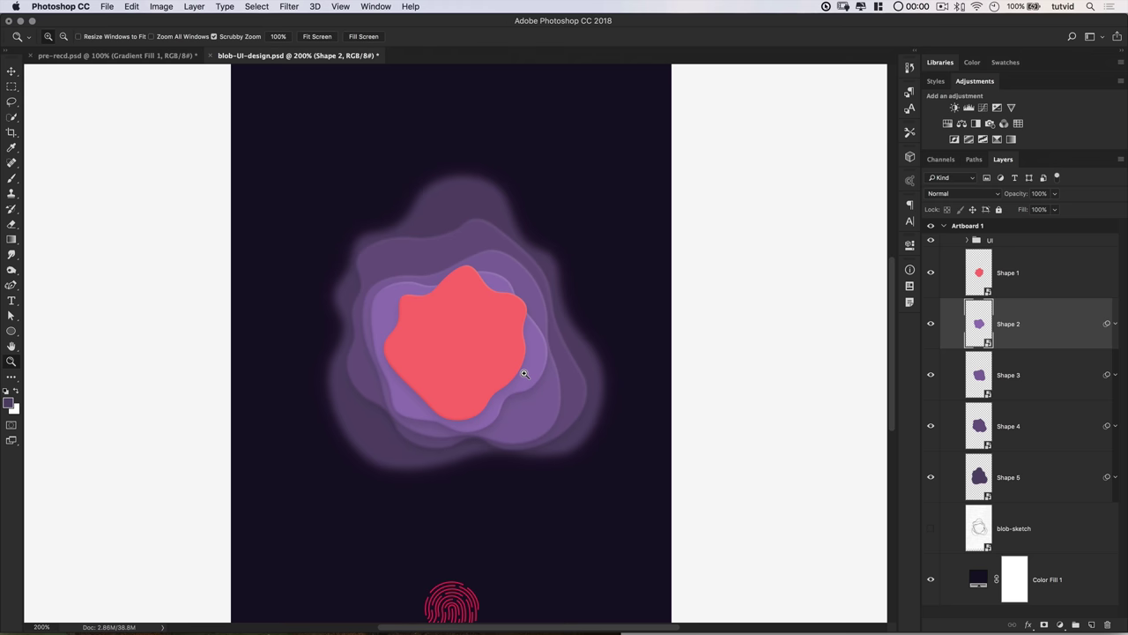
Create a 250 by 250 px circle as a shape layer with the Ellipse tool, starting from the coral blob's center
{"action": "left_click_drag", "start_coordinate": [12, 331], "coordinate": [57, 352]}
{"action": "left_click", "coordinate": [62, 36]}
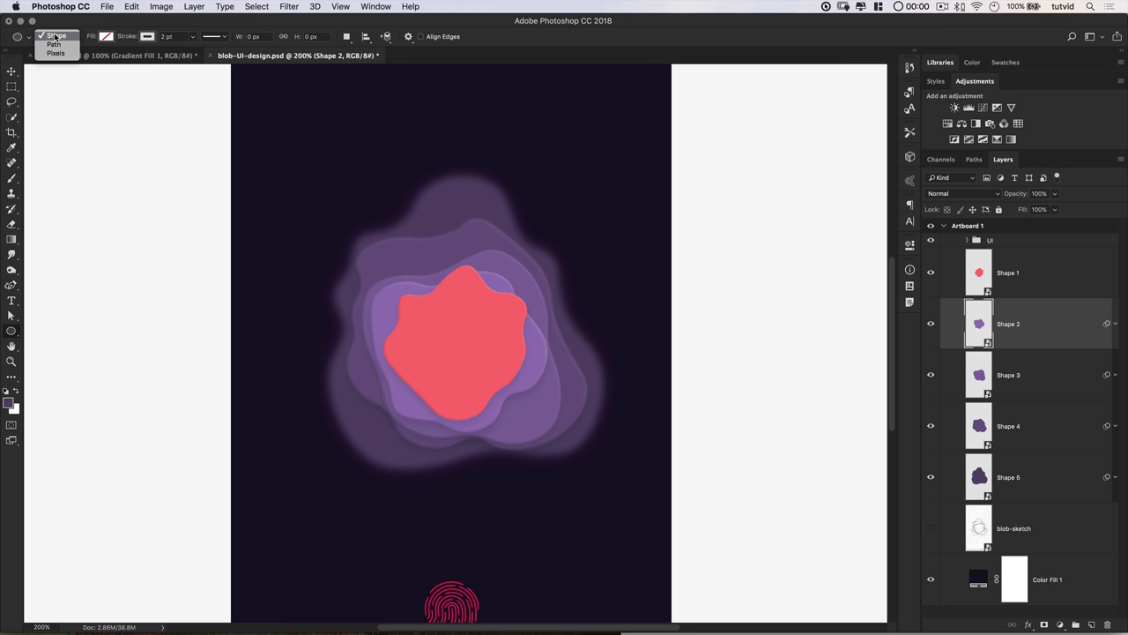
{"action": "left_click", "coordinate": [56, 37]}
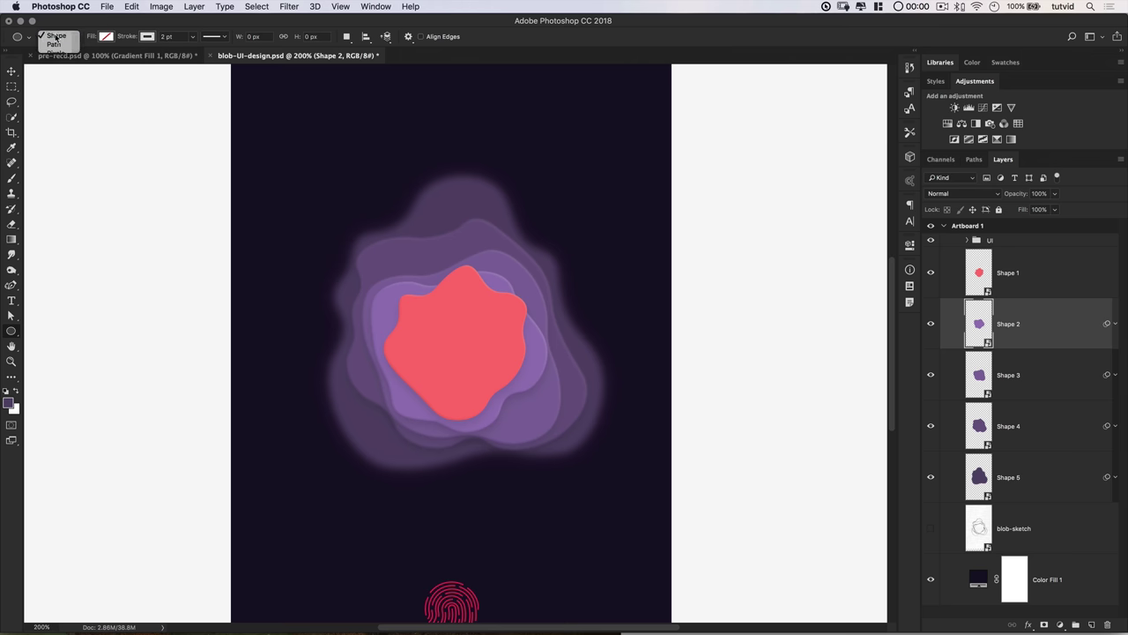
{"action": "left_click", "coordinate": [454, 336]}
{"action": "type", "text": "250"}
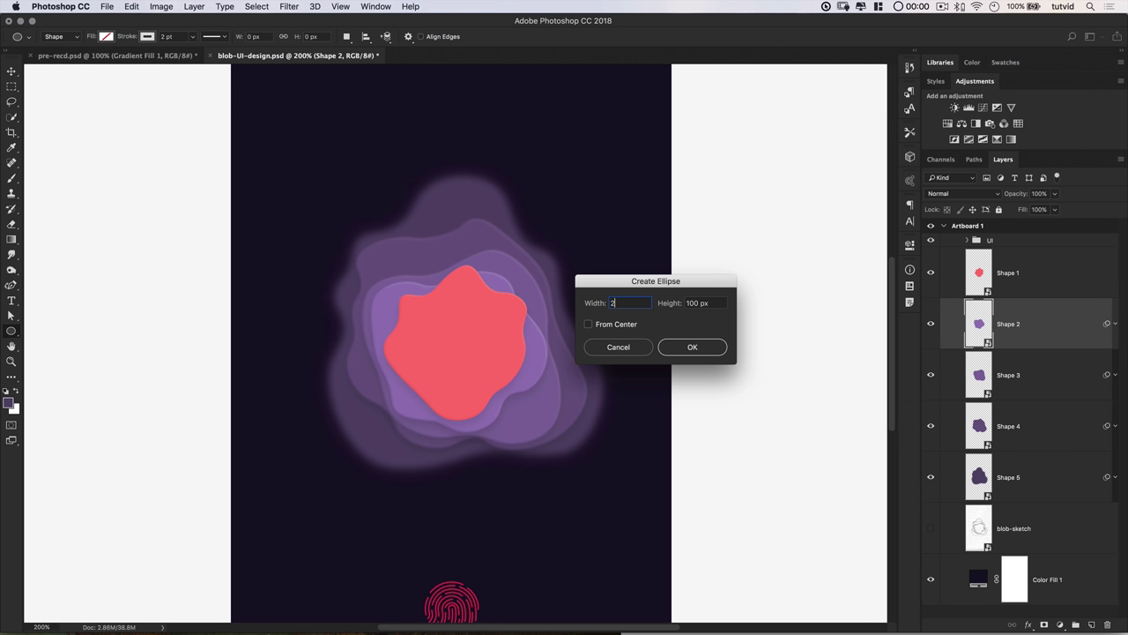
{"action": "key", "text": "Tab"}
{"action": "type", "text": "250"}
{"action": "left_click", "coordinate": [692, 347]}
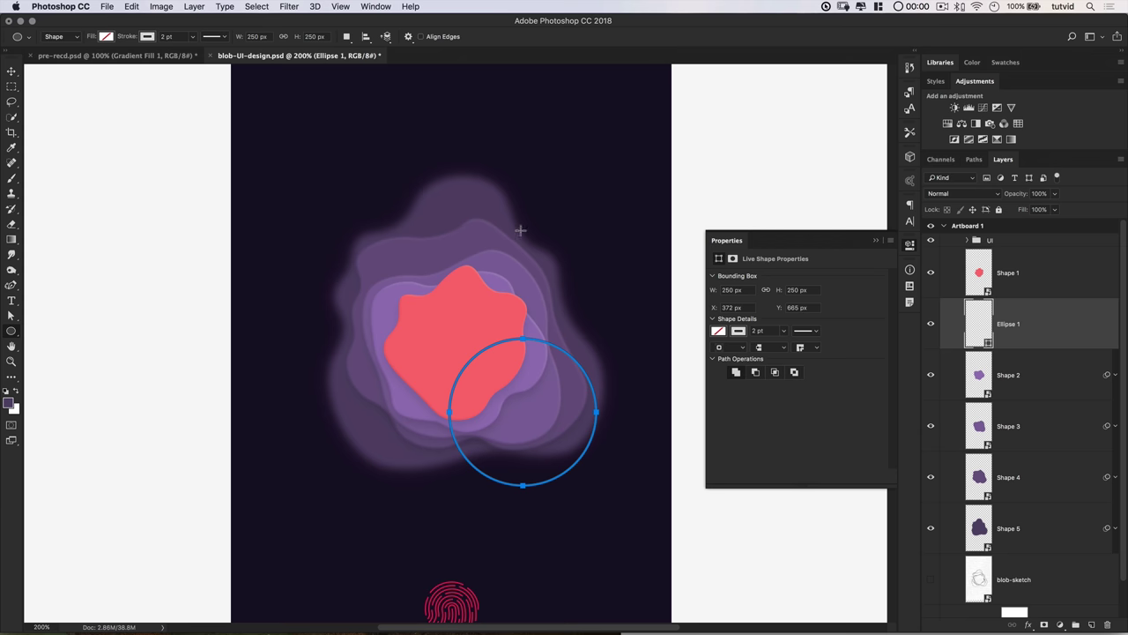
Set the circle's fill to the solid colour #8f6688
{"action": "left_click", "coordinate": [105, 37]}
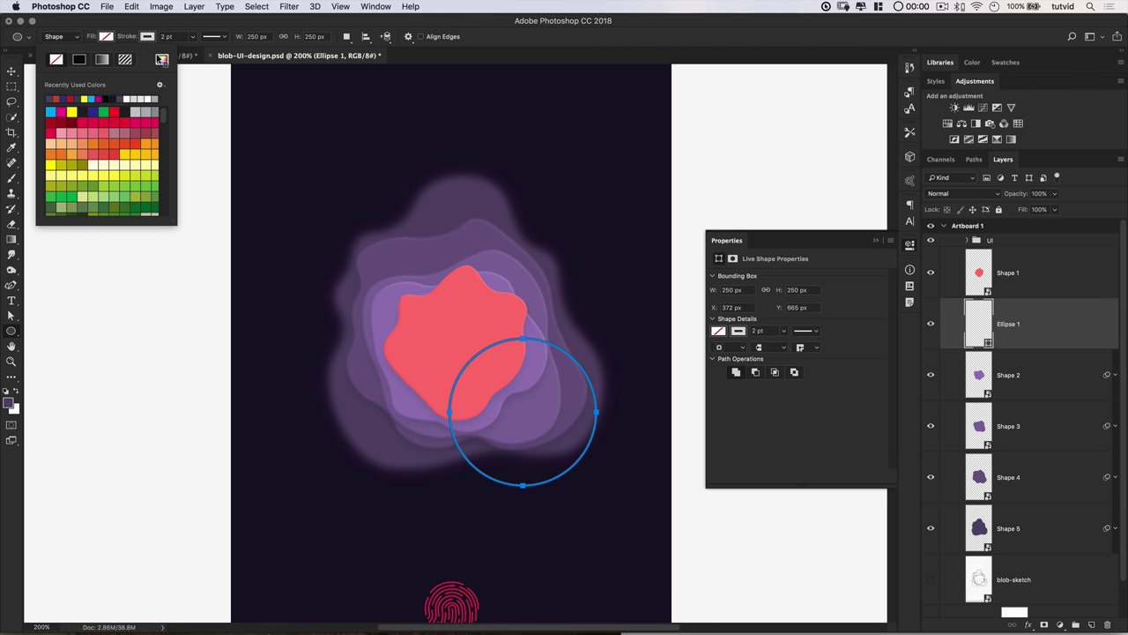
{"action": "left_click", "coordinate": [161, 59]}
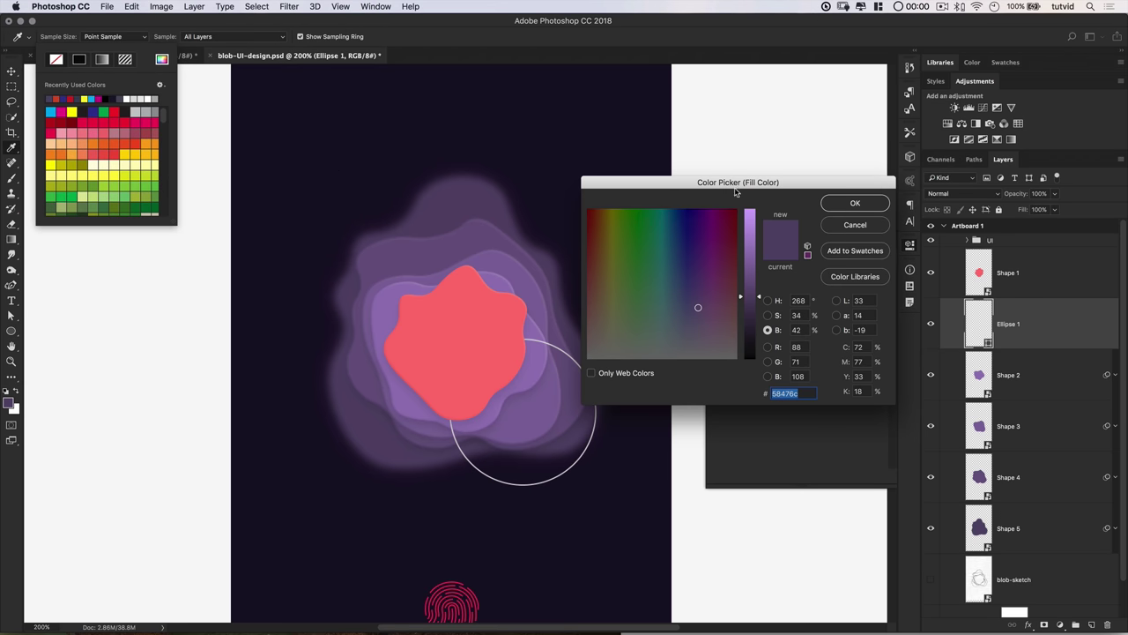
{"action": "left_click_drag", "start_coordinate": [738, 183], "coordinate": [659, 167]}
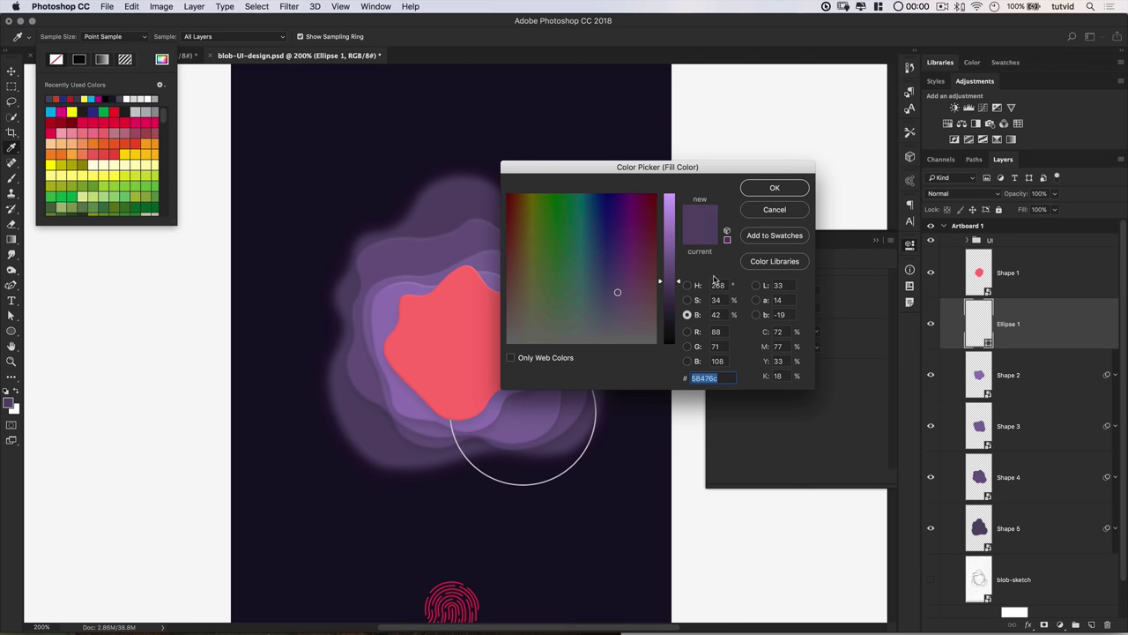
{"action": "type", "text": "8f6688"}
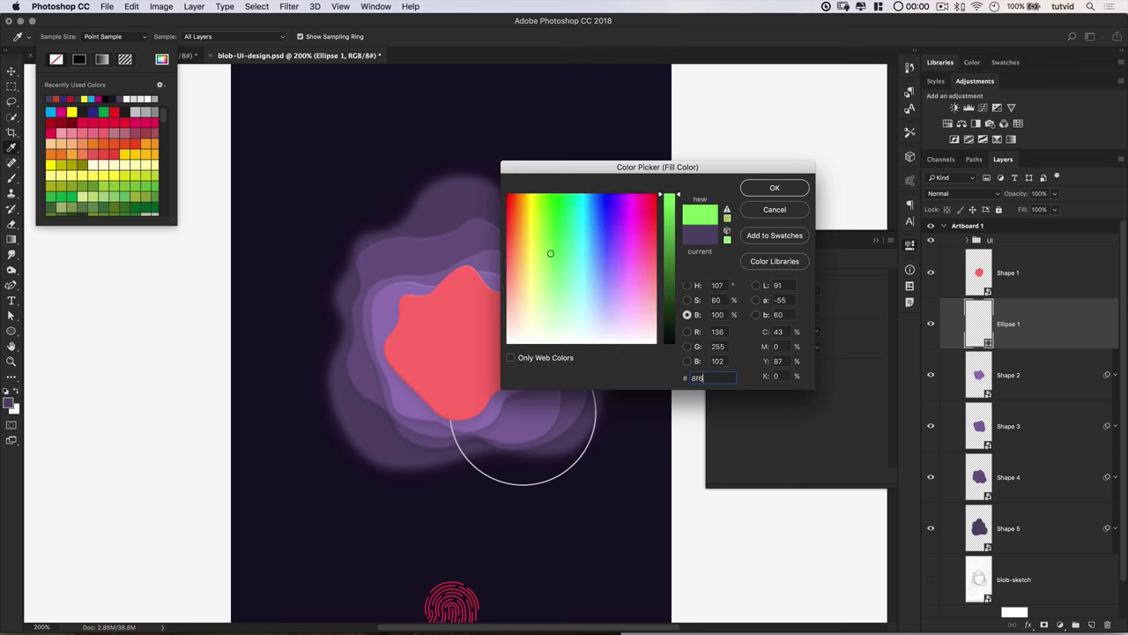
{"action": "left_click", "coordinate": [774, 188]}
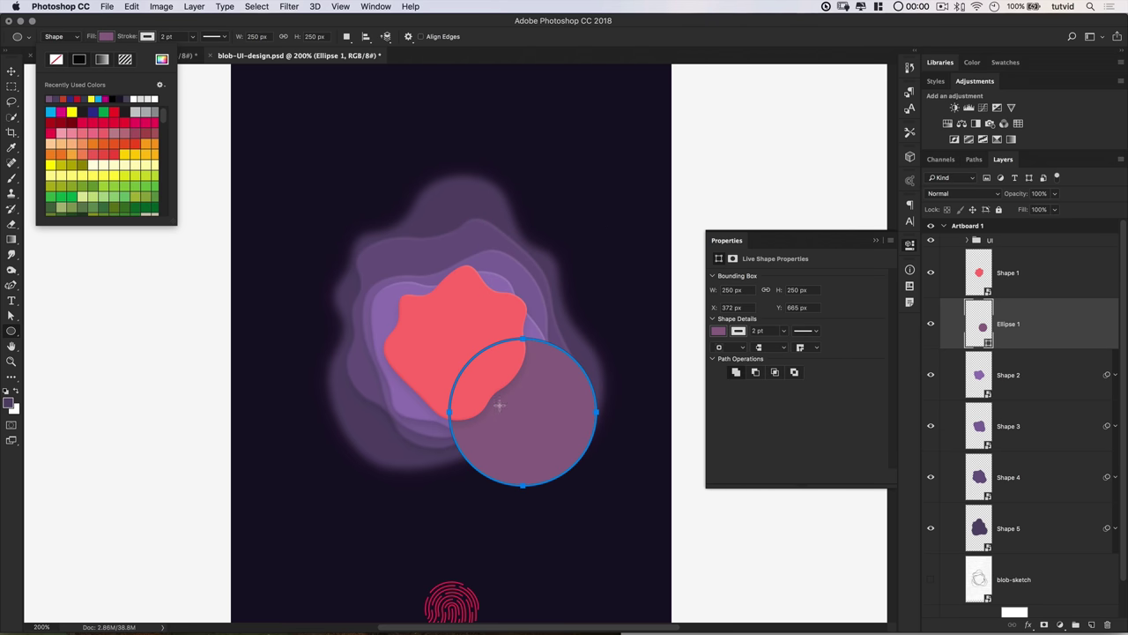
Give the circle a 3 pt stroke in the colour #5c6173
{"action": "left_click", "coordinate": [146, 38]}
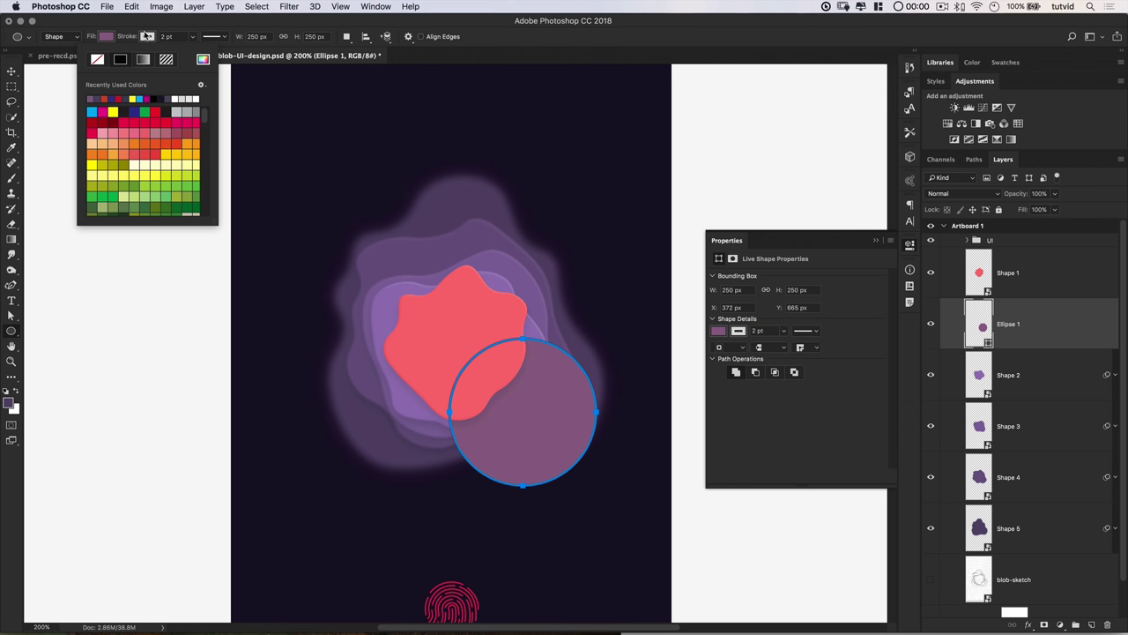
{"action": "left_click", "coordinate": [202, 59]}
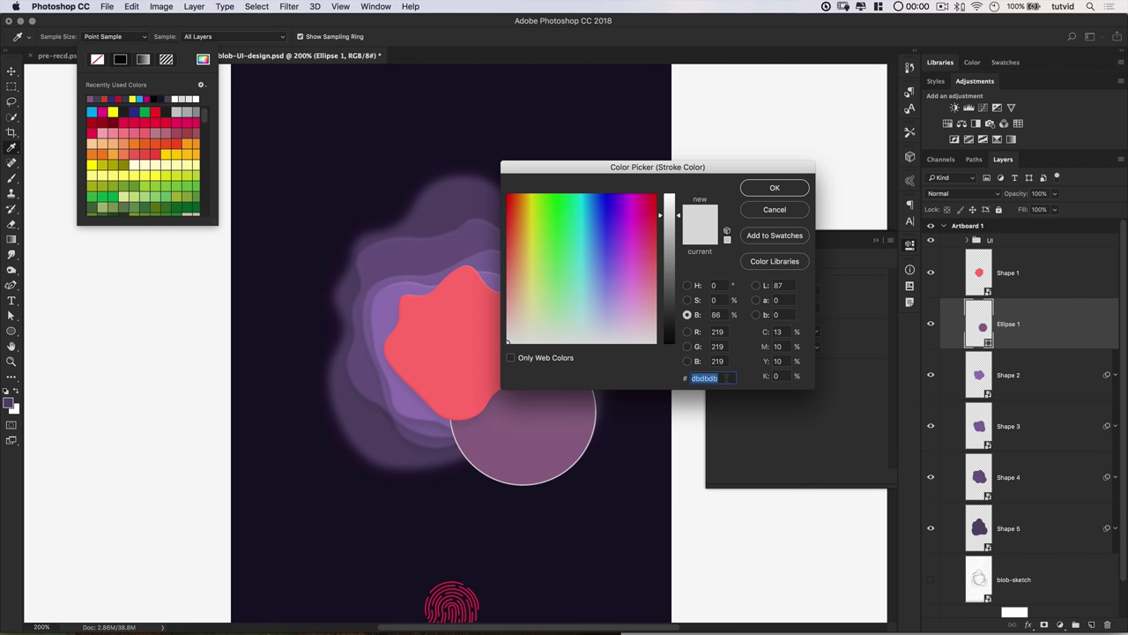
{"action": "type", "text": "5c"}
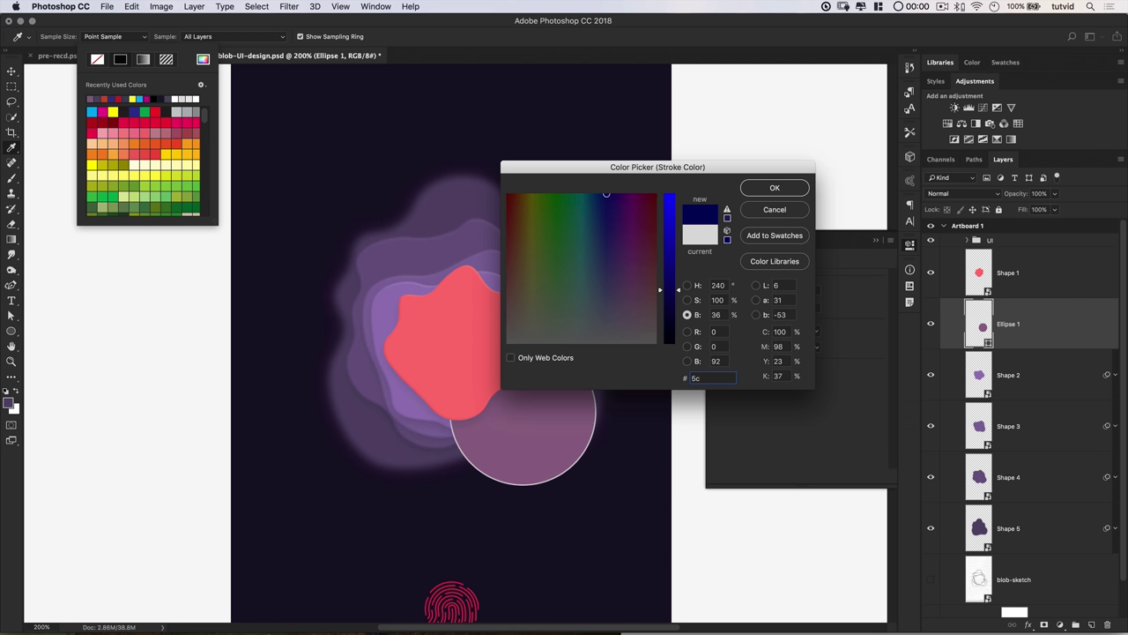
{"action": "type", "text": "6173"}
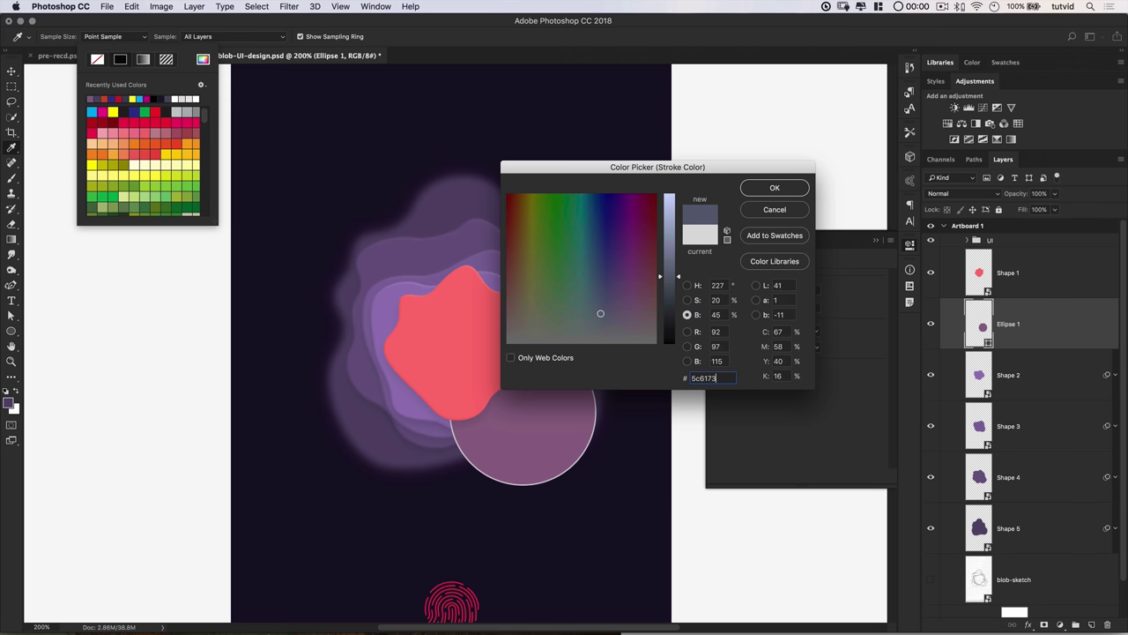
{"action": "left_click", "coordinate": [762, 193]}
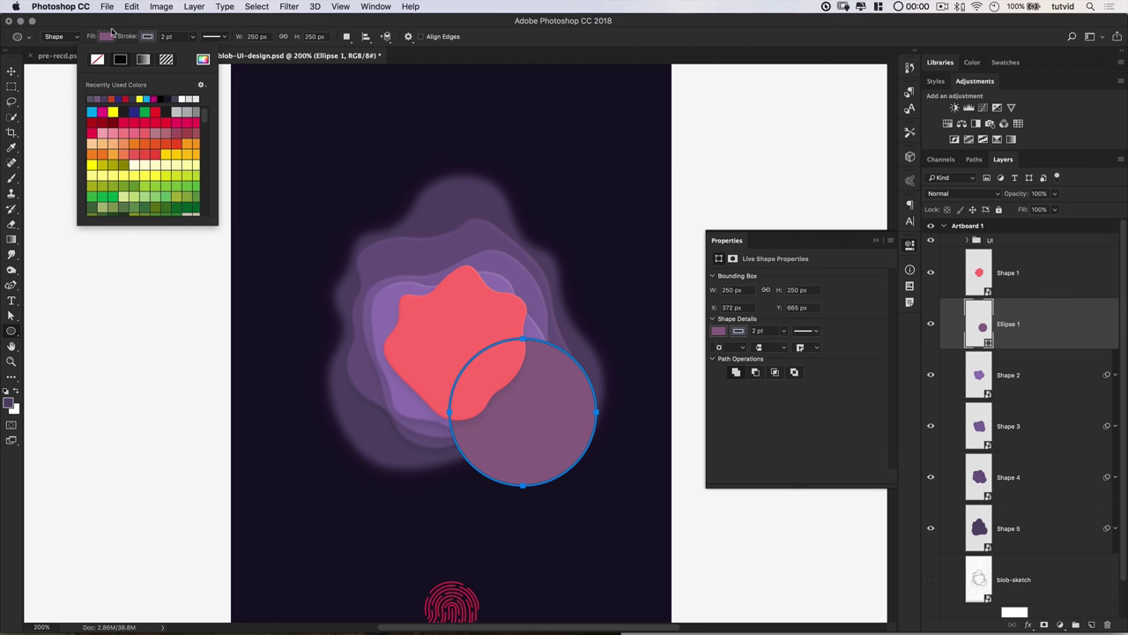
{"action": "left_click", "coordinate": [168, 36]}
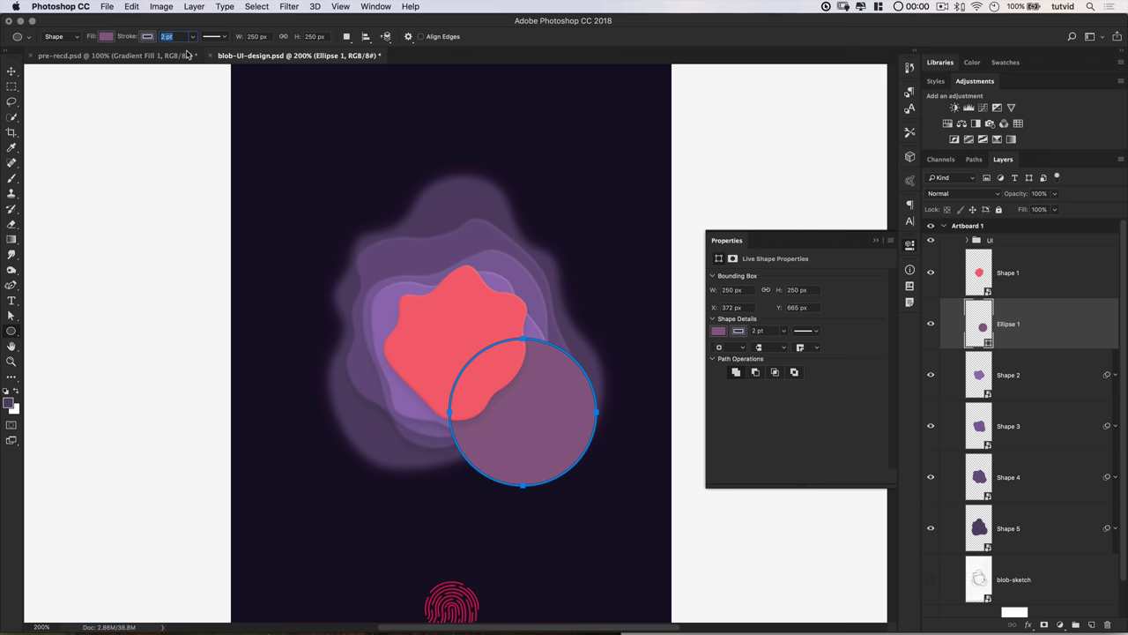
{"action": "type", "text": "3"}
{"action": "key", "text": "Tab"}
Place the Ellipse 1 layer above Shape 1 and move the circle over the coral blob
{"action": "left_click_drag", "start_coordinate": [1022, 326], "coordinate": [1020, 268]}
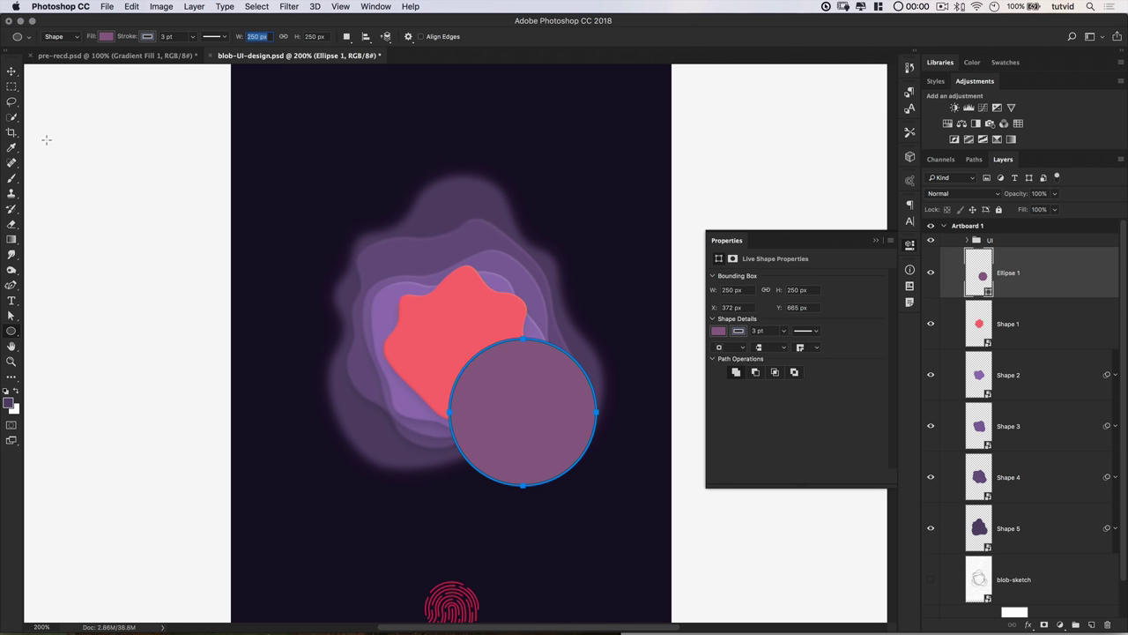
{"action": "left_click", "coordinate": [11, 70]}
{"action": "left_click_drag", "start_coordinate": [544, 390], "coordinate": [499, 328]}
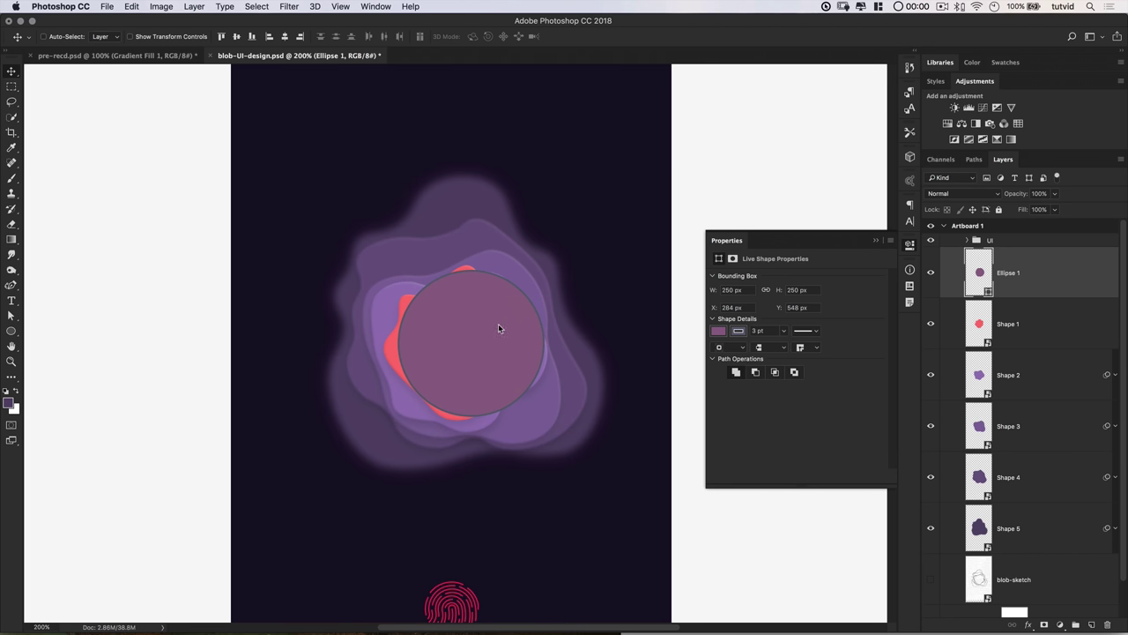
Try resizing the circle to 230 by 230 px and reposition it over the coral blob
{"action": "left_click", "coordinate": [731, 294]}
{"action": "type", "text": "230"}
{"action": "key", "text": "Tab"}
{"action": "mouse_move", "coordinate": [467, 329]}
{"action": "left_mouse_down"}
{"action": "mouse_move", "coordinate": [460, 348]}
{"action": "mouse_move", "coordinate": [469, 324]}
{"action": "mouse_move", "coordinate": [463, 336]}
{"action": "left_mouse_up"}
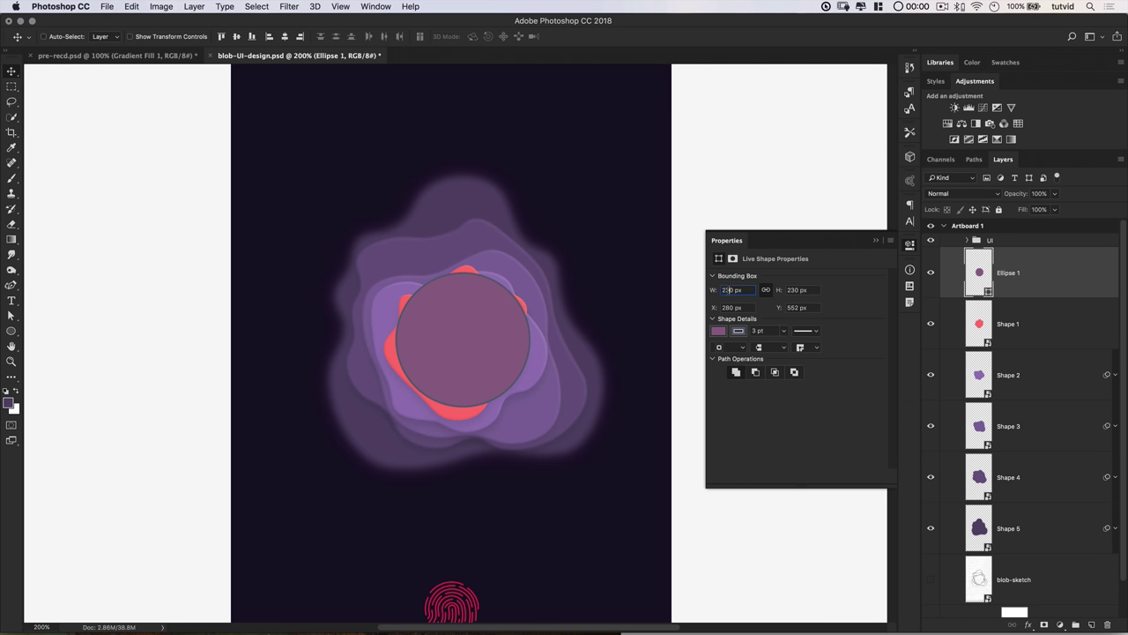
Try a 210 by 210 px size for the circle and nudge it toward the coral blob's center
{"action": "left_click", "coordinate": [730, 289]}
{"action": "type", "text": "210"}
{"action": "key", "text": "Tab"}
{"action": "left_click_drag", "start_coordinate": [457, 343], "coordinate": [481, 359]}
{"action": "key", "text": "Left"}
{"action": "key", "text": "Left"}
{"action": "key", "text": "Left"}
{"action": "key", "text": "Left"}
{"action": "key", "text": "Left"}
{"action": "key", "text": "Left"}
{"action": "key", "text": "Left"}
{"action": "key", "text": "Up"}
{"action": "key", "text": "Up"}
{"action": "key", "text": "Up"}
{"action": "key", "text": "Up"}
{"action": "key", "text": "Up"}
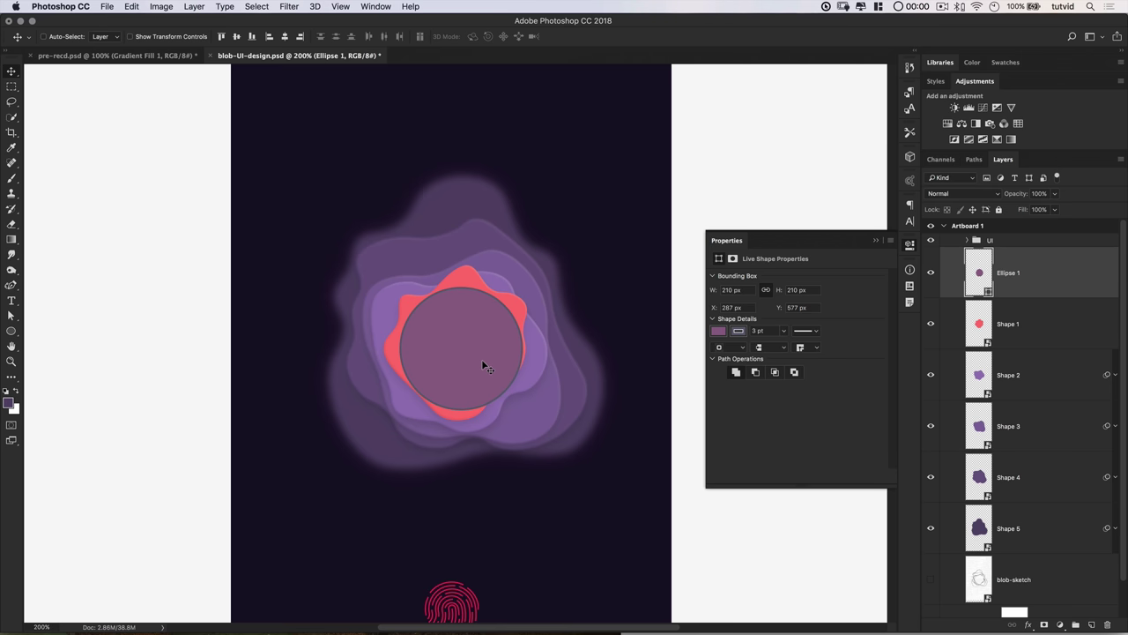
{"action": "key", "text": "Left"}
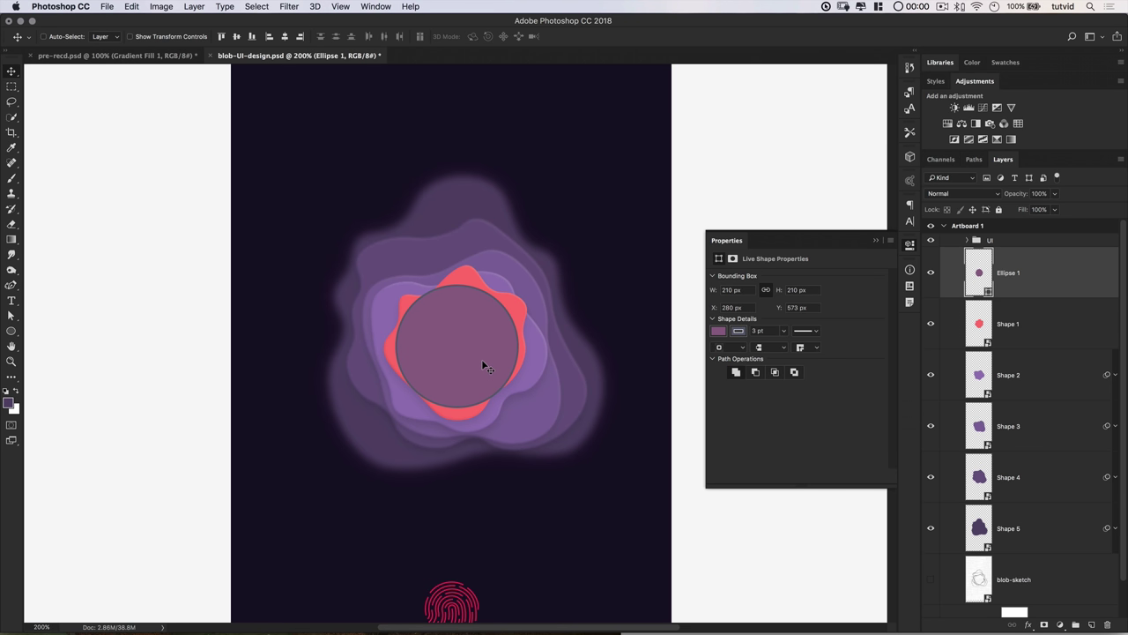
Resize the circle to 200 by 200 px and fine-tune its position so it is centered within the coral blob
{"action": "left_click", "coordinate": [728, 290]}
{"action": "type", "text": "200"}
{"action": "key", "text": "Tab"}
{"action": "left_click_drag", "start_coordinate": [454, 283], "coordinate": [462, 326]}
{"action": "key", "text": "Up"}
{"action": "key", "text": "Up"}
{"action": "key", "text": "Right"}
{"action": "key", "text": "Right"}
{"action": "key", "text": "Up"}
{"action": "key", "text": "Up"}
{"action": "key", "text": "Right"}
{"action": "key", "text": "Right"}
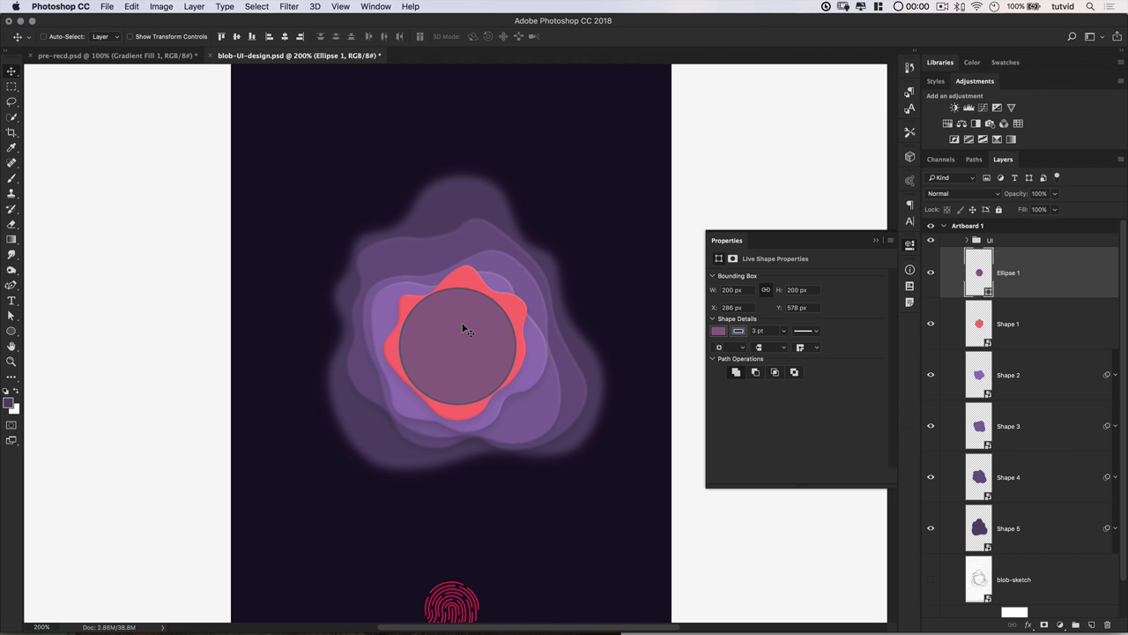
{"action": "key", "text": "Down"}
{"action": "left_click", "coordinate": [911, 246]}
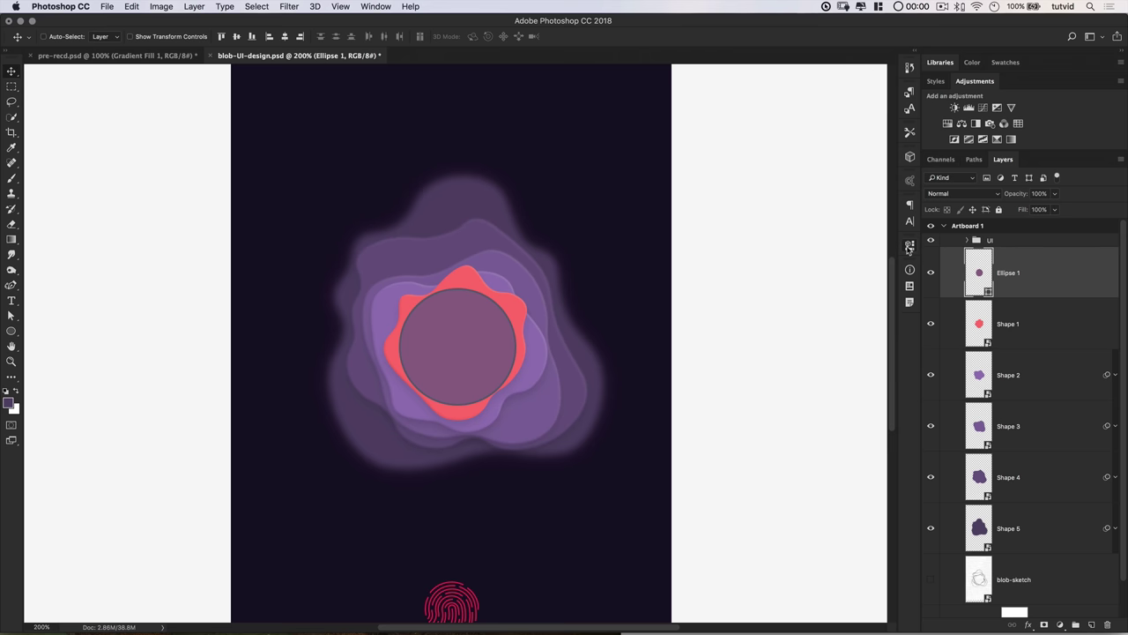
Add a Multiply drop shadow to the circle with 35% opacity, a 45° angle, 2 px distance and 4 px size
{"action": "left_click", "coordinate": [195, 6]}
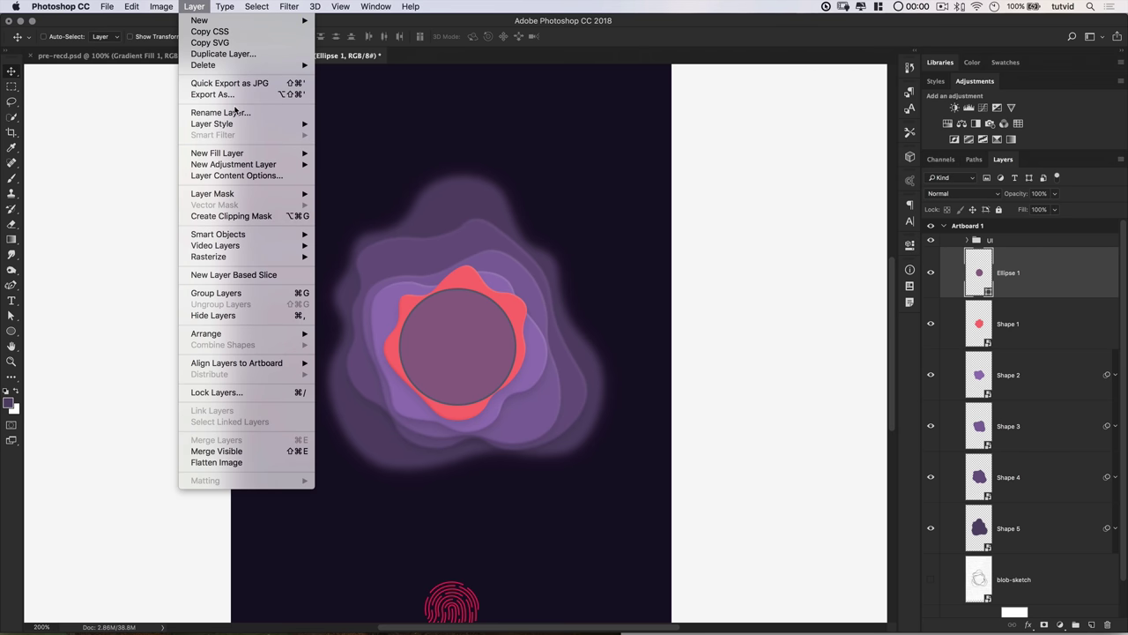
{"action": "mouse_move", "coordinate": [229, 126]}
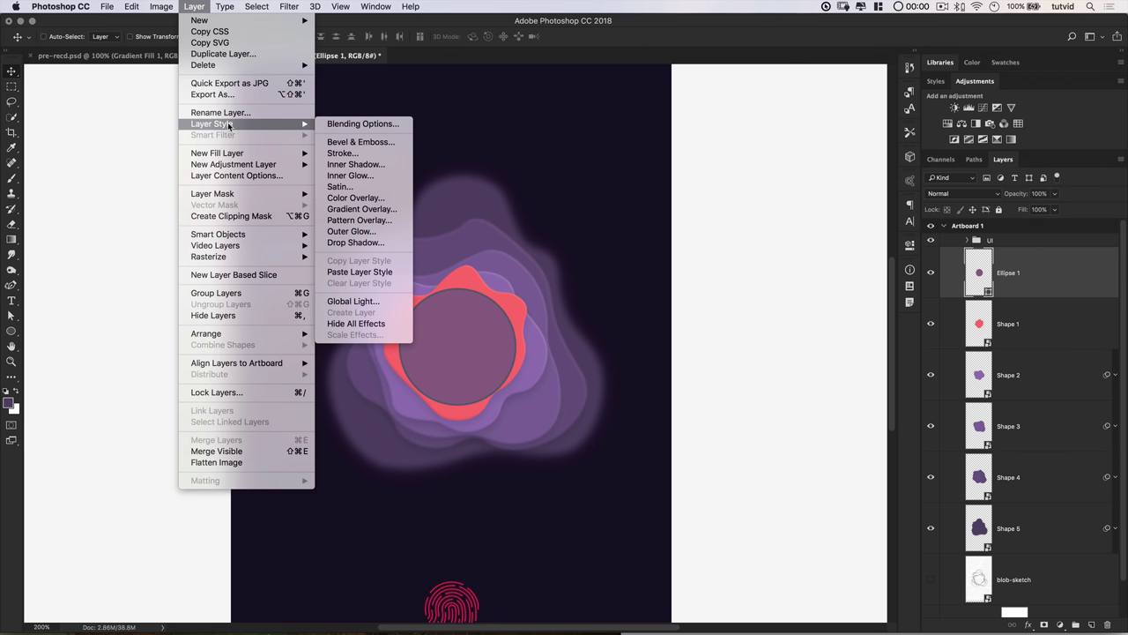
{"action": "left_click", "coordinate": [370, 242]}
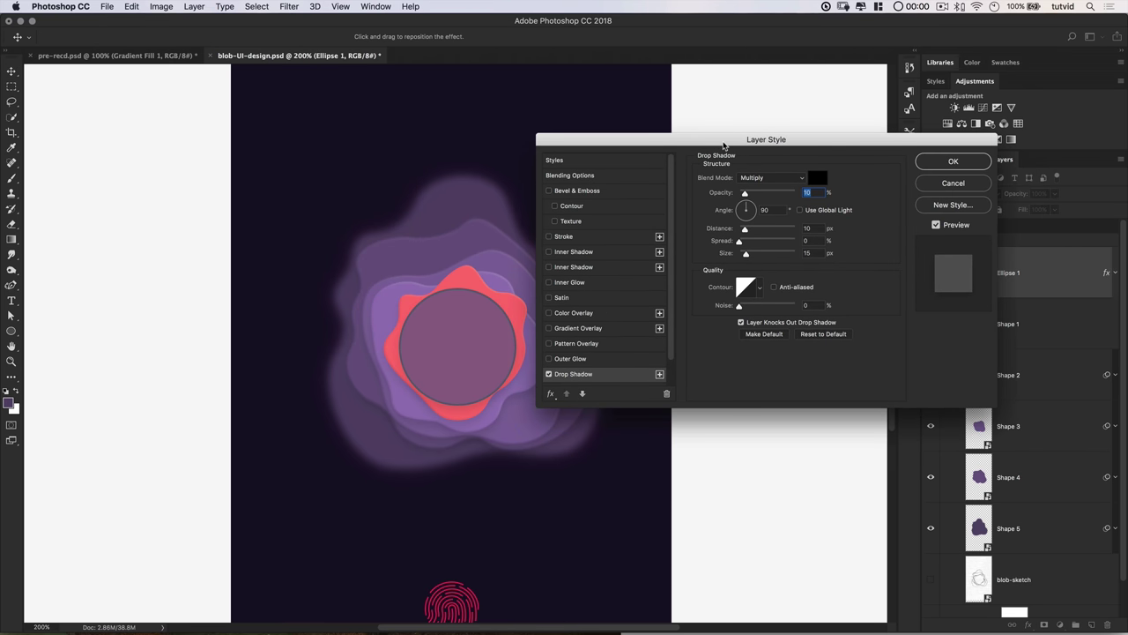
{"action": "type", "text": "35"}
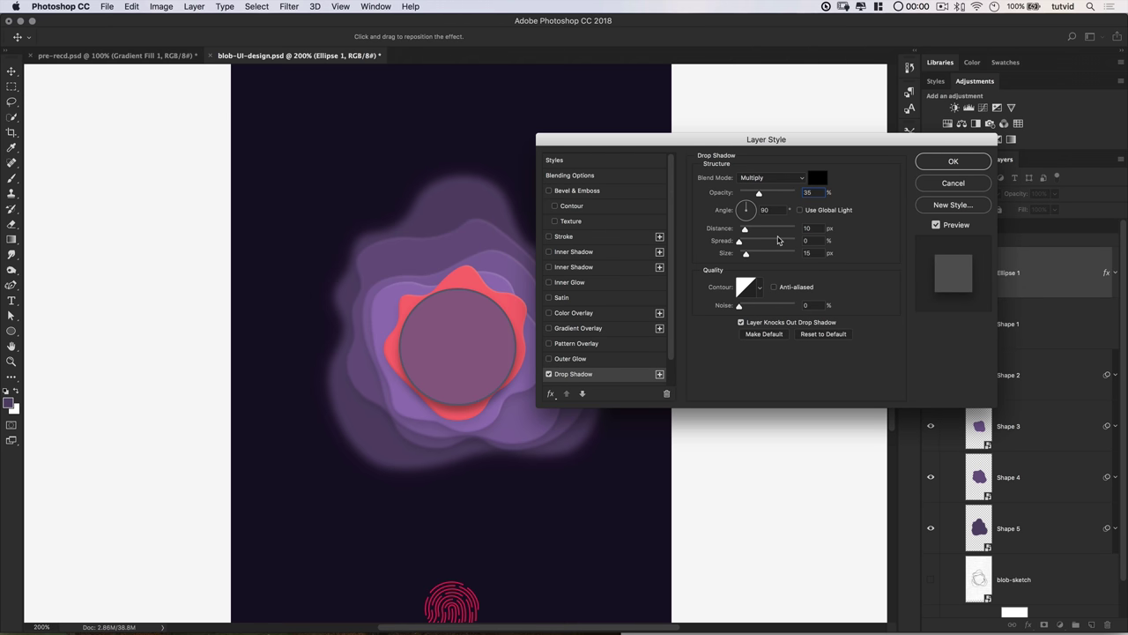
{"action": "key", "text": "Tab"}
{"action": "type", "text": "45"}
{"action": "key", "text": "Tab"}
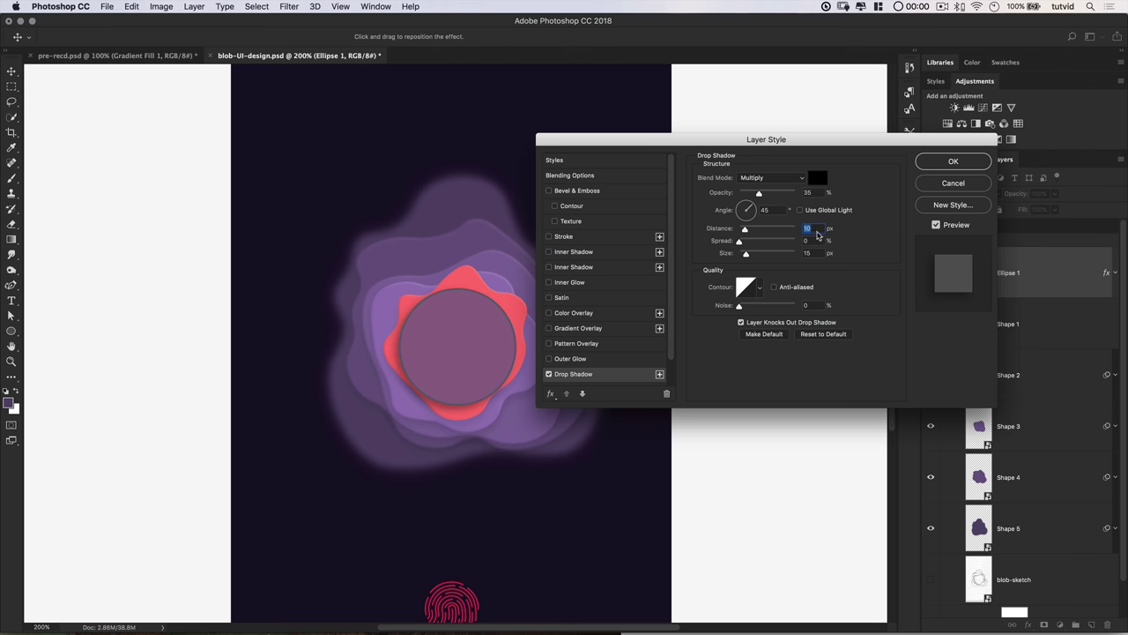
{"action": "type", "text": "2"}
{"action": "key", "text": "Tab"}
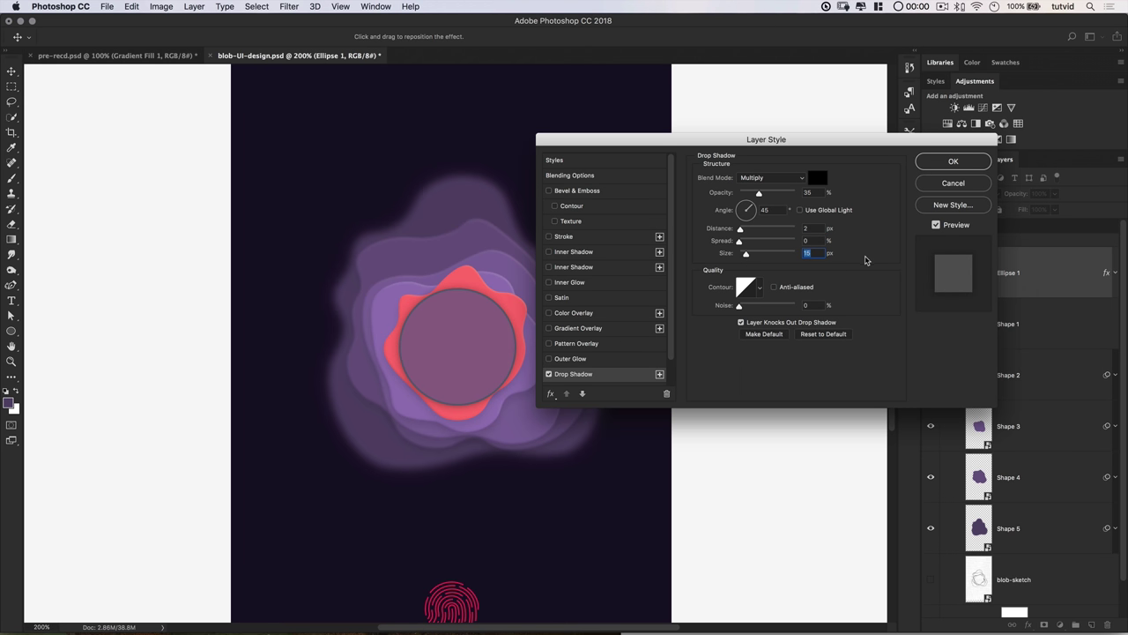
{"action": "type", "text": "4"}
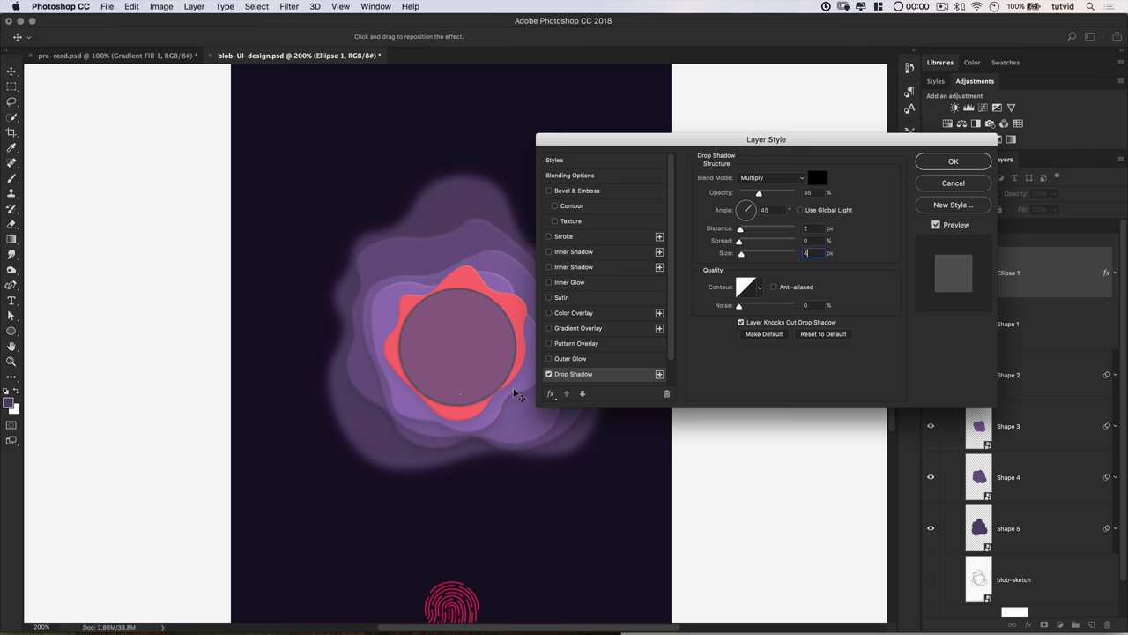
Delete the leftover white Overlay drop shadow instance from the circle's layer style
{"action": "scroll", "coordinate": [631, 356], "scroll_direction": "down", "scroll_amount": 2}
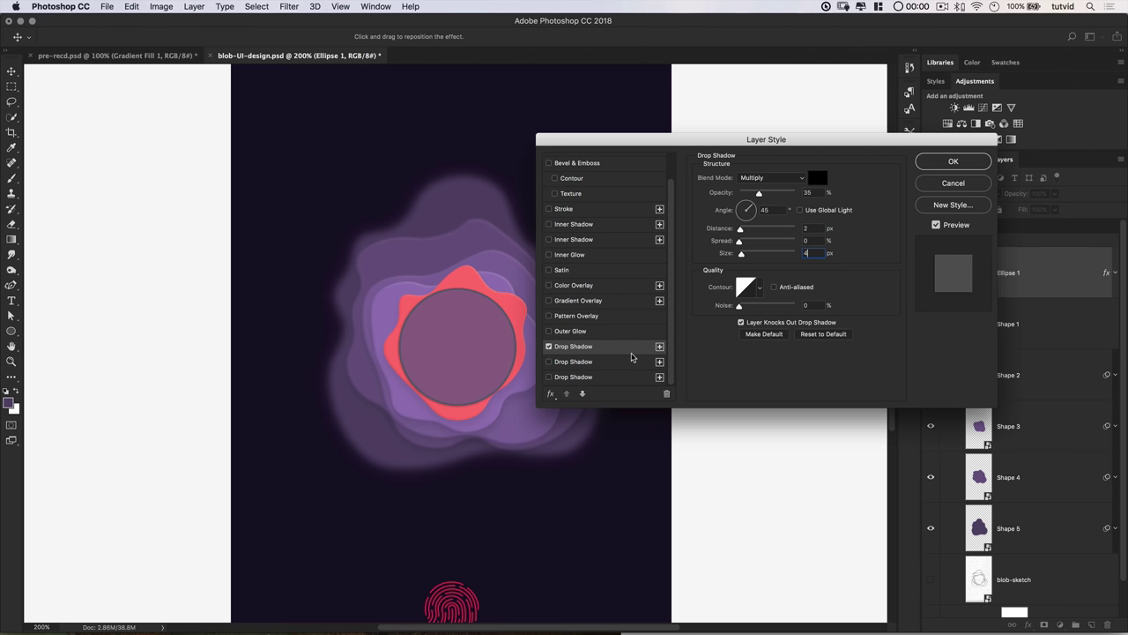
{"action": "left_click", "coordinate": [554, 362]}
{"action": "left_click", "coordinate": [590, 363]}
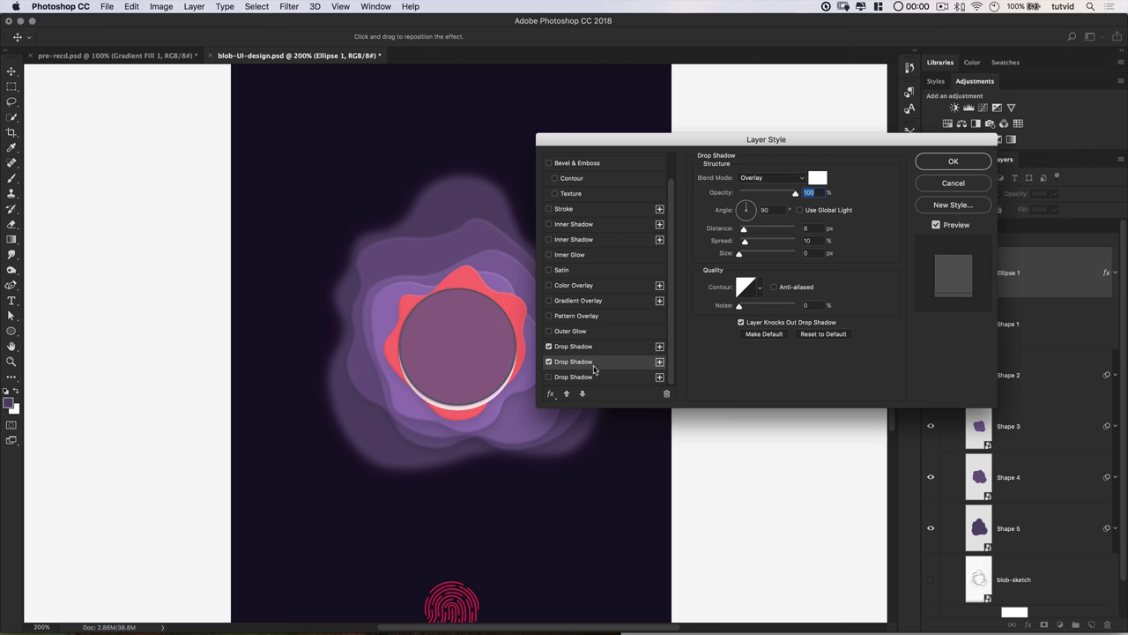
{"action": "left_click", "coordinate": [667, 395]}
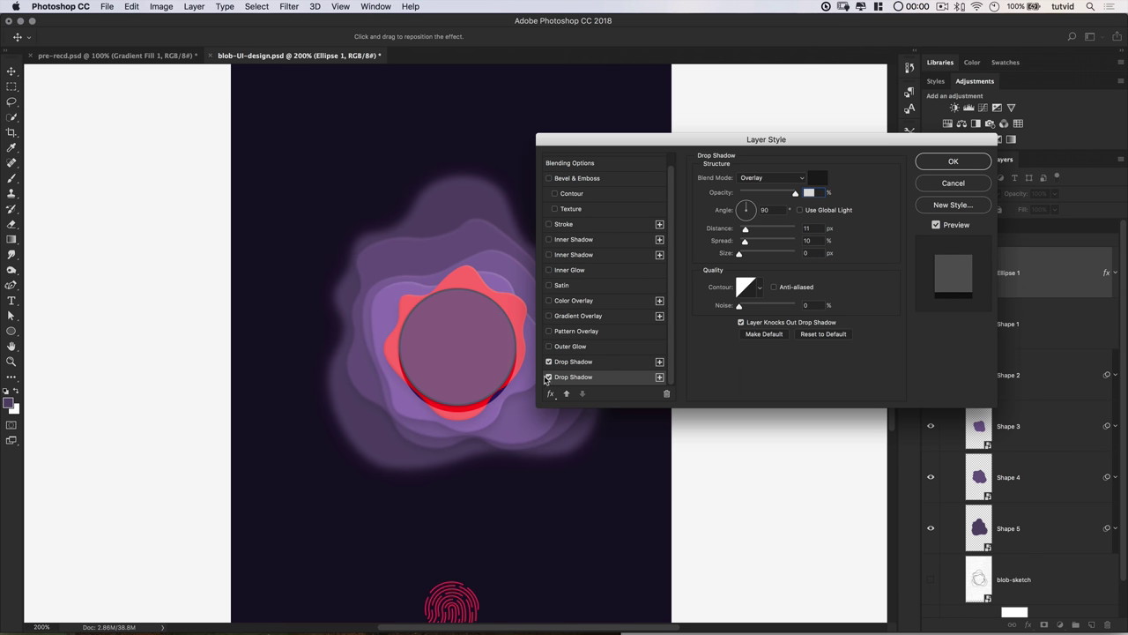
Delete the remaining dark Overlay drop shadow from the circle's layer style and add a second instance of the Multiply drop shadow
{"action": "left_click", "coordinate": [666, 397]}
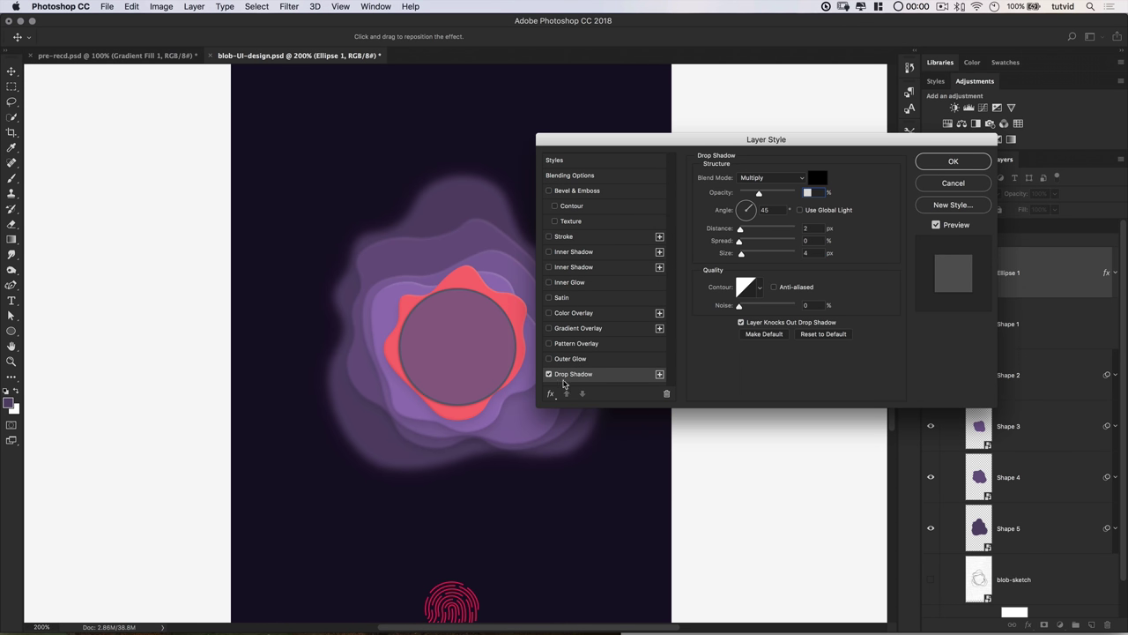
{"action": "left_click", "coordinate": [659, 374]}
{"action": "scroll", "coordinate": [617, 377], "scroll_direction": "down", "scroll_amount": 1}
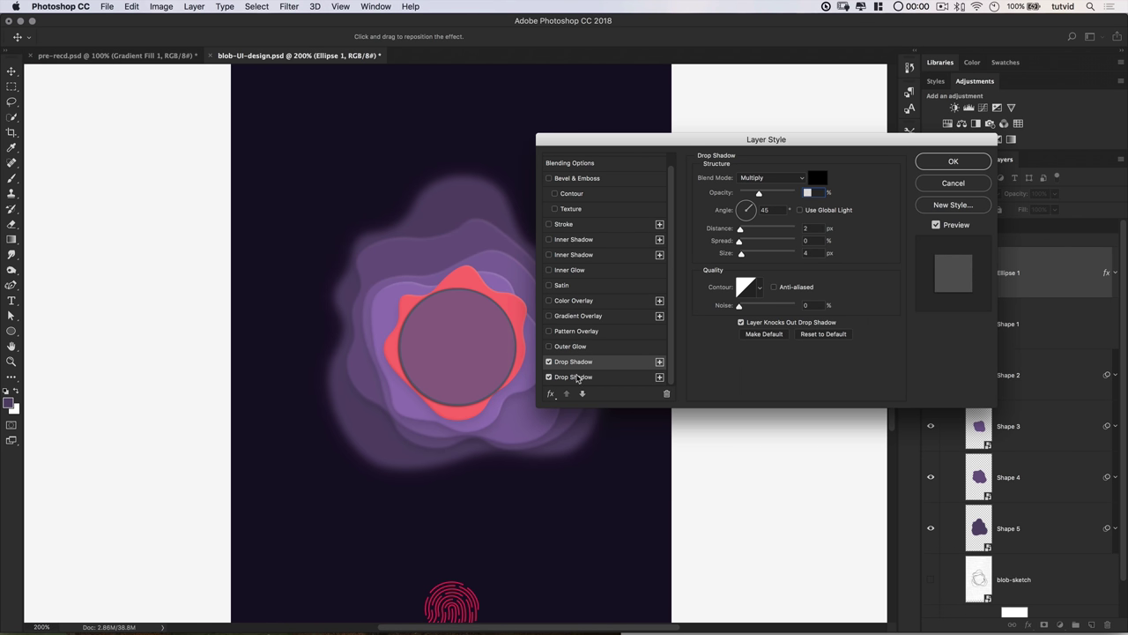
{"action": "left_click", "coordinate": [580, 378]}
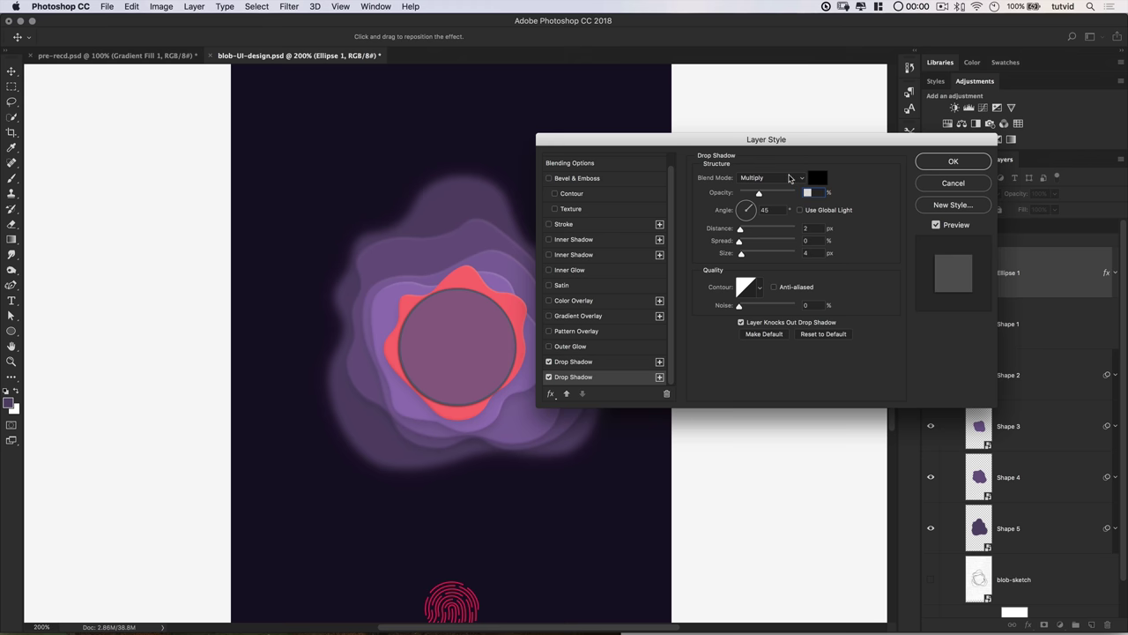
Set the second drop shadow to 10% opacity, a -135° angle, 3 px distance and 5 px size
{"action": "type", "text": "85"}
{"action": "type", "text": "10"}
{"action": "key", "text": "Tab"}
{"action": "type", "text": "-135"}
{"action": "key", "text": "Tab"}
{"action": "type", "text": "3"}
{"action": "key", "text": "Tab"}
{"action": "key", "text": "Tab"}
{"action": "type", "text": "5"}
{"action": "key", "text": "Tab"}
Enable an outer glow on the circle with Soft Light blending and 45% opacity
{"action": "left_click", "coordinate": [549, 347]}
{"action": "left_click", "coordinate": [569, 353]}
{"action": "left_click", "coordinate": [774, 177]}
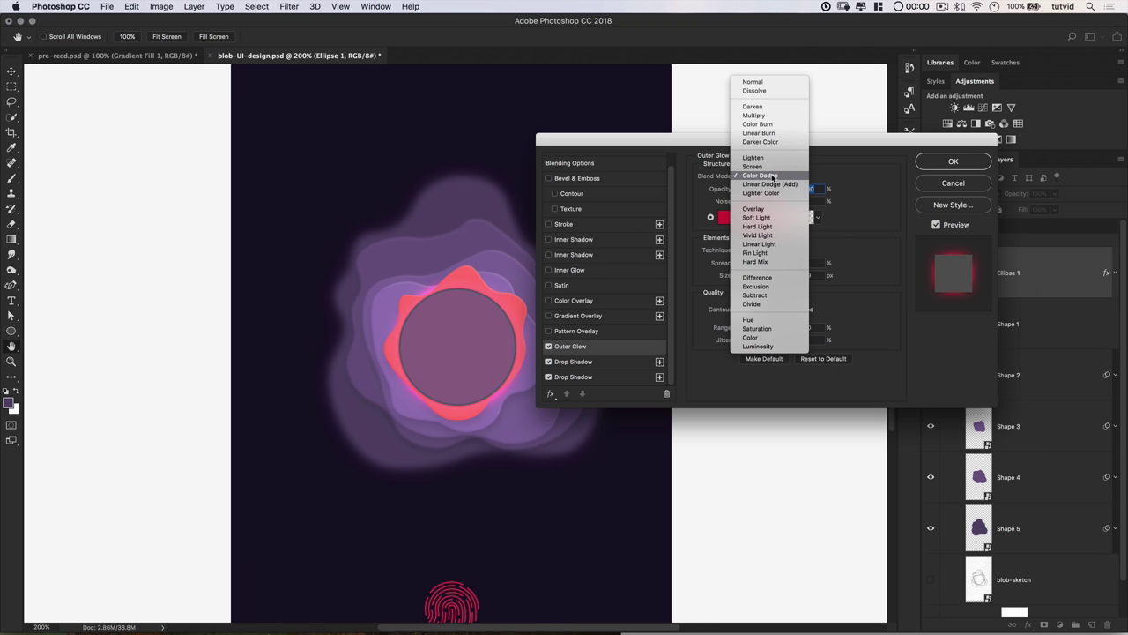
{"action": "left_click", "coordinate": [763, 217]}
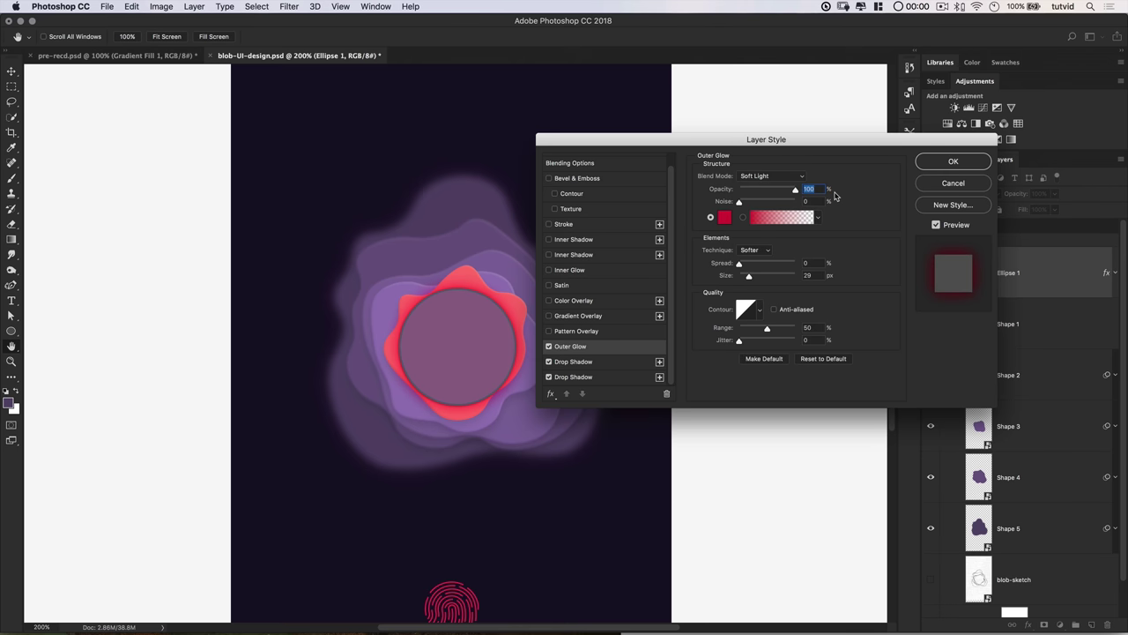
{"action": "type", "text": "45"}
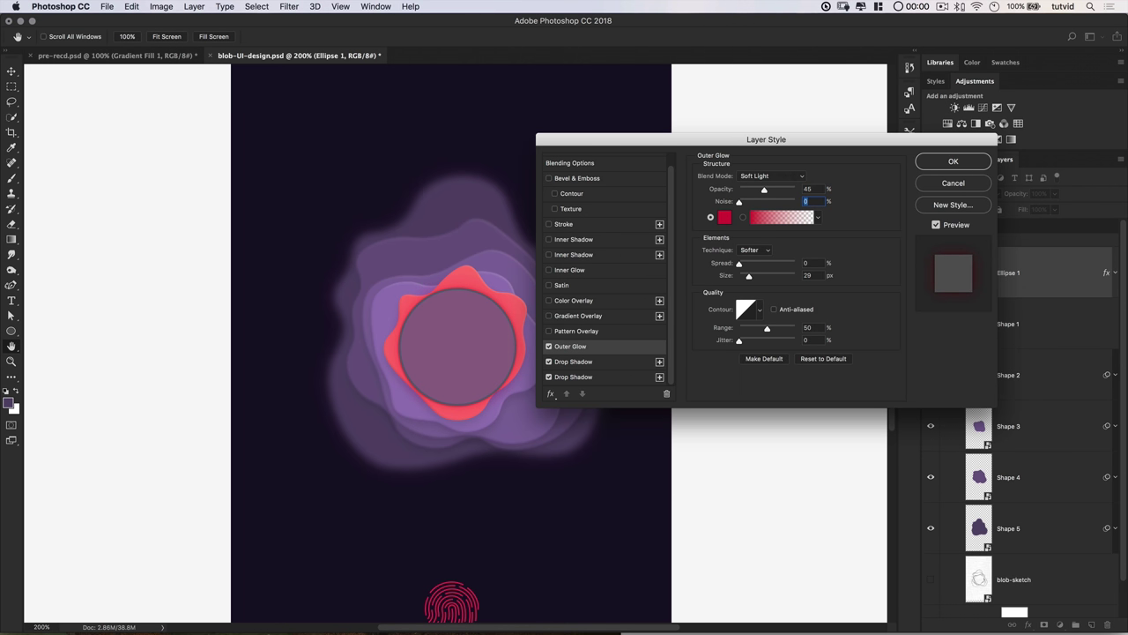
Make the circle's outer glow white (#ffffff) with a 30 px size and apply the layer style
{"action": "left_click", "coordinate": [725, 218]}
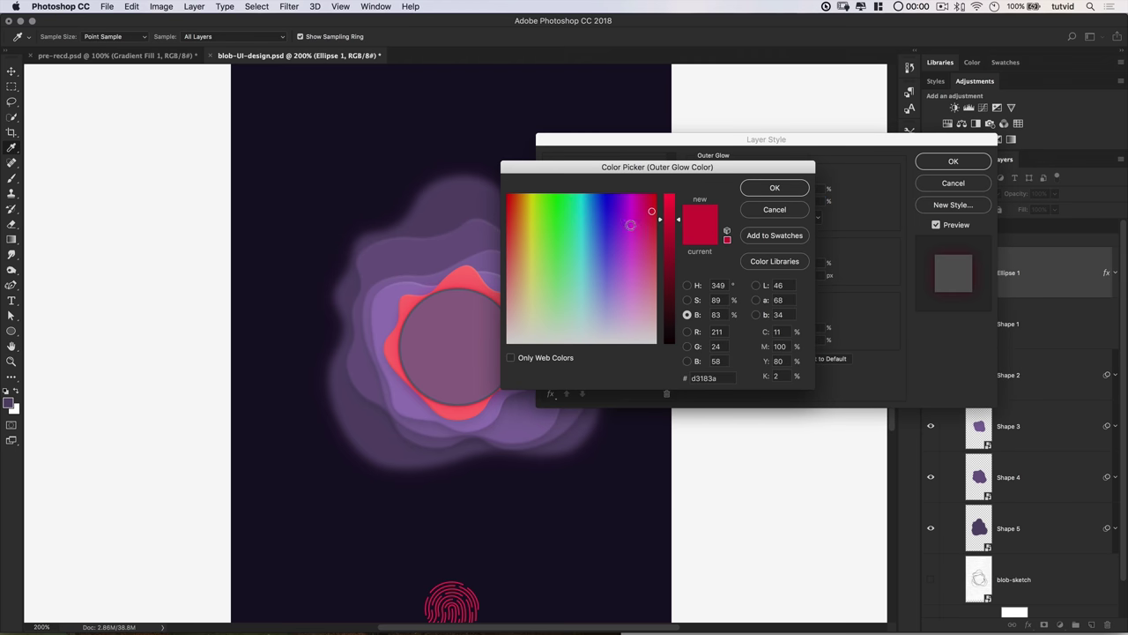
{"action": "left_click_drag", "start_coordinate": [511, 353], "coordinate": [499, 348]}
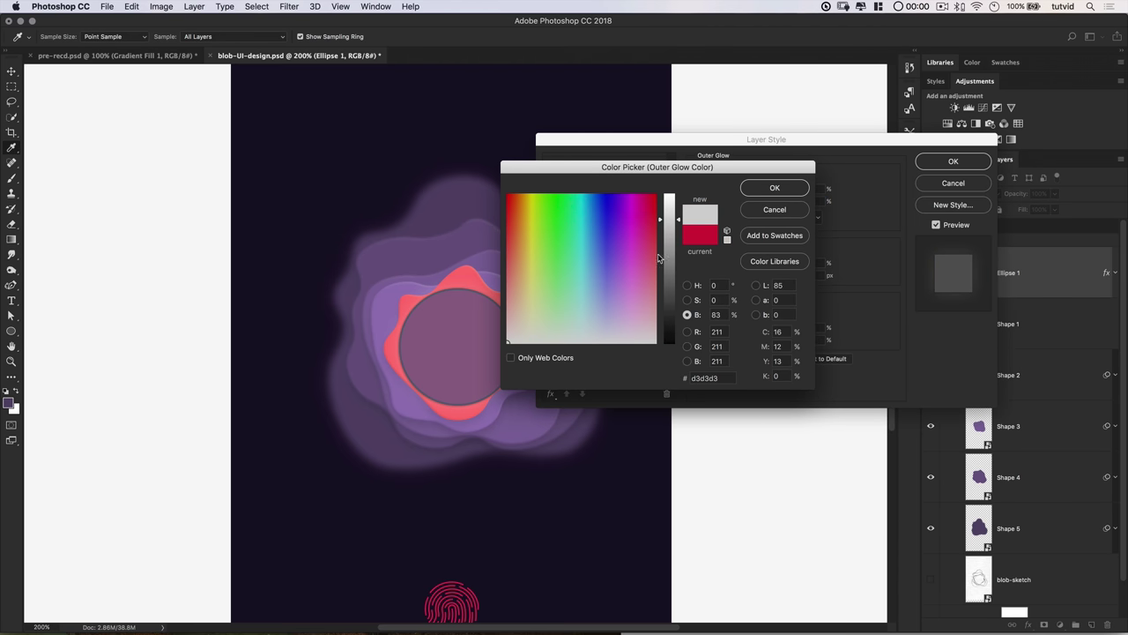
{"action": "left_click_drag", "start_coordinate": [668, 213], "coordinate": [668, 190]}
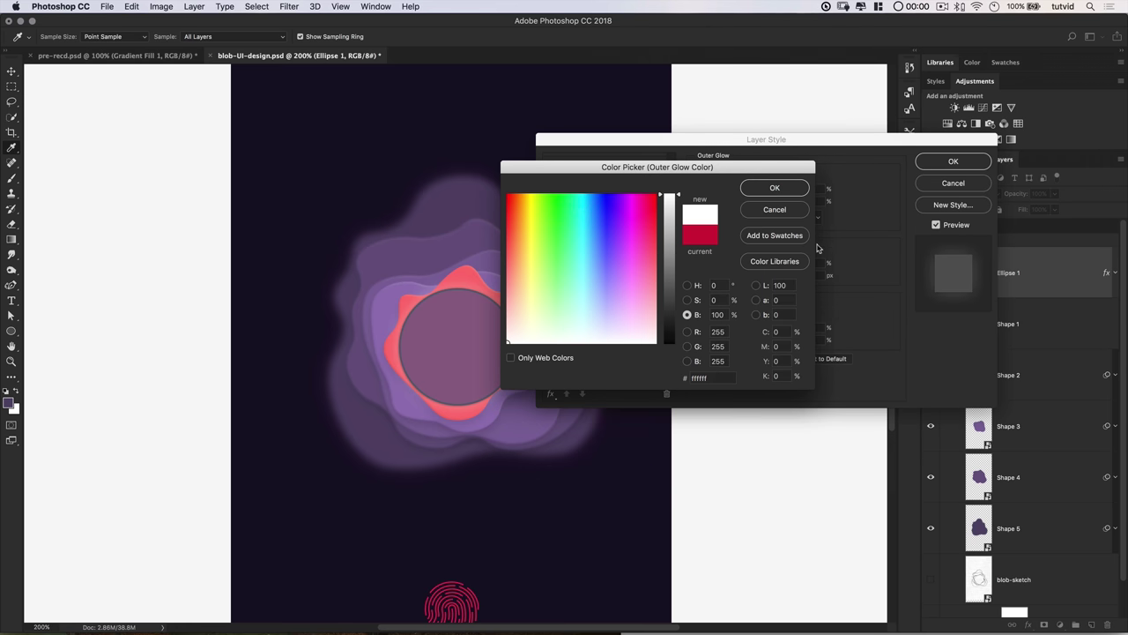
{"action": "left_click", "coordinate": [791, 190]}
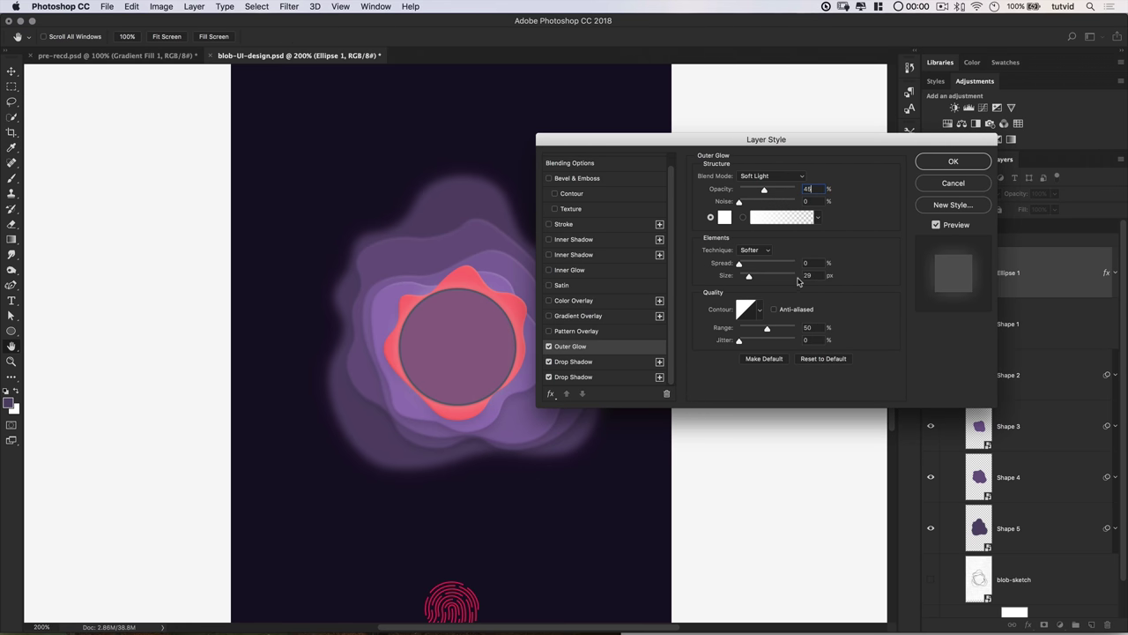
{"action": "type", "text": "30"}
{"action": "key", "text": "Tab"}
{"action": "left_click", "coordinate": [963, 164]}
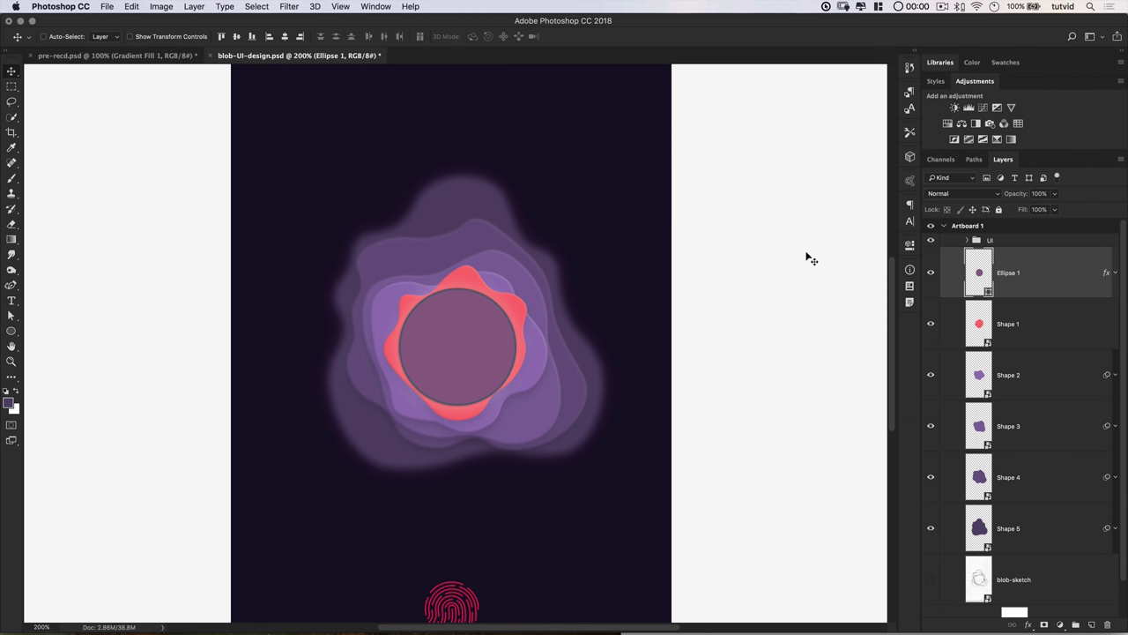
Duplicate the circle layer and clear the layer style from the upper copy
{"action": "right_click", "coordinate": [1050, 266]}
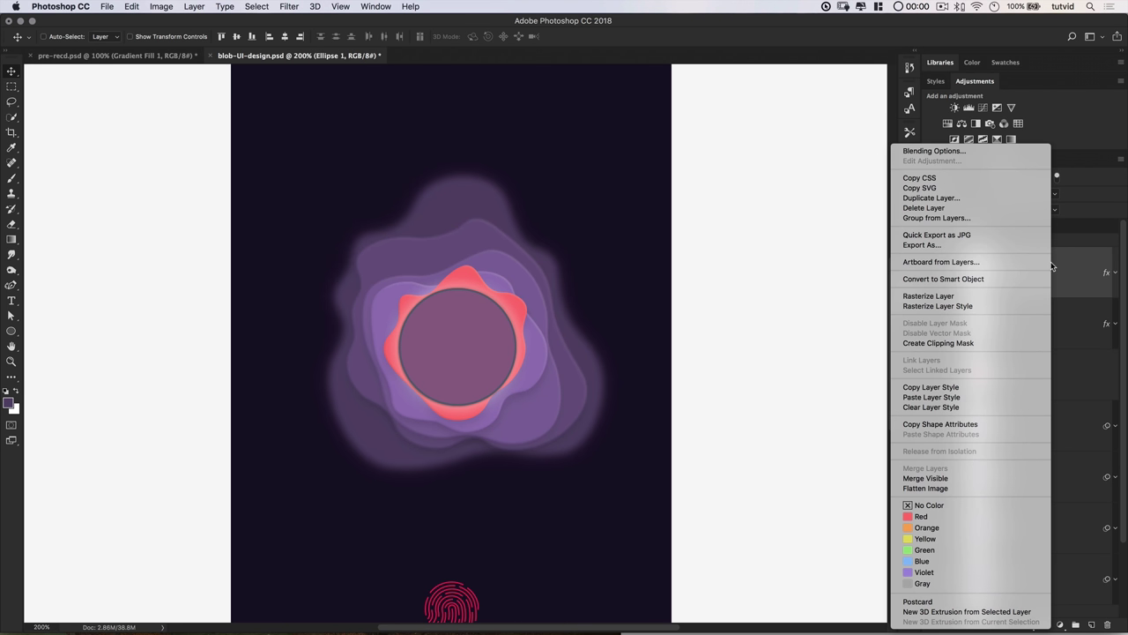
{"action": "left_click", "coordinate": [928, 408]}
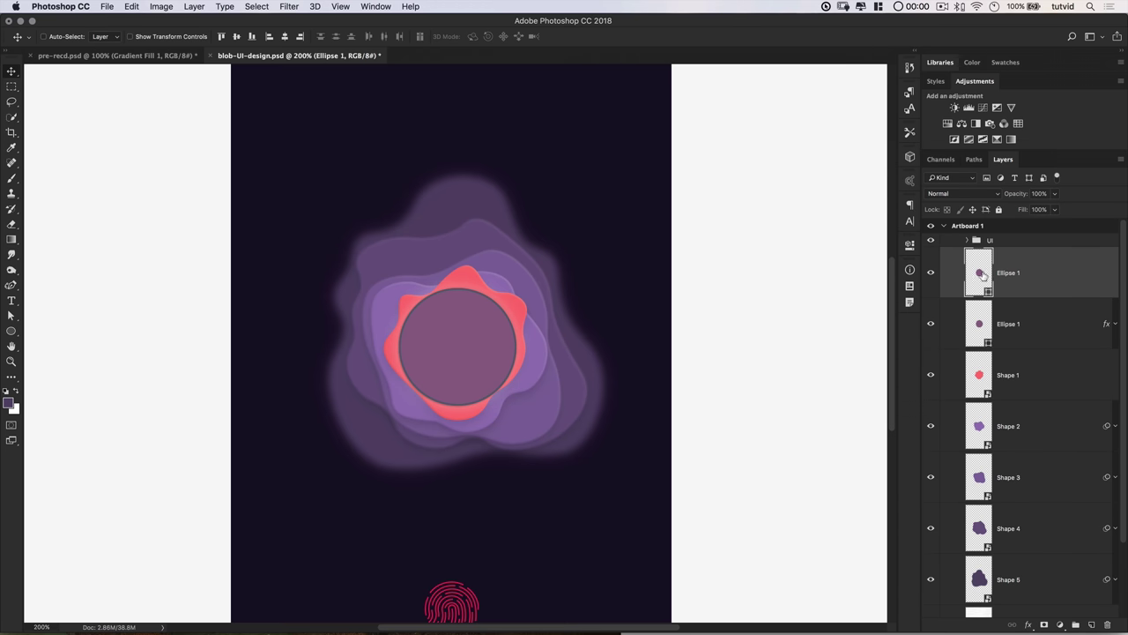
Resize the circle copy to 160 by 160 px and move it to roughly the middle of the larger circle
{"action": "left_click", "coordinate": [909, 247]}
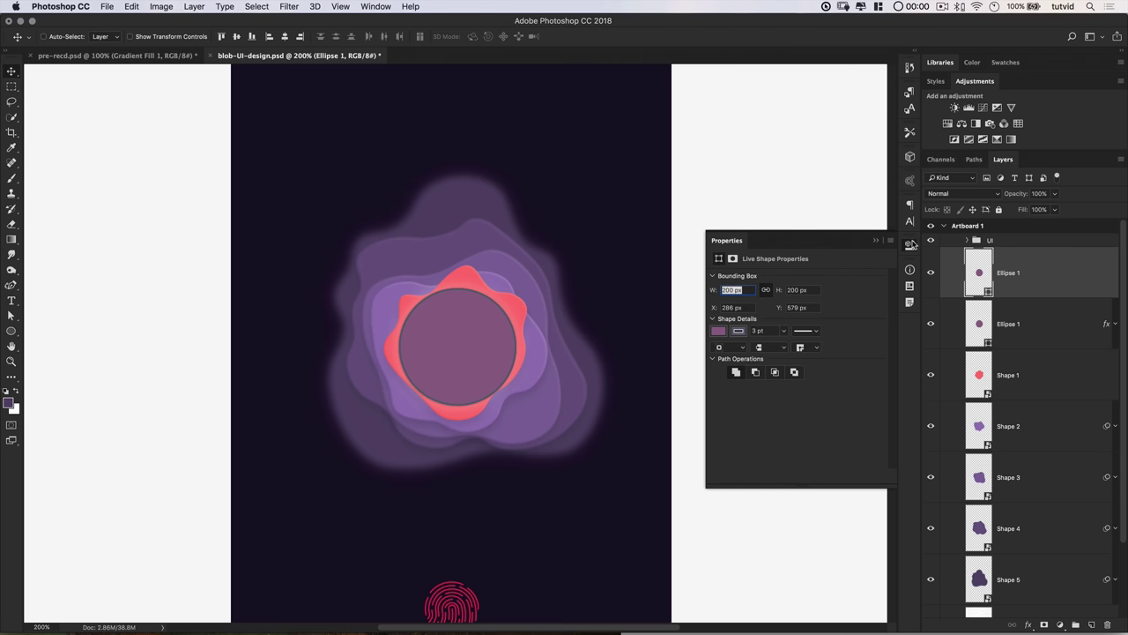
{"action": "left_click", "coordinate": [728, 290]}
{"action": "key", "text": "BackSpace"}
{"action": "key", "text": "BackSpace"}
{"action": "key", "text": "BackSpace"}
{"action": "type", "text": "1"}
{"action": "key", "text": "Tab"}
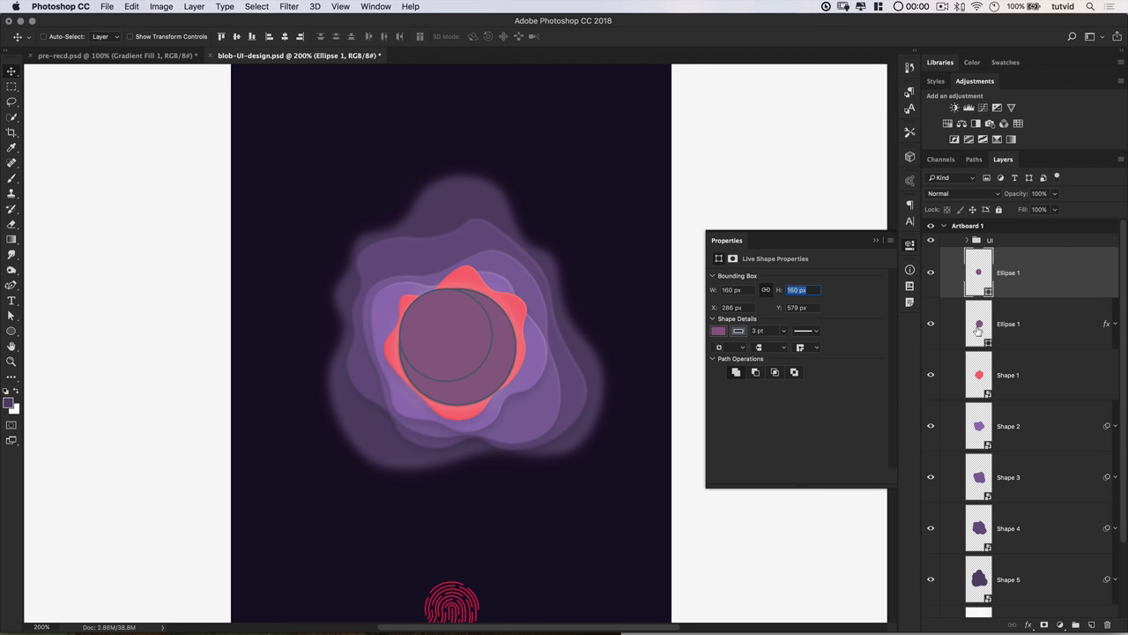
{"action": "left_click_drag", "start_coordinate": [449, 325], "coordinate": [460, 332]}
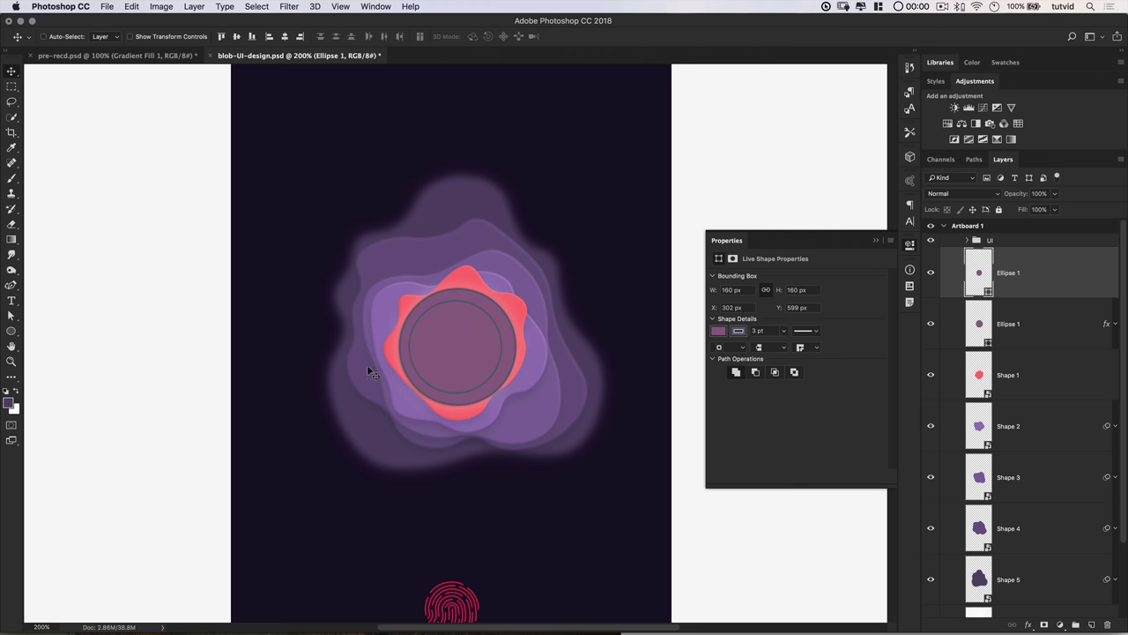
Load the larger circle as a selection, align the smaller circle to its horizontal center, and deselect
{"action": "left_click", "coordinate": [979, 323], "text": "super"}
{"action": "double_click", "coordinate": [979, 324]}
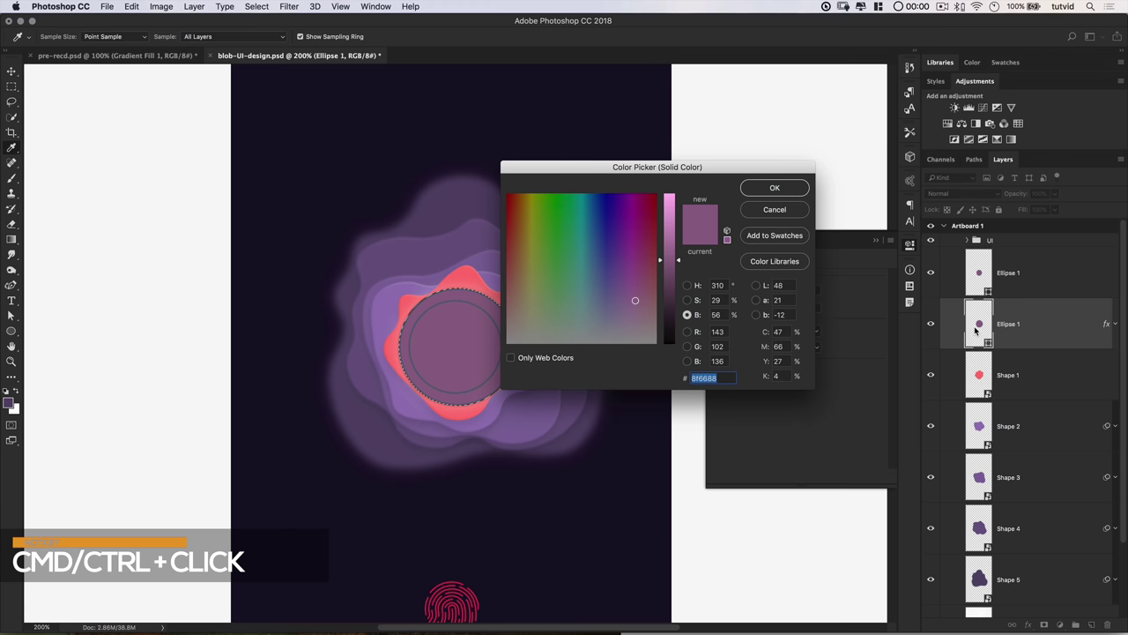
{"action": "left_click", "coordinate": [800, 212]}
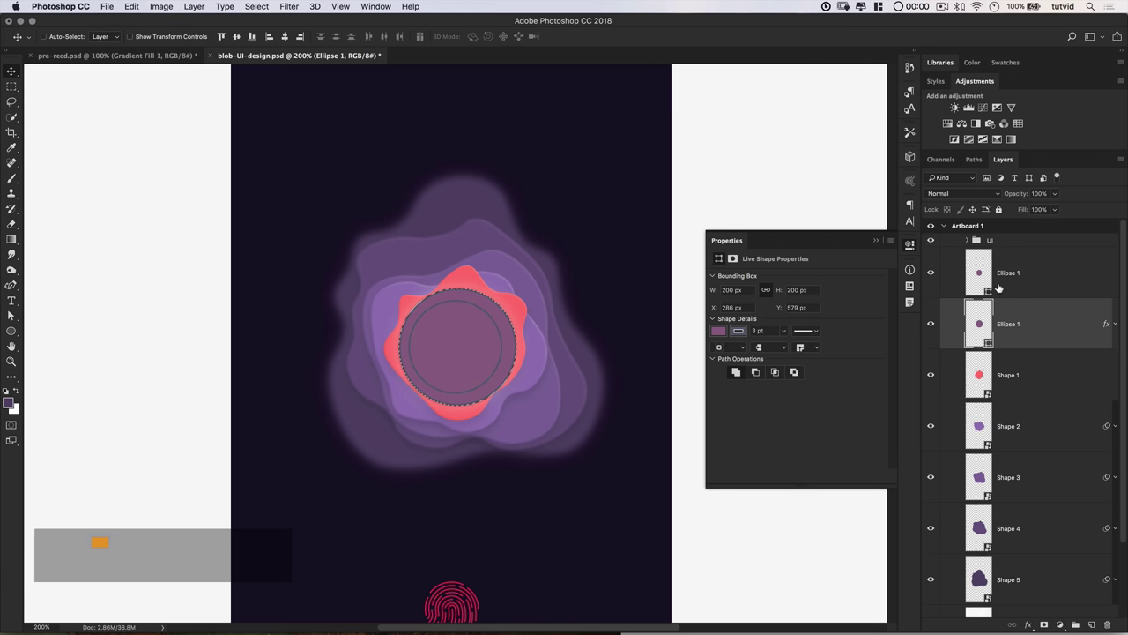
{"action": "left_click", "coordinate": [1009, 274]}
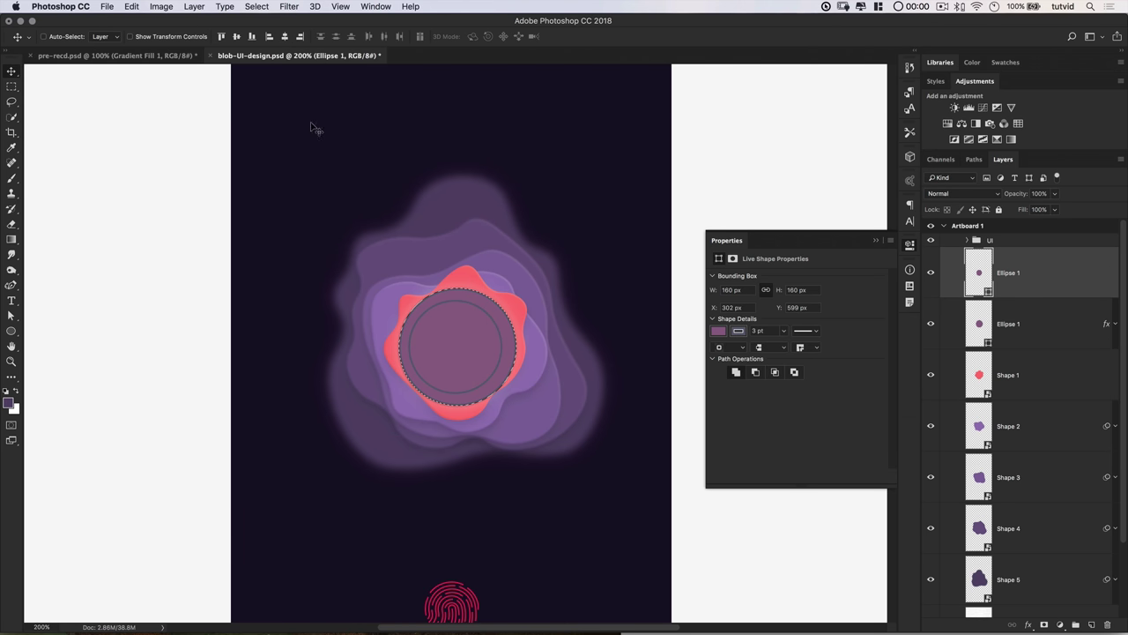
{"action": "left_click", "coordinate": [285, 36]}
{"action": "left_click", "coordinate": [256, 6]}
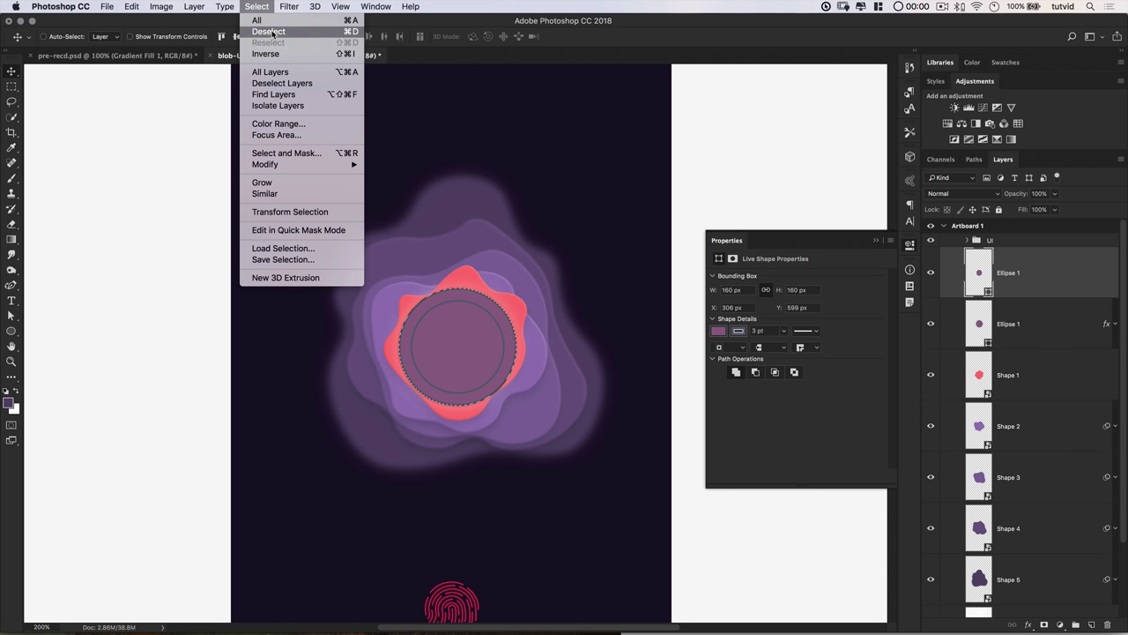
{"action": "left_click", "coordinate": [269, 31]}
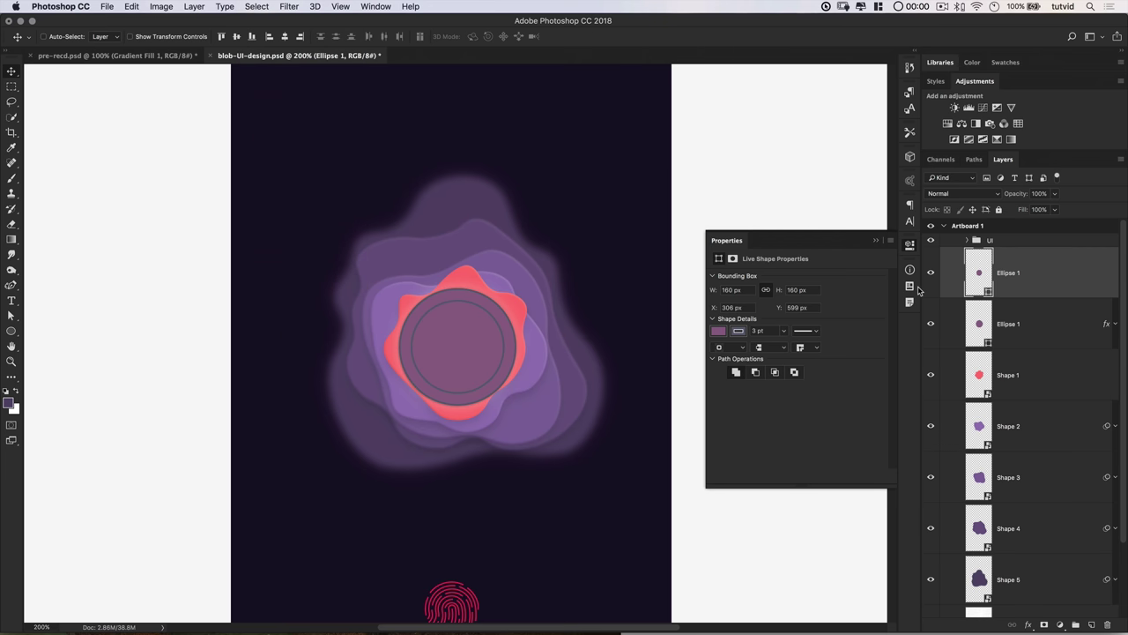
Change the smaller circle's fill color to #514c5e
{"action": "left_click", "coordinate": [718, 331]}
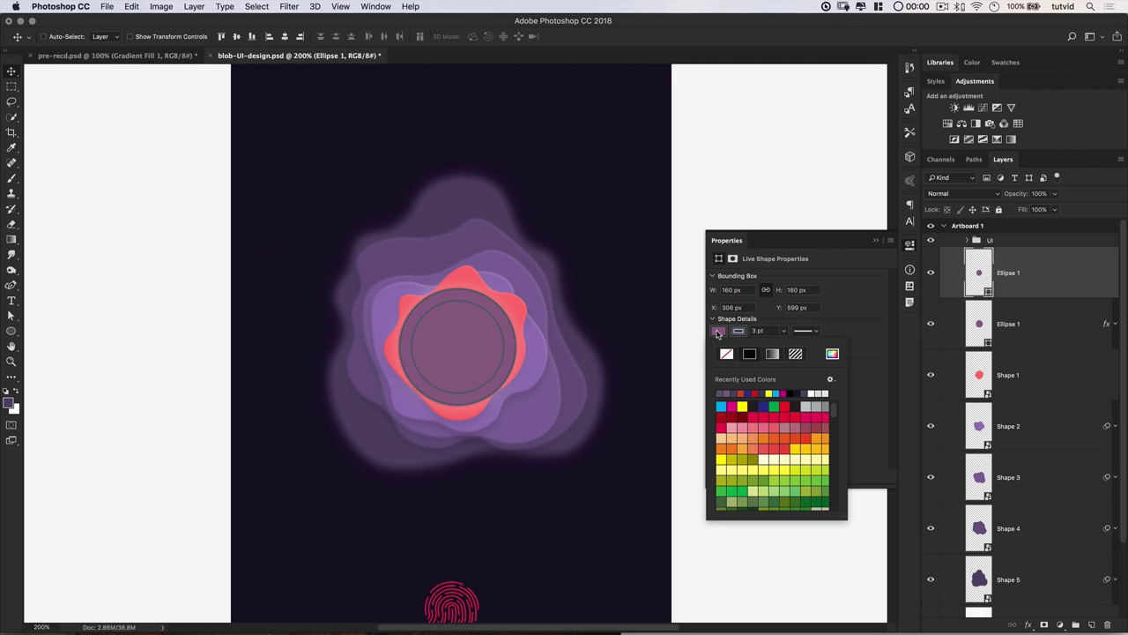
{"action": "left_click", "coordinate": [832, 353]}
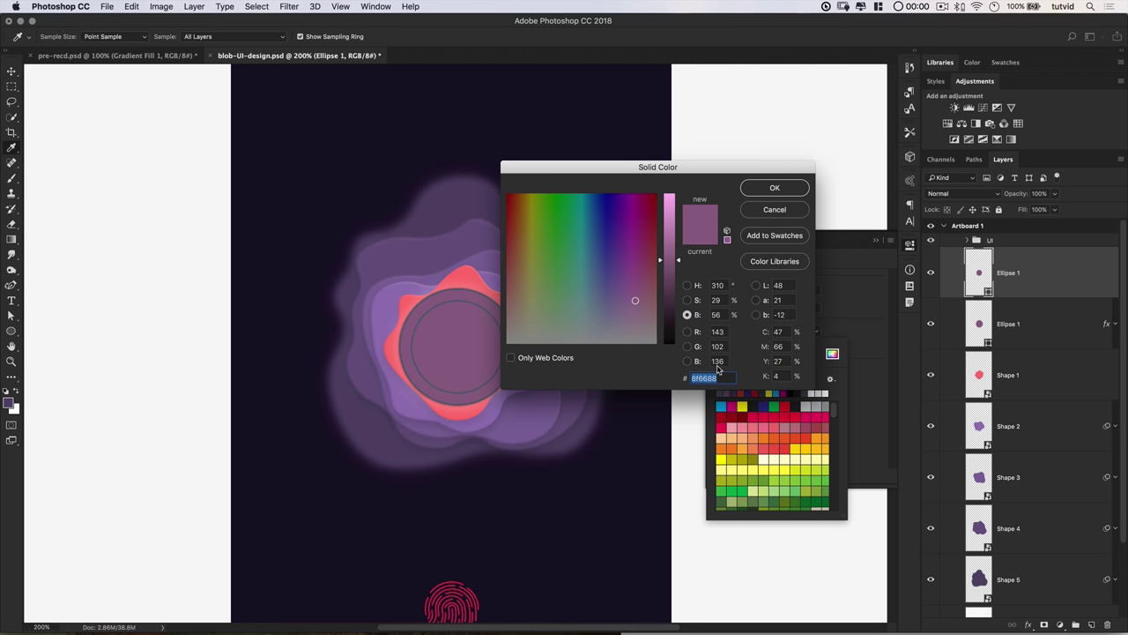
{"action": "type", "text": "514"}
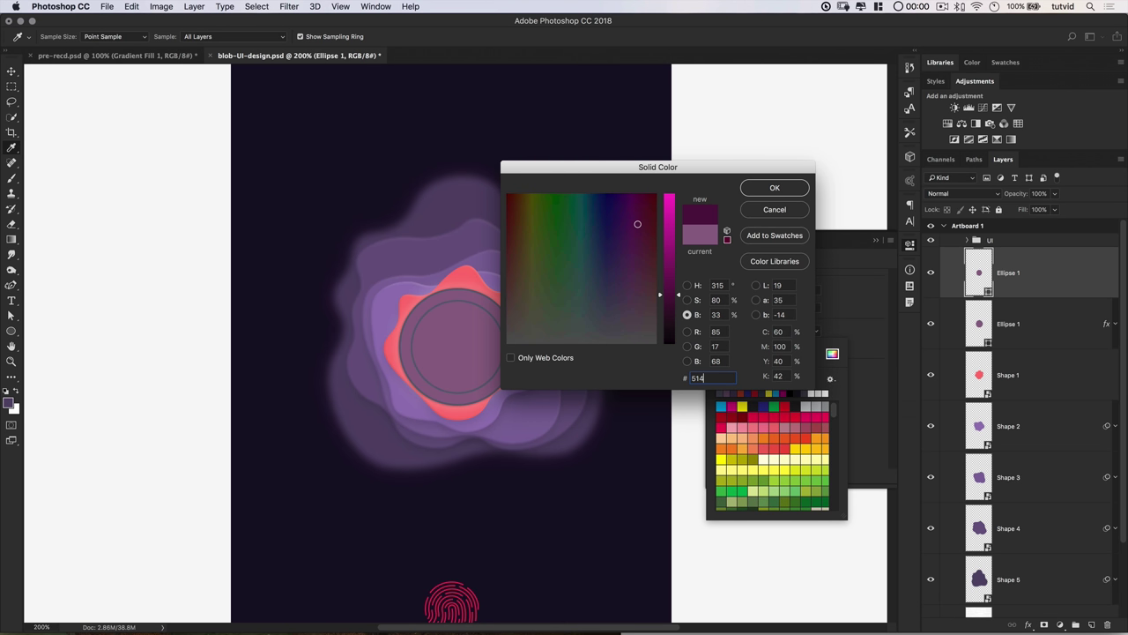
{"action": "type", "text": "c5e"}
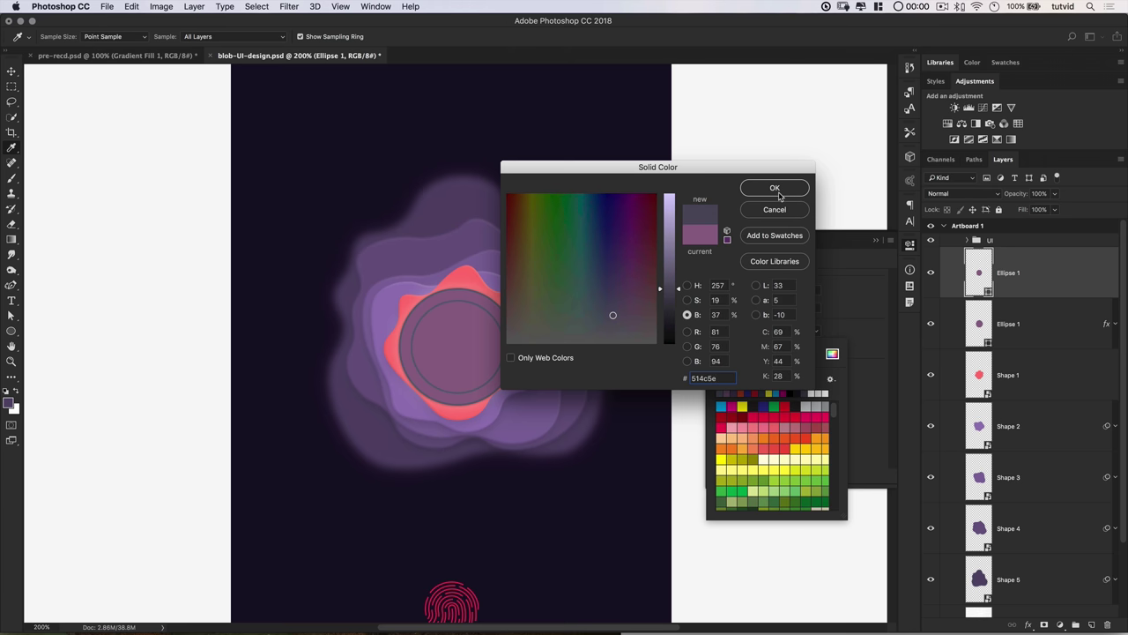
{"action": "left_click", "coordinate": [775, 188]}
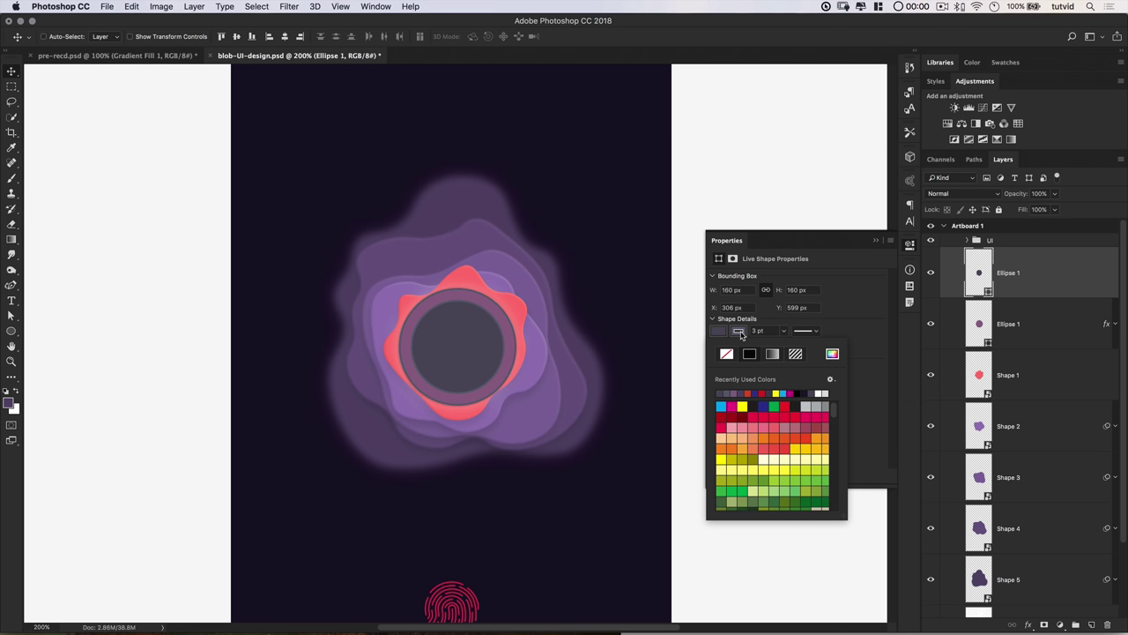
Change the smaller circle's stroke color to #383f56 and close the shape properties
{"action": "left_click", "coordinate": [739, 331]}
{"action": "left_click", "coordinate": [740, 331]}
{"action": "left_click", "coordinate": [832, 353]}
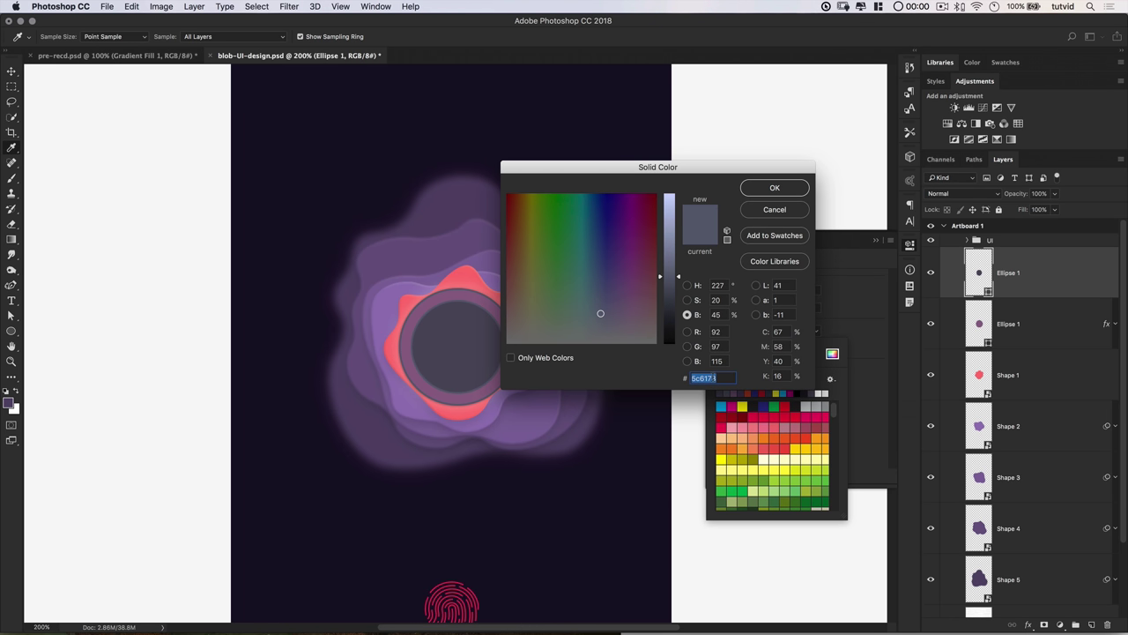
{"action": "type", "text": "00383f"}
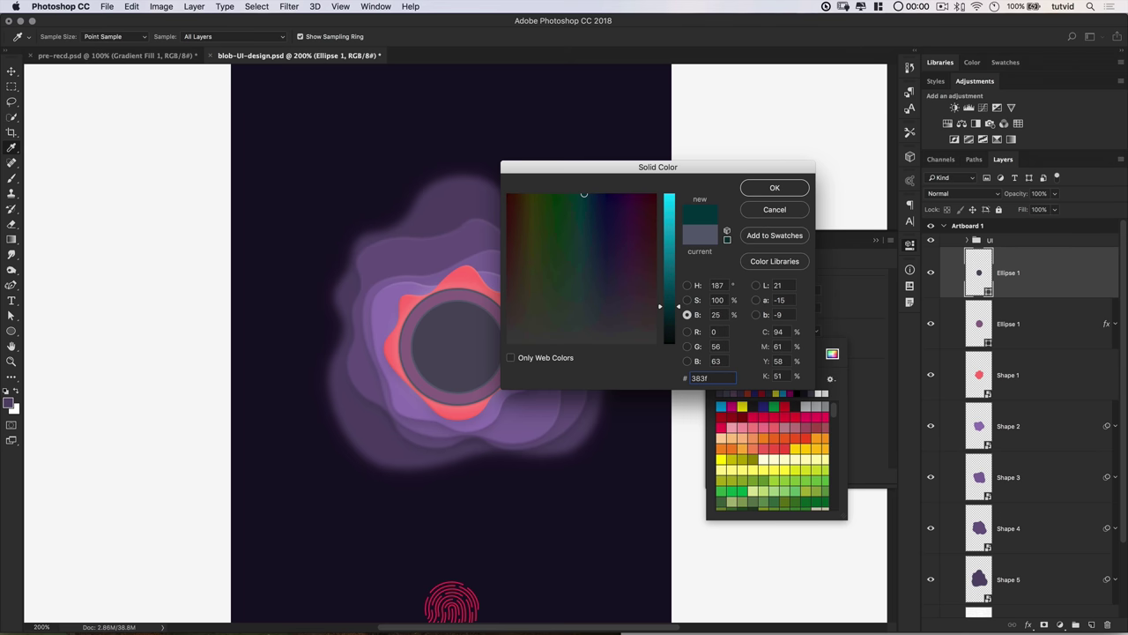
{"action": "type", "text": "56"}
{"action": "left_click", "coordinate": [773, 188]}
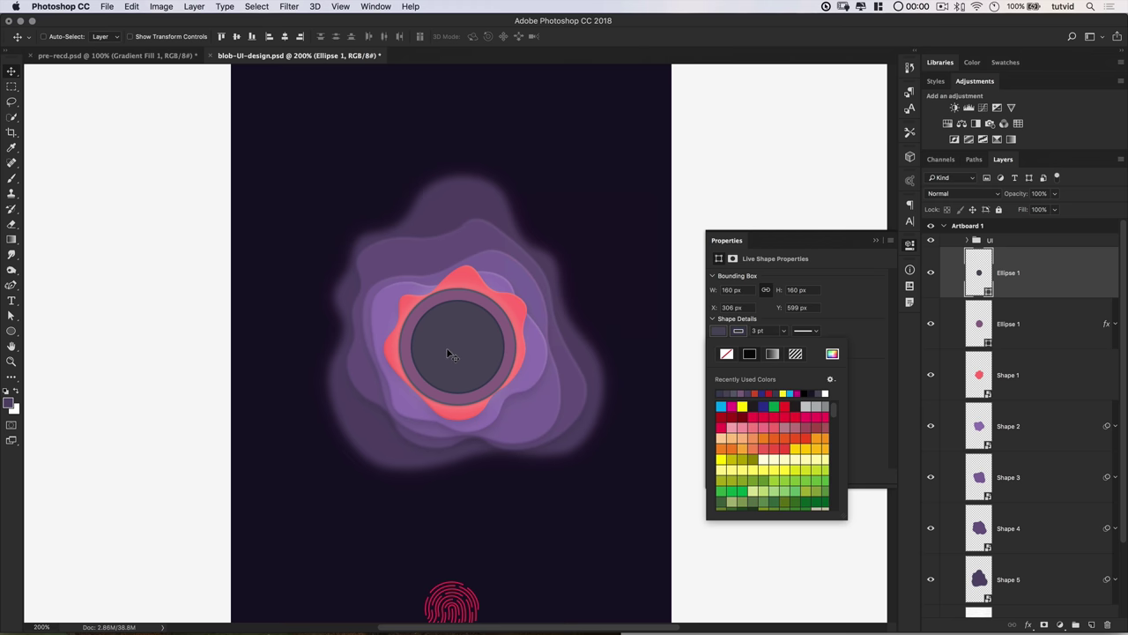
{"action": "left_click", "coordinate": [910, 249]}
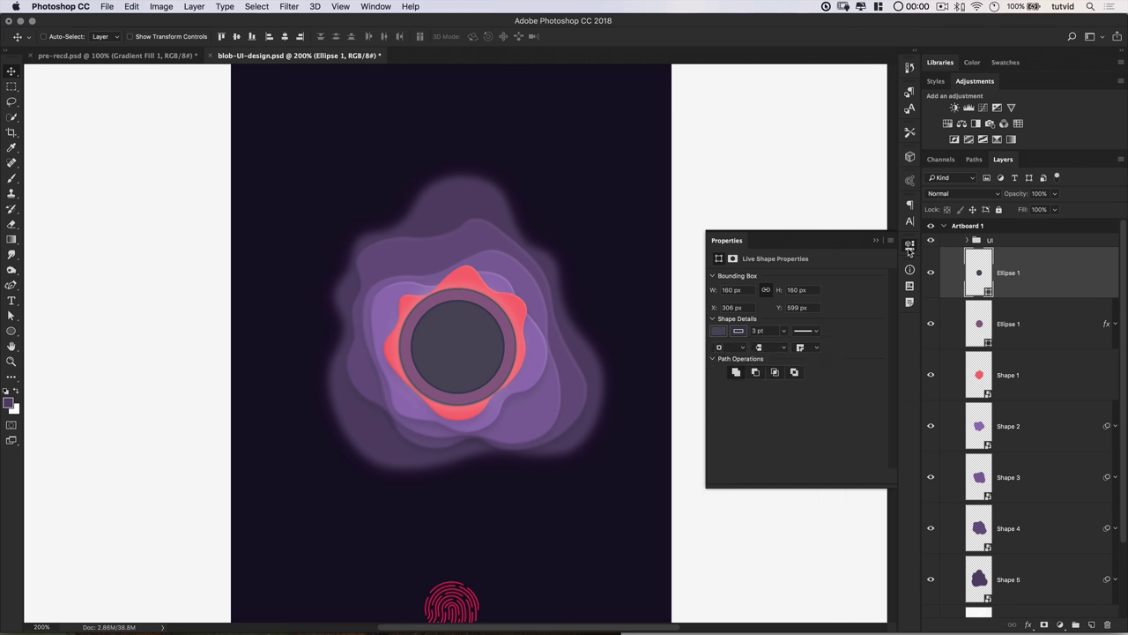
{"action": "left_click", "coordinate": [909, 249]}
Add an outer glow to the smaller circle with Overlay blending, 50% opacity and a size of 10 px
{"action": "left_click", "coordinate": [193, 7]}
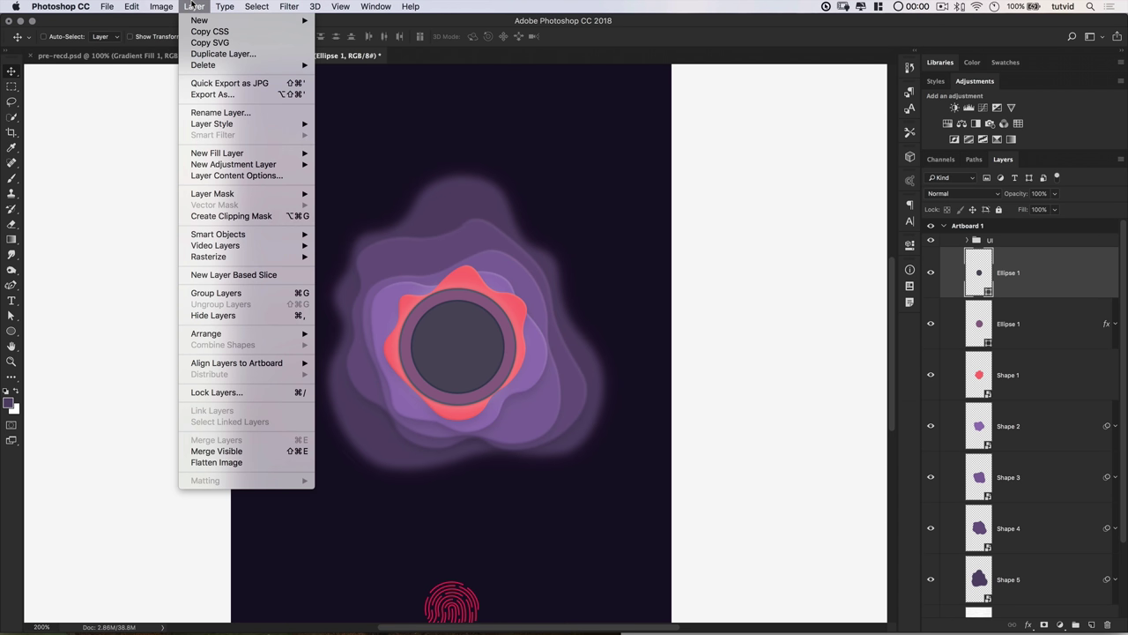
{"action": "mouse_move", "coordinate": [268, 124]}
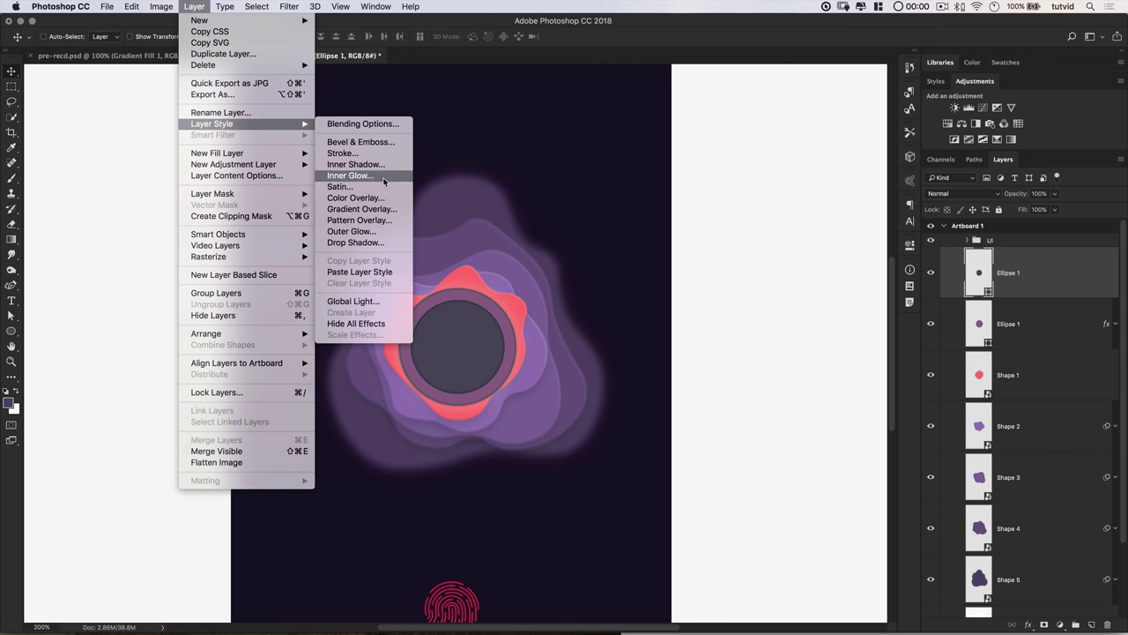
{"action": "left_click", "coordinate": [352, 231]}
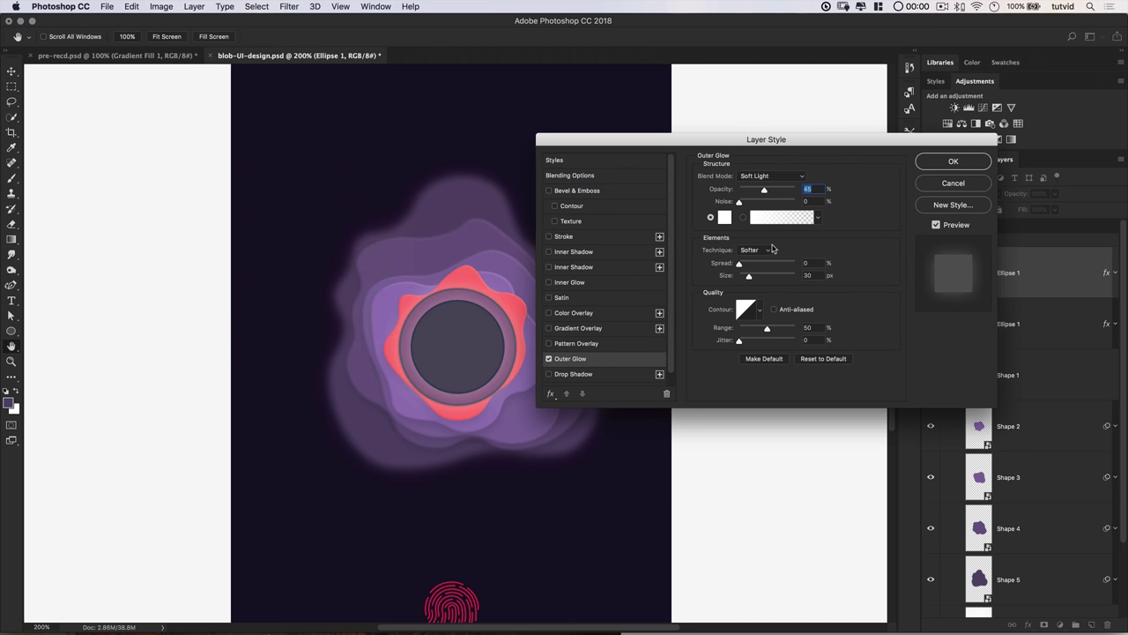
{"action": "double_click", "coordinate": [807, 275]}
{"action": "type", "text": "10"}
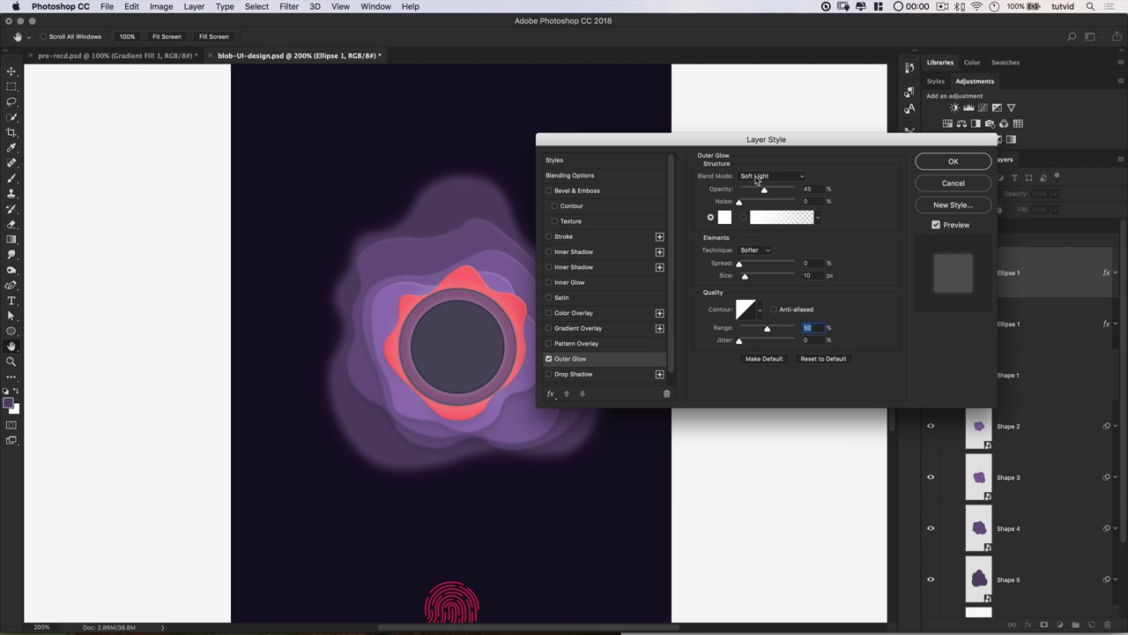
{"action": "left_click", "coordinate": [764, 177]}
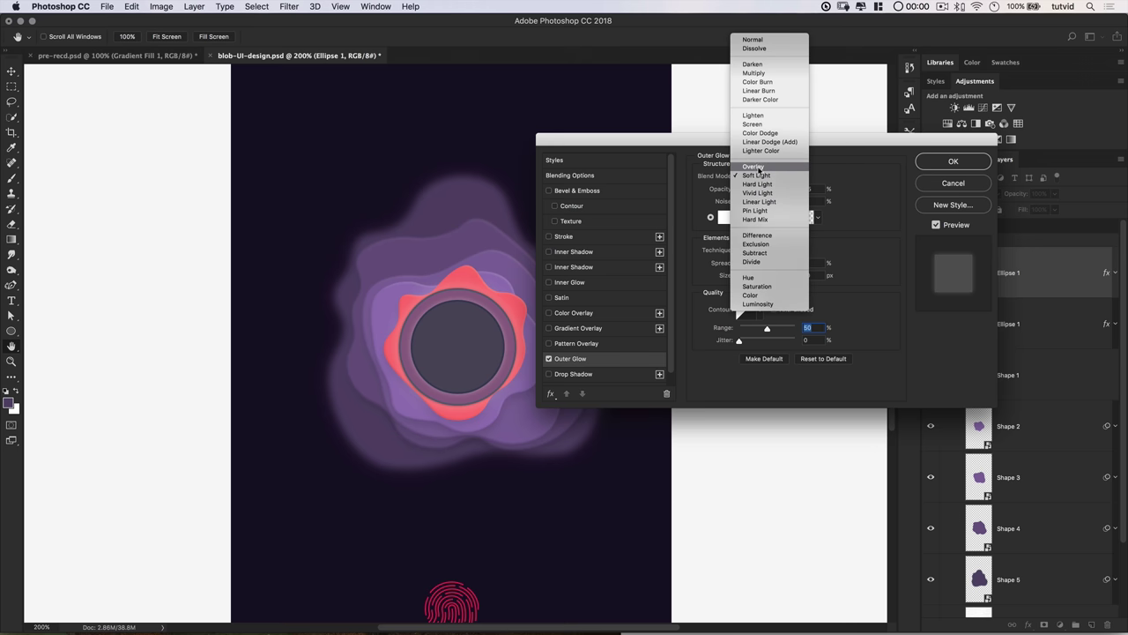
{"action": "left_click", "coordinate": [758, 168]}
{"action": "double_click", "coordinate": [806, 188]}
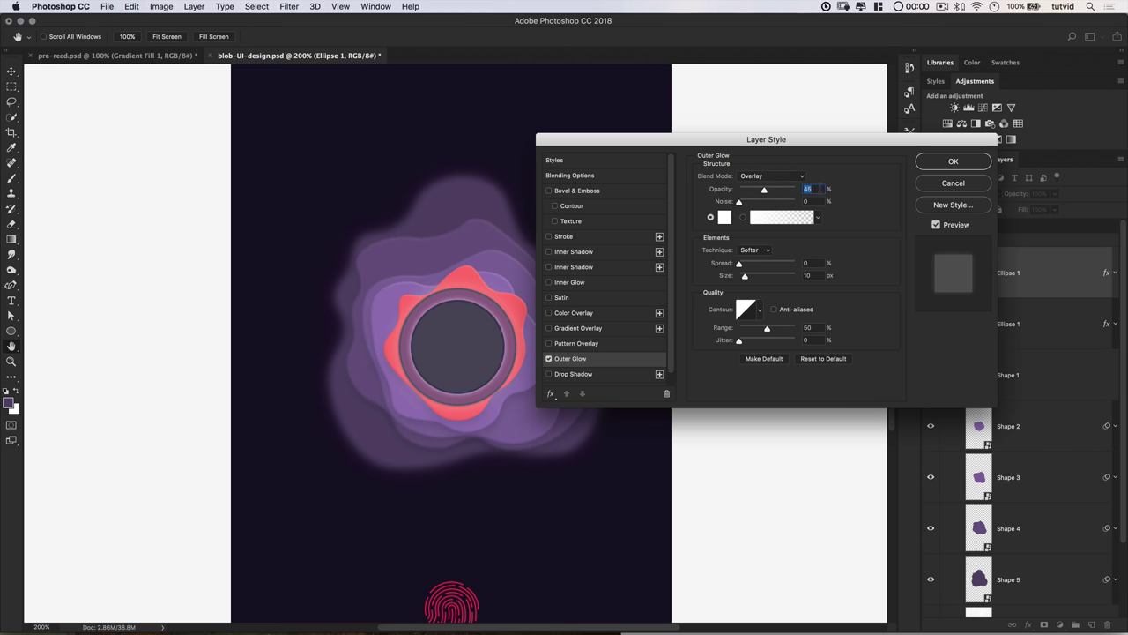
{"action": "type", "text": "50"}
Add a black Multiply inner shadow to the smaller circle: opacity 10%, angle 45°, distance 10 px, size 20 px
{"action": "left_click", "coordinate": [549, 282]}
{"action": "left_click", "coordinate": [549, 282]}
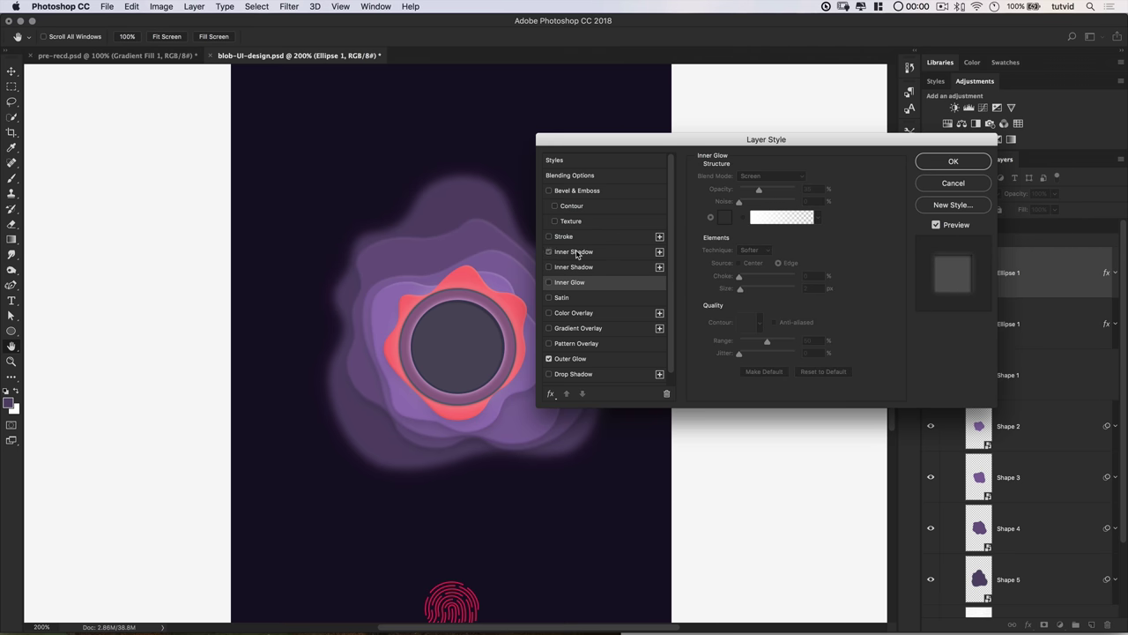
{"action": "left_click", "coordinate": [549, 252]}
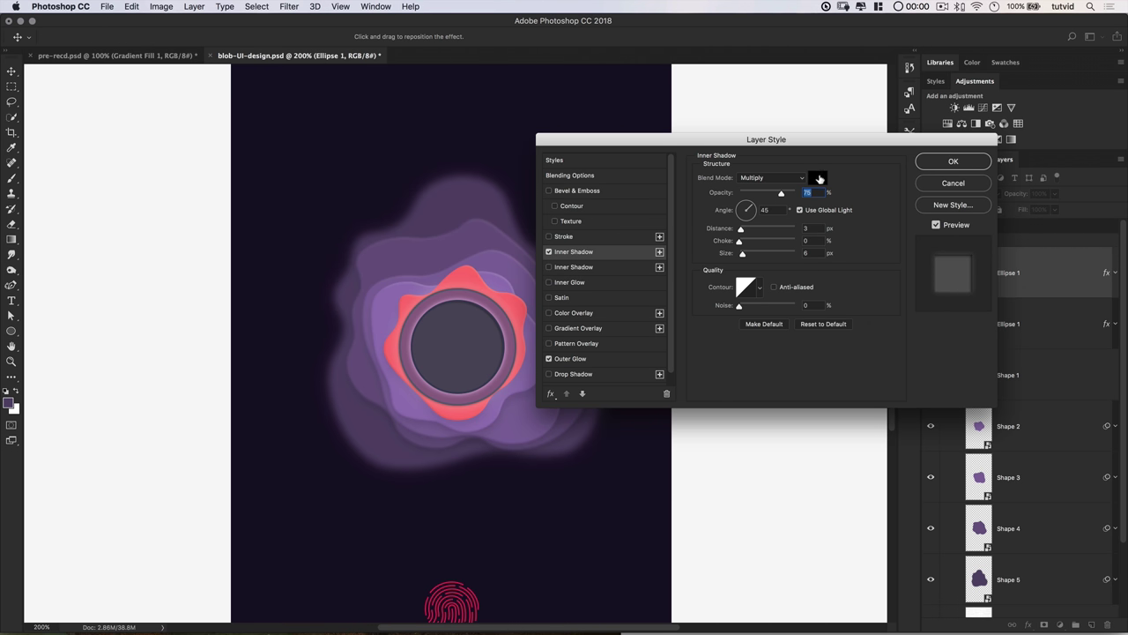
{"action": "left_click", "coordinate": [818, 179]}
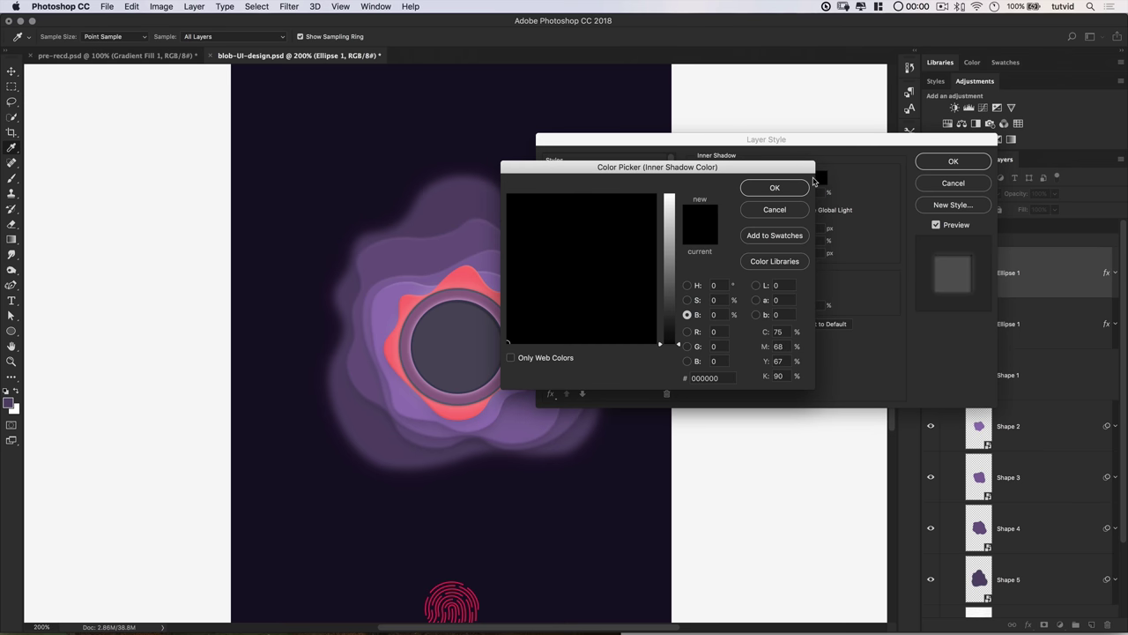
{"action": "left_click", "coordinate": [775, 188]}
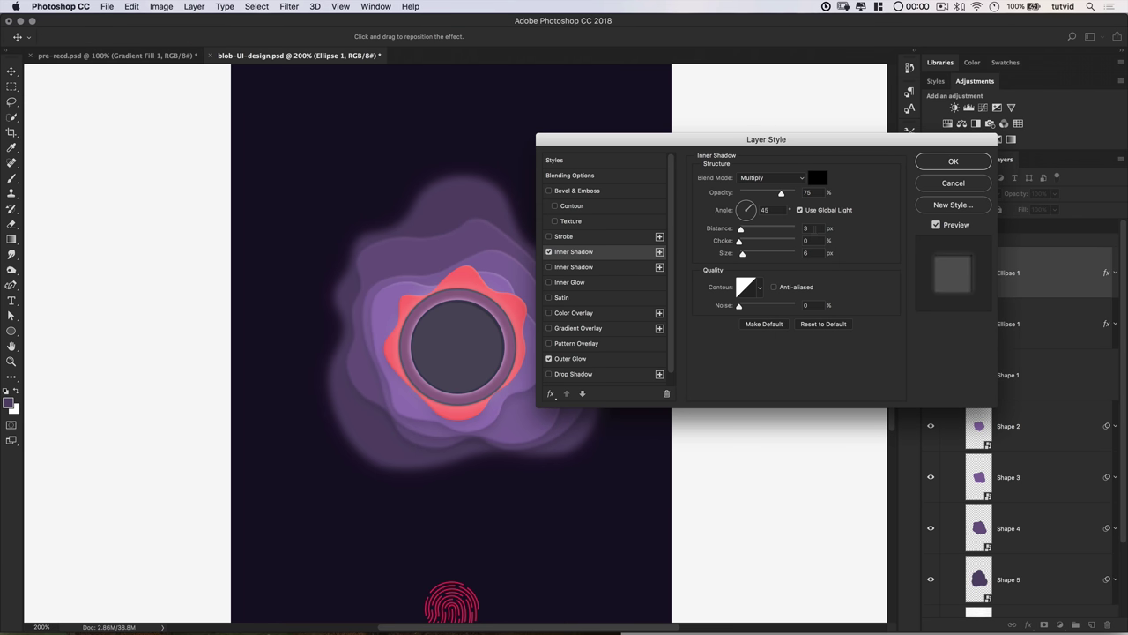
{"action": "type", "text": "10"}
{"action": "key", "text": "Tab"}
{"action": "type", "text": "45"}
{"action": "key", "text": "Tab"}
{"action": "type", "text": "10"}
{"action": "key", "text": "Tab"}
{"action": "key", "text": "Tab"}
{"action": "type", "text": "20"}
{"action": "key", "text": "Tab"}
{"action": "left_click", "coordinate": [955, 162]}
Group all layers from the smaller circle down to Shape 5 and name the group blob
{"action": "scroll", "coordinate": [1011, 275], "scroll_direction": "down", "scroll_amount": 1}
{"action": "scroll", "coordinate": [1011, 275], "scroll_direction": "down", "scroll_amount": 1}
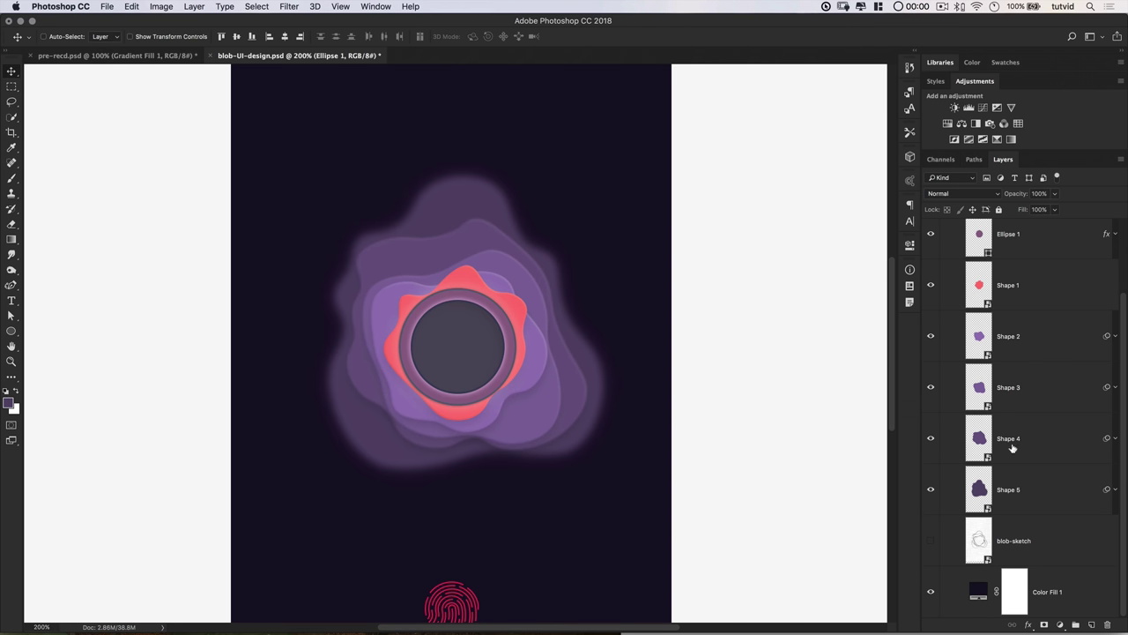
{"action": "scroll", "coordinate": [1058, 472], "scroll_direction": "up", "scroll_amount": 2}
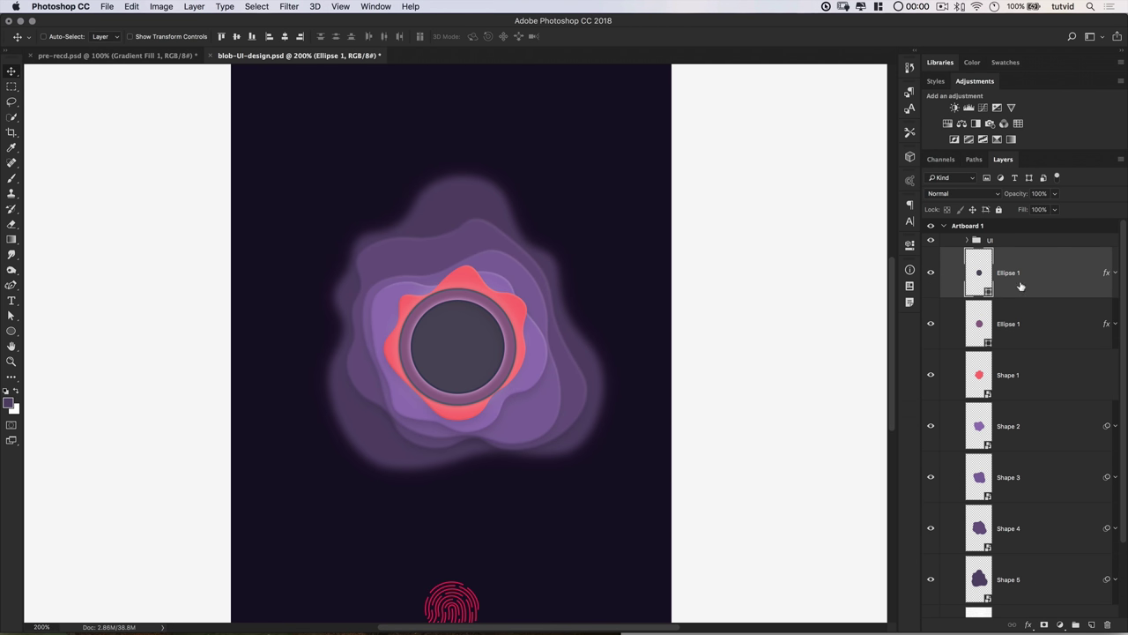
{"action": "scroll", "coordinate": [1020, 413], "scroll_direction": "down", "scroll_amount": 2}
{"action": "left_click", "coordinate": [1029, 489], "text": "shift"}
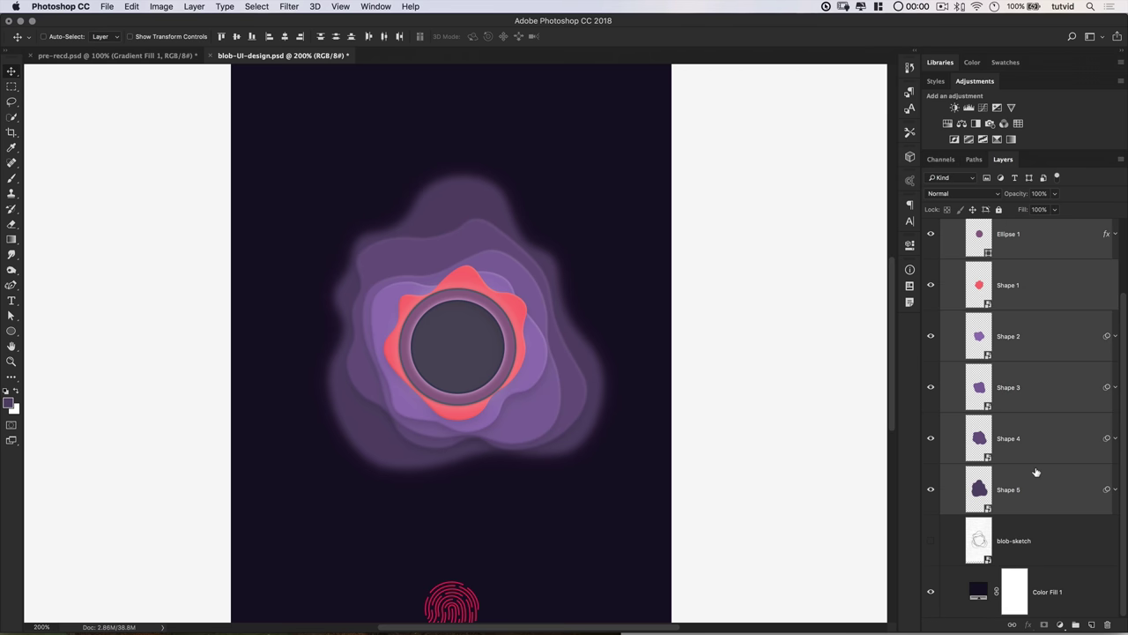
{"action": "key", "text": "super+g"}
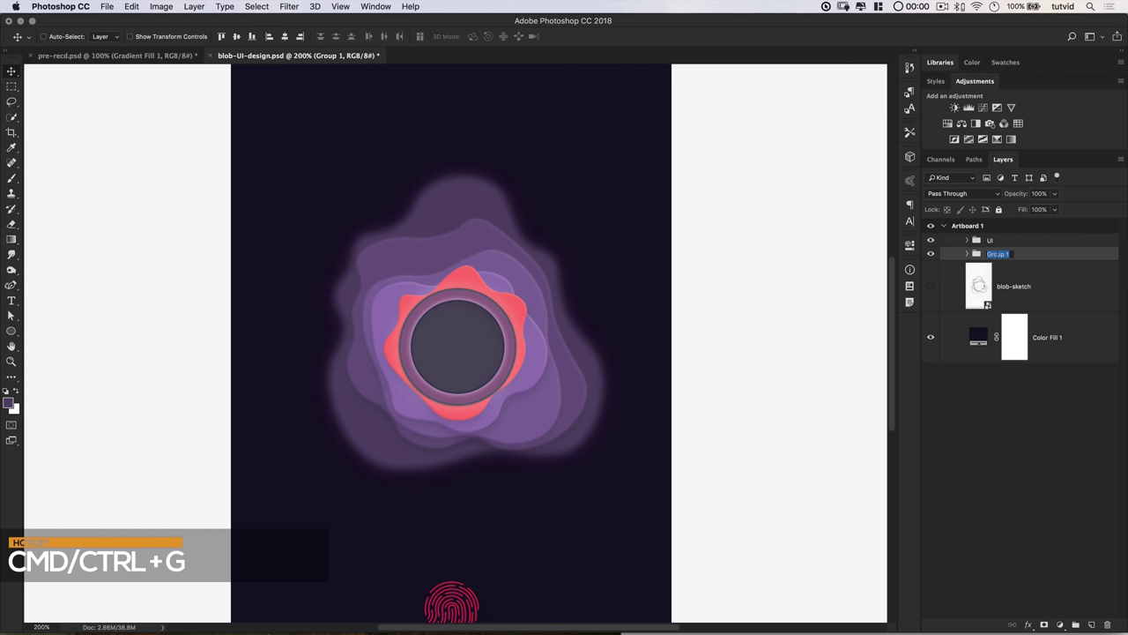
{"action": "type", "text": "blob"}
{"action": "key", "text": "Return"}
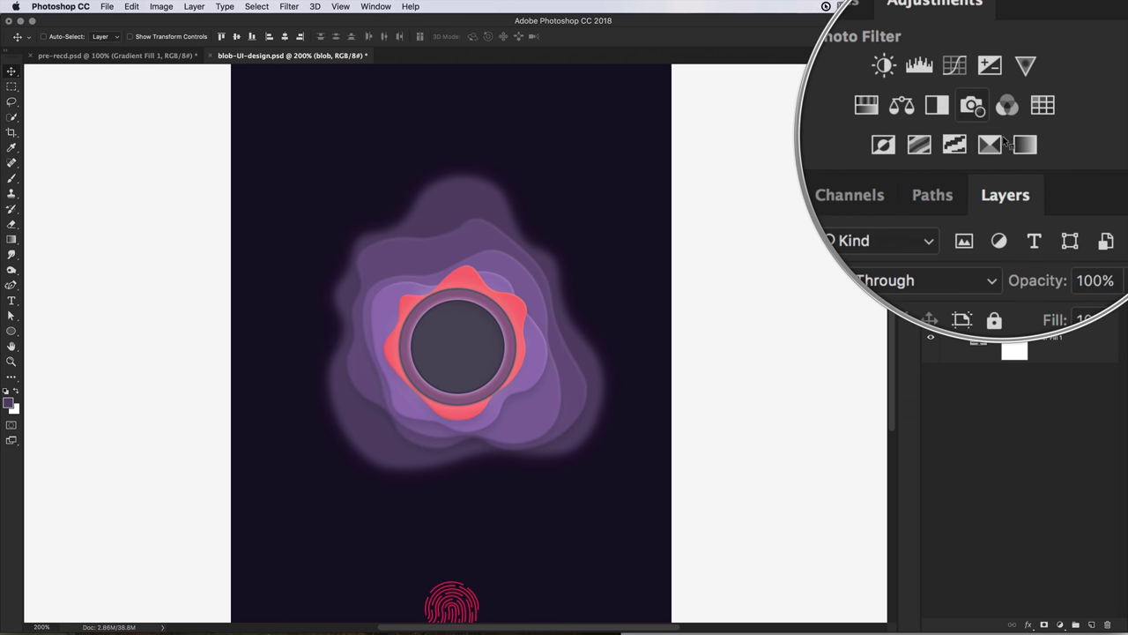
Add a Gradient Map adjustment above the blob group using the purple-to-green-teal preset
{"action": "left_click", "coordinate": [1011, 140]}
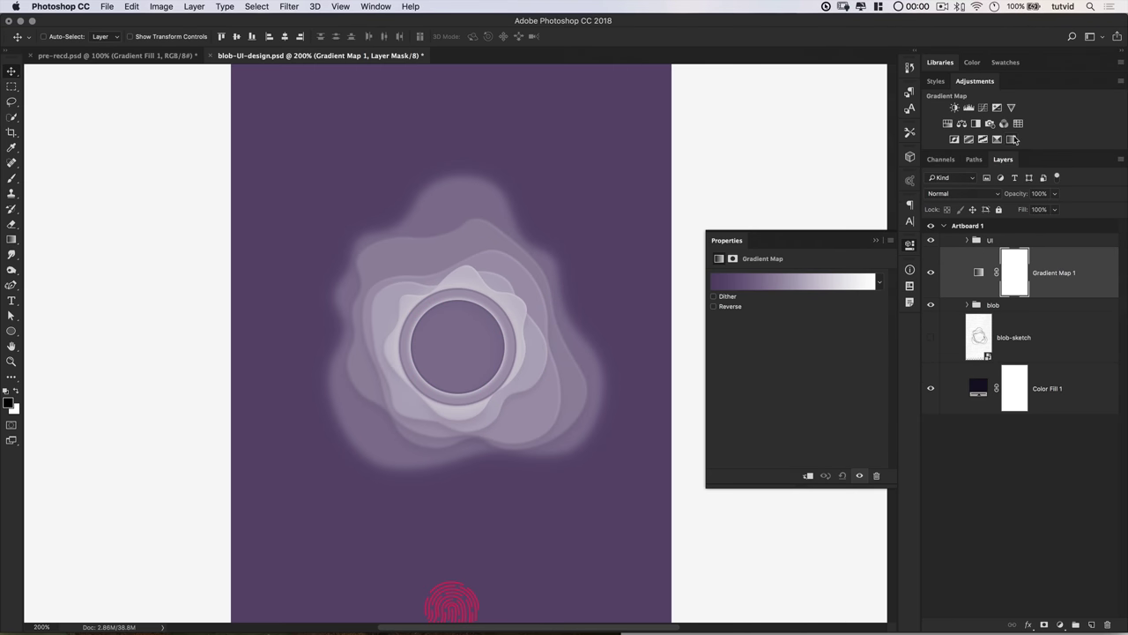
{"action": "left_click", "coordinate": [771, 283]}
{"action": "left_click_drag", "start_coordinate": [690, 440], "coordinate": [833, 533]}
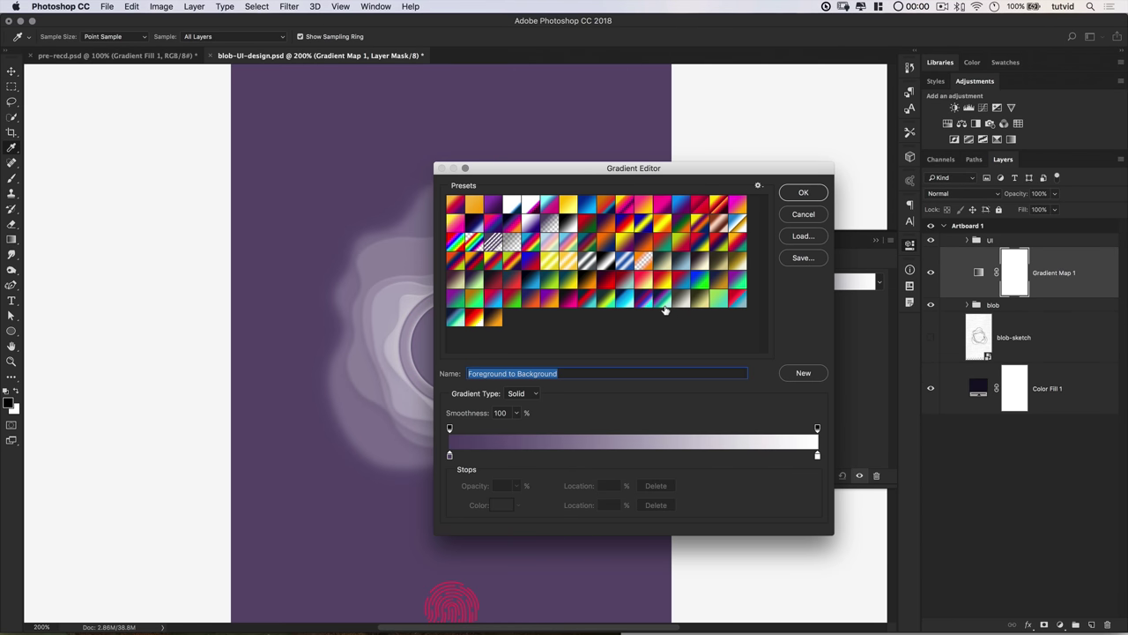
{"action": "left_click", "coordinate": [662, 301]}
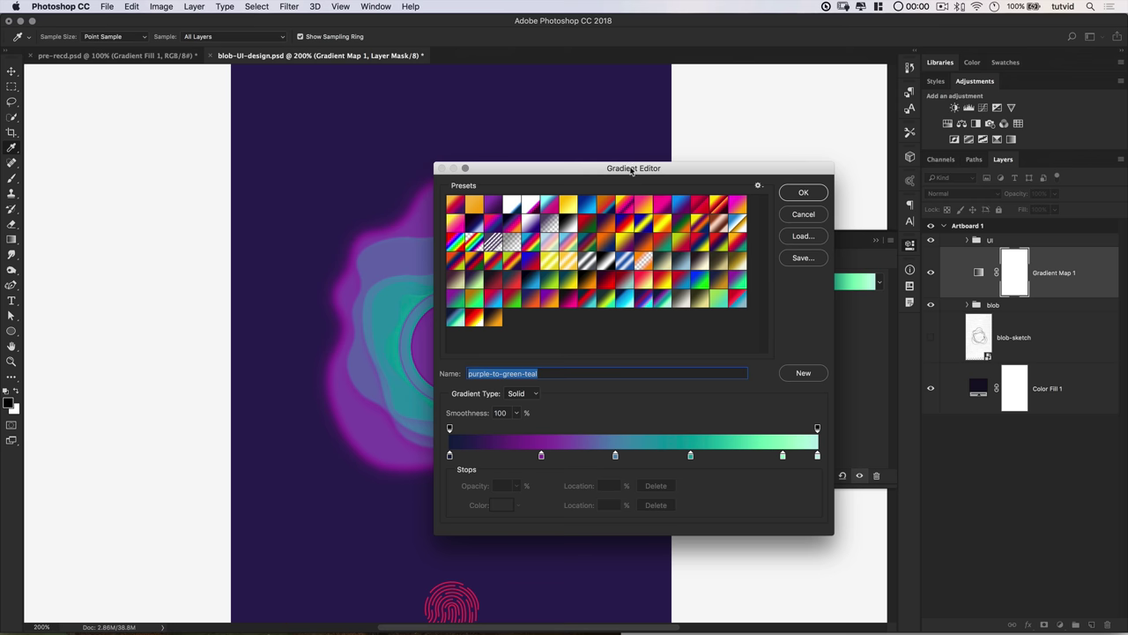
{"action": "left_click_drag", "start_coordinate": [631, 171], "coordinate": [678, 135]}
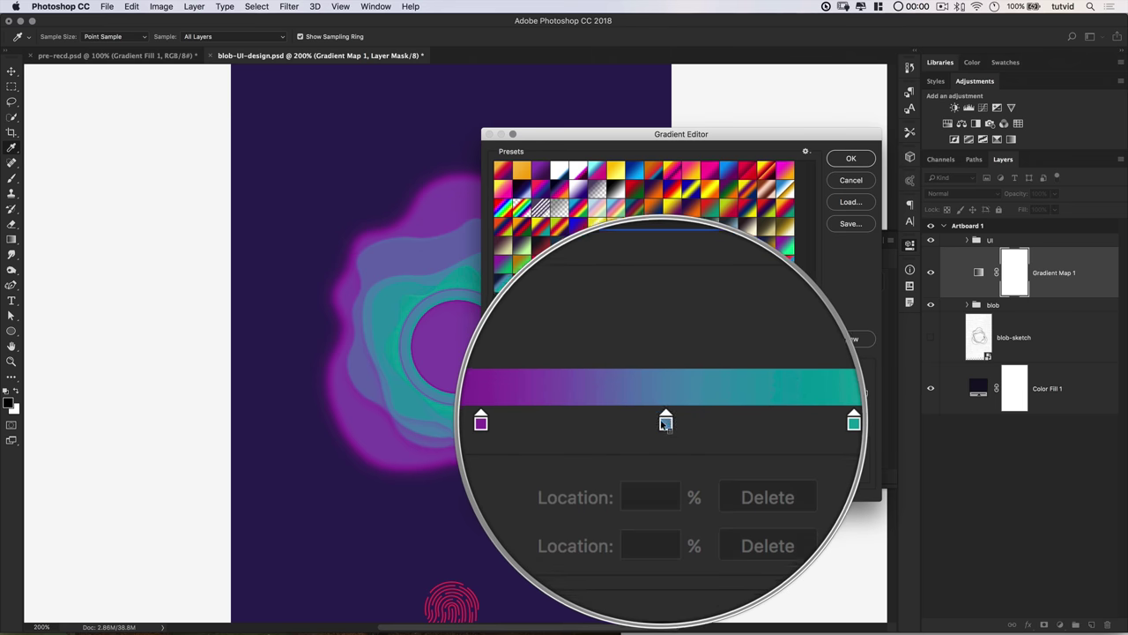
{"action": "type", "text": "z"}
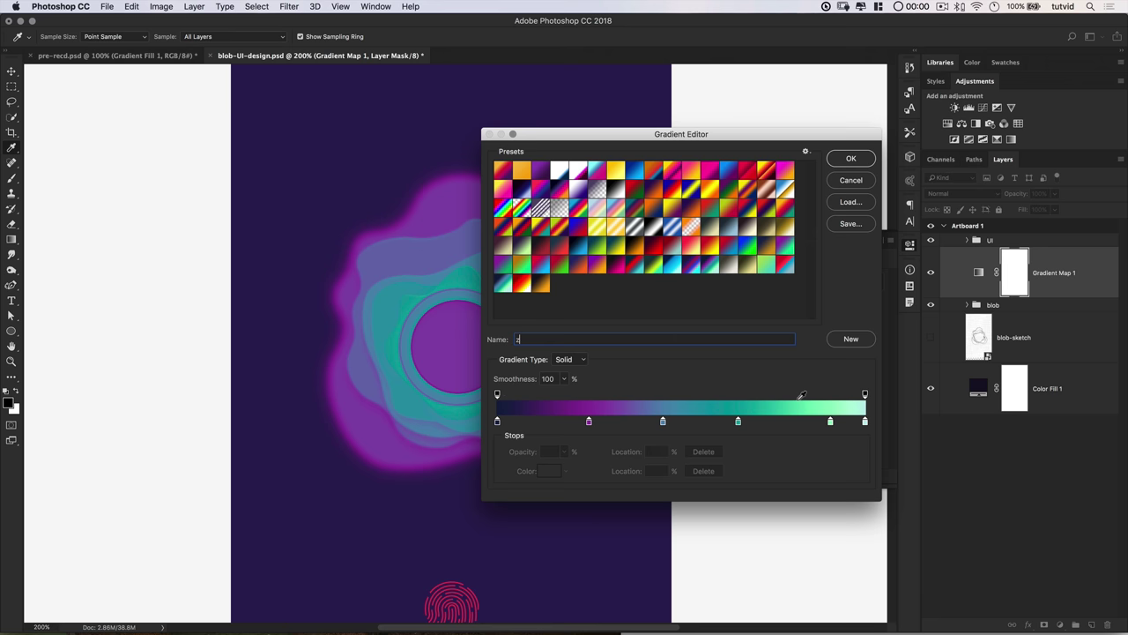
{"action": "left_click", "coordinate": [852, 158]}
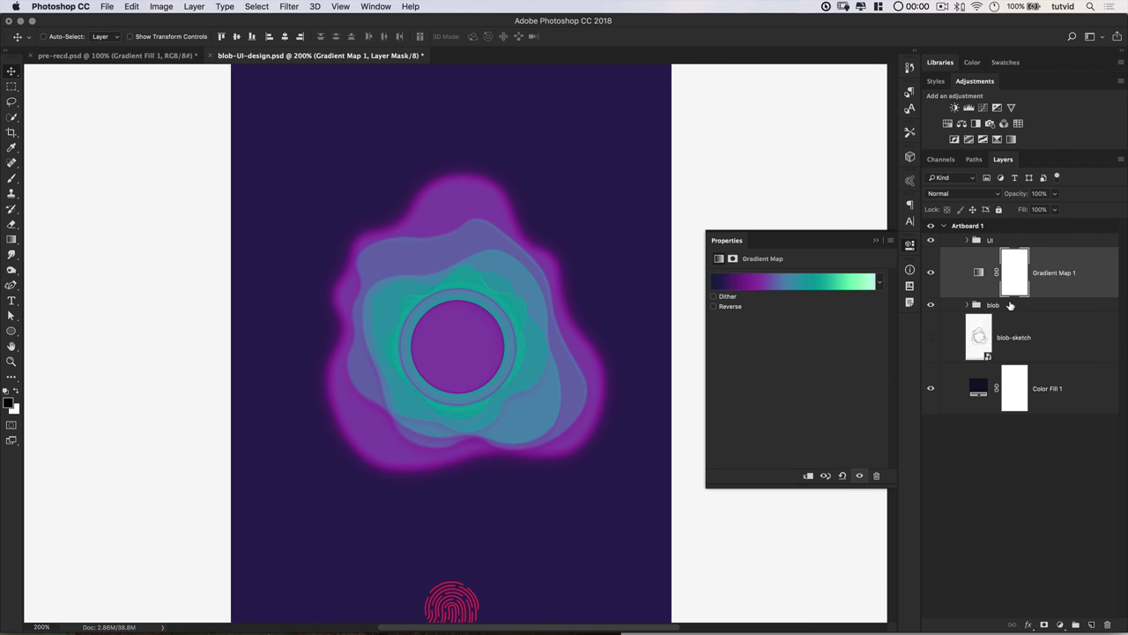
Clip the gradient map to the blob group and set its blend mode to Soft Light
{"action": "key", "text": "super+alt+g"}
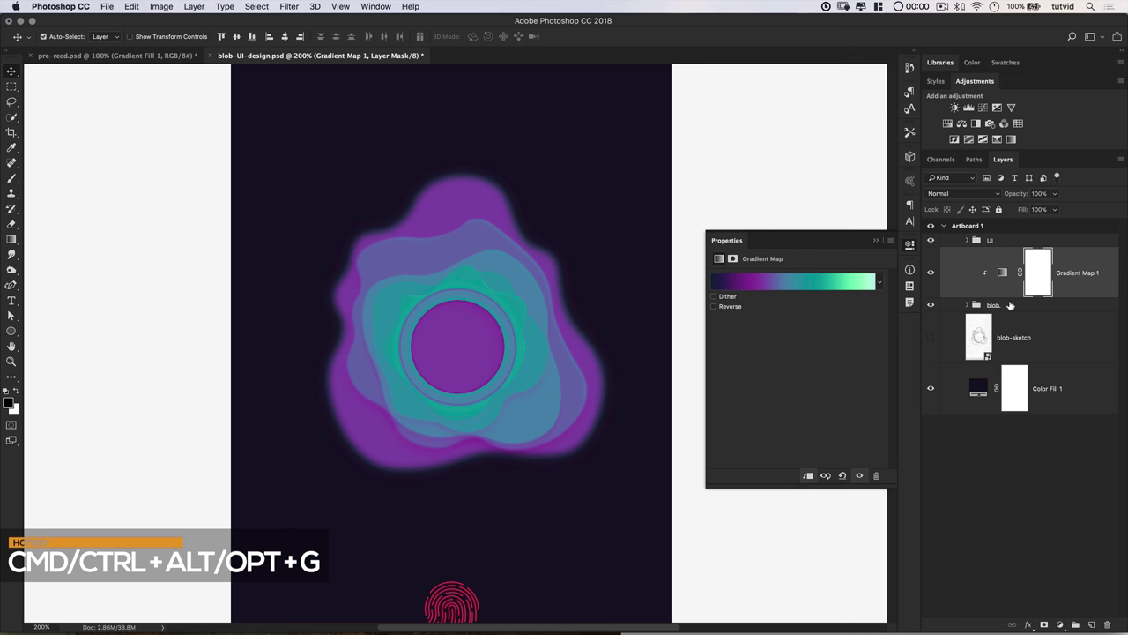
{"action": "left_click", "coordinate": [931, 273]}
{"action": "left_click", "coordinate": [932, 273]}
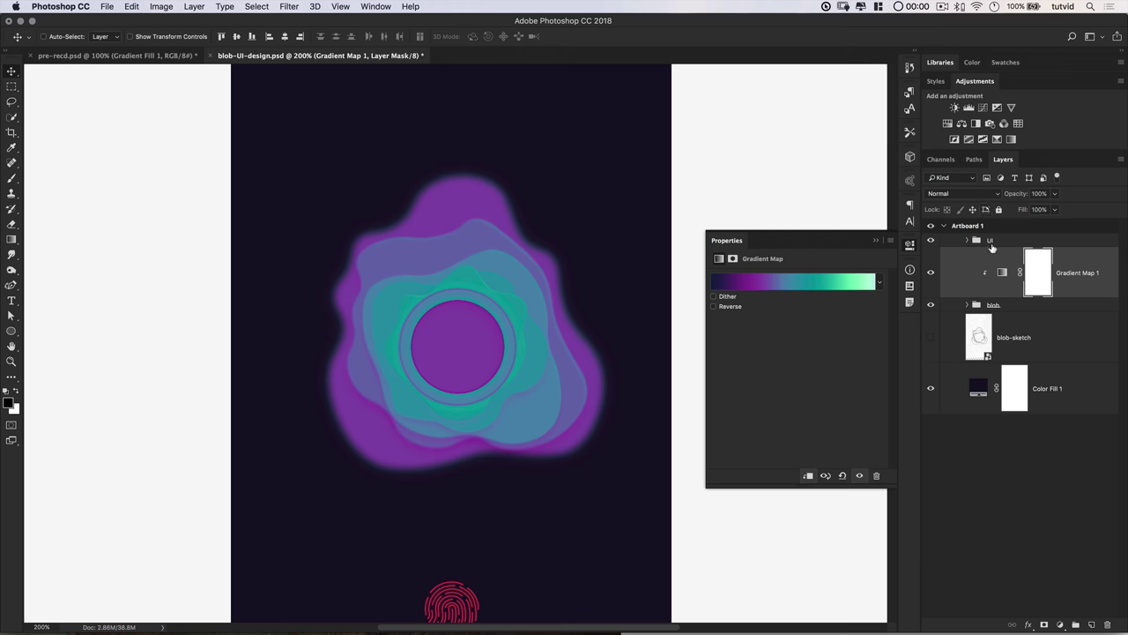
{"action": "left_click", "coordinate": [973, 195]}
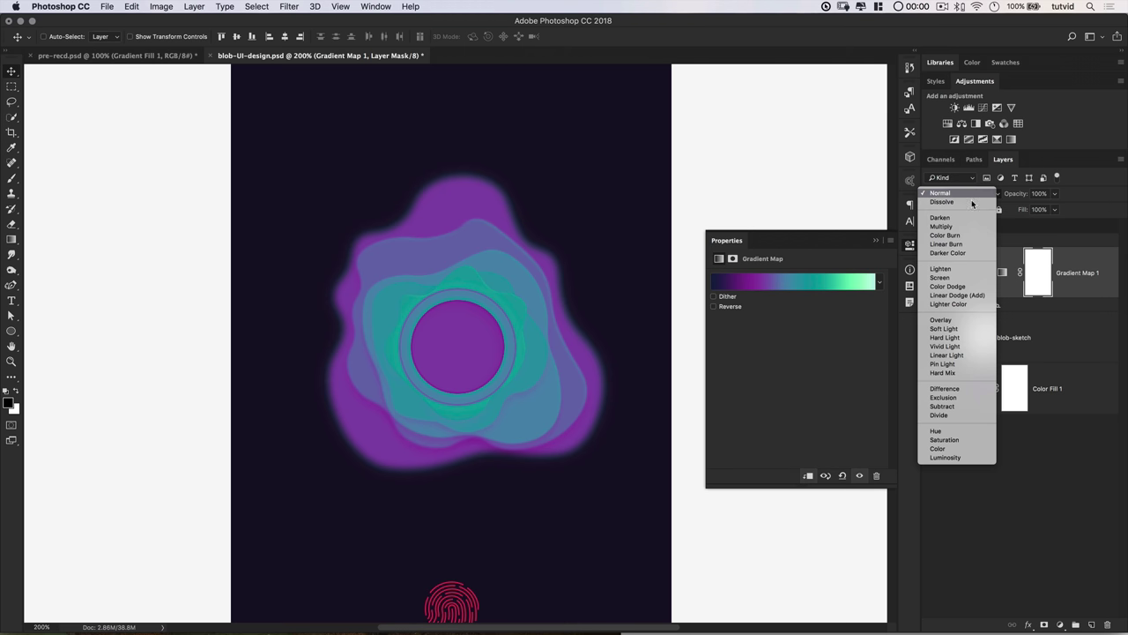
{"action": "left_click", "coordinate": [961, 328]}
{"action": "left_click", "coordinate": [930, 273]}
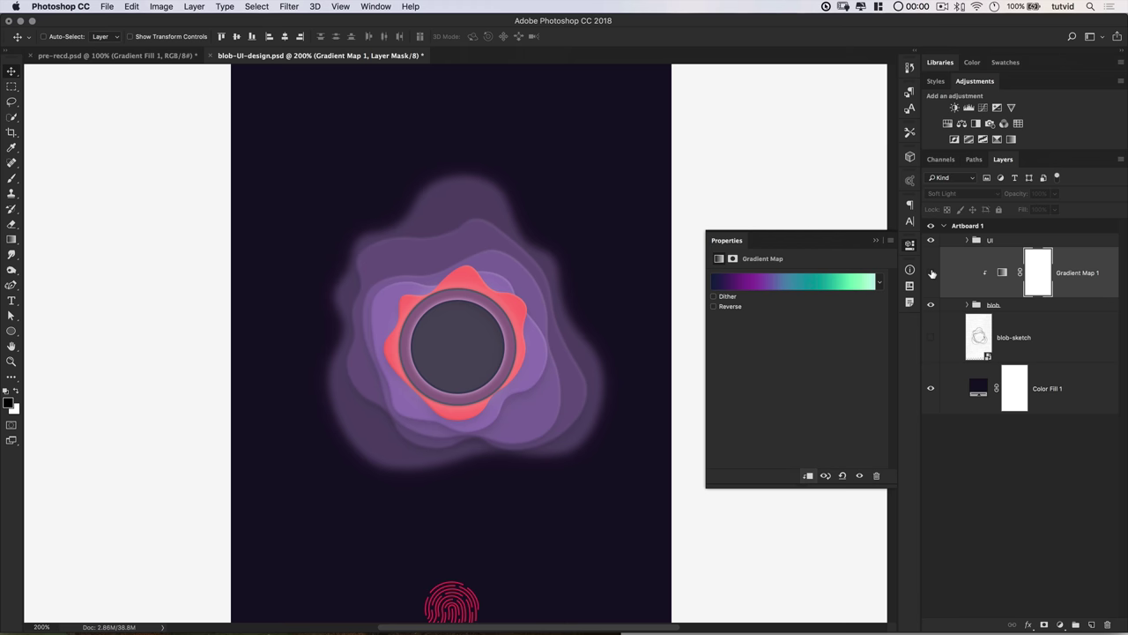
{"action": "left_click", "coordinate": [930, 274]}
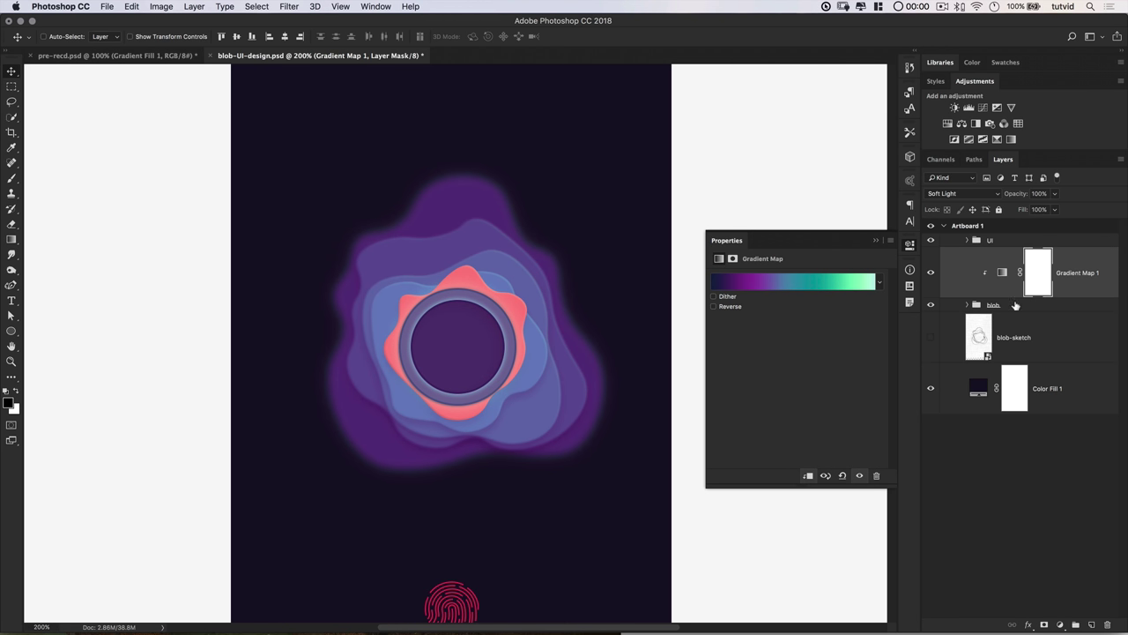
Add a Color Balance adjustment above the gradient map with midtones at red 10, magenta -20 and blue 25
{"action": "left_click", "coordinate": [962, 124]}
{"action": "key", "text": "super+minus"}
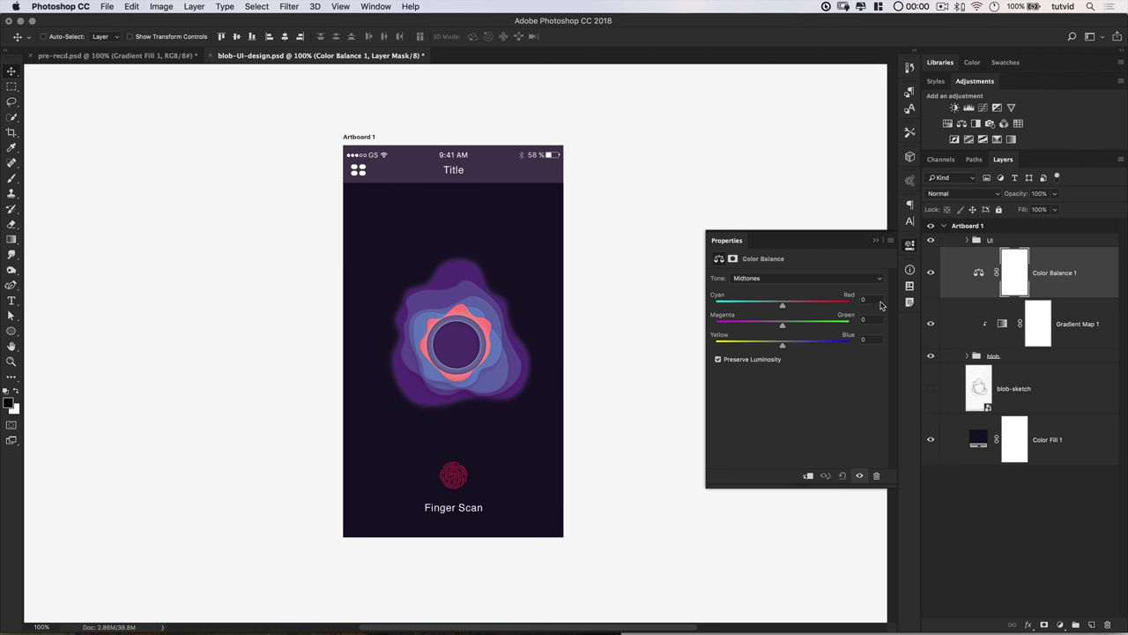
{"action": "type", "text": "10"}
{"action": "type", "text": "25"}
{"action": "key", "text": "Tab"}
Set the color balance shadows to cyan -5, magenta -20 and blue 10
{"action": "left_click", "coordinate": [781, 278]}
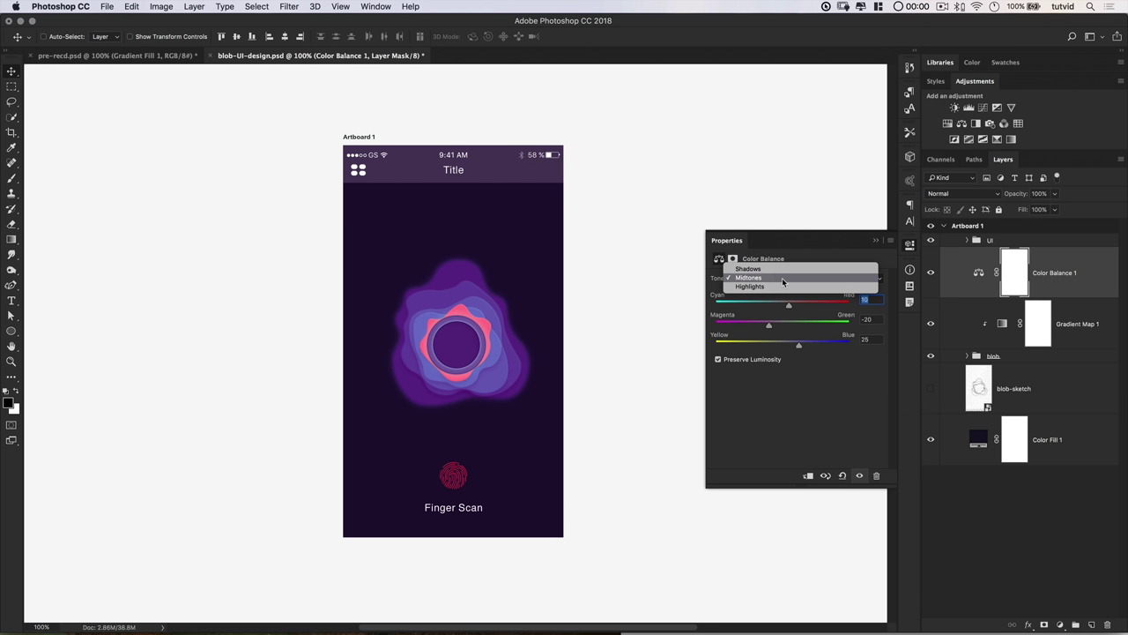
{"action": "left_click", "coordinate": [782, 267]}
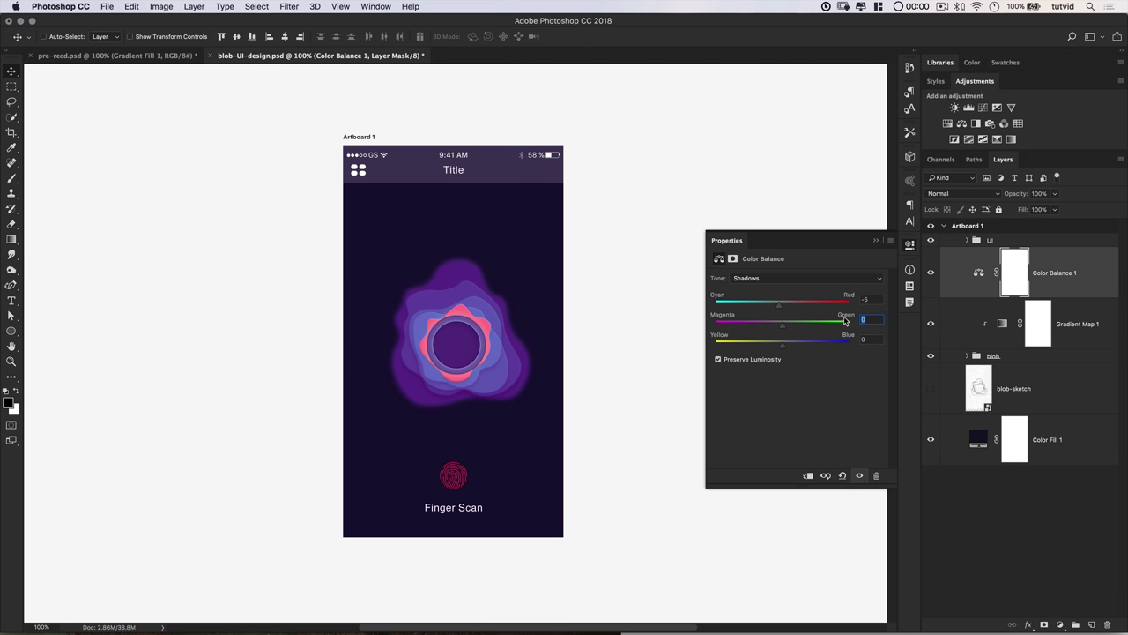
{"action": "type", "text": "-20"}
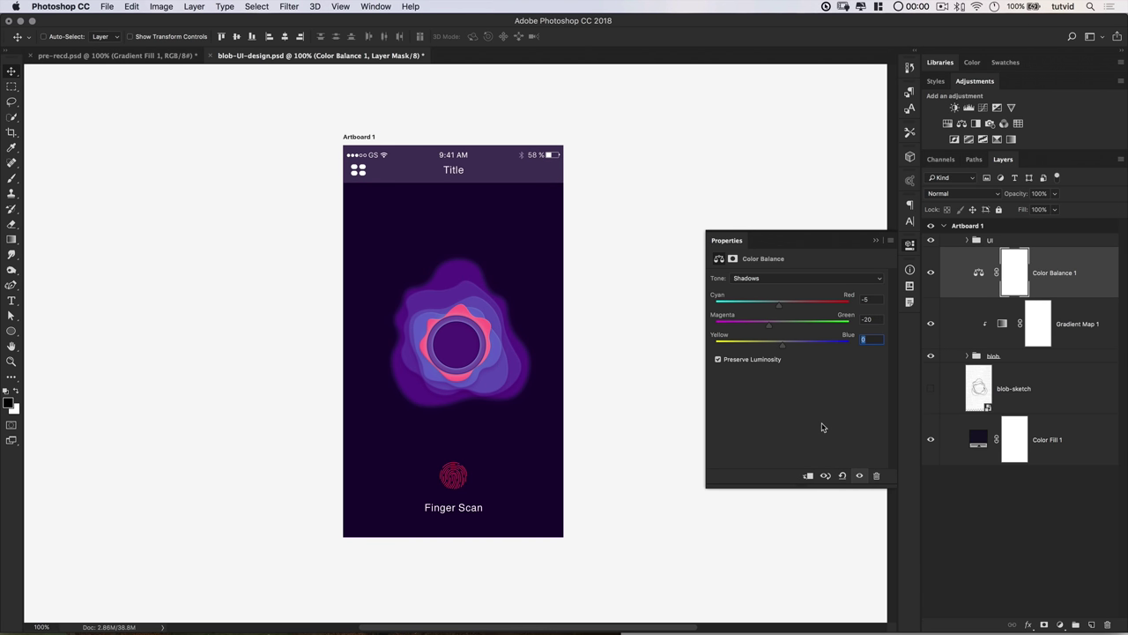
Set the color balance highlights to red 50, magenta -5 and yellow -20
{"action": "left_click", "coordinate": [783, 277]}
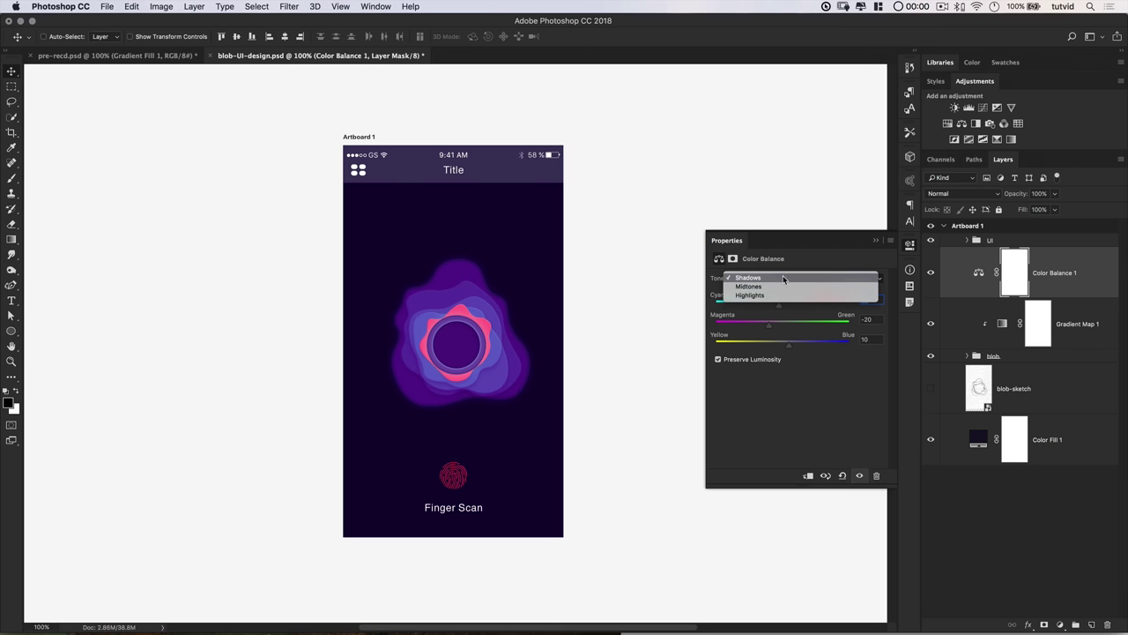
{"action": "left_click", "coordinate": [844, 296]}
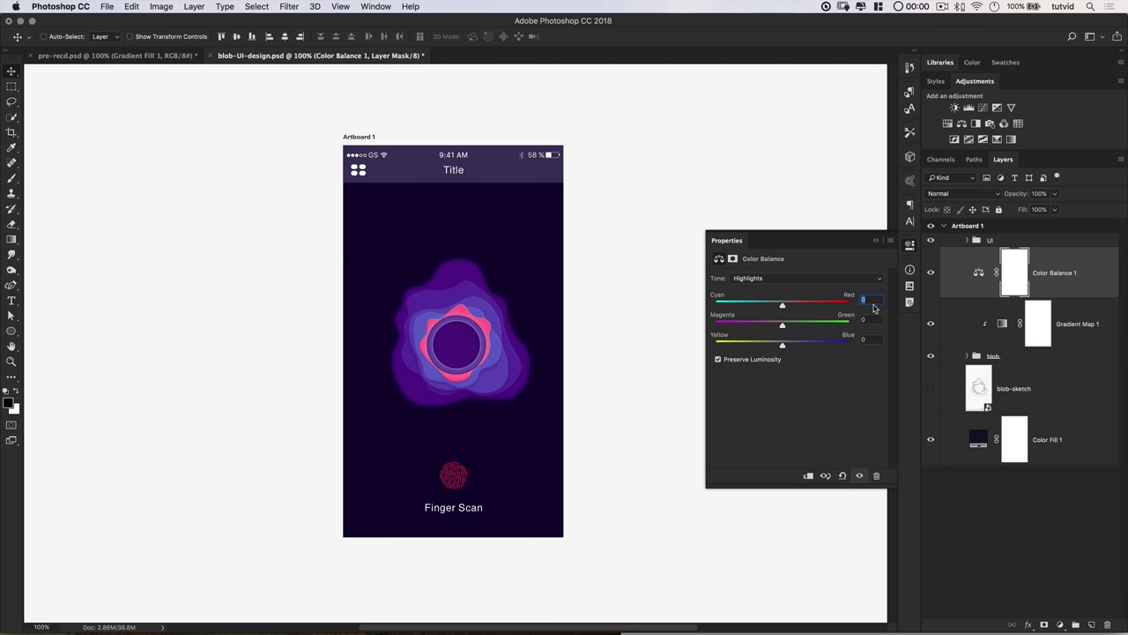
{"action": "type", "text": "50"}
{"action": "key", "text": "Tab"}
{"action": "type", "text": "-20"}
{"action": "key", "text": "Tab"}
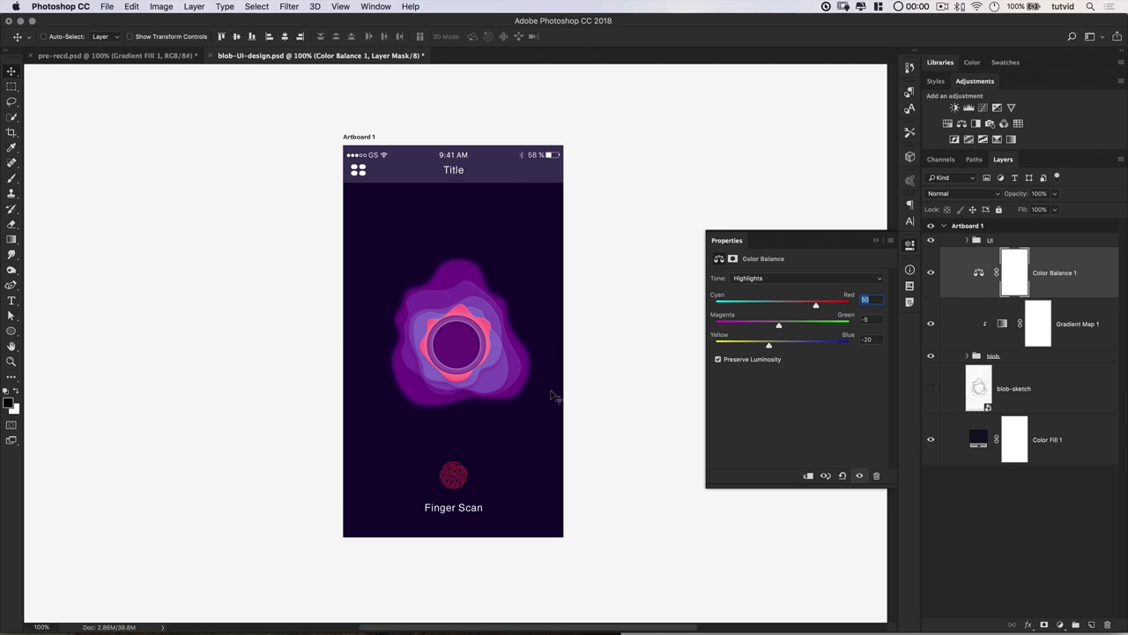
Compare the design with and without the color balance, close its properties, and inspect the blob up close
{"action": "left_click", "coordinate": [930, 272]}
{"action": "left_click", "coordinate": [930, 273]}
{"action": "left_click", "coordinate": [910, 245]}
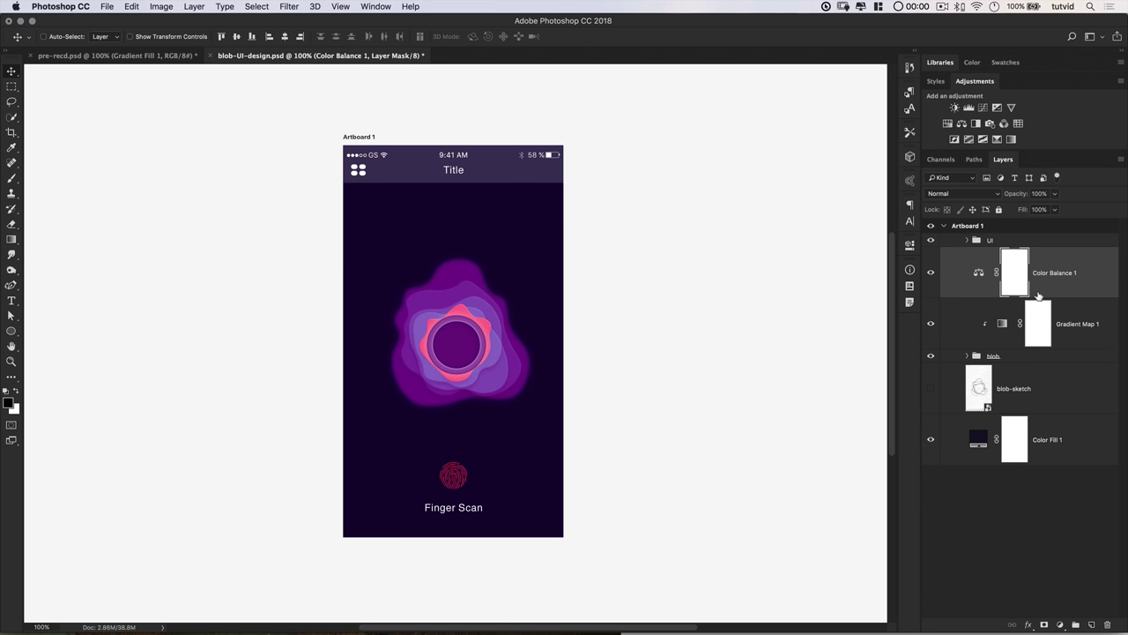
{"action": "key", "text": "z"}
{"action": "left_click_drag", "start_coordinate": [478, 397], "coordinate": [446, 281]}
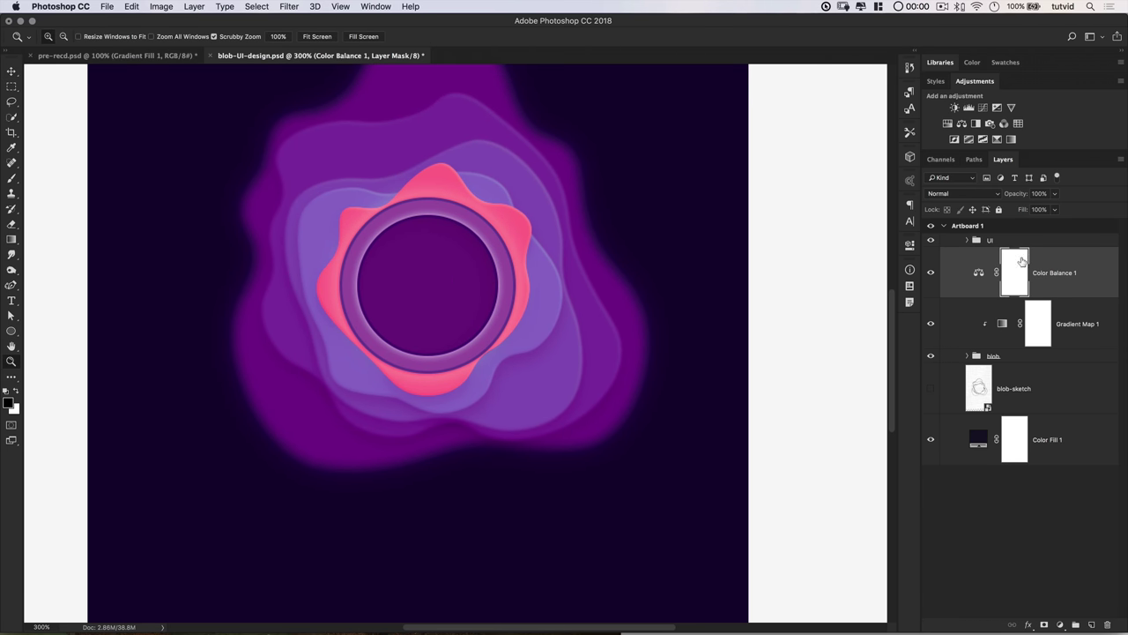
Add the centred text "68Fº" in Helvetica Light at 65 pt inside the inner circle
{"action": "left_click", "coordinate": [11, 301]}
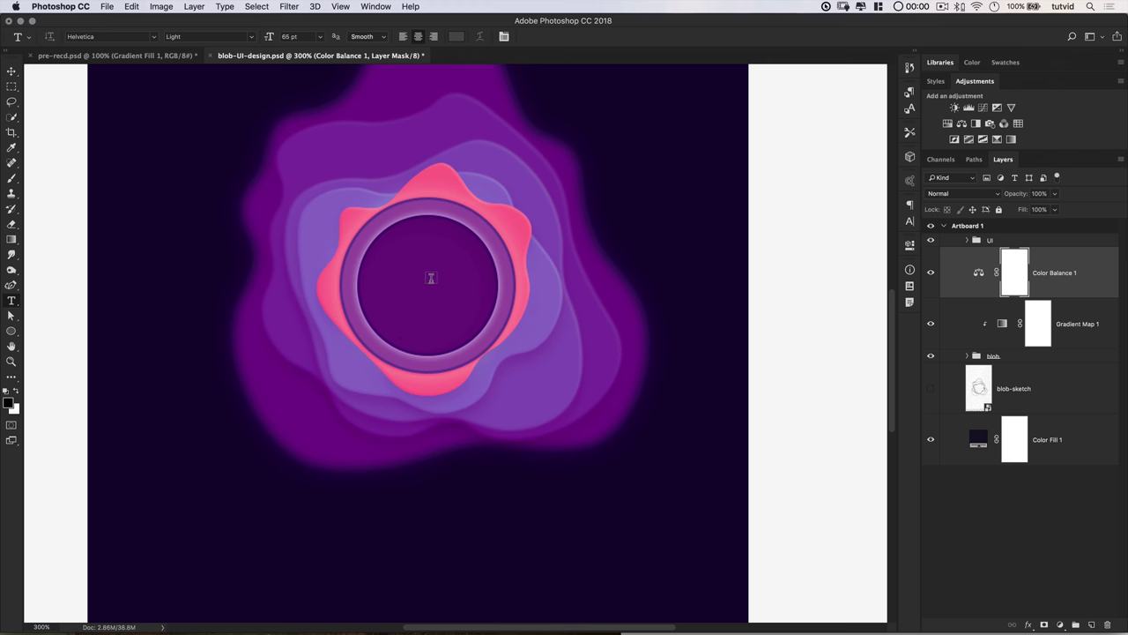
{"action": "left_click", "coordinate": [422, 288]}
{"action": "type", "text": "68"}
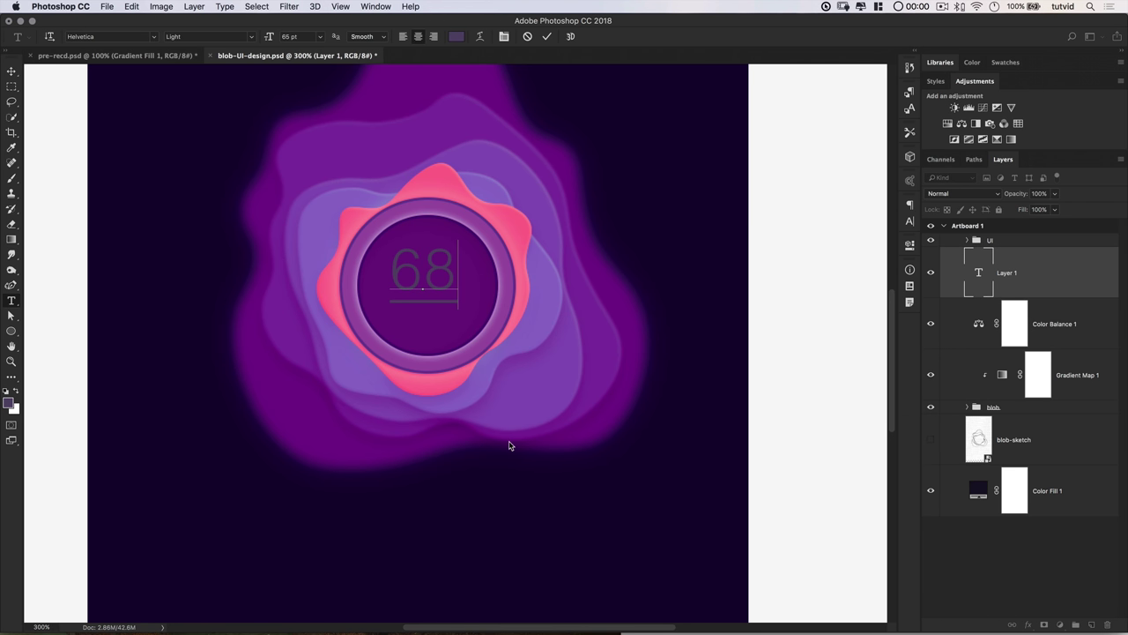
{"action": "type", "text": "F"}
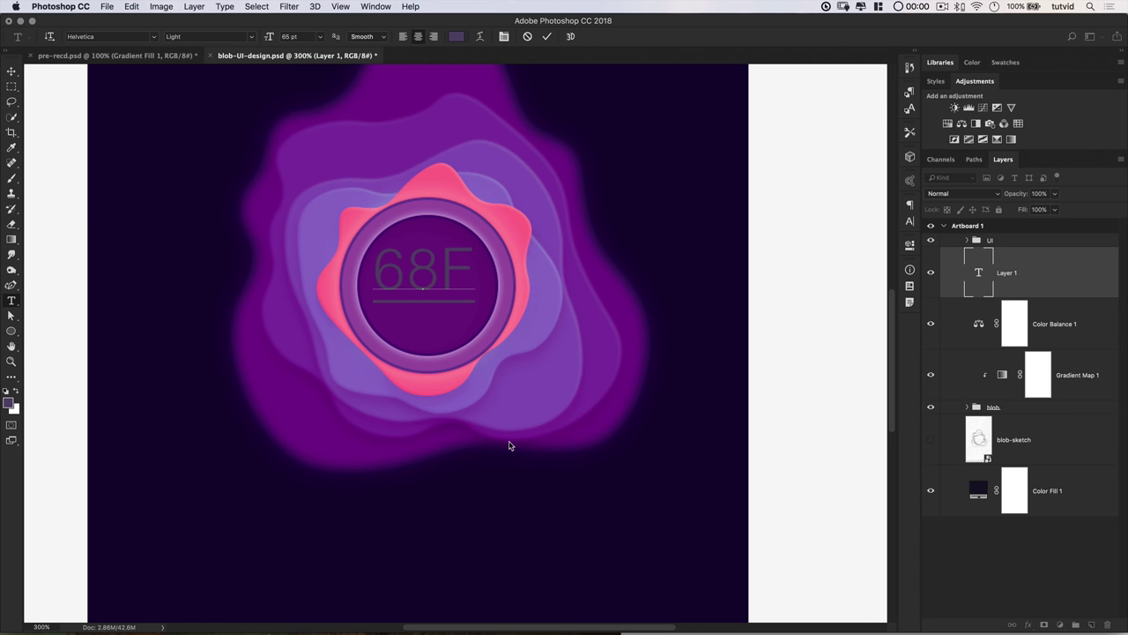
{"action": "type", "text": "°"}
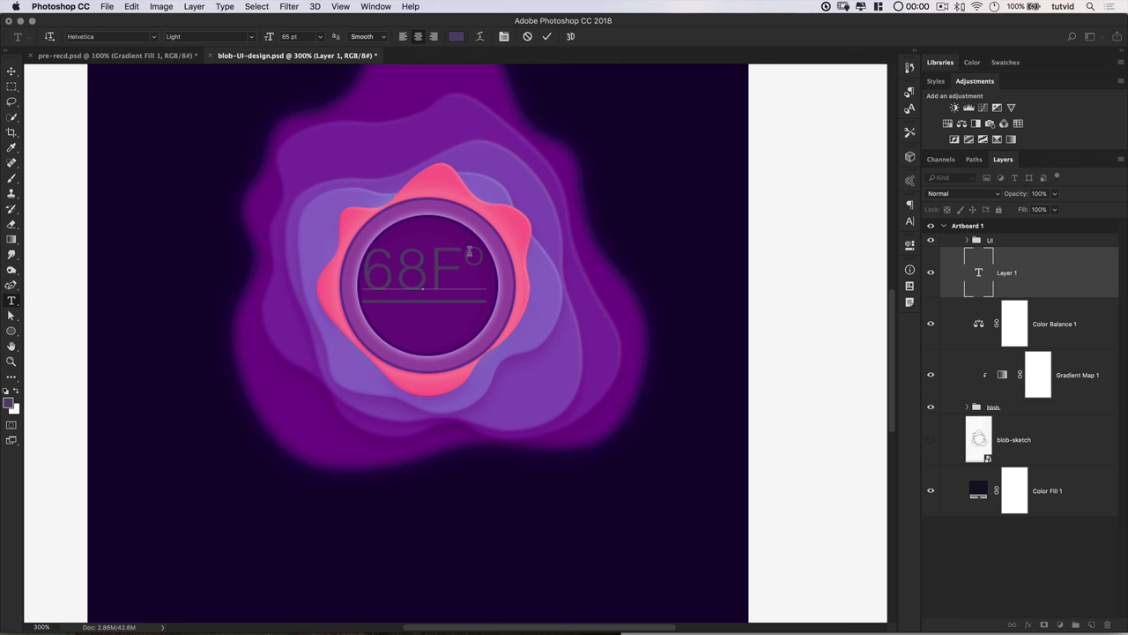
{"action": "left_click", "coordinate": [464, 273]}
{"action": "key", "text": "shift+Right"}
{"action": "key", "text": "Left"}
Set the color of the whole "68Fº" text to white (ffffff) and commit the text
{"action": "left_click_drag", "start_coordinate": [362, 265], "coordinate": [471, 247]}
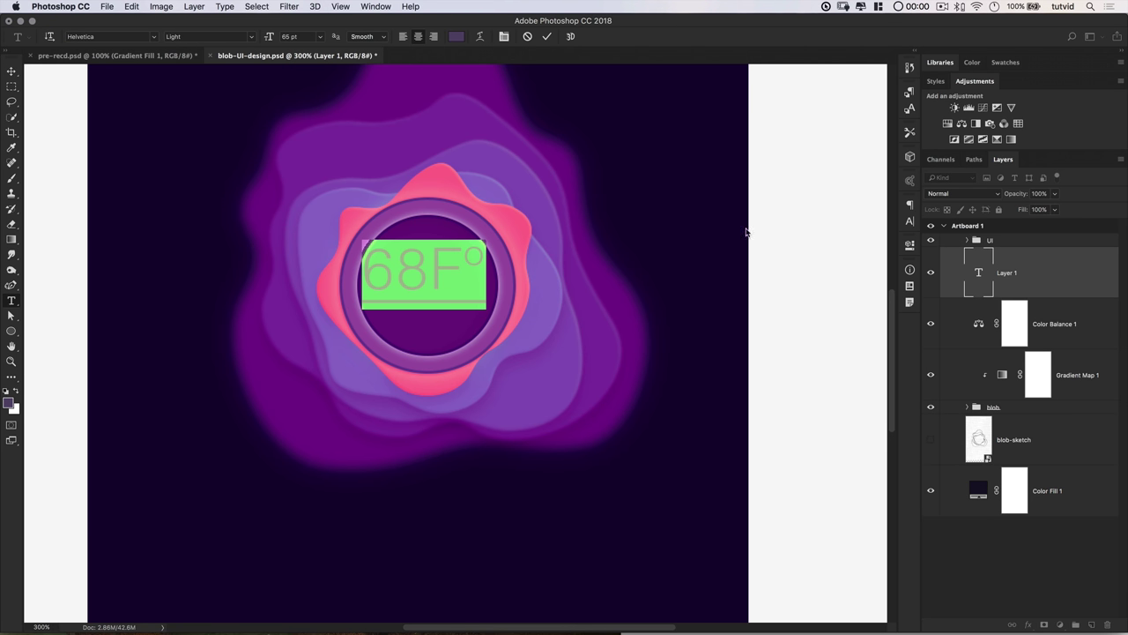
{"action": "left_click", "coordinate": [910, 221]}
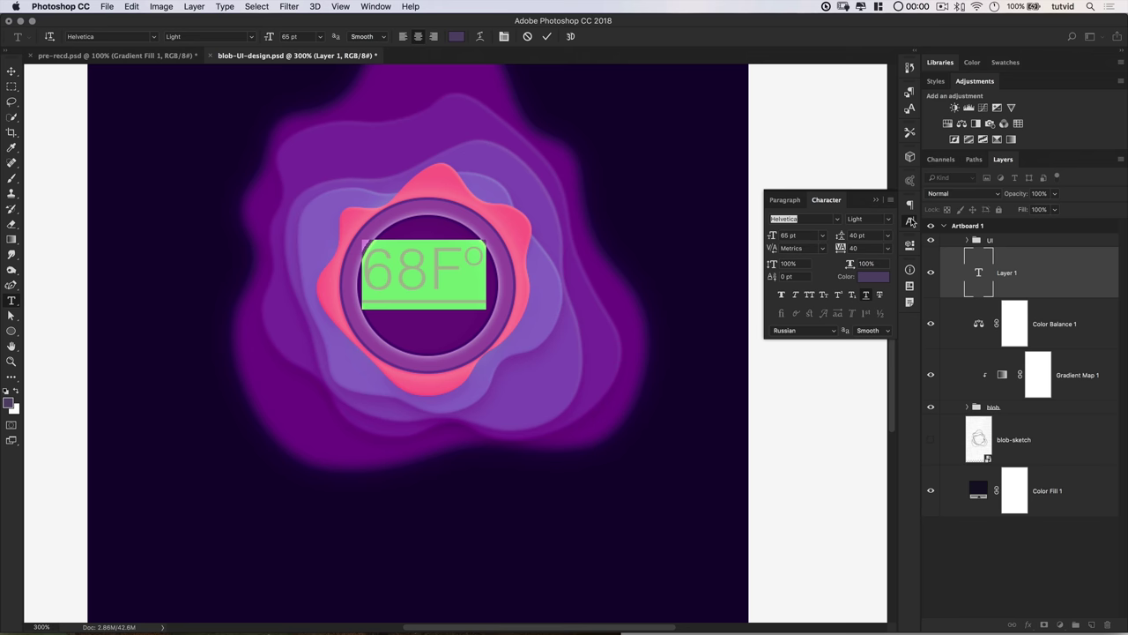
{"action": "left_click", "coordinate": [368, 7]}
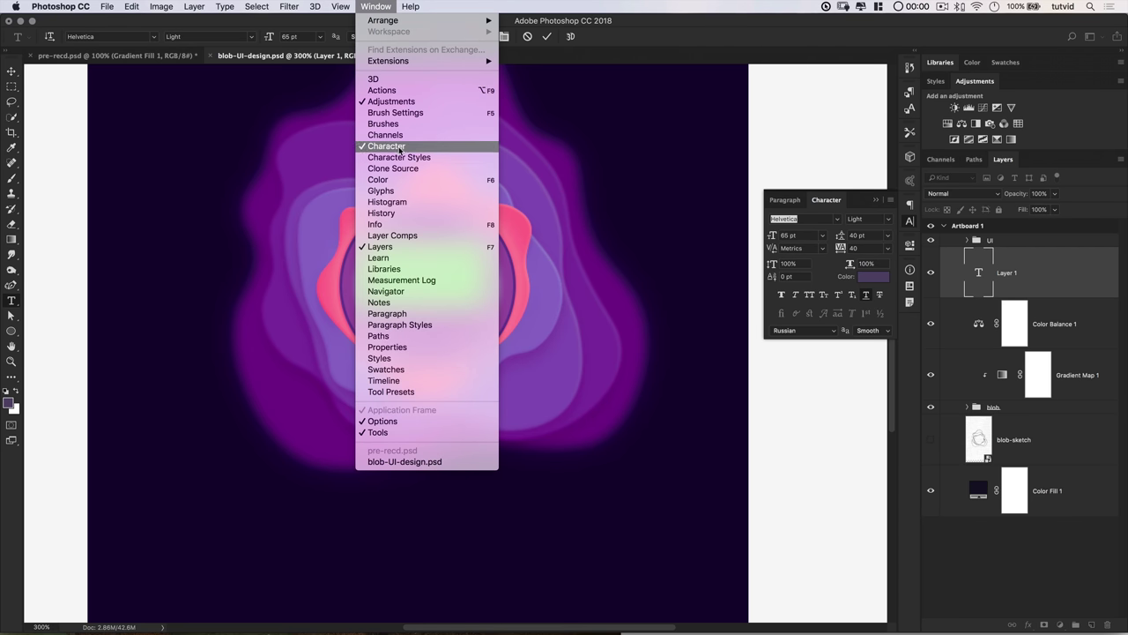
{"action": "key", "text": "Escape"}
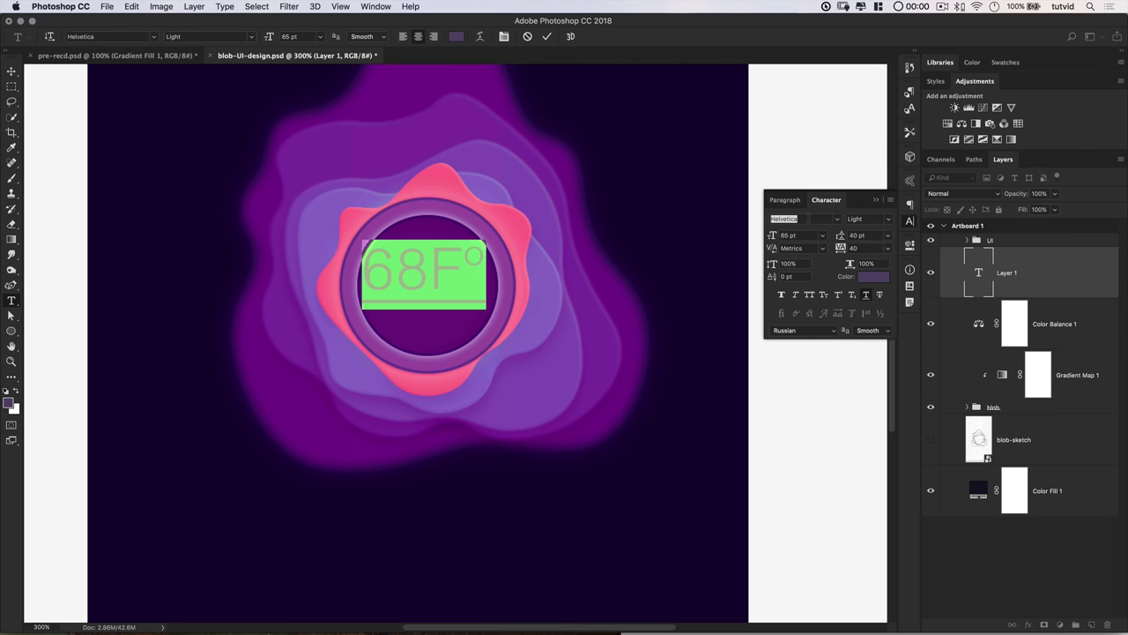
{"action": "left_click", "coordinate": [806, 235]}
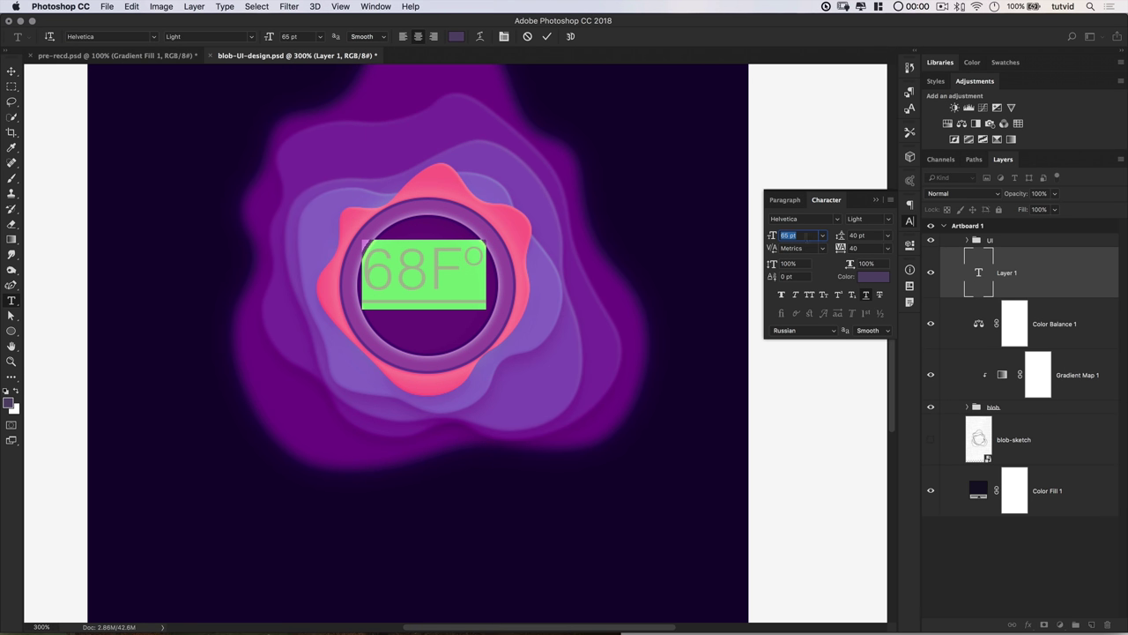
{"action": "left_click", "coordinate": [837, 247]}
{"action": "left_click", "coordinate": [872, 277]}
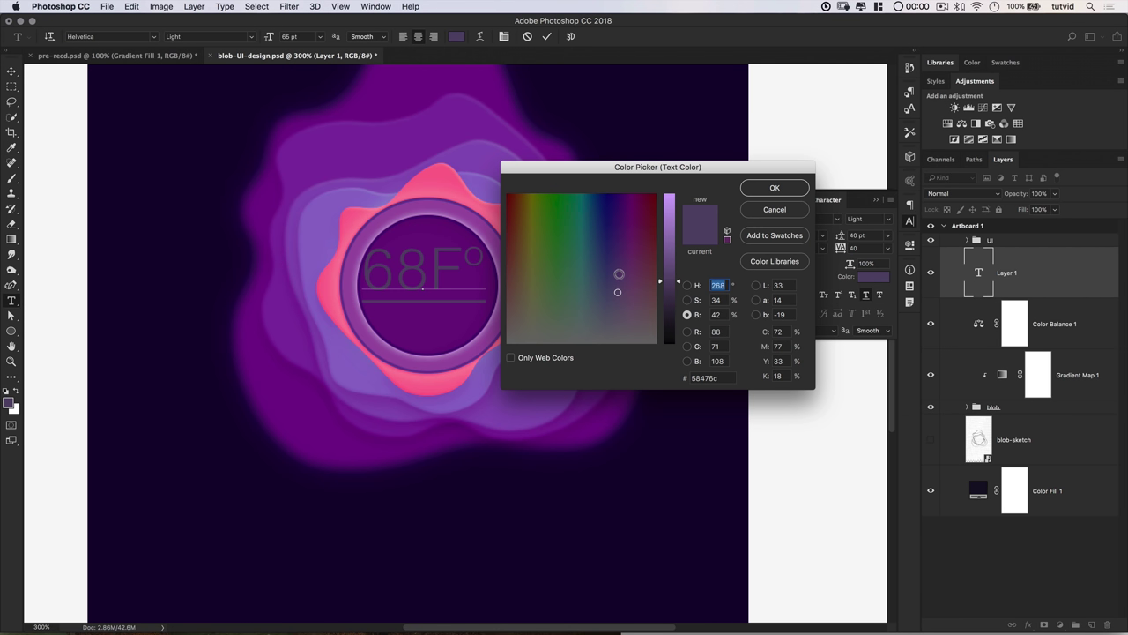
{"action": "left_click_drag", "start_coordinate": [660, 228], "coordinate": [668, 193]}
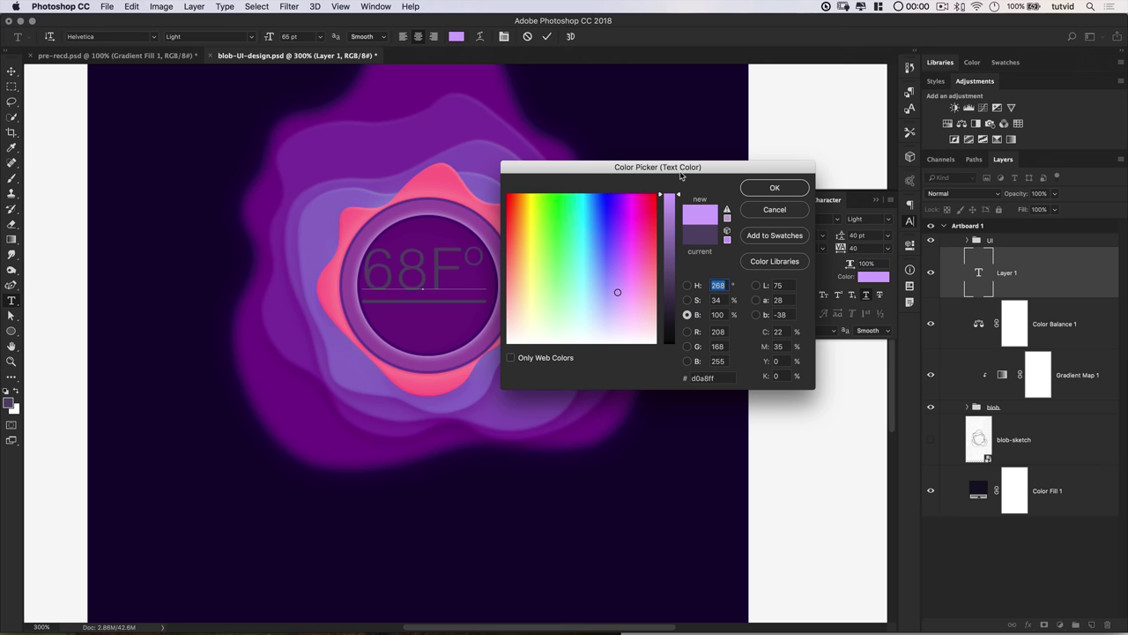
{"action": "left_click_drag", "start_coordinate": [564, 317], "coordinate": [506, 356]}
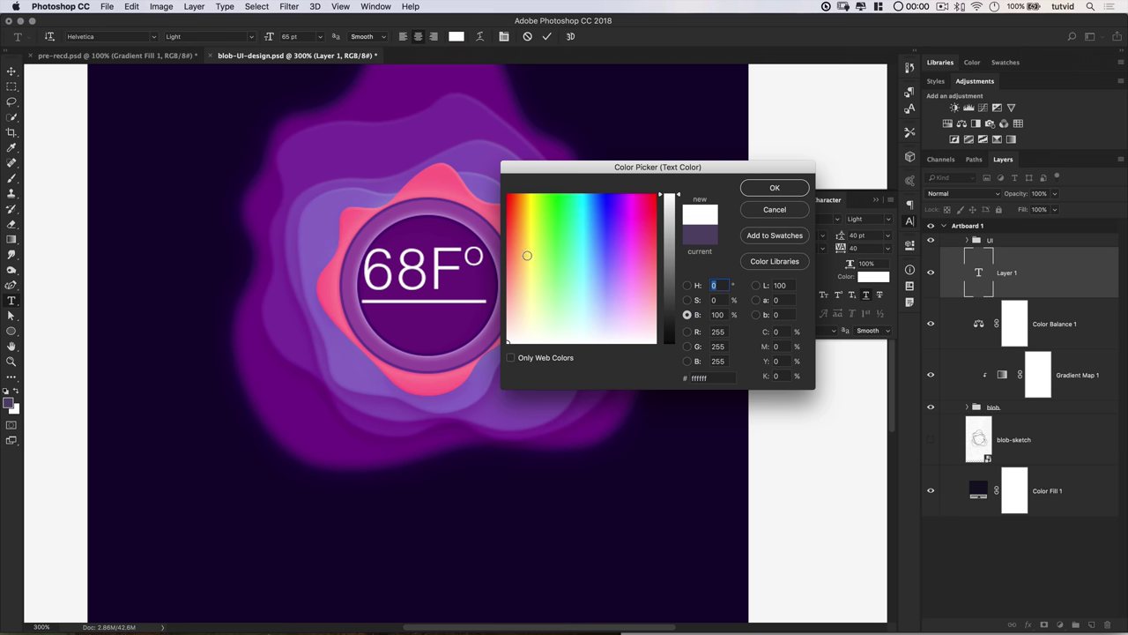
{"action": "left_click", "coordinate": [792, 190]}
{"action": "left_click", "coordinate": [937, 281]}
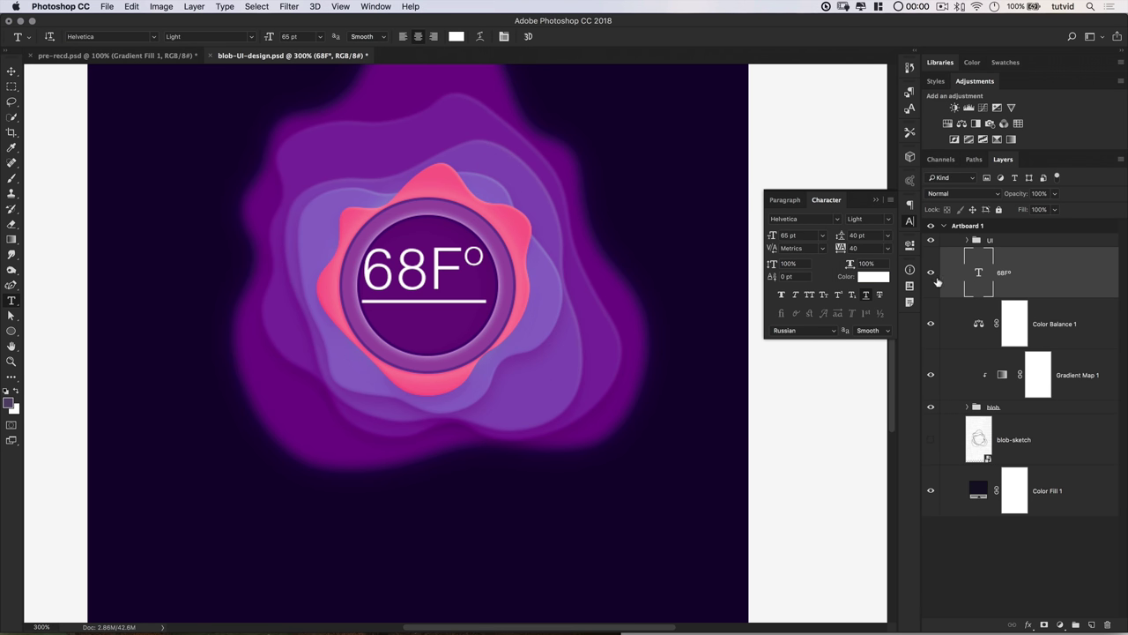
Try to set only the "Fº" part of the temperature text to 30 pt
{"action": "double_click", "coordinate": [979, 272]}
{"action": "left_click", "coordinate": [431, 269]}
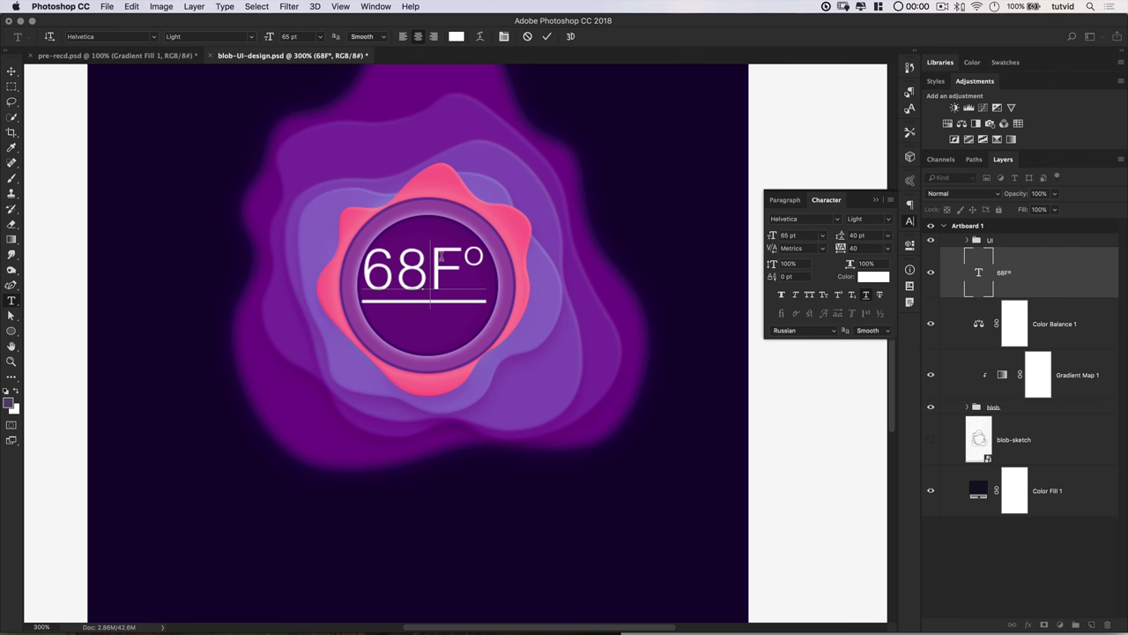
{"action": "left_click_drag", "start_coordinate": [431, 269], "coordinate": [492, 258]}
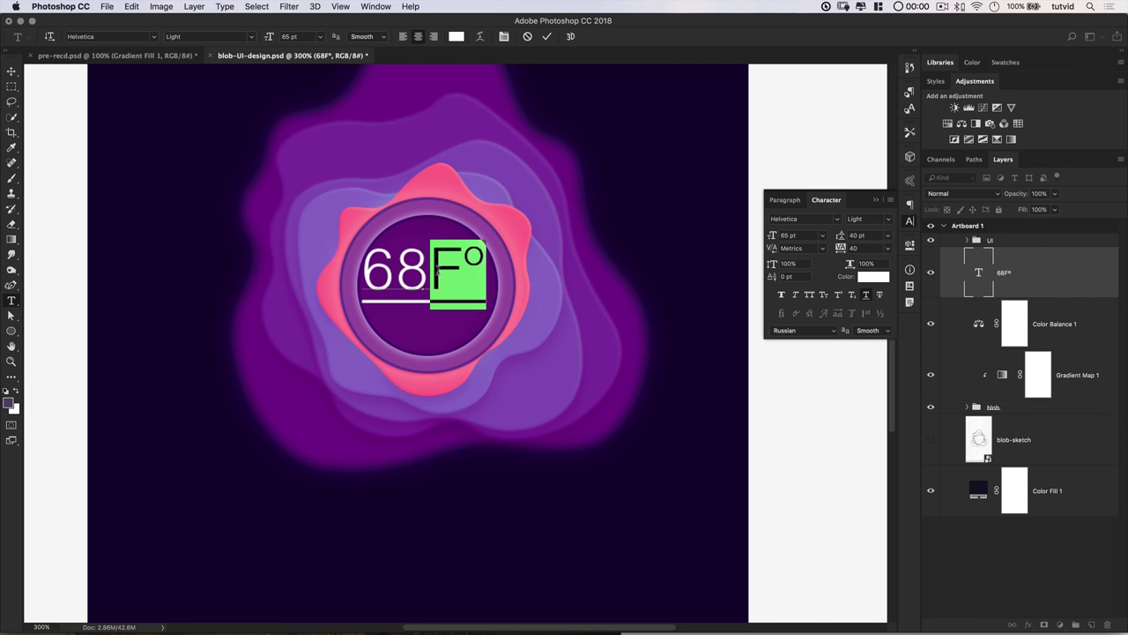
{"action": "left_click", "coordinate": [789, 236]}
{"action": "type", "text": "30"}
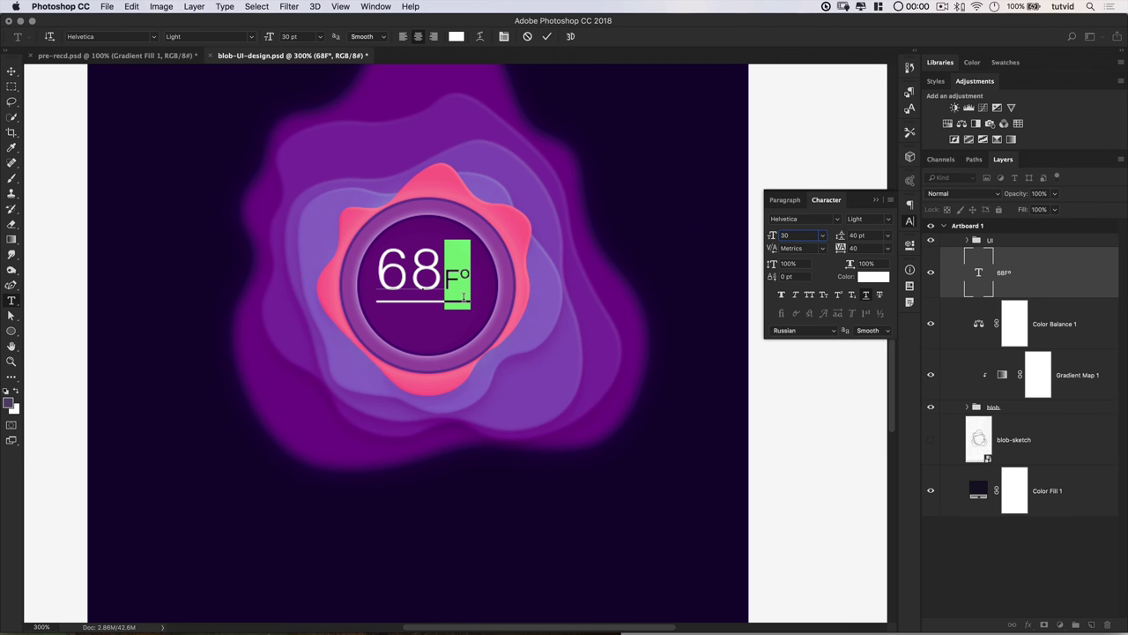
{"action": "key", "text": "Return"}
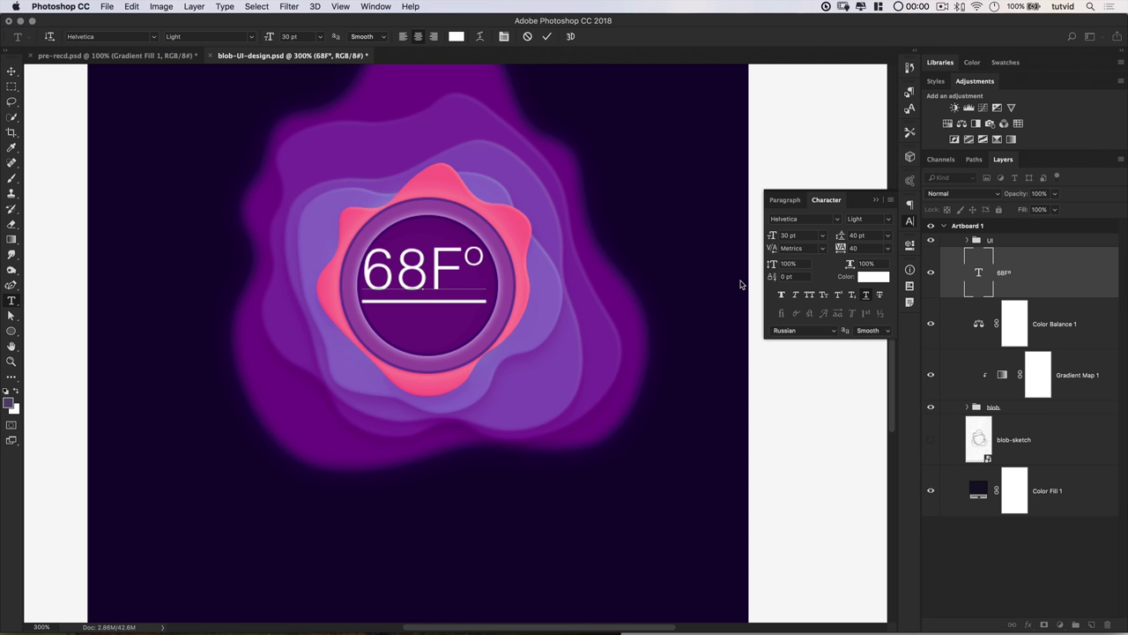
{"action": "left_click", "coordinate": [979, 276]}
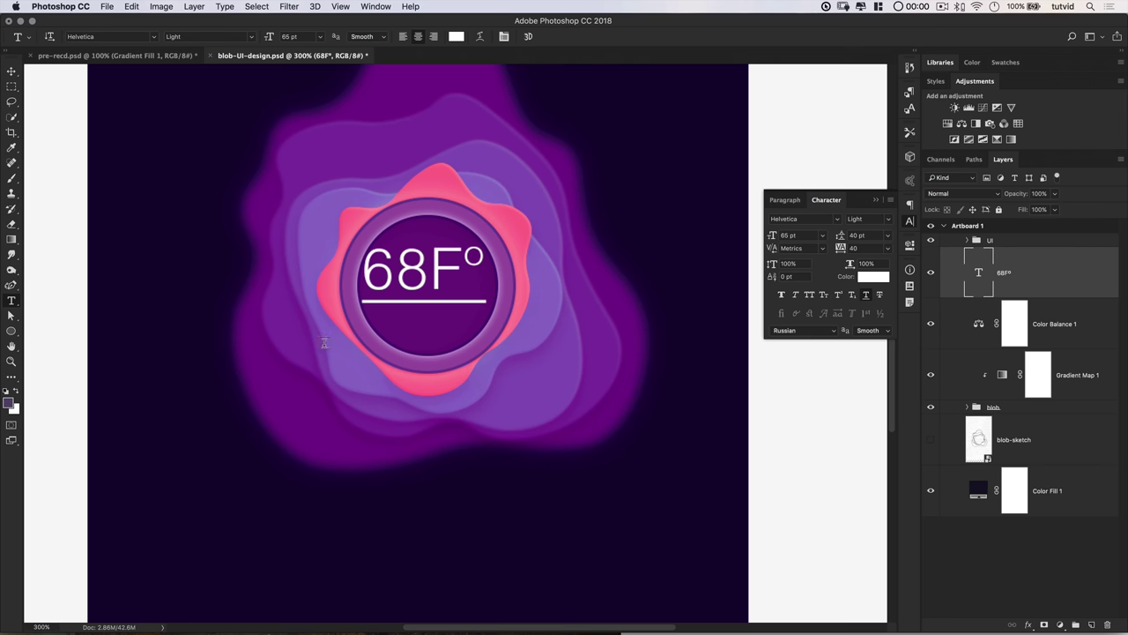
Make the "Fº" part of the temperature text superscript
{"action": "double_click", "coordinate": [979, 275]}
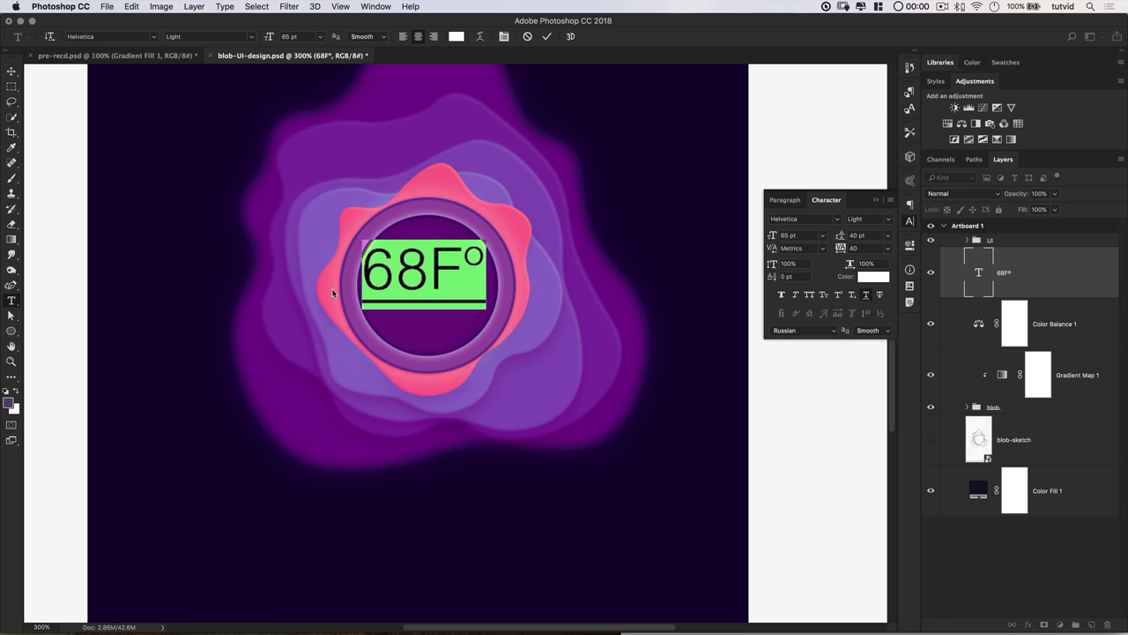
{"action": "left_click", "coordinate": [452, 276]}
{"action": "left_click_drag", "start_coordinate": [433, 262], "coordinate": [498, 259]}
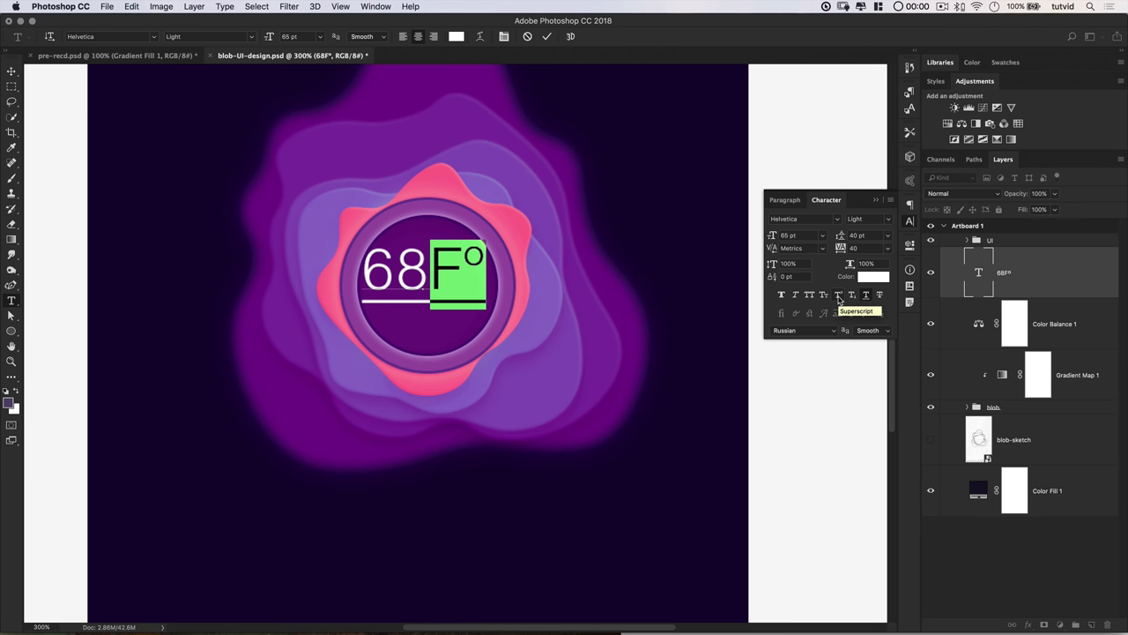
{"action": "left_click", "coordinate": [838, 296]}
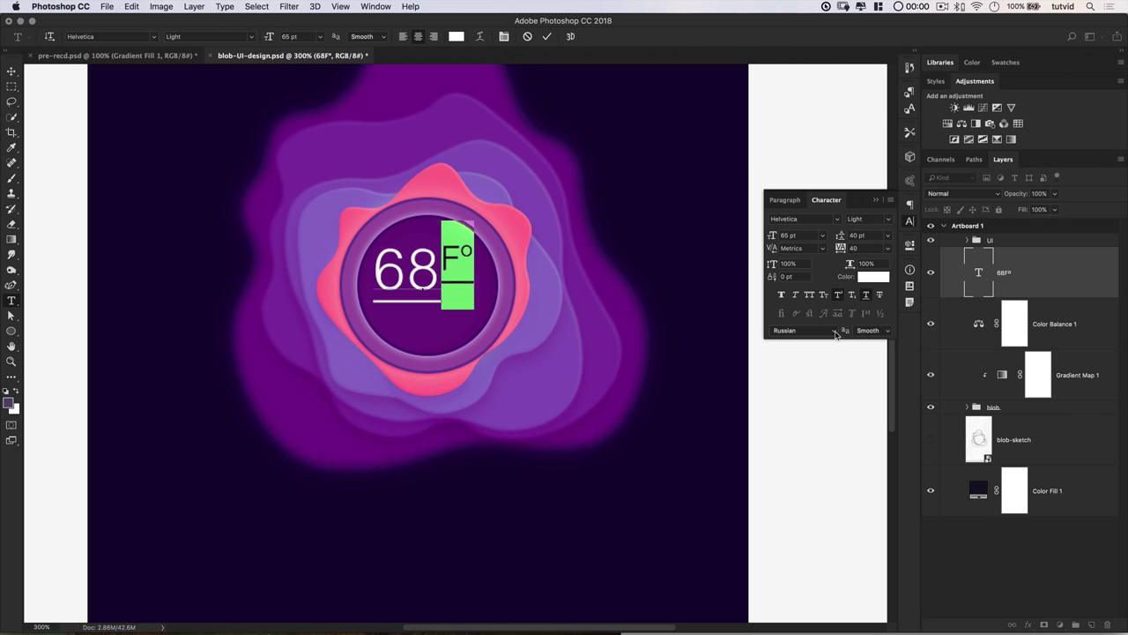
{"action": "left_click", "coordinate": [455, 271]}
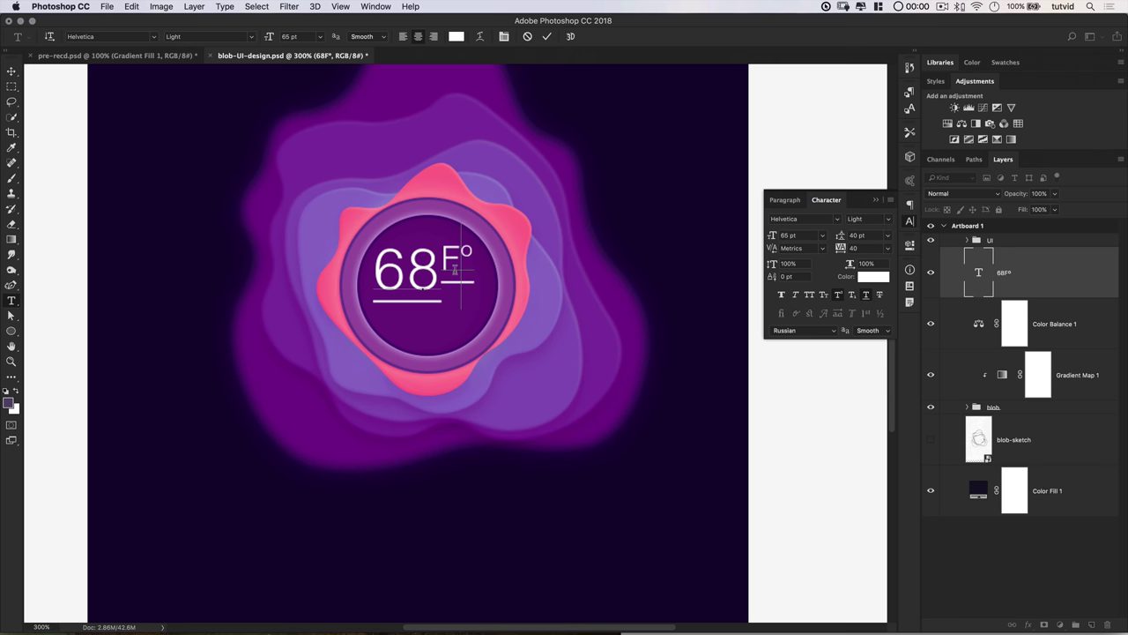
Remove the underline from the whole "68Fº" text and commit the edit
{"action": "left_click", "coordinate": [370, 276]}
{"action": "left_click_drag", "start_coordinate": [370, 276], "coordinate": [509, 260]}
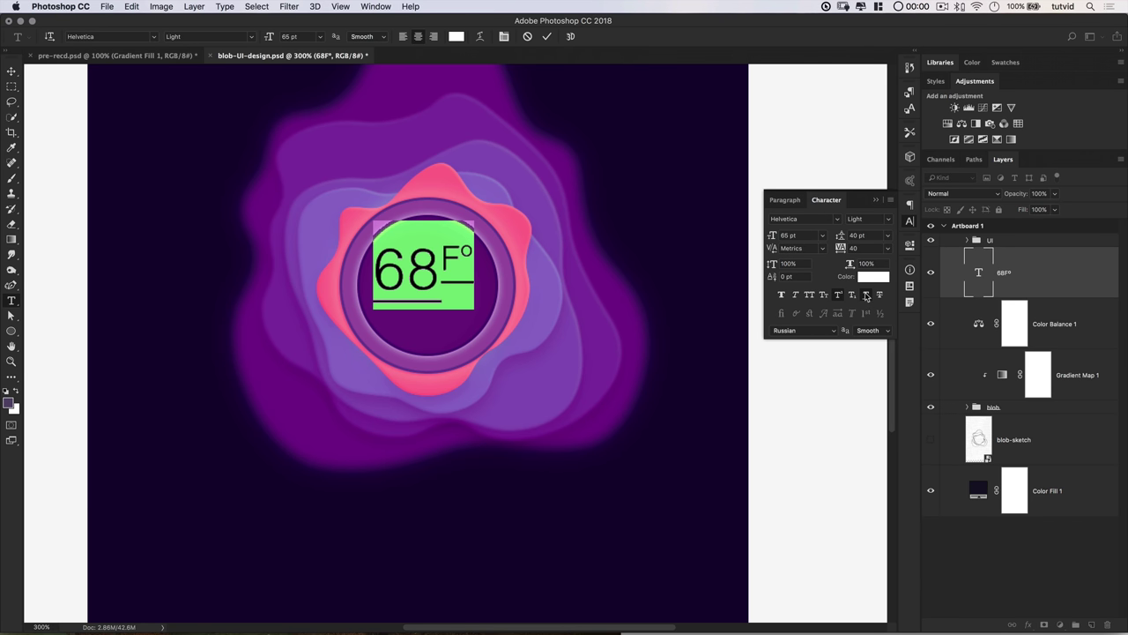
{"action": "left_click", "coordinate": [865, 296]}
{"action": "left_click", "coordinate": [544, 36]}
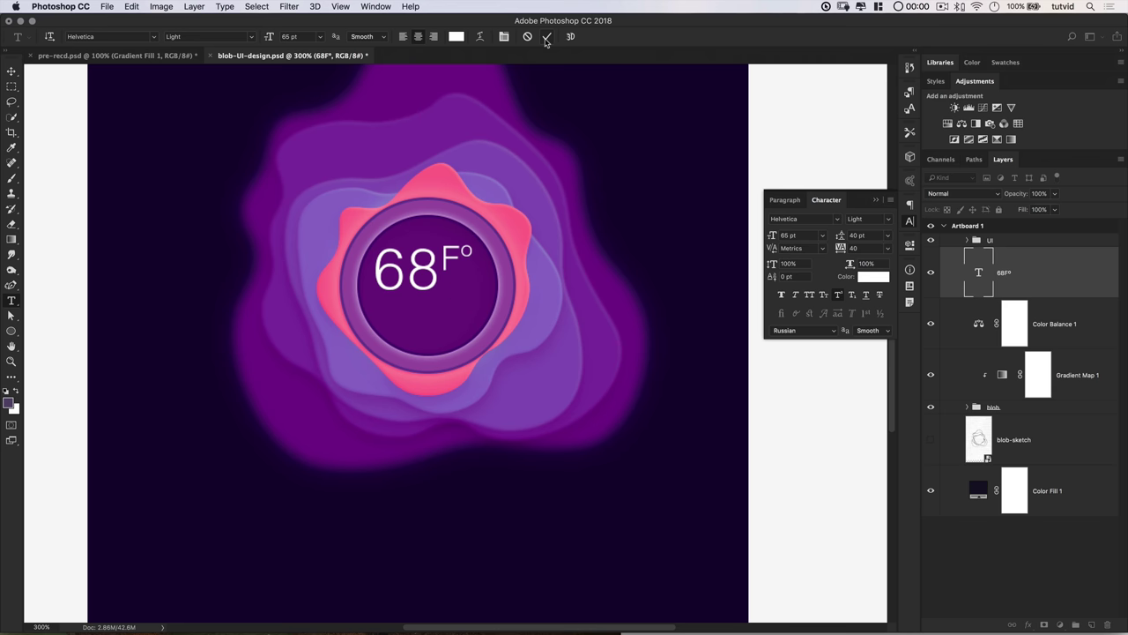
Move the temperature text down and slightly right to centre it in the inner circle
{"action": "key", "text": "v"}
{"action": "left_click_drag", "start_coordinate": [430, 278], "coordinate": [437, 293]}
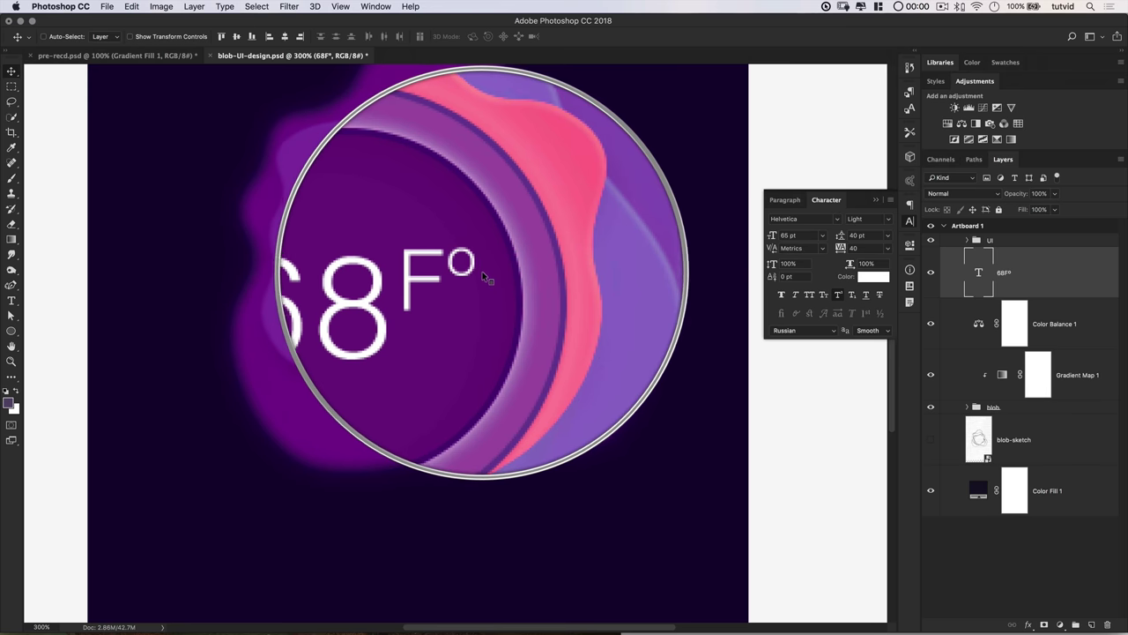
{"action": "key", "text": "Right"}
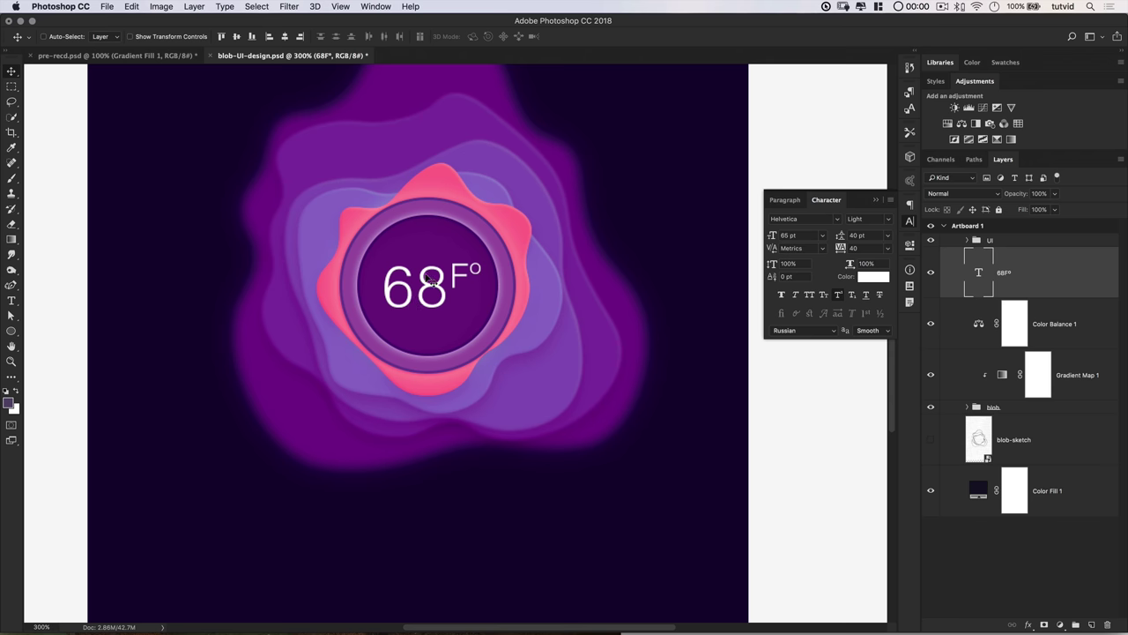
{"action": "scroll", "coordinate": [463, 297], "scroll_direction": "up", "scroll_amount": 2}
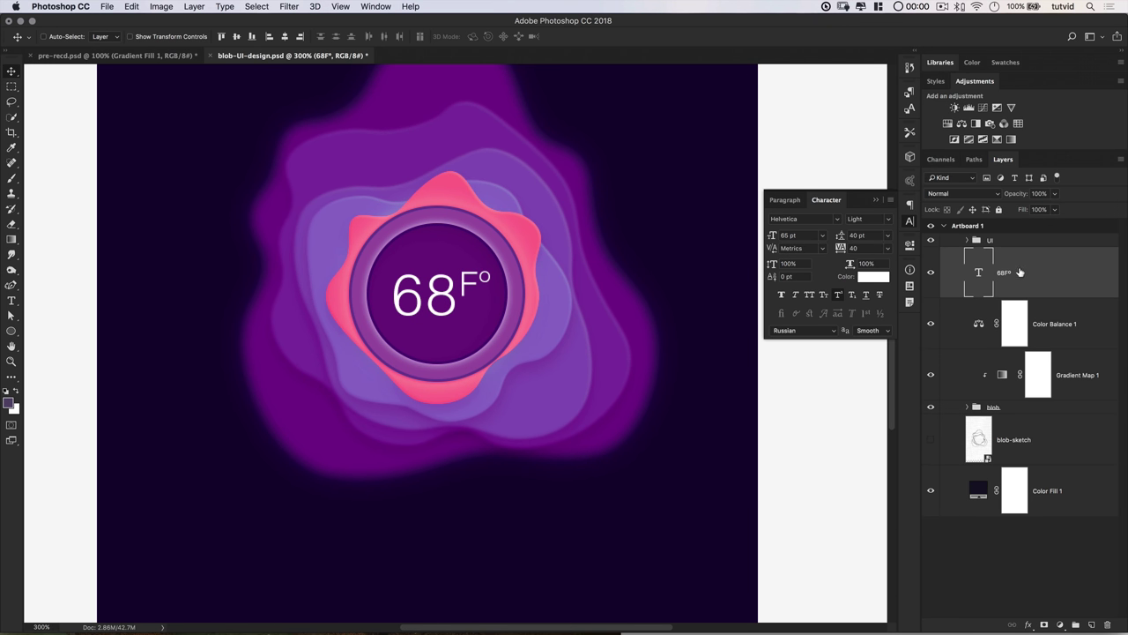
Underline the whole temperature text again and remove the superscript from "Fº"
{"action": "left_click", "coordinate": [866, 296]}
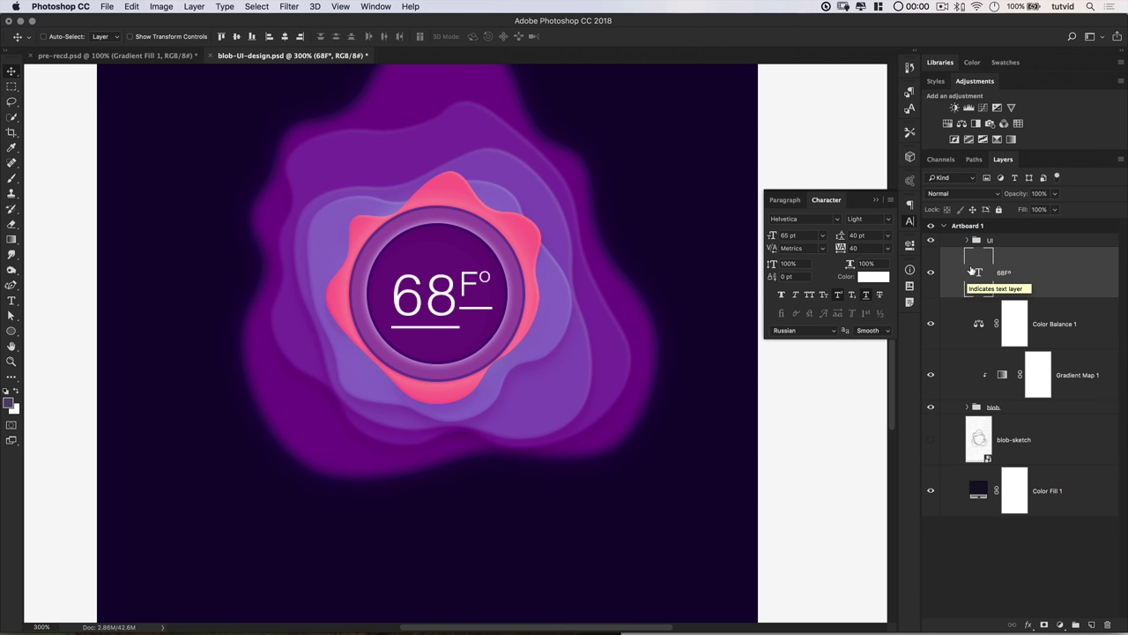
{"action": "double_click", "coordinate": [978, 272]}
{"action": "key", "text": "Left"}
{"action": "left_click_drag", "start_coordinate": [459, 280], "coordinate": [501, 280]}
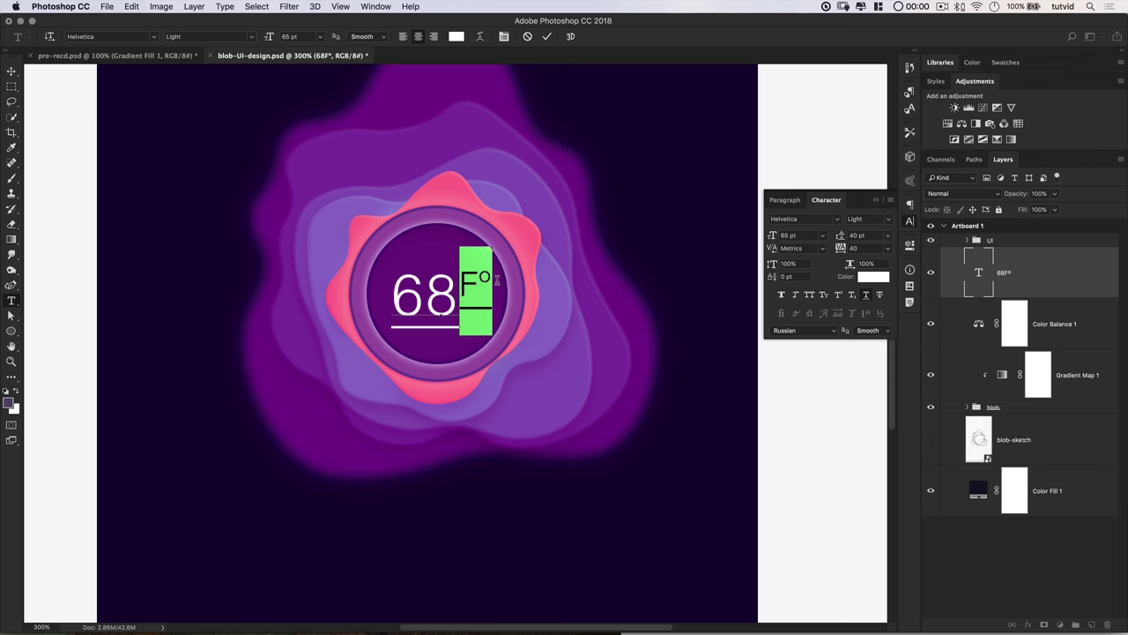
{"action": "left_click", "coordinate": [837, 295]}
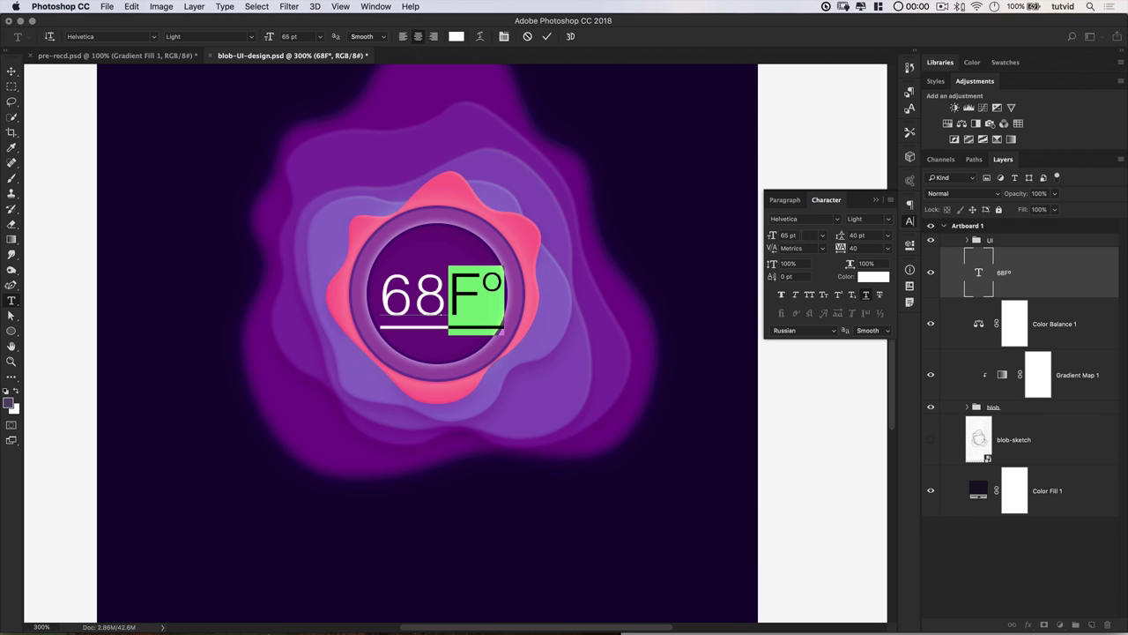
Set the font size of "Fº" to 30 pt and commit the text
{"action": "left_click", "coordinate": [806, 235]}
{"action": "type", "text": "30"}
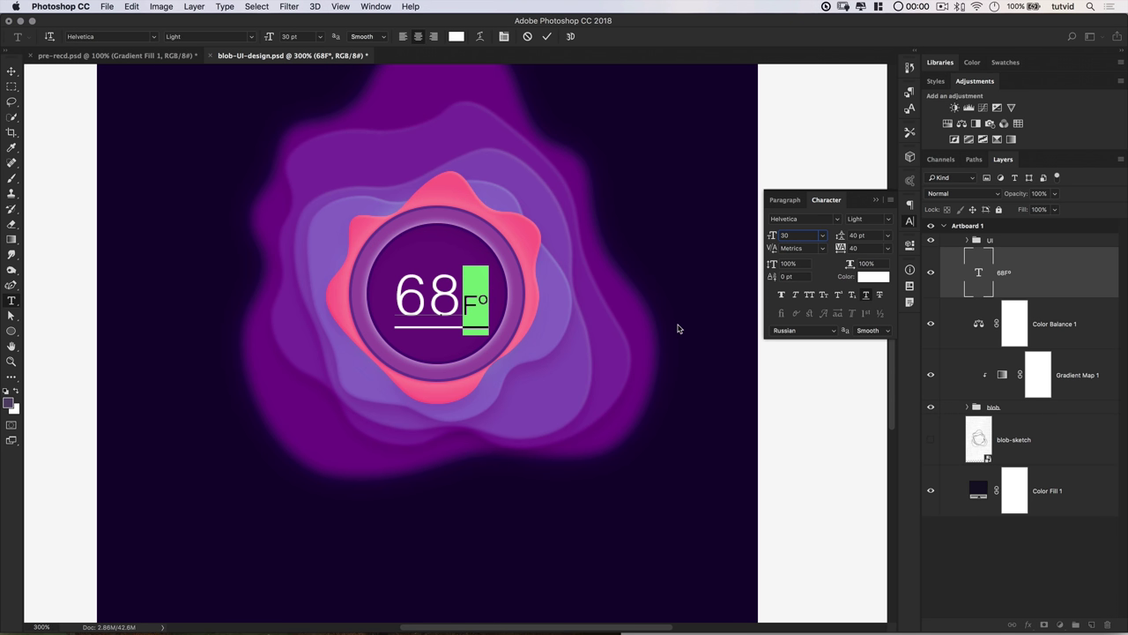
{"action": "left_click", "coordinate": [451, 322]}
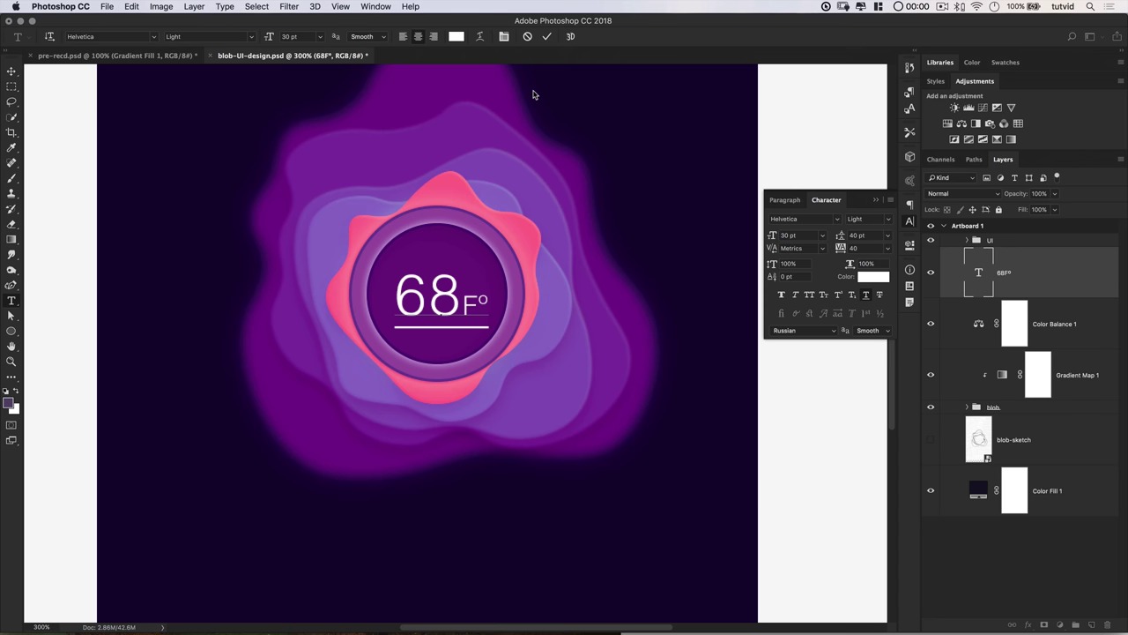
{"action": "left_click", "coordinate": [547, 36]}
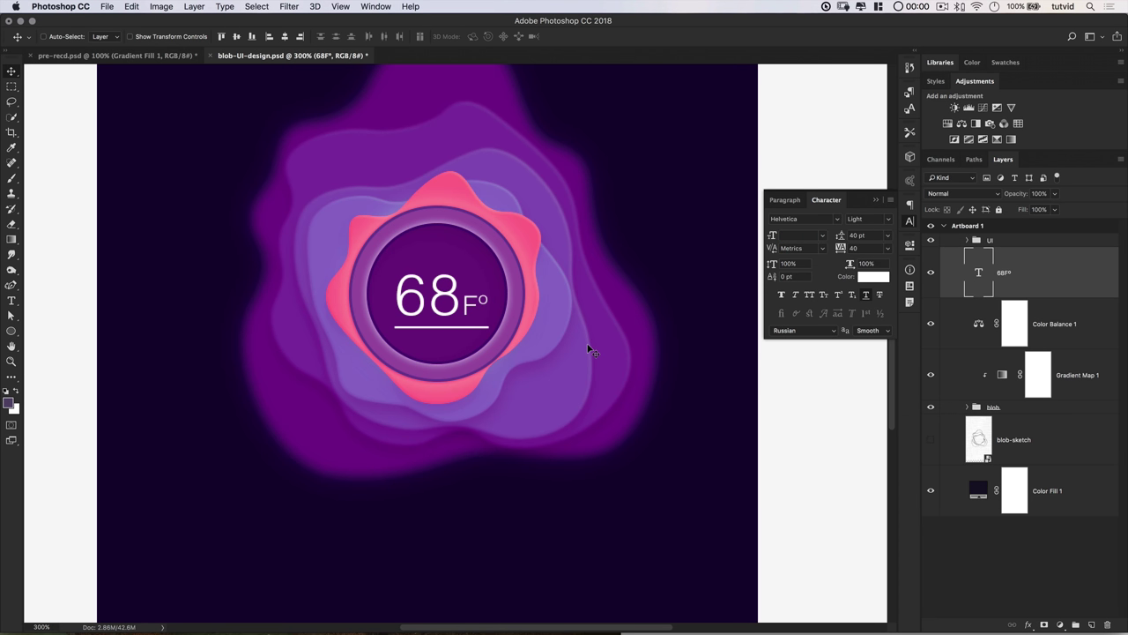
Nudge the underlined temperature text slightly upward within the inner circle
{"action": "key", "text": "Up"}
{"action": "key", "text": "Up"}
{"action": "key", "text": "Up"}
{"action": "key", "text": "Up"}
{"action": "key", "text": "Up"}
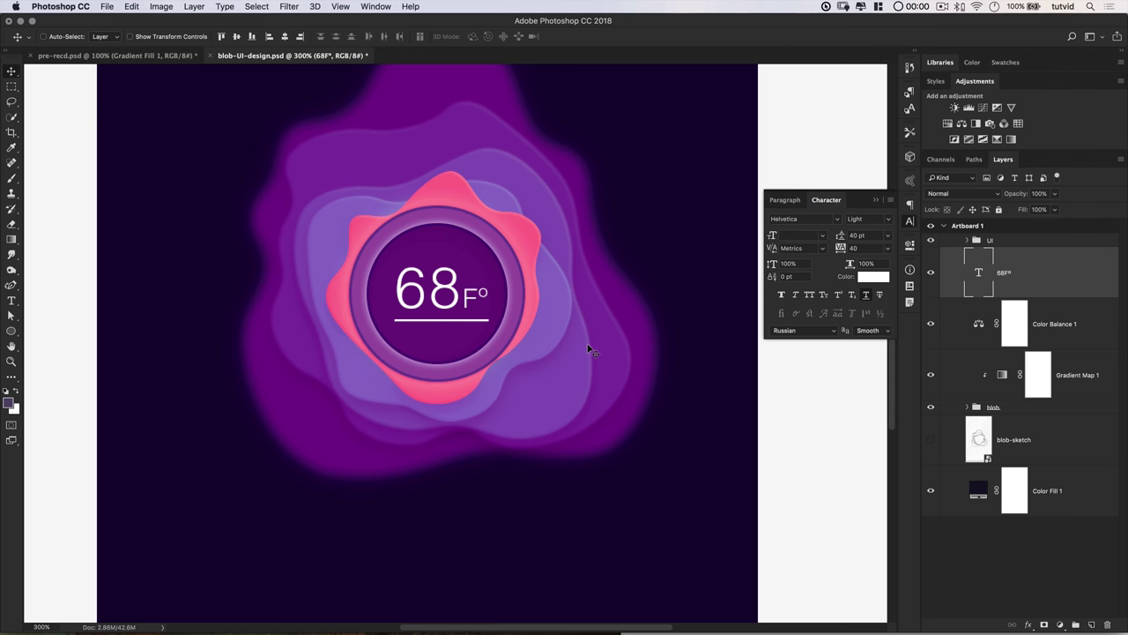
{"action": "key", "text": "Up"}
{"action": "key", "text": "Up"}
{"action": "key", "text": "Up"}
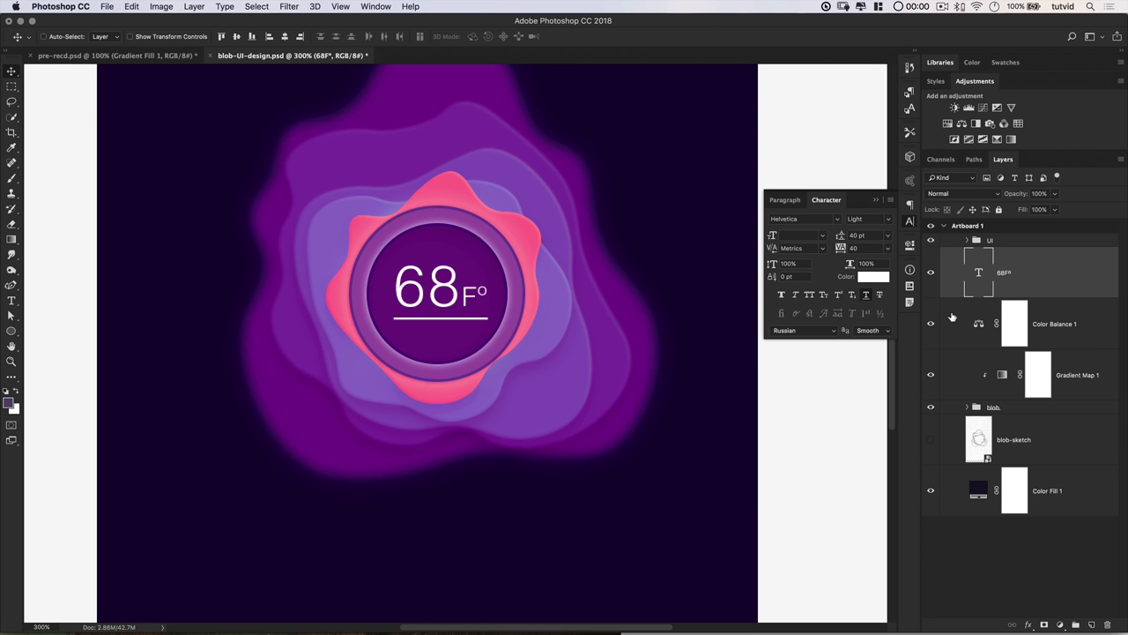
Set the 68Fº text layer's blend mode to Overlay and duplicate the layer twice
{"action": "left_click", "coordinate": [965, 193]}
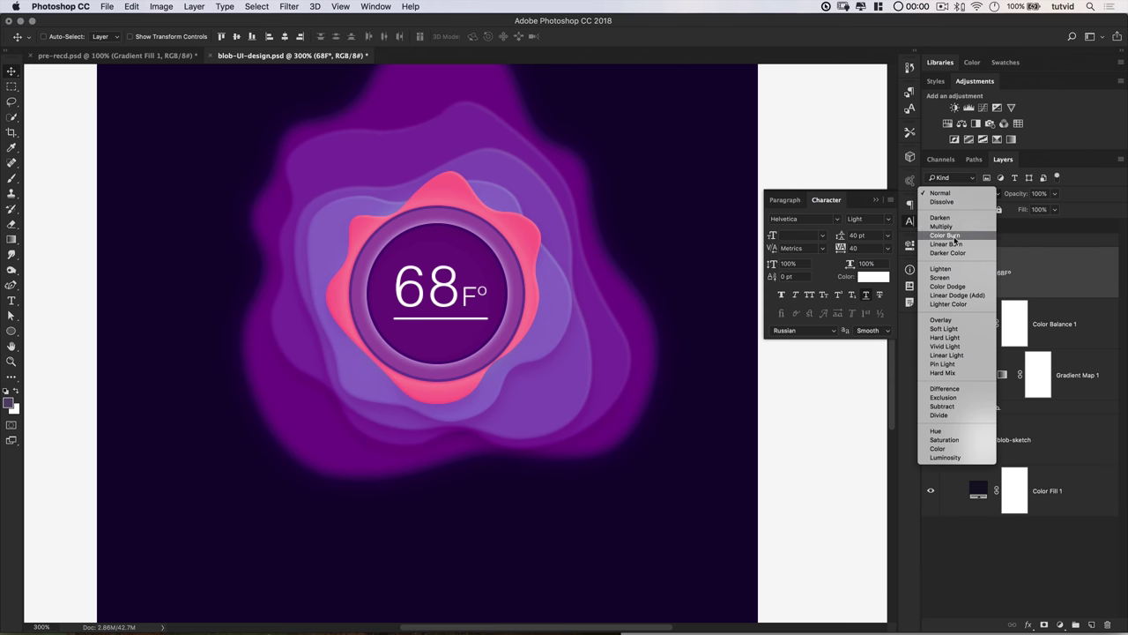
{"action": "left_click", "coordinate": [941, 319]}
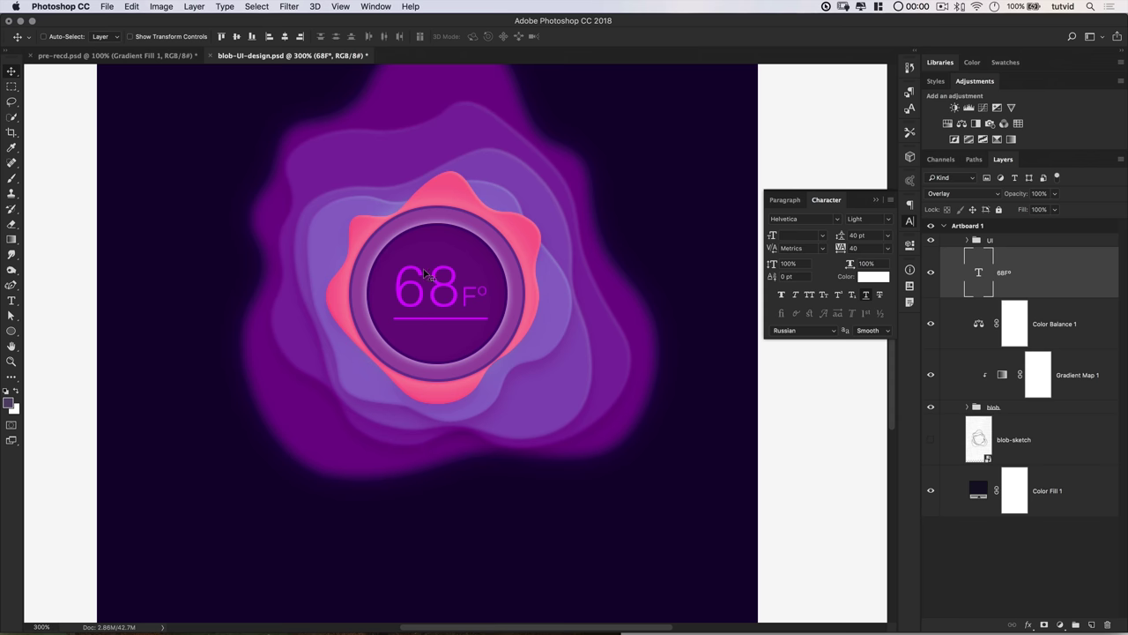
{"action": "key", "text": "super+j"}
{"action": "key", "text": "super+j"}
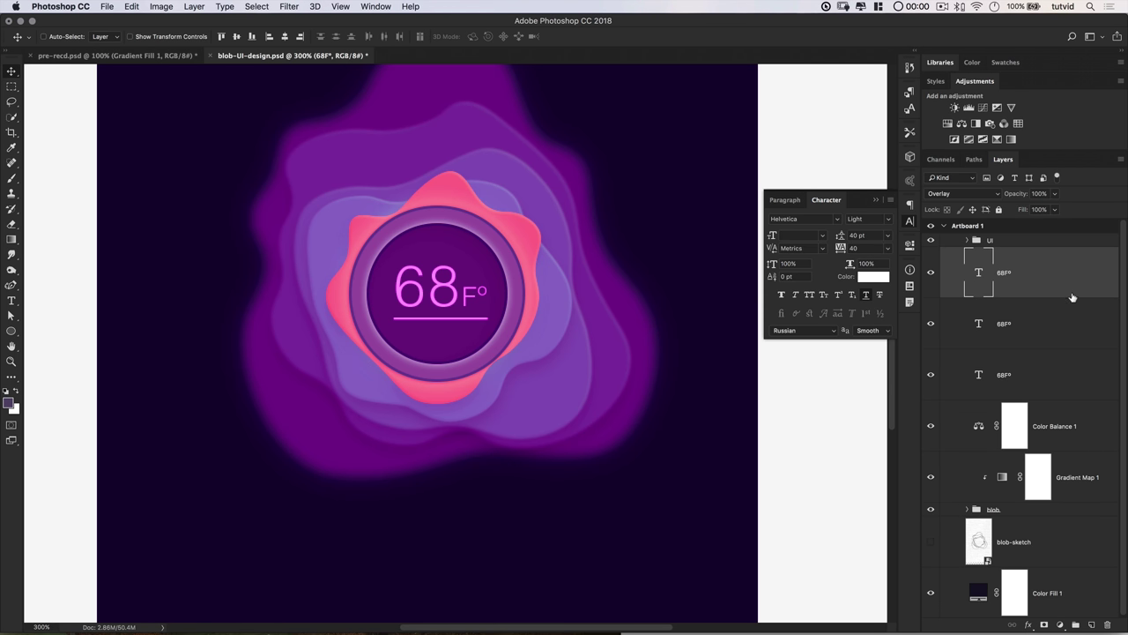
Add a Gradient Overlay to the lowest 68Fº text layer using the Black, White gradient in Overlay mode at 75% opacity
{"action": "left_click", "coordinate": [1051, 361]}
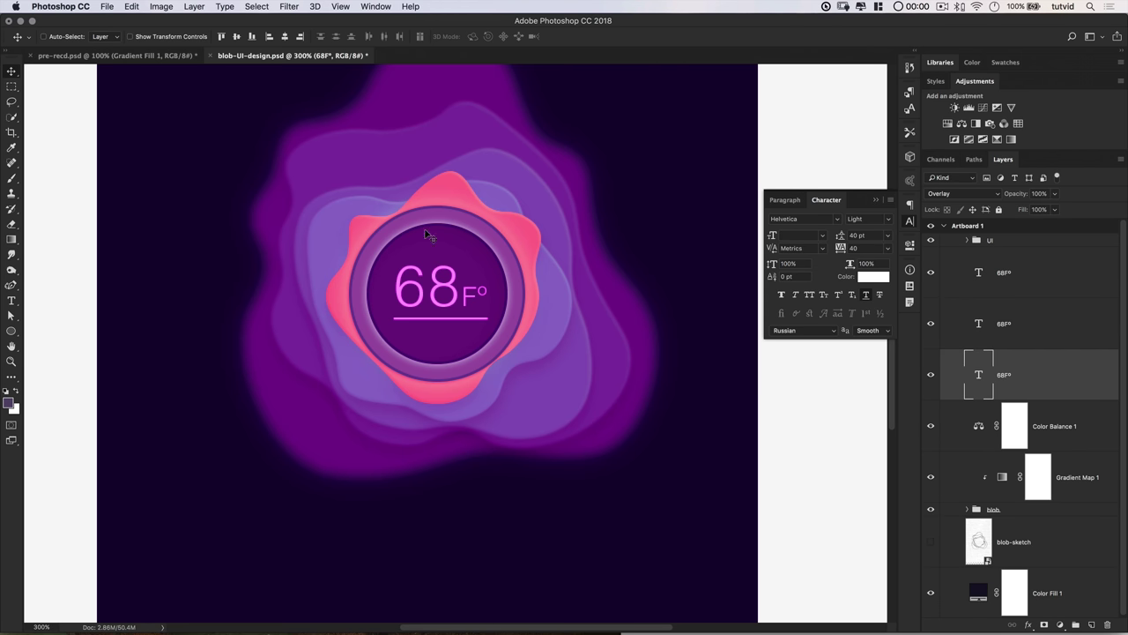
{"action": "left_click", "coordinate": [193, 6]}
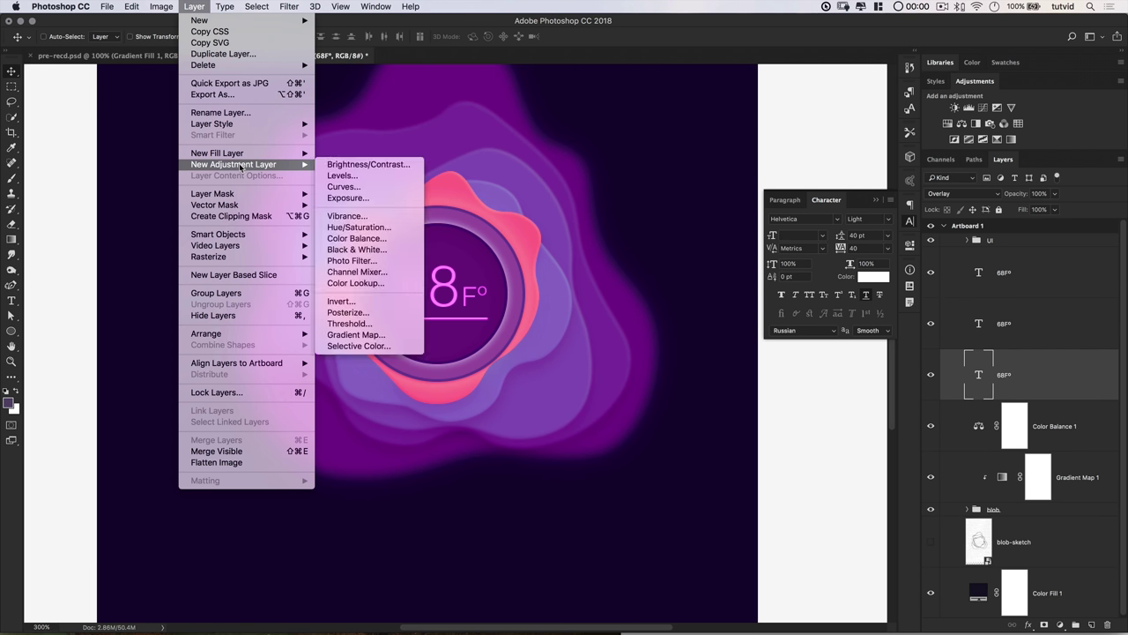
{"action": "mouse_move", "coordinate": [254, 128]}
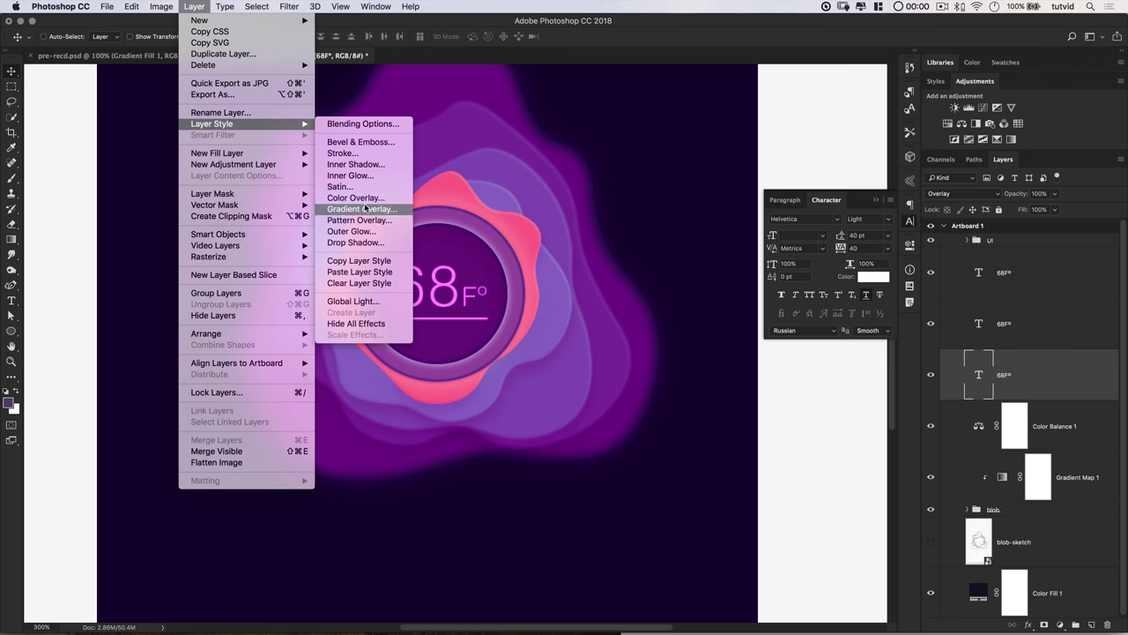
{"action": "left_click", "coordinate": [361, 209]}
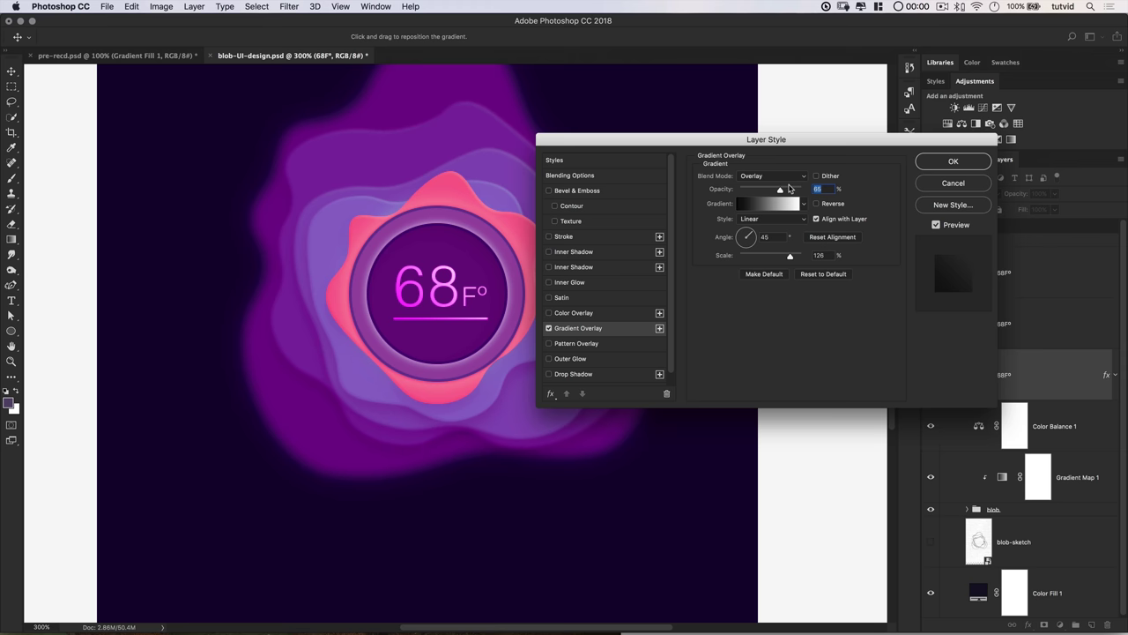
{"action": "left_click", "coordinate": [773, 177]}
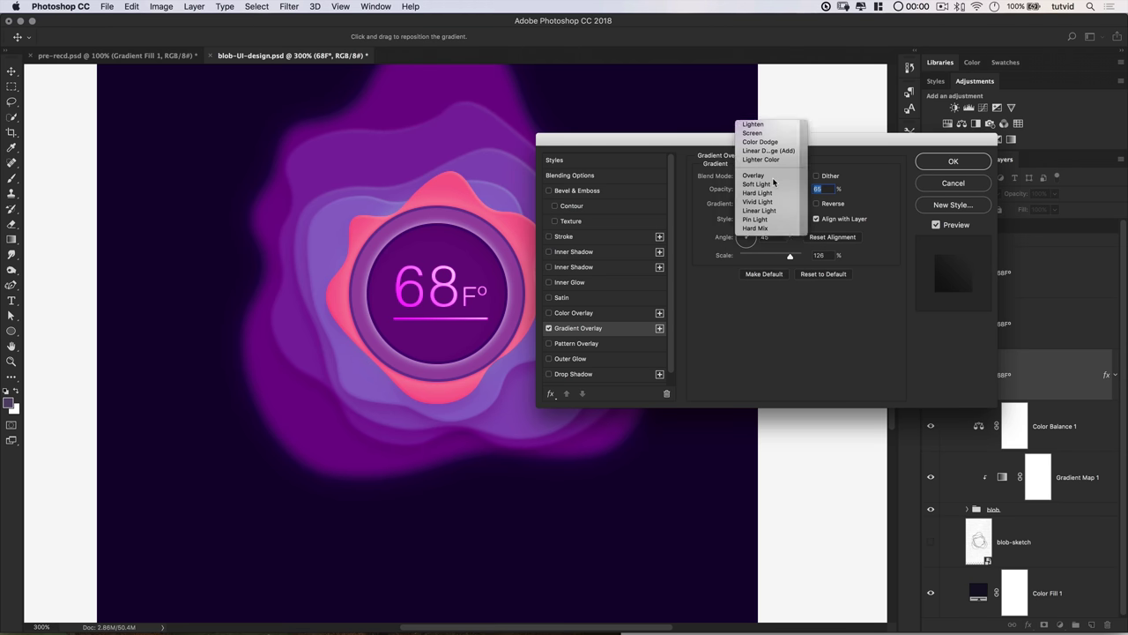
{"action": "left_click", "coordinate": [770, 207]}
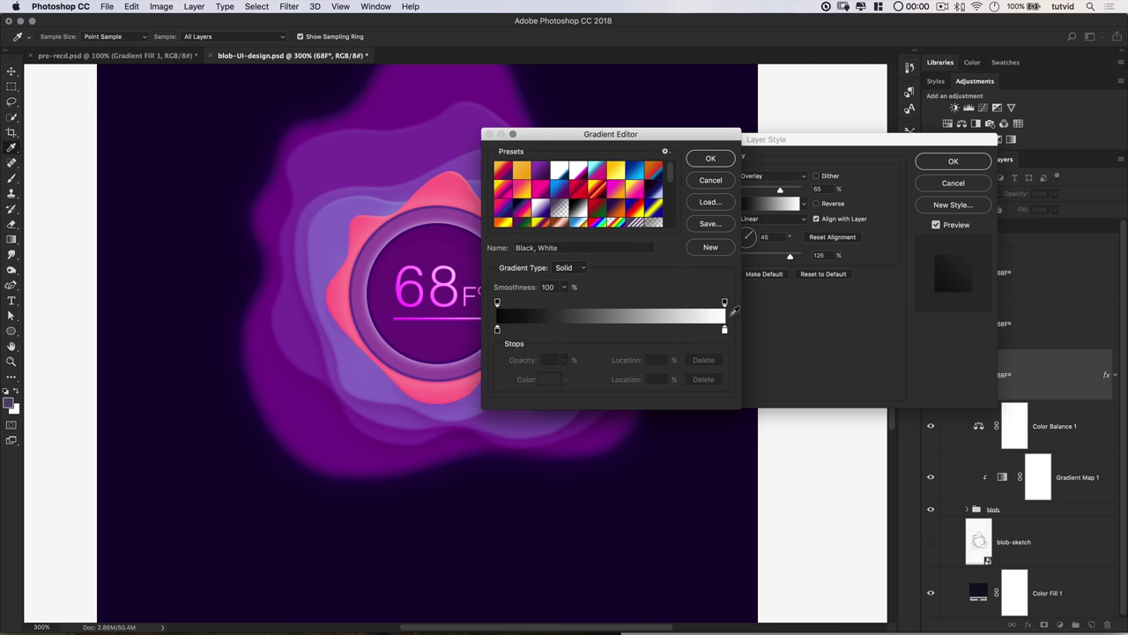
{"action": "left_click", "coordinate": [715, 160]}
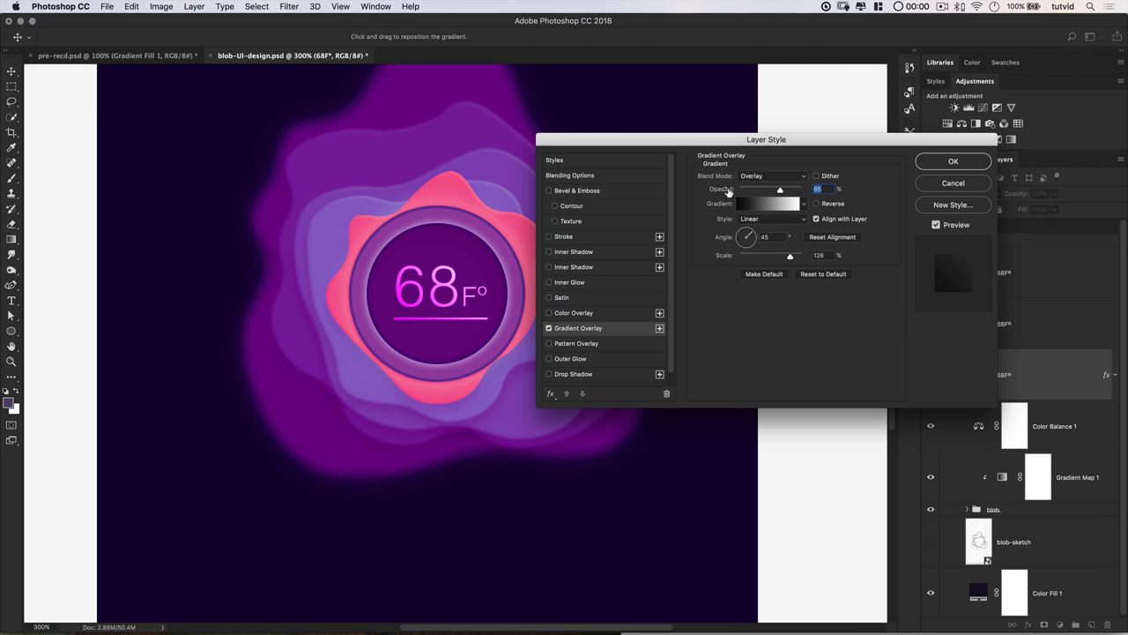
{"action": "type", "text": "75"}
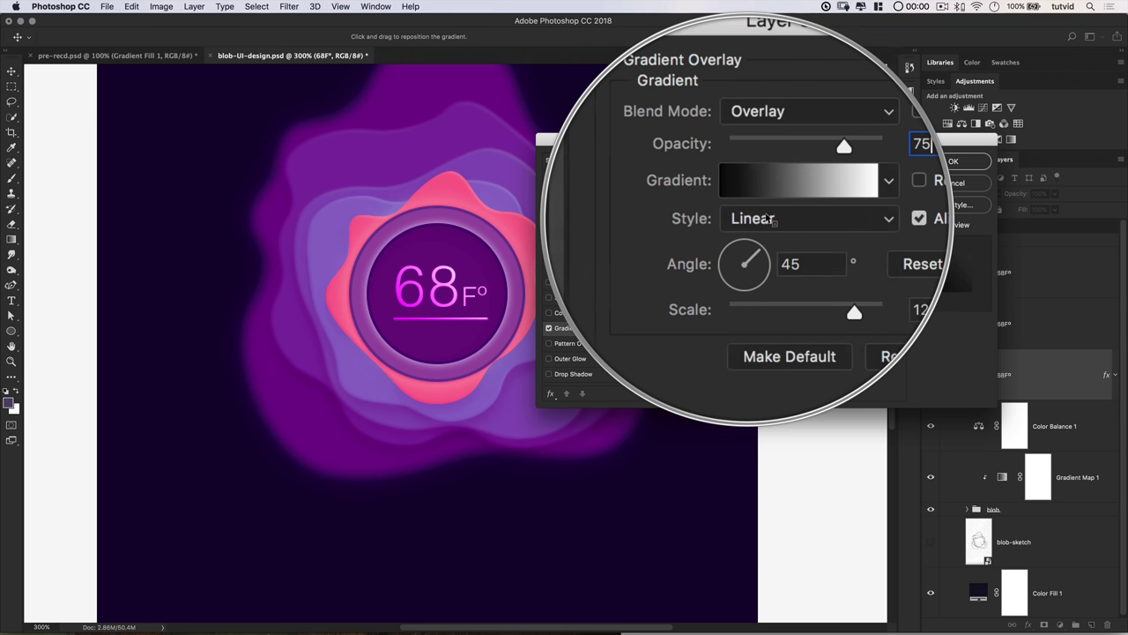
{"action": "left_click", "coordinate": [952, 161]}
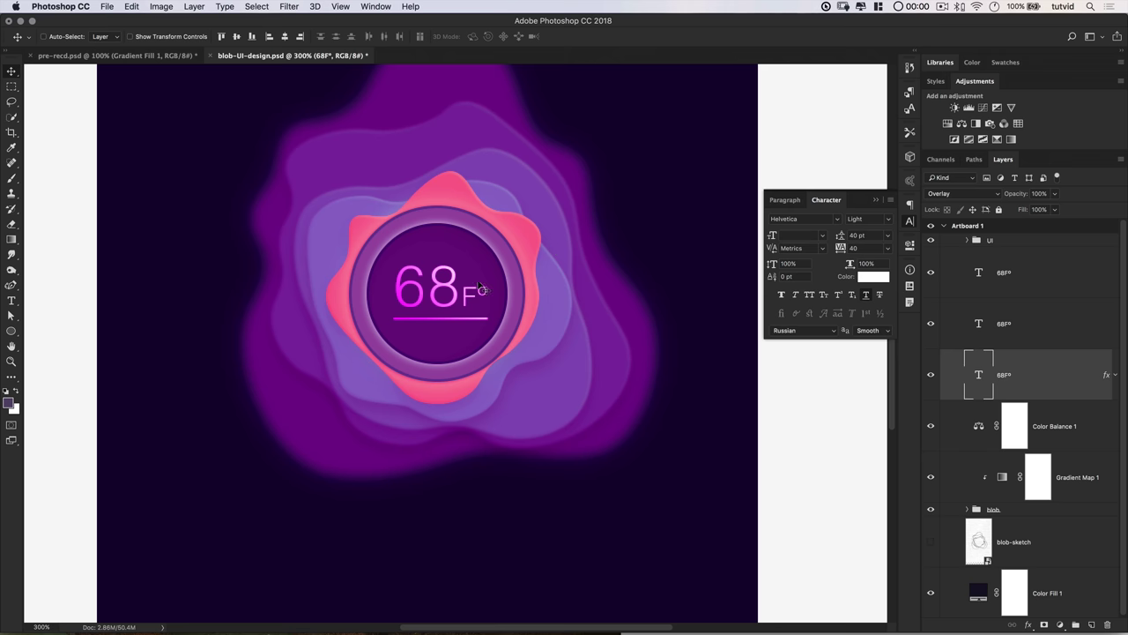
Toggle the visibility of the gradient-styled 68Fº layer and the UI group to check their effect on the design
{"action": "left_click", "coordinate": [930, 375]}
{"action": "left_click", "coordinate": [931, 375]}
{"action": "key", "text": "super+1"}
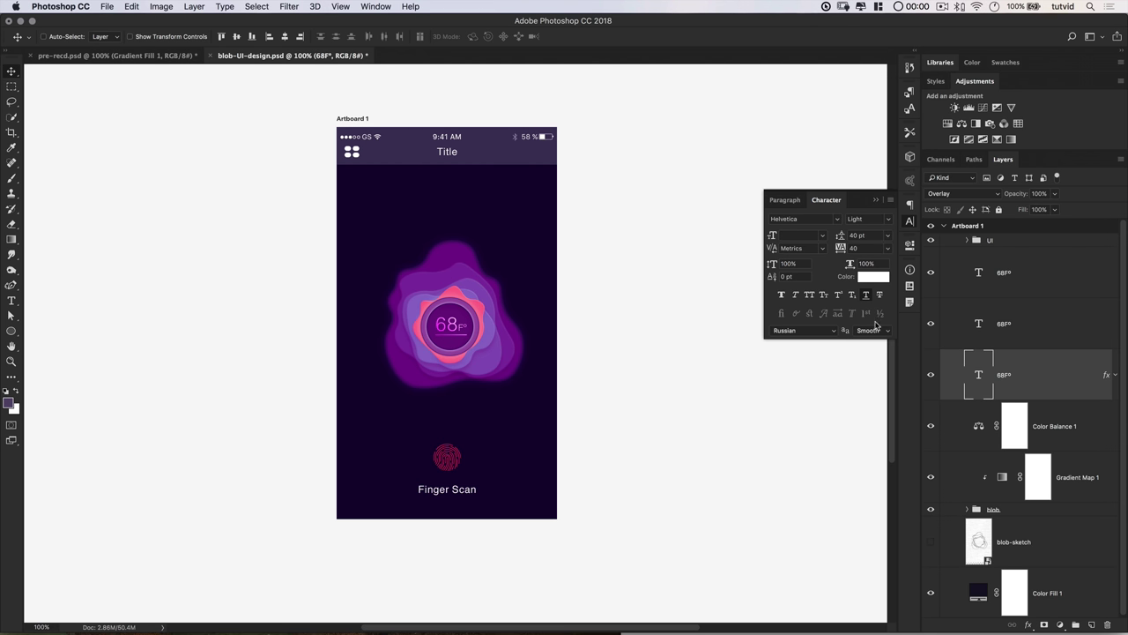
{"action": "left_click", "coordinate": [1001, 285]}
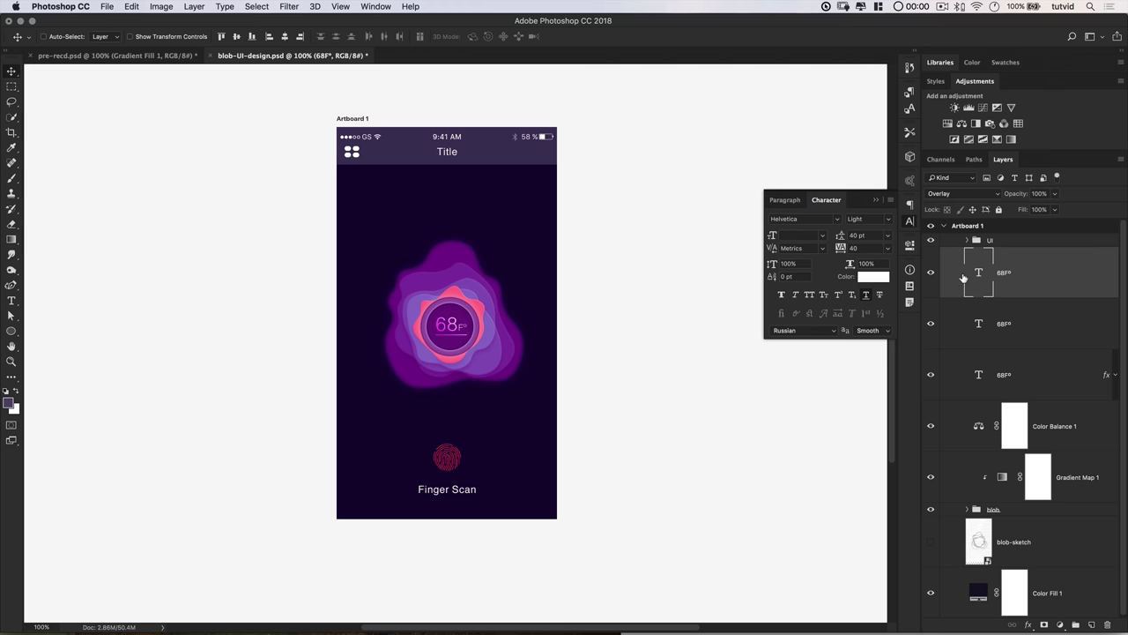
{"action": "left_click_drag", "start_coordinate": [987, 242], "coordinate": [956, 244]}
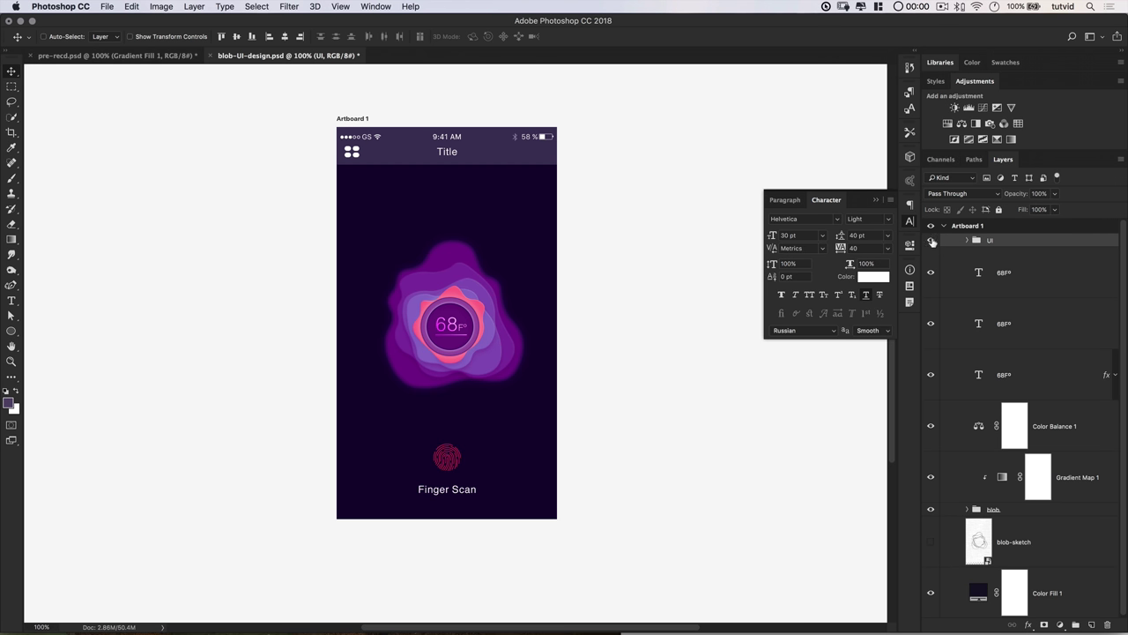
{"action": "left_click", "coordinate": [933, 242]}
{"action": "left_click", "coordinate": [932, 241]}
Add a Gradient Map adjustment above the topmost 68Fº layer and set its gradient's starting color stop to #ff7069
{"action": "left_click", "coordinate": [996, 264]}
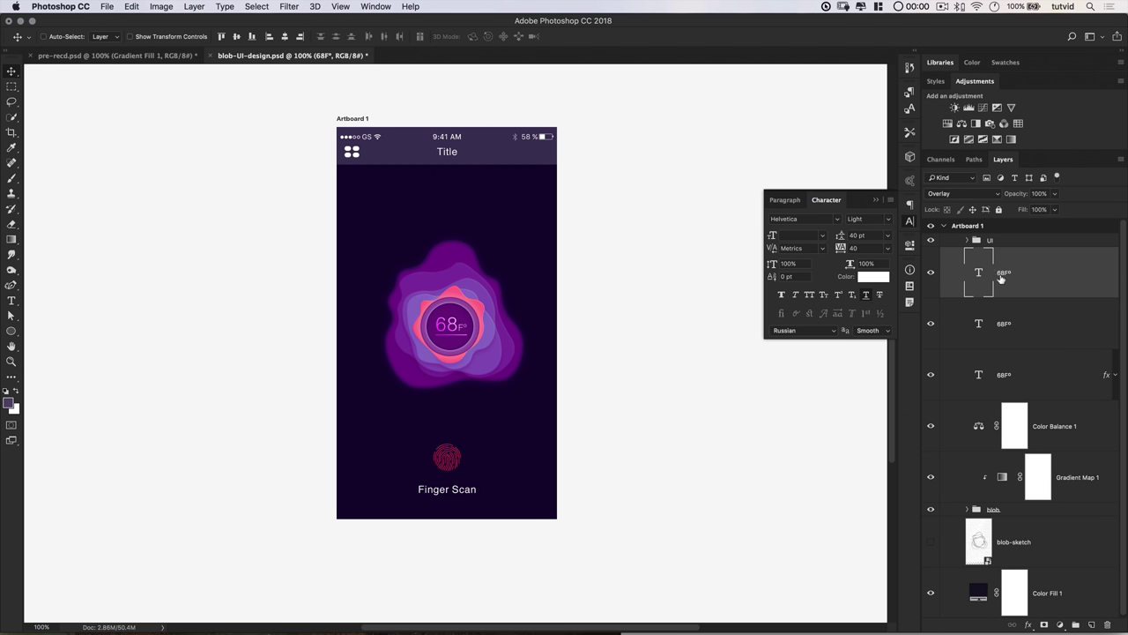
{"action": "left_click", "coordinate": [1011, 139]}
{"action": "left_click", "coordinate": [803, 284]}
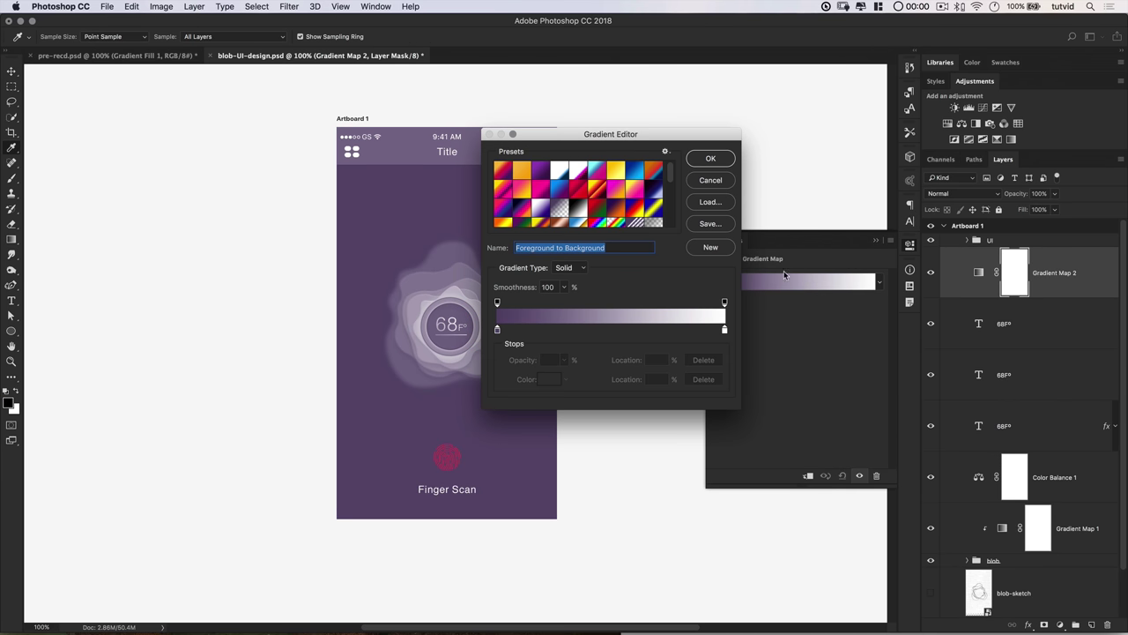
{"action": "left_click", "coordinate": [497, 331]}
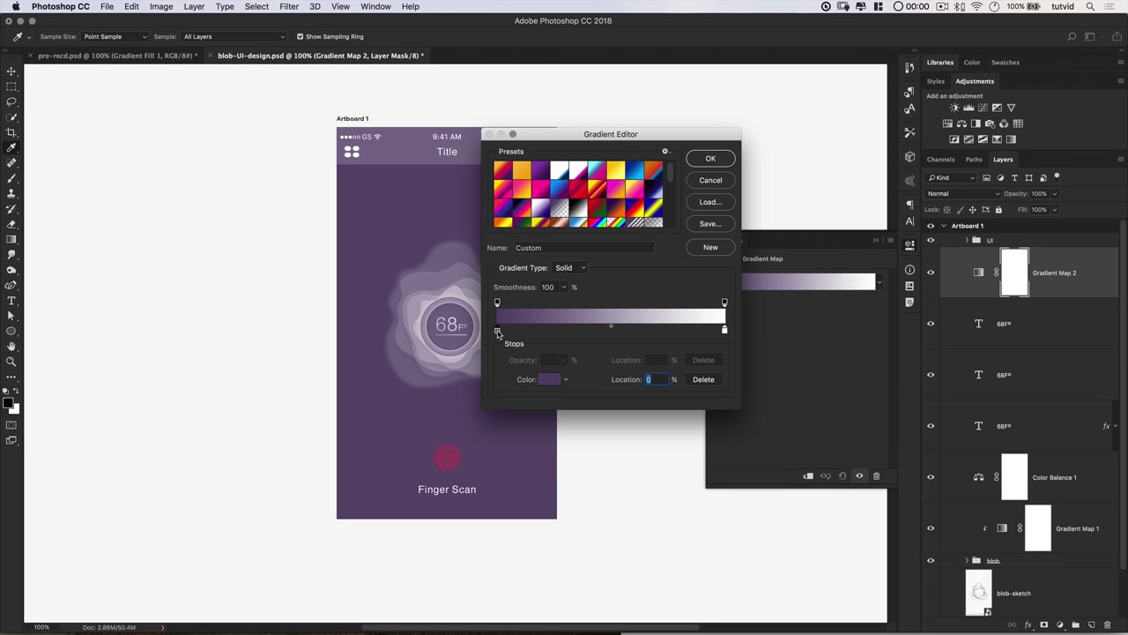
{"action": "double_click", "coordinate": [498, 331]}
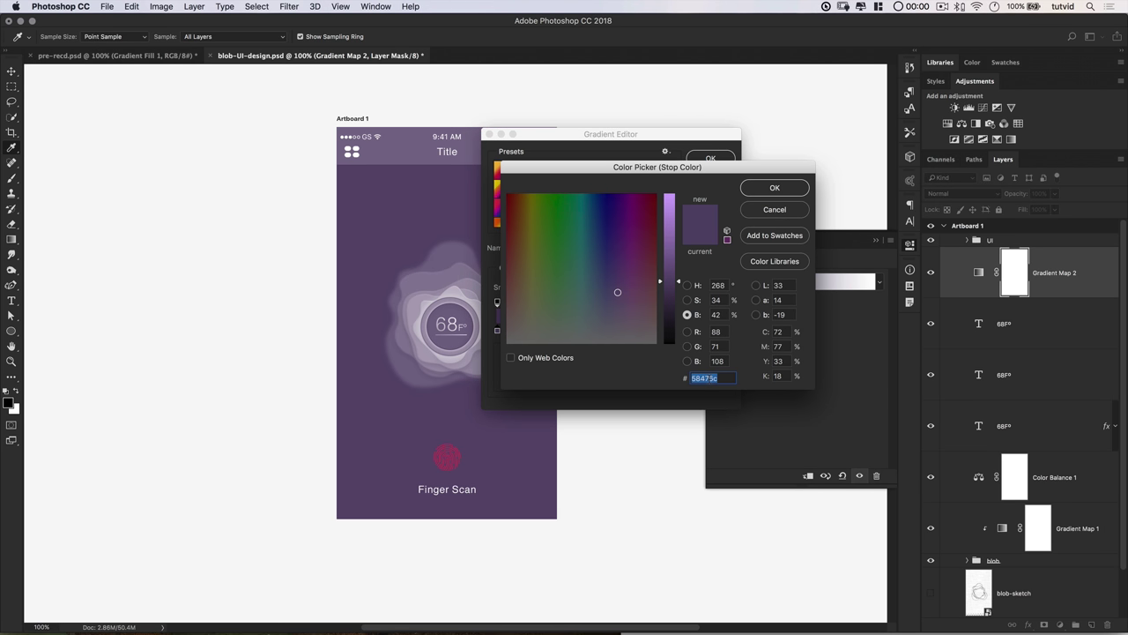
{"action": "type", "text": "ff7069"}
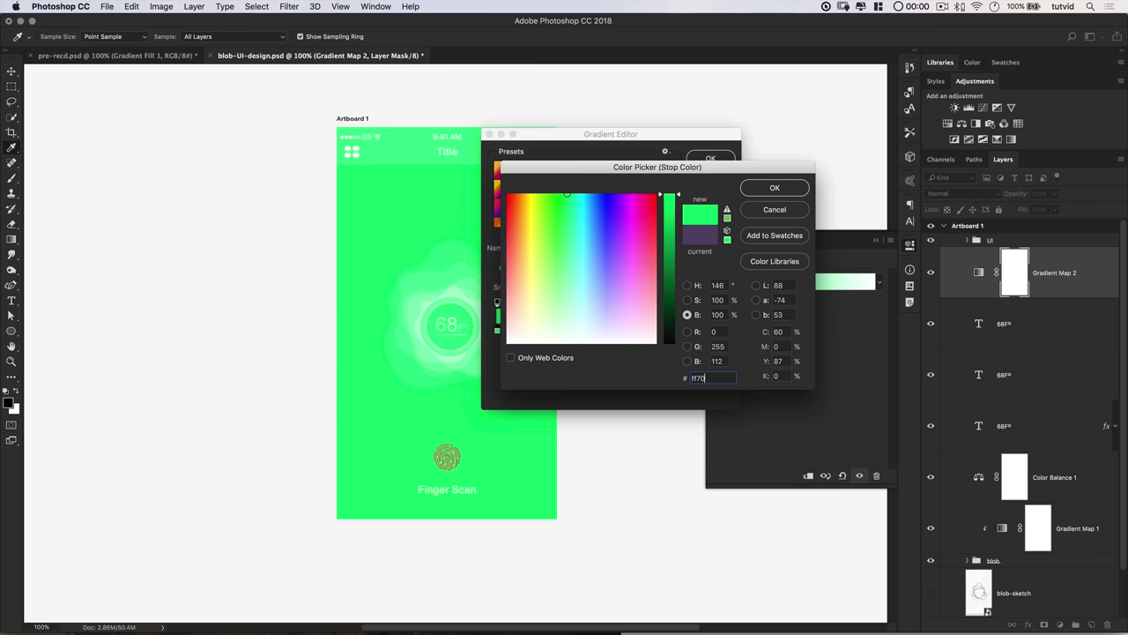
{"action": "left_click", "coordinate": [773, 190]}
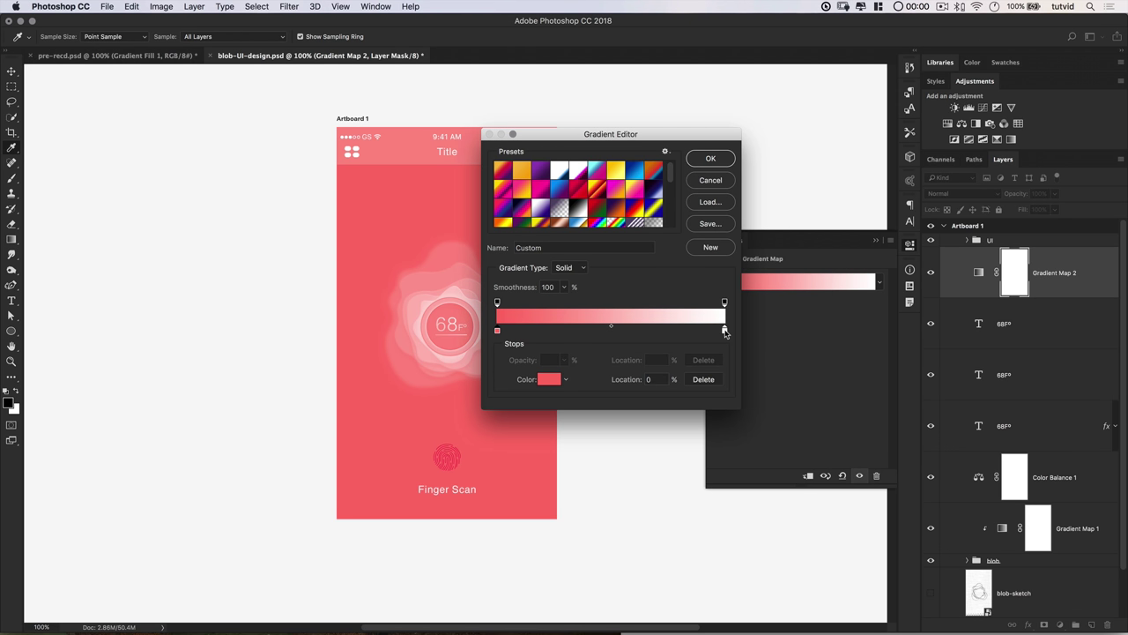
Set the gradient's ending color stop to #ff7069
{"action": "double_click", "coordinate": [724, 331]}
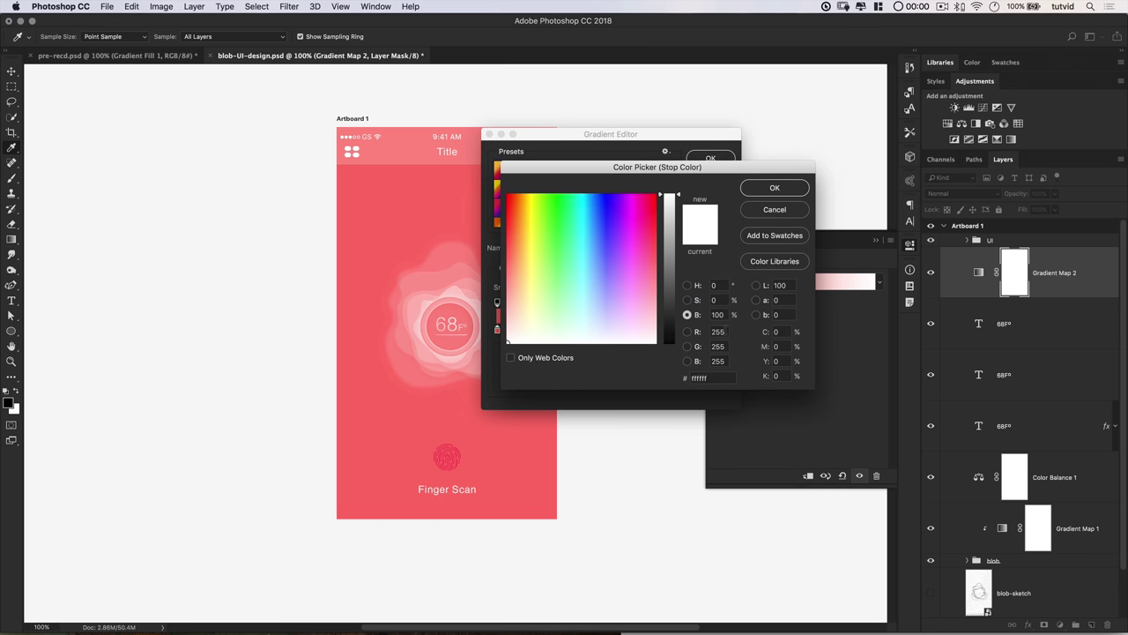
{"action": "double_click", "coordinate": [698, 377]}
{"action": "type", "text": "ff7"}
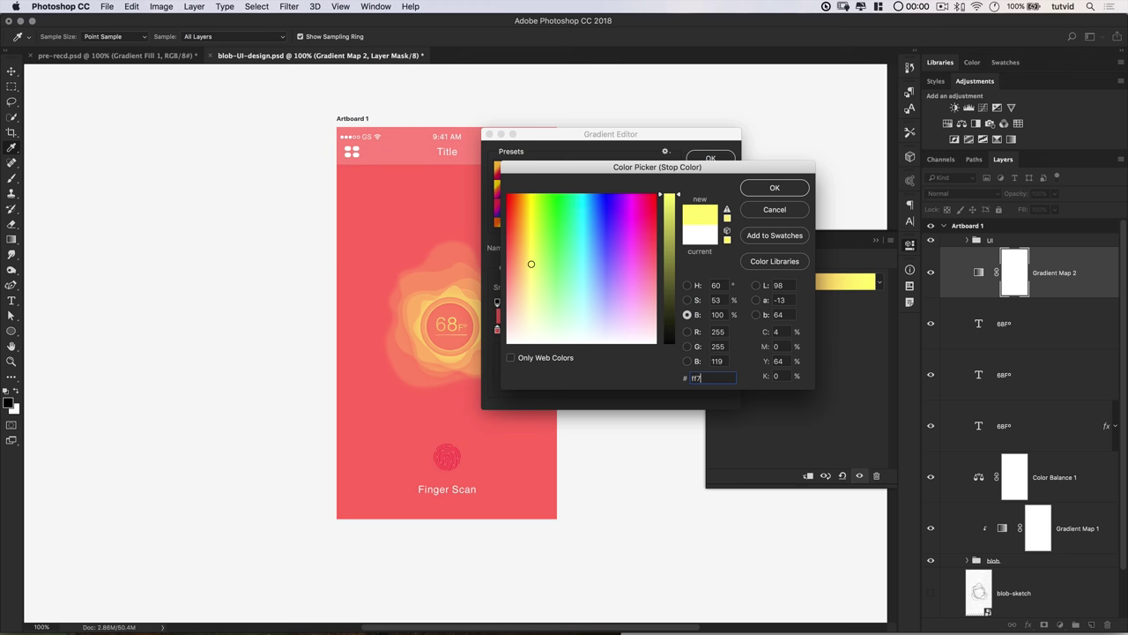
{"action": "type", "text": "069"}
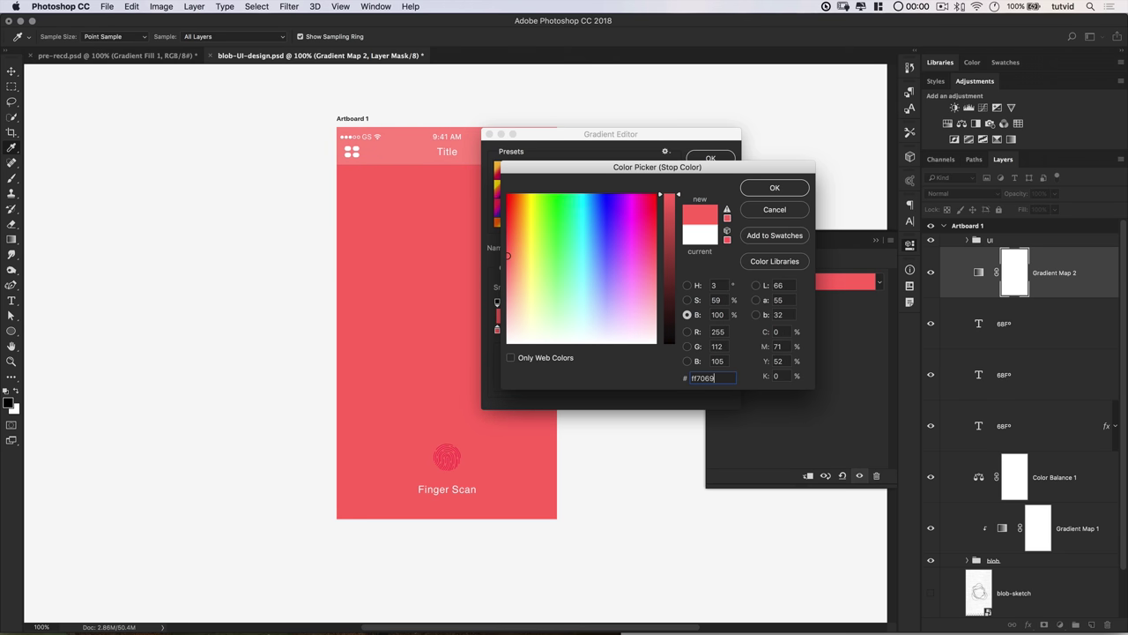
{"action": "left_click", "coordinate": [773, 188]}
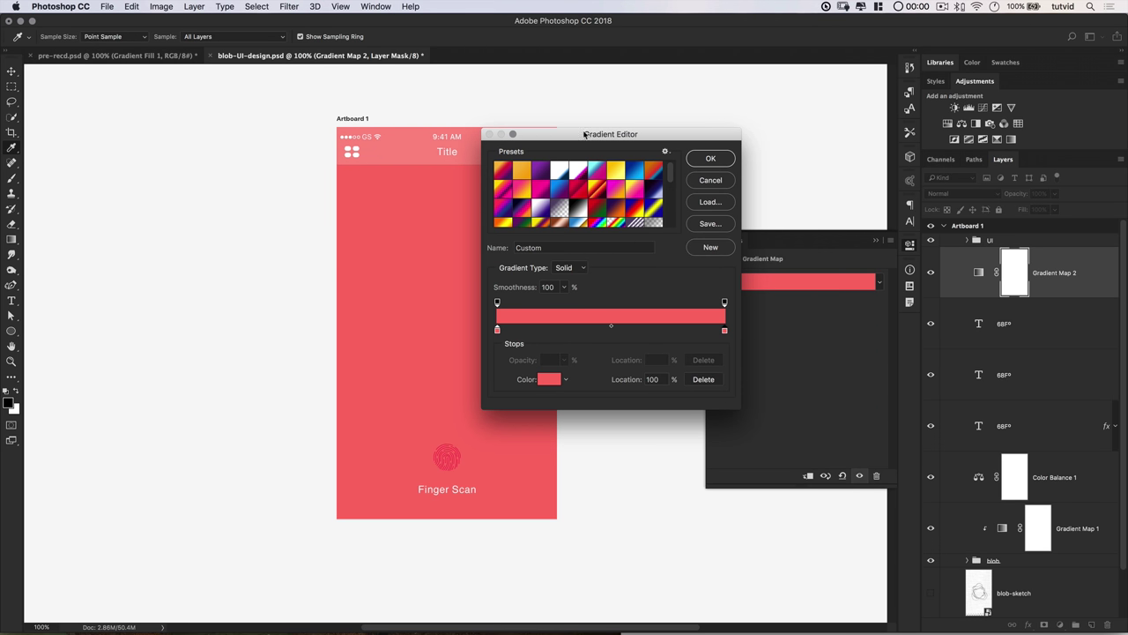
Set the gradient's starting opacity stop to 0% so it fades from transparent to red
{"action": "left_click_drag", "start_coordinate": [584, 133], "coordinate": [707, 141]}
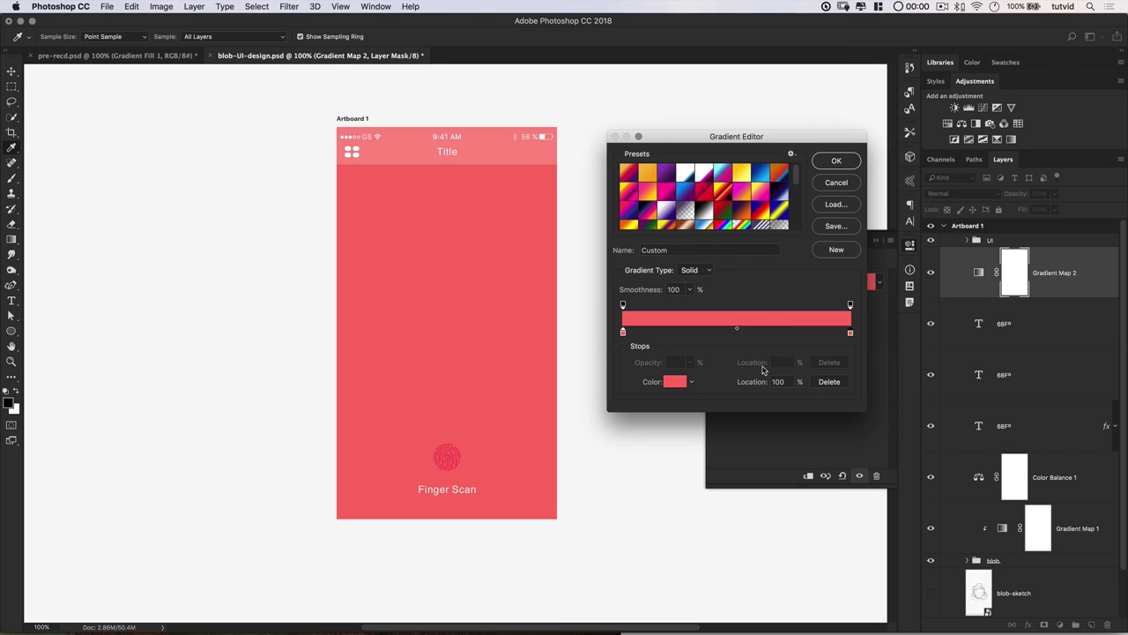
{"action": "left_click", "coordinate": [623, 305]}
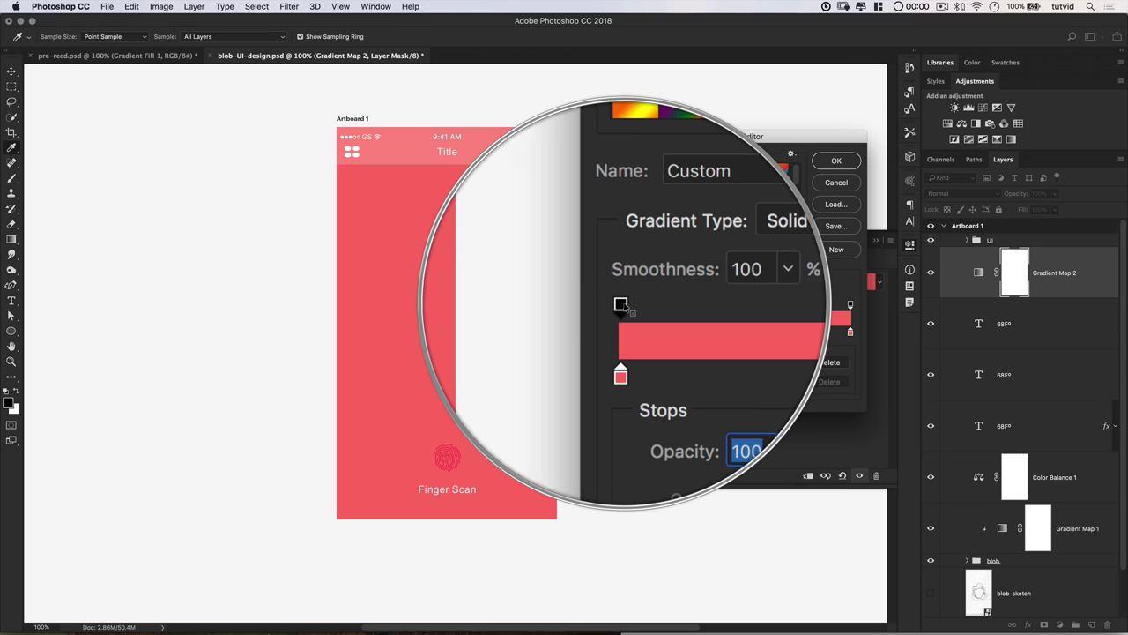
{"action": "left_click", "coordinate": [691, 363]}
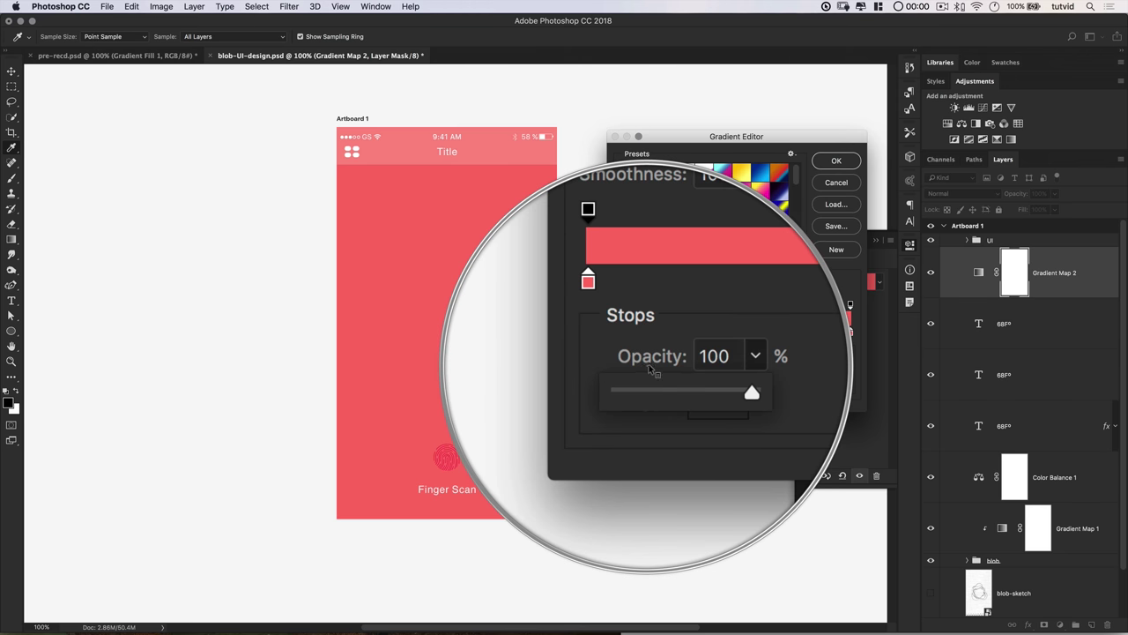
{"action": "left_click_drag", "start_coordinate": [690, 377], "coordinate": [611, 381]}
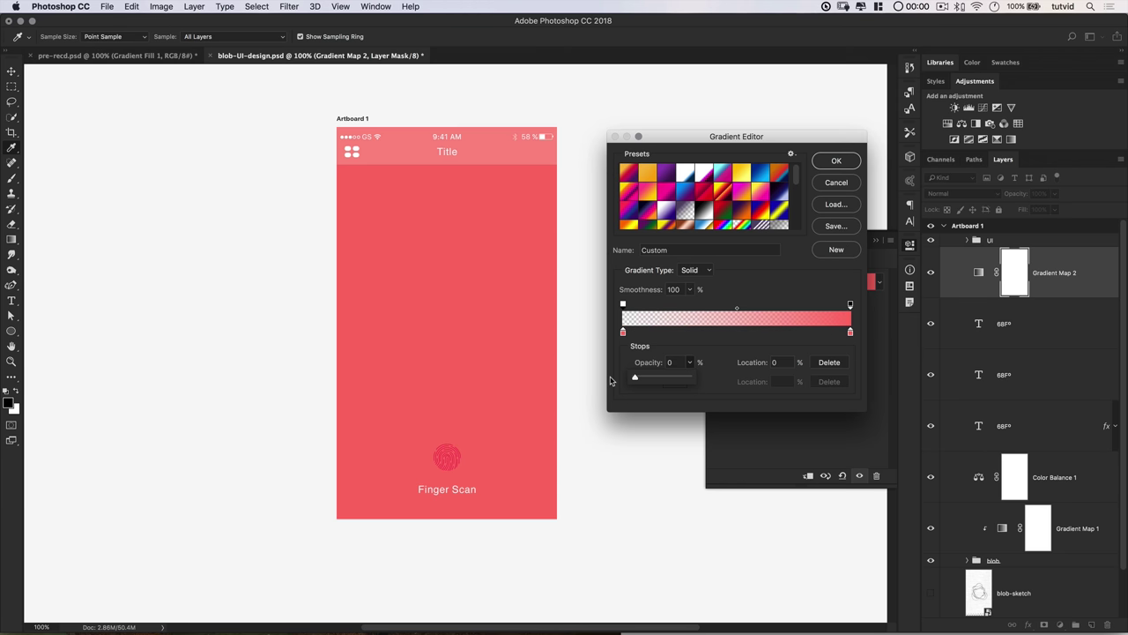
Save the transparent-to-red gradient as a new preset named "red_temp" and accept the gradient
{"action": "left_click", "coordinate": [804, 261]}
{"action": "left_click_drag", "start_coordinate": [797, 179], "coordinate": [799, 216]}
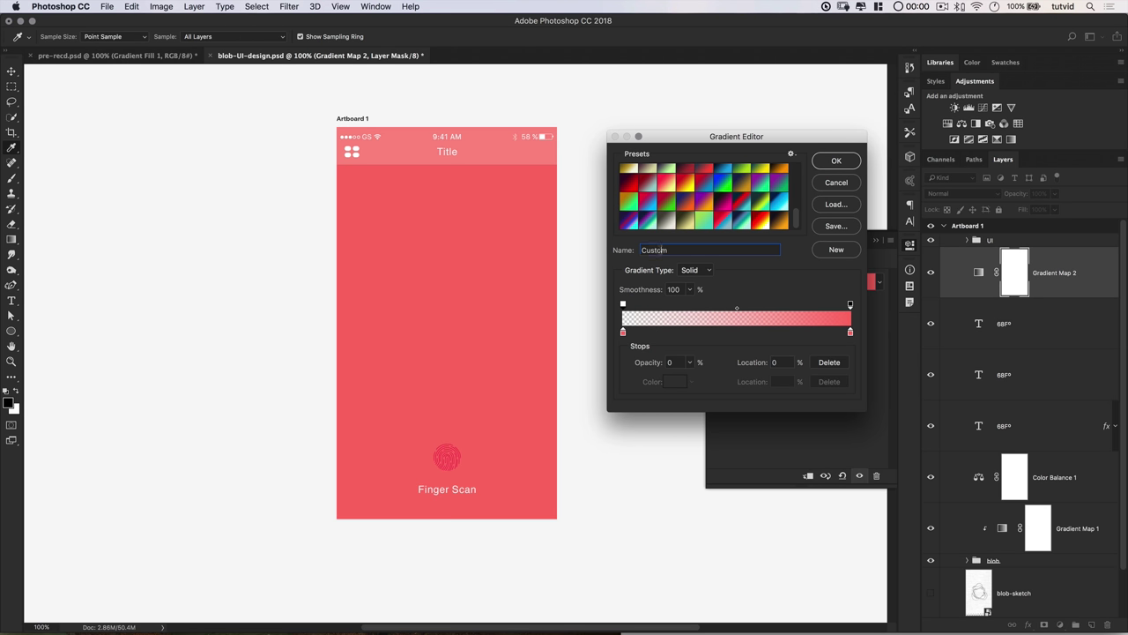
{"action": "double_click", "coordinate": [661, 250]}
{"action": "type", "text": "red_temp"}
{"action": "left_click", "coordinate": [836, 250]}
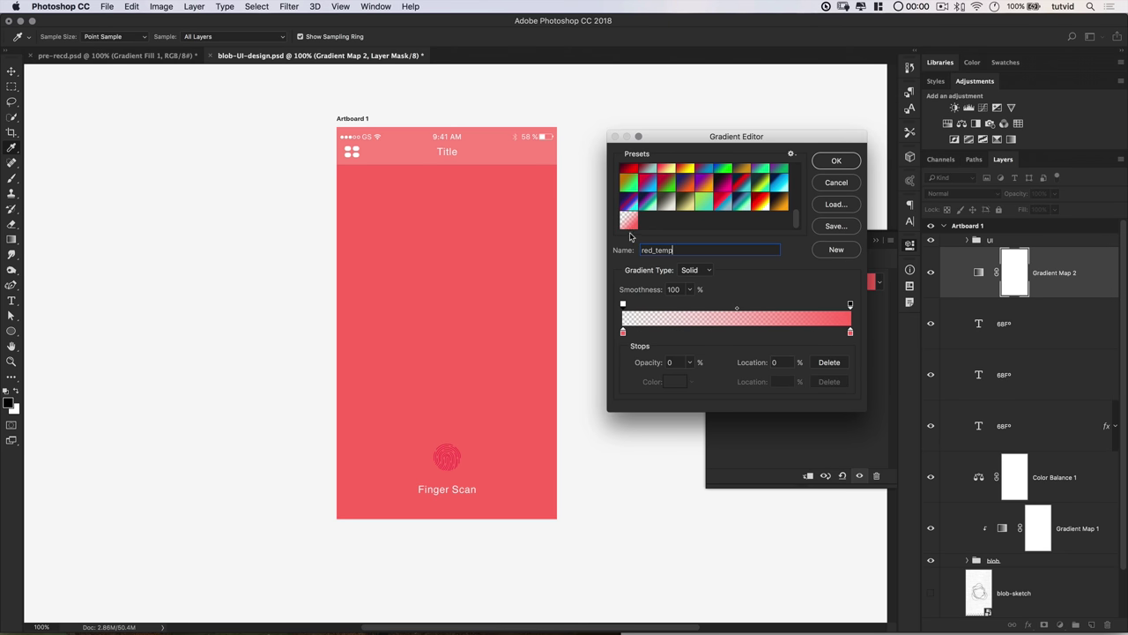
{"action": "left_click", "coordinate": [837, 161]}
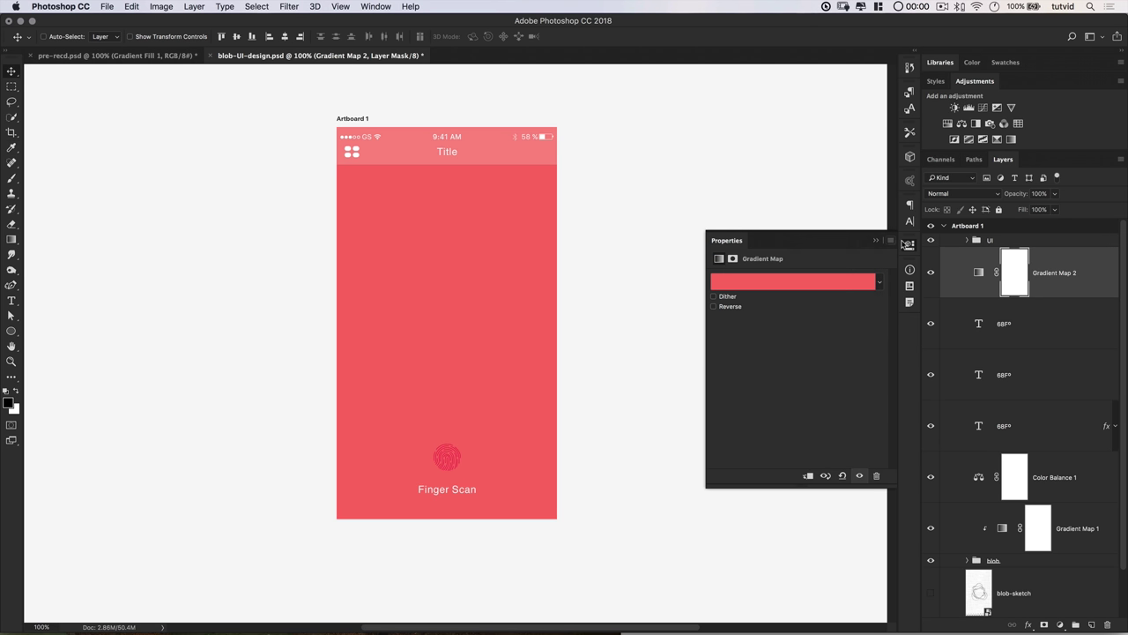
Delete the Gradient Map adjustment layer above the temperature text layers
{"action": "left_click", "coordinate": [978, 274]}
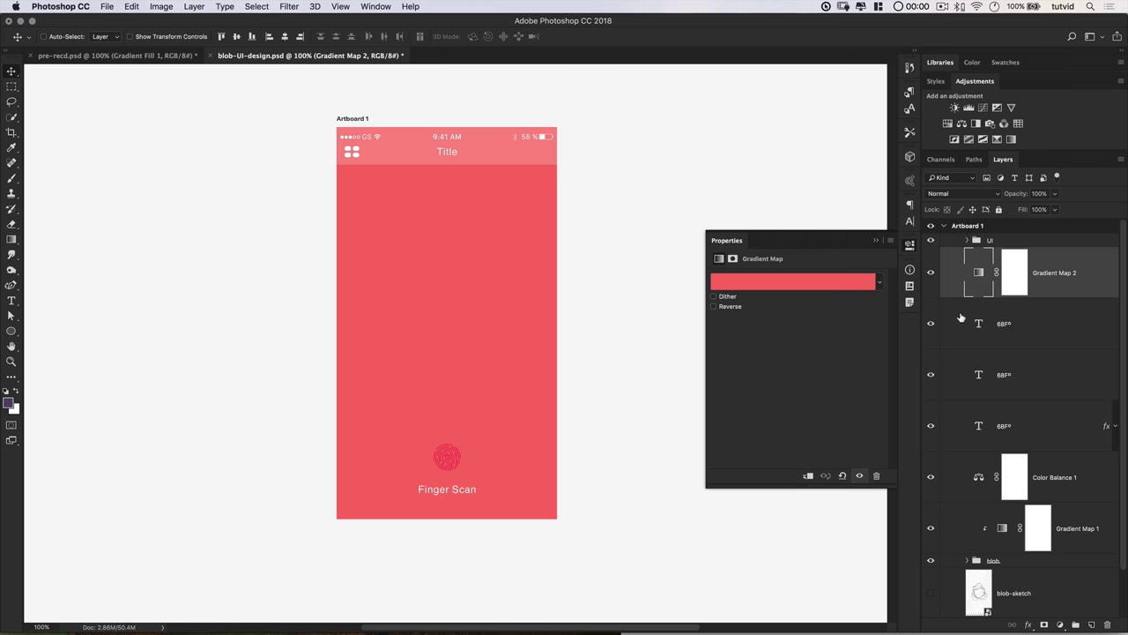
{"action": "key", "text": "Delete"}
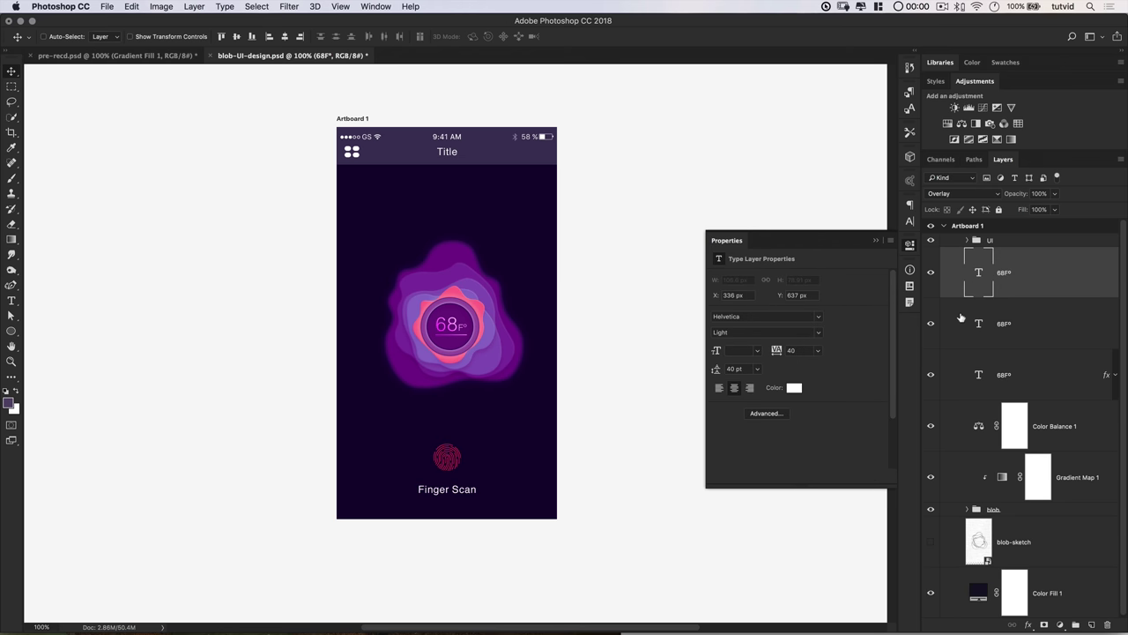
Add a Gradient fill layer above the topmost 68Fº text layer using the red_temp gradient preset
{"action": "left_click", "coordinate": [189, 7]}
{"action": "mouse_move", "coordinate": [245, 154]}
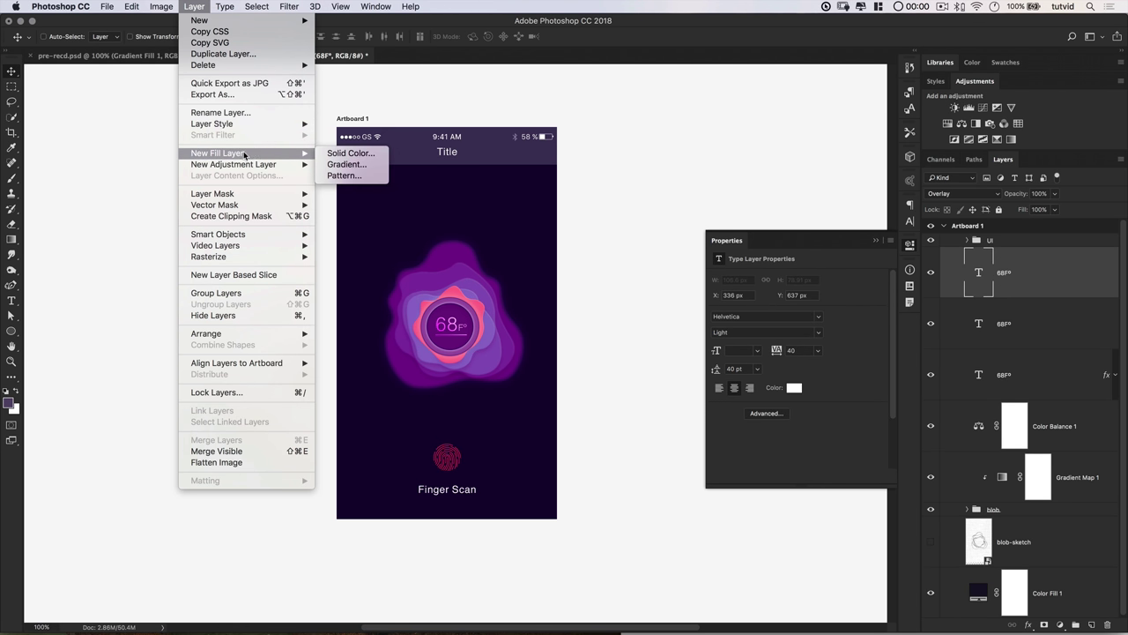
{"action": "left_click", "coordinate": [348, 165]}
{"action": "left_click", "coordinate": [681, 217]}
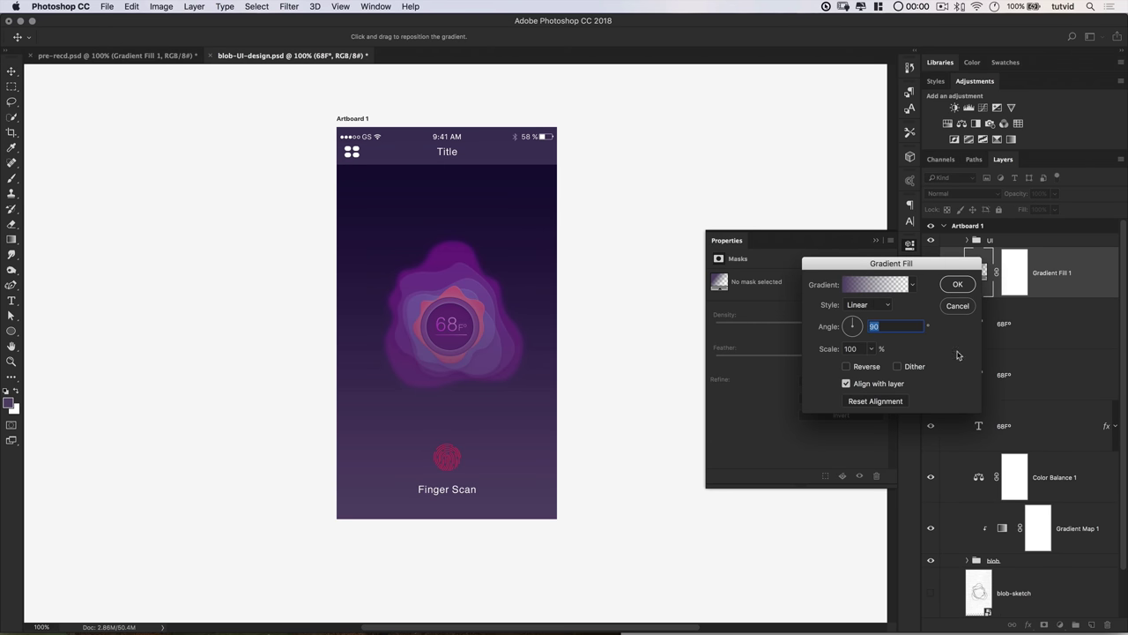
{"action": "left_click", "coordinate": [862, 284]}
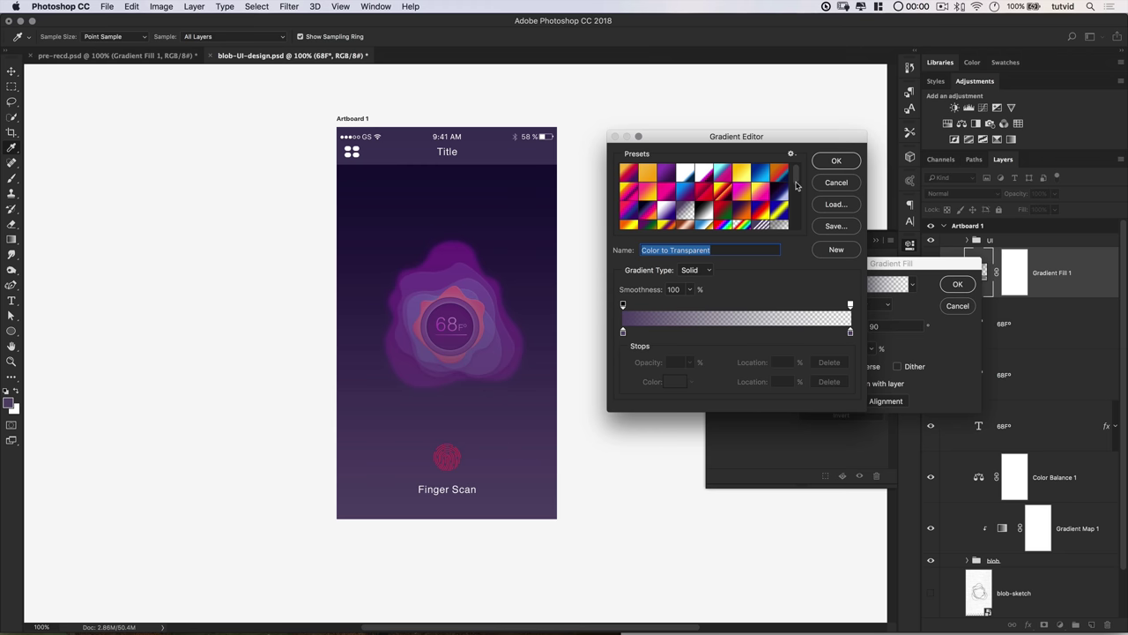
{"action": "left_click_drag", "start_coordinate": [795, 181], "coordinate": [799, 254]}
{"action": "left_click", "coordinate": [629, 222]}
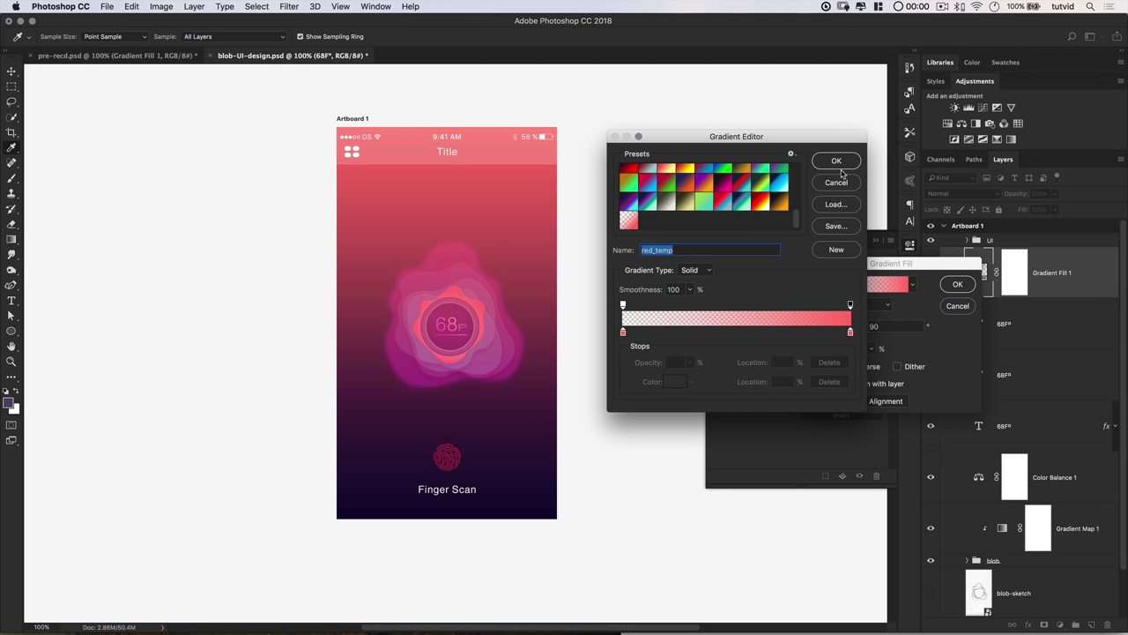
{"action": "left_click", "coordinate": [837, 162]}
Set the gradient fill's angle to 45° and reposition it so the red fades in from the artboard's upper-right corner, then accept it
{"action": "double_click", "coordinate": [890, 326]}
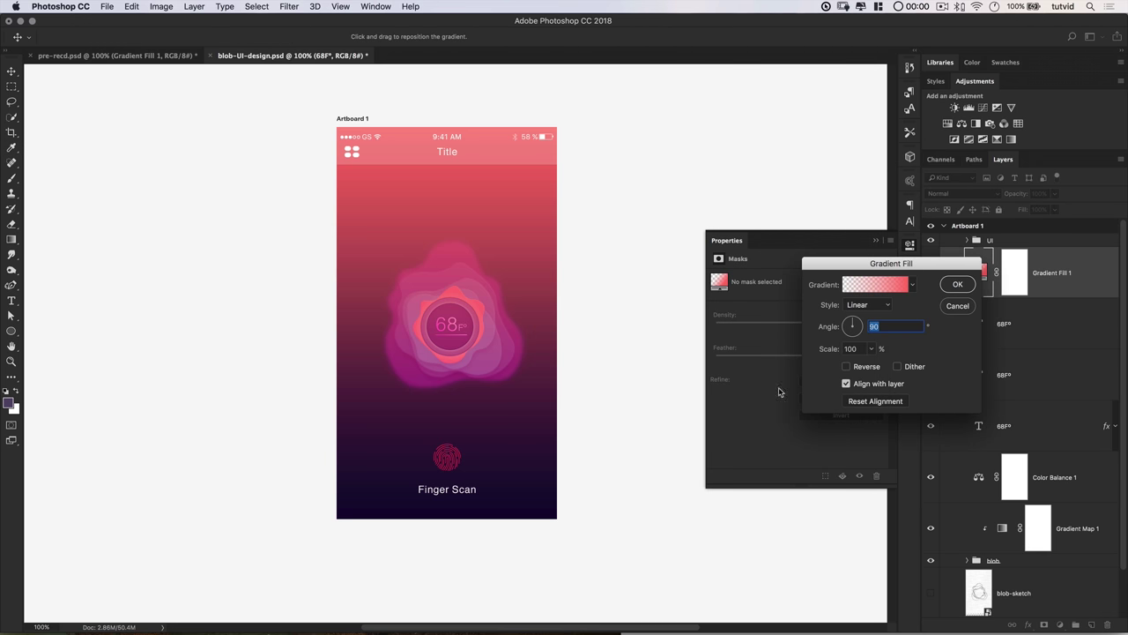
{"action": "type", "text": "45"}
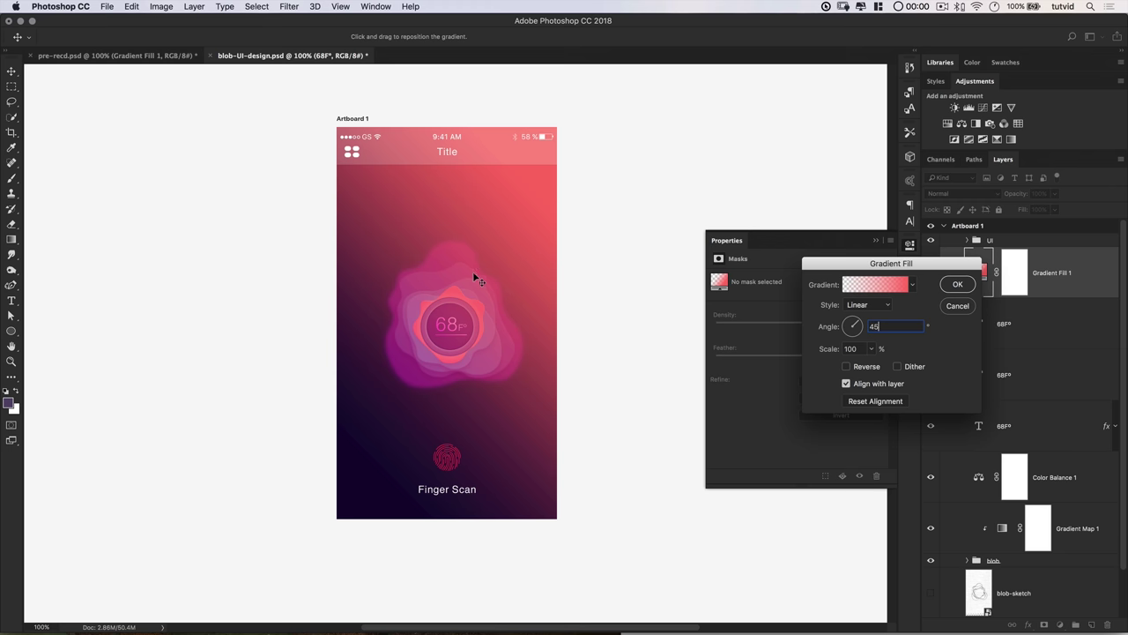
{"action": "left_click_drag", "start_coordinate": [494, 289], "coordinate": [661, 168]}
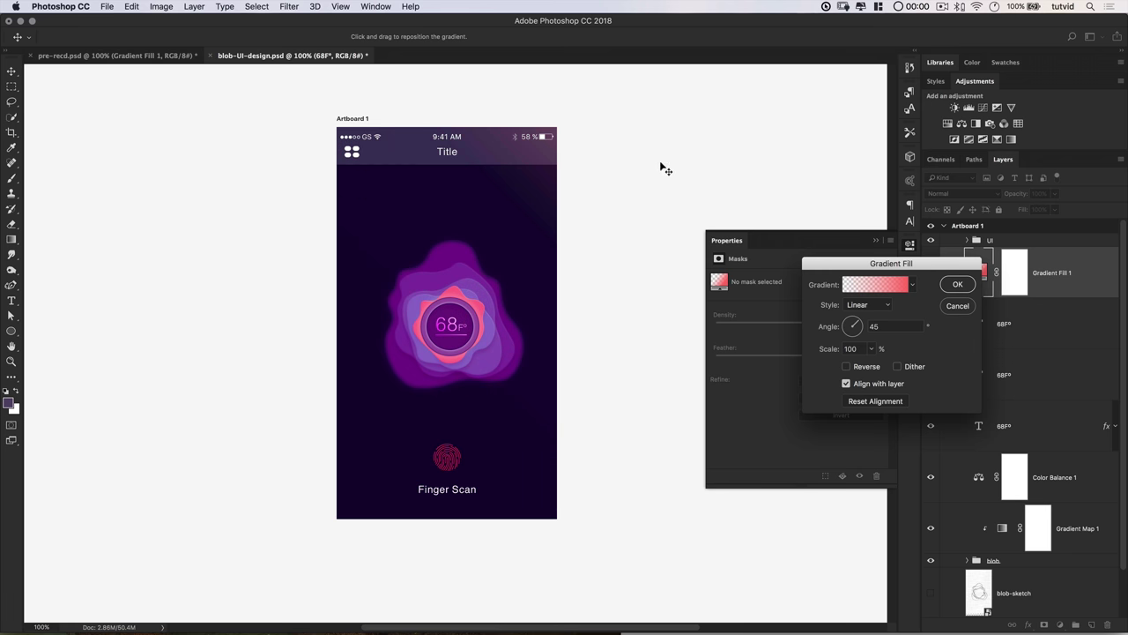
{"action": "left_click_drag", "start_coordinate": [485, 199], "coordinate": [417, 320]}
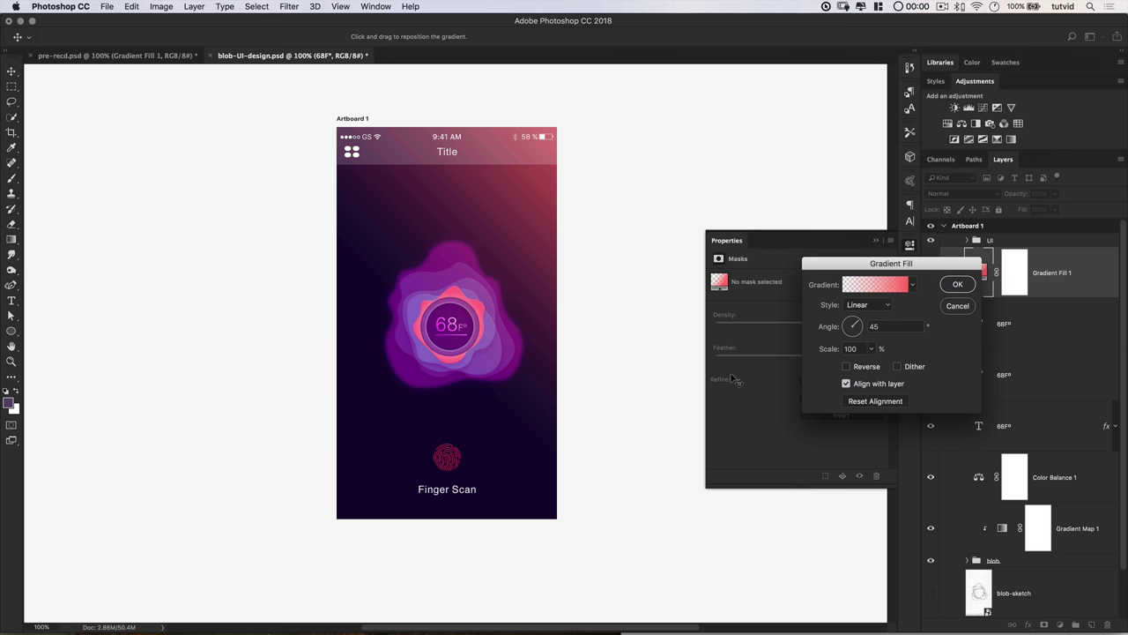
{"action": "left_click", "coordinate": [956, 285]}
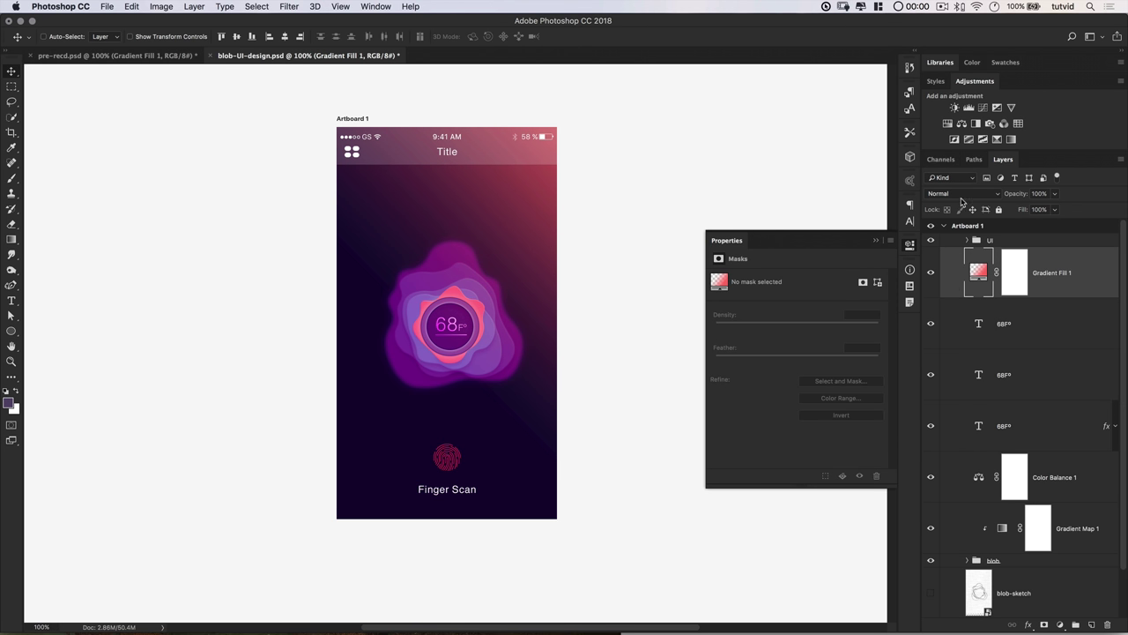
Set the gradient fill layer's blend mode to Color Dodge and reposition its gradient to intensify the red glow in the artboard's upper-right corner
{"action": "left_click", "coordinate": [960, 195]}
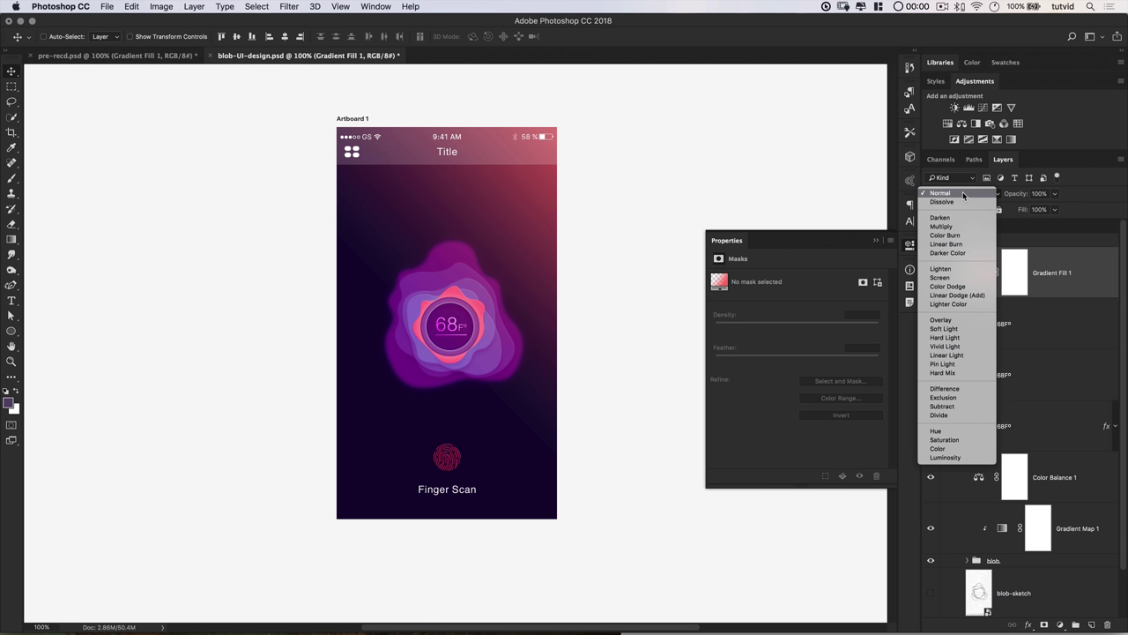
{"action": "left_click", "coordinate": [946, 286]}
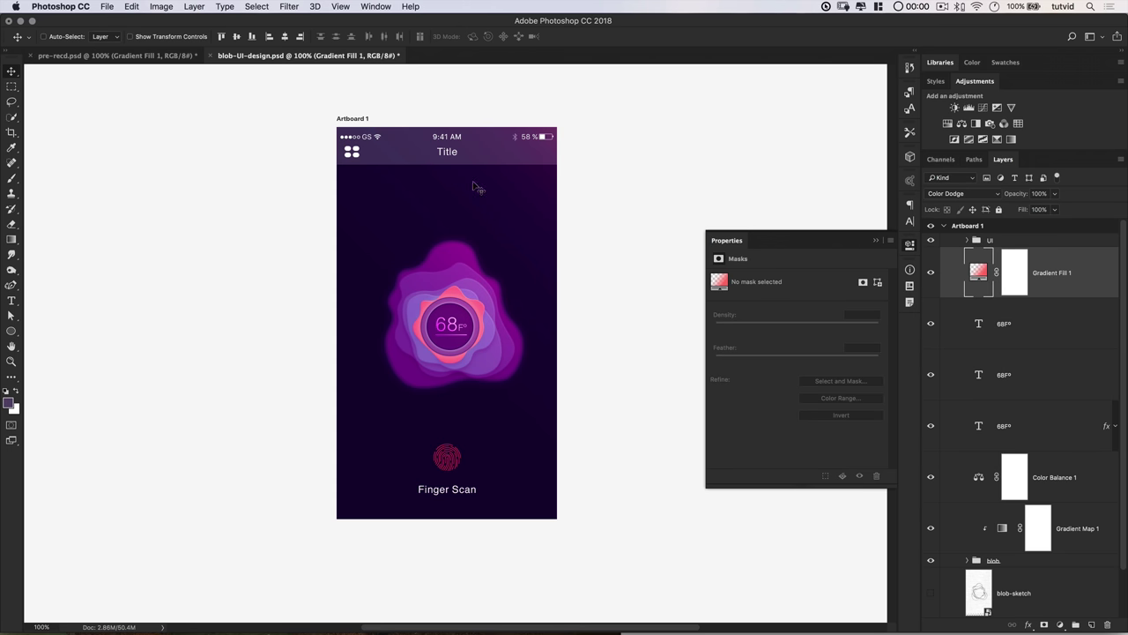
{"action": "double_click", "coordinate": [979, 270]}
{"action": "left_click_drag", "start_coordinate": [912, 265], "coordinate": [743, 310]}
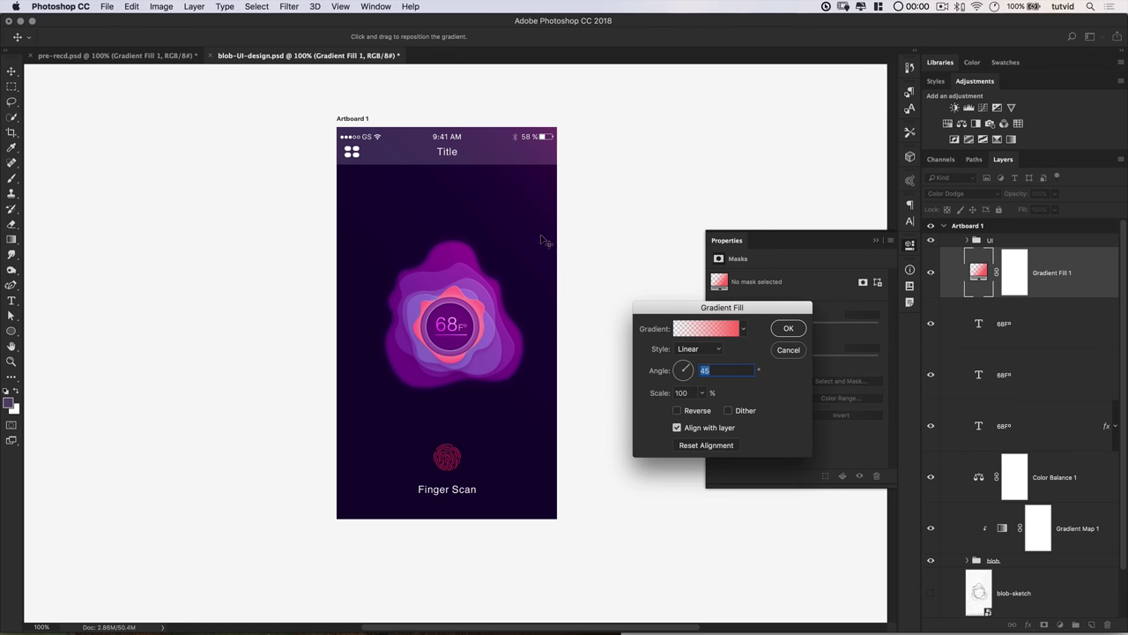
{"action": "left_click_drag", "start_coordinate": [481, 202], "coordinate": [449, 238]}
{"action": "mouse_move", "coordinate": [544, 187]}
{"action": "left_mouse_down"}
{"action": "mouse_move", "coordinate": [520, 208]}
{"action": "mouse_move", "coordinate": [547, 176]}
{"action": "mouse_move", "coordinate": [514, 211]}
{"action": "mouse_move", "coordinate": [574, 146]}
{"action": "mouse_move", "coordinate": [555, 171]}
{"action": "mouse_move", "coordinate": [492, 141]}
{"action": "mouse_move", "coordinate": [541, 171]}
{"action": "mouse_move", "coordinate": [572, 155]}
{"action": "mouse_move", "coordinate": [538, 193]}
{"action": "mouse_move", "coordinate": [541, 168]}
{"action": "left_mouse_up"}
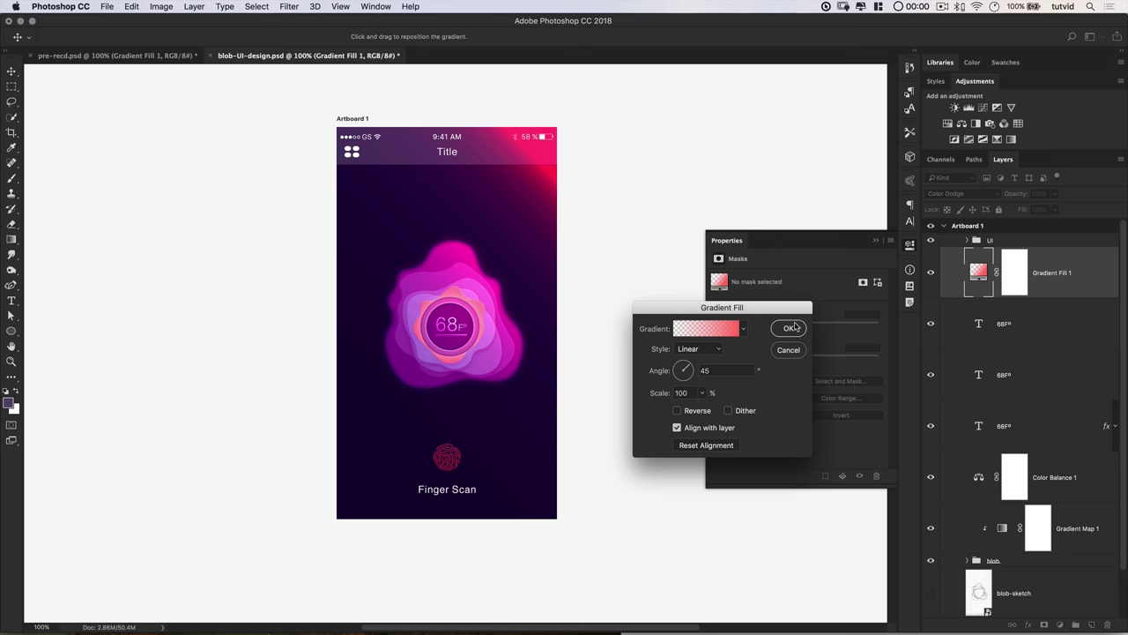
{"action": "left_click", "coordinate": [790, 328]}
{"action": "left_click", "coordinate": [908, 246]}
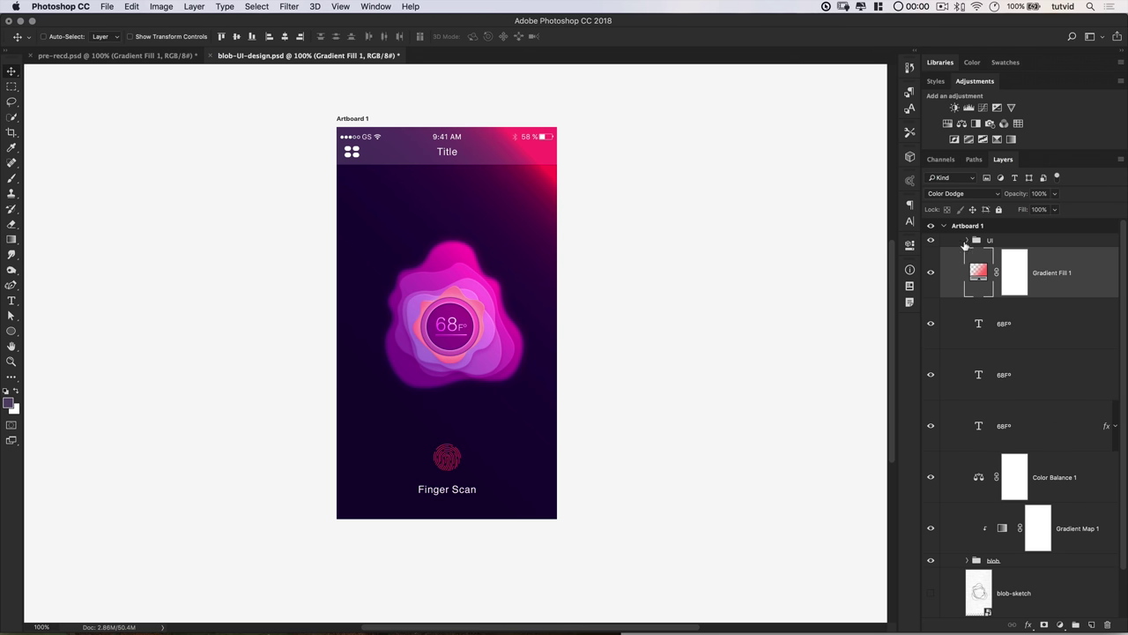
Load the title bar's Background shape from the UI group as a selection and collapse the group
{"action": "left_click", "coordinate": [967, 240]}
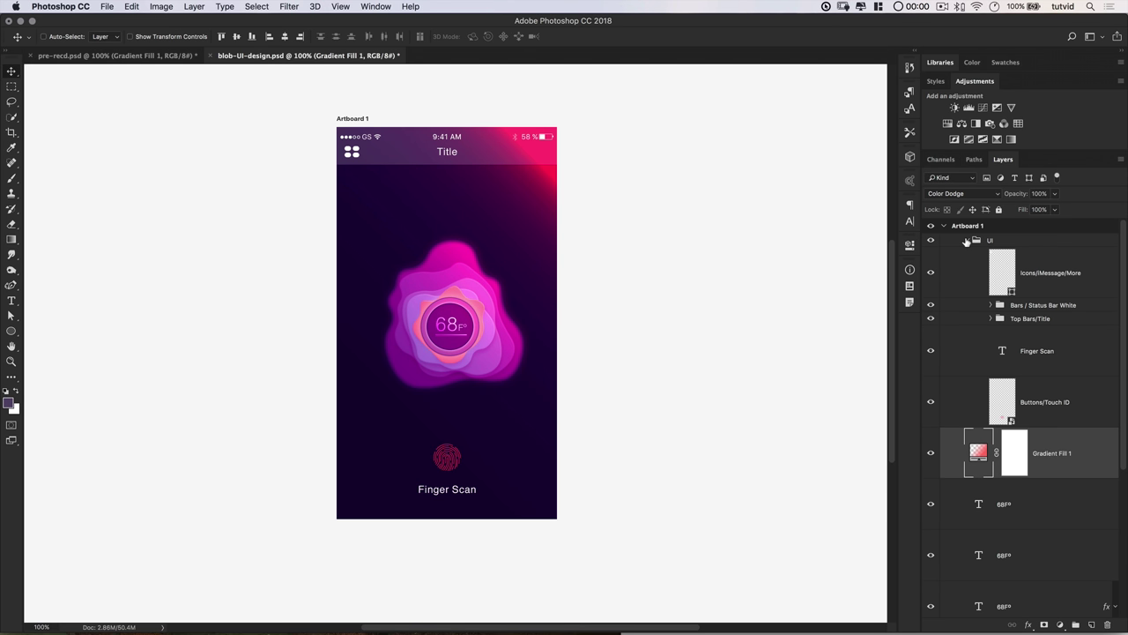
{"action": "left_click", "coordinate": [407, 153], "text": "super"}
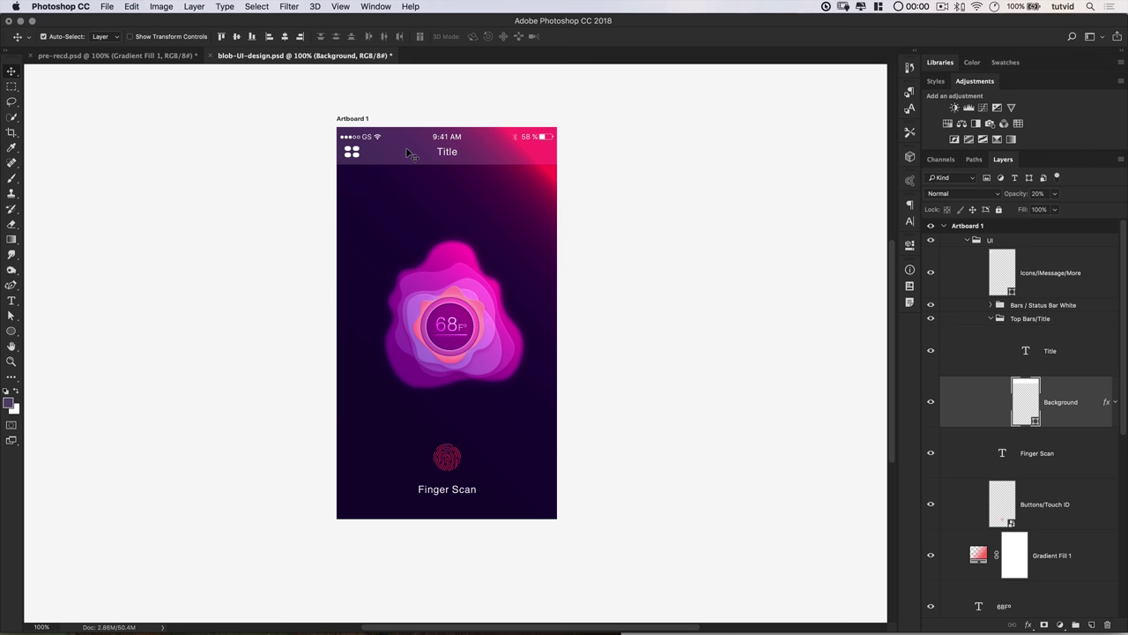
{"action": "left_click", "coordinate": [1025, 401], "text": "super"}
{"action": "left_click", "coordinate": [967, 241]}
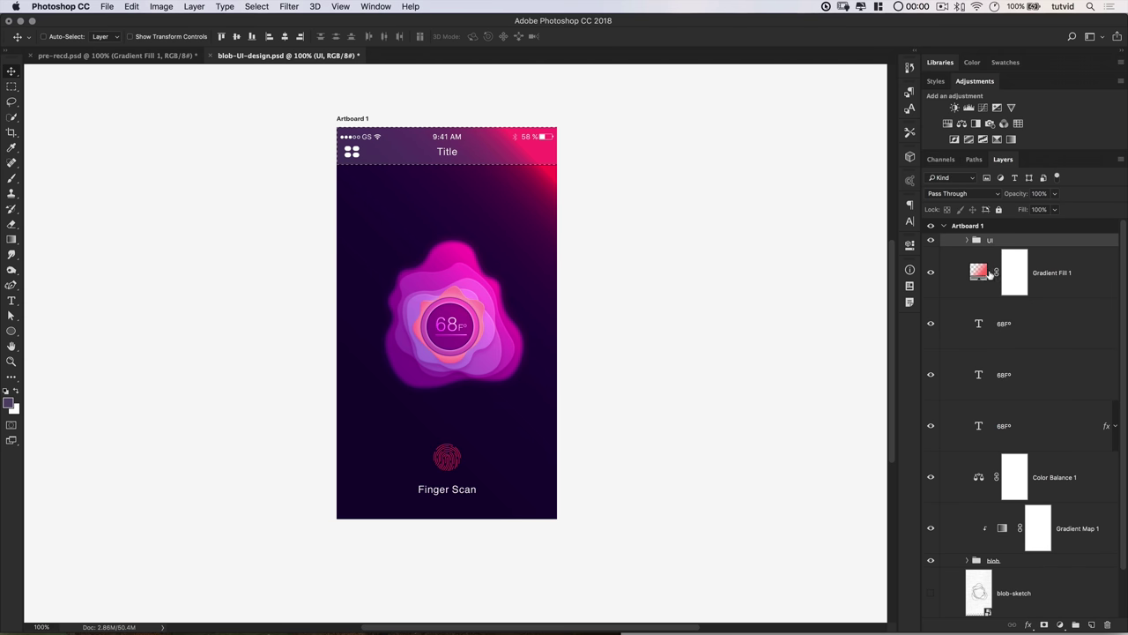
Fill the title bar selection with black on the gradient fill layer's mask, and deselect
{"action": "left_click", "coordinate": [1017, 275]}
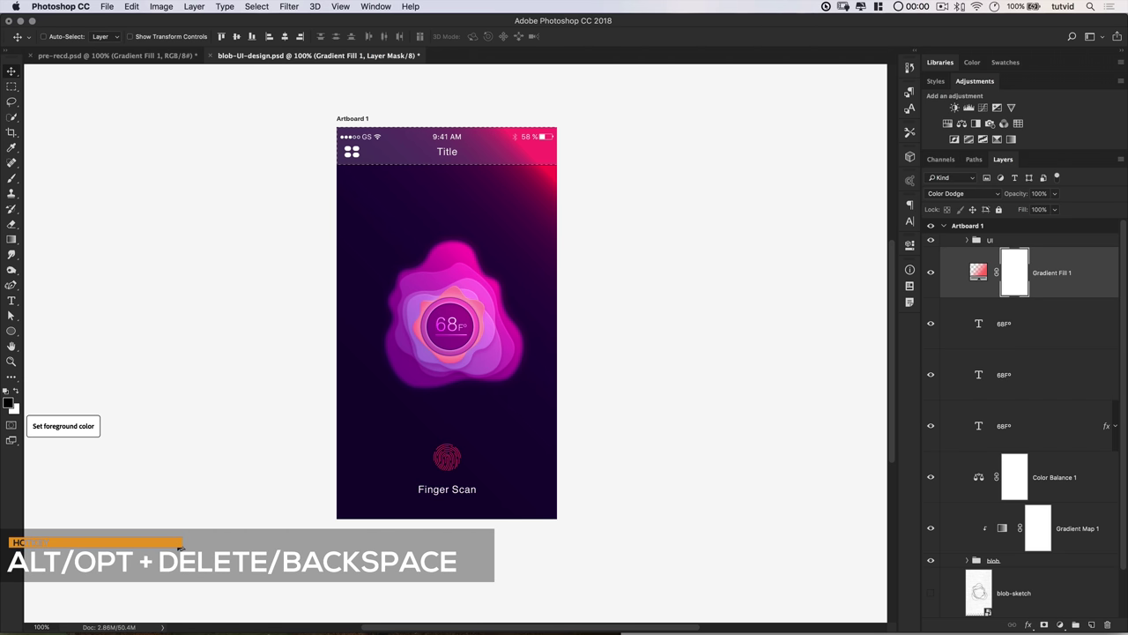
{"action": "key", "text": "alt+BackSpace"}
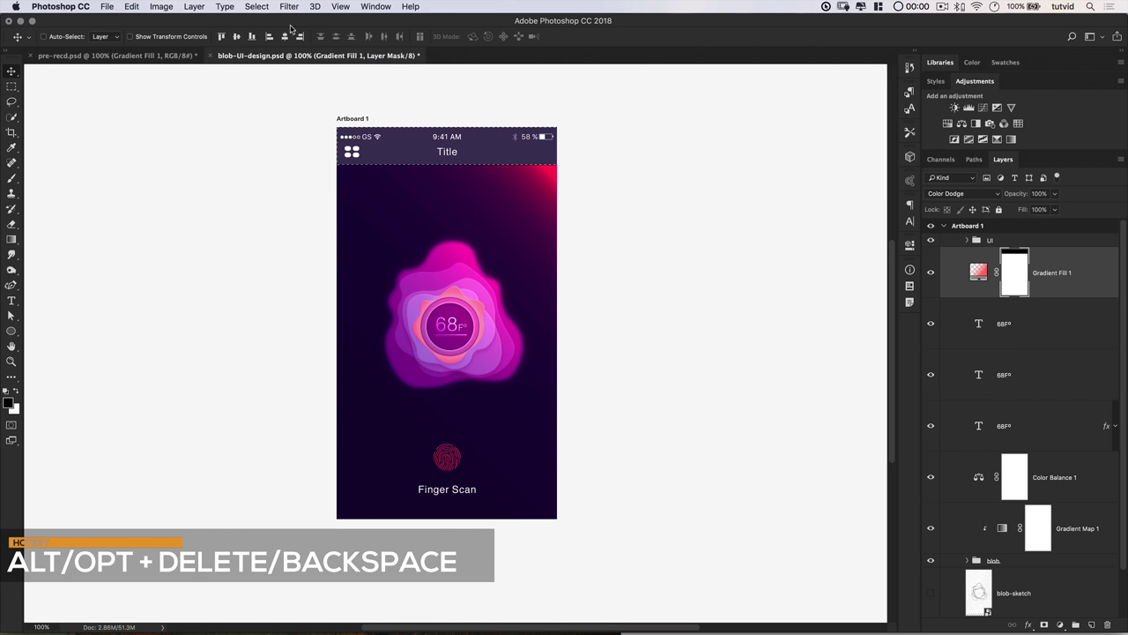
{"action": "left_click", "coordinate": [256, 6]}
{"action": "left_click", "coordinate": [269, 32]}
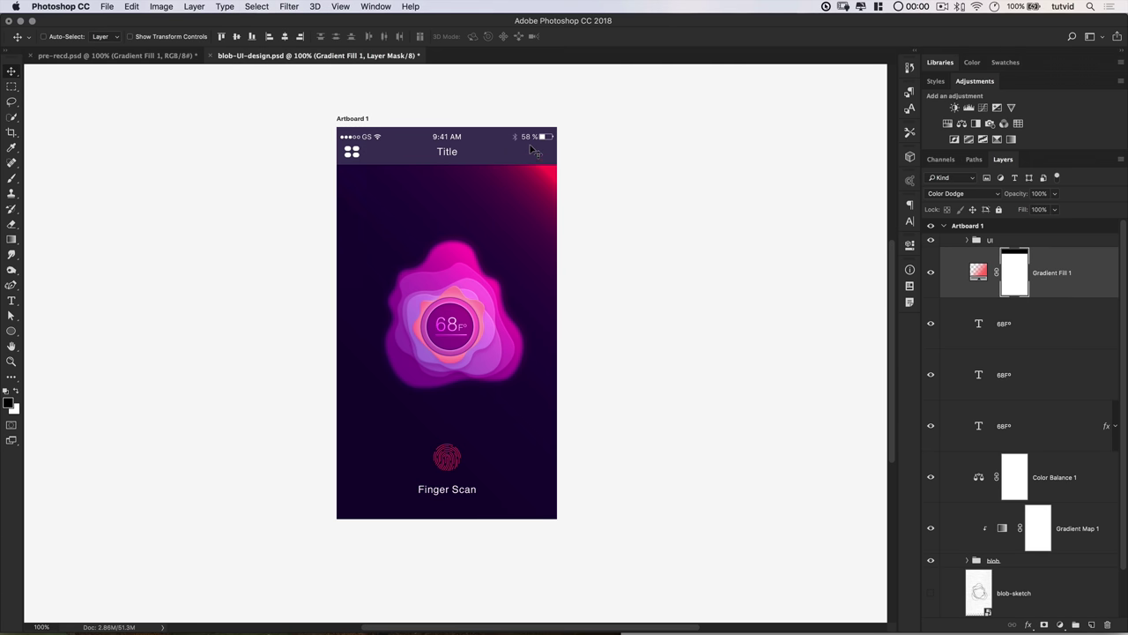